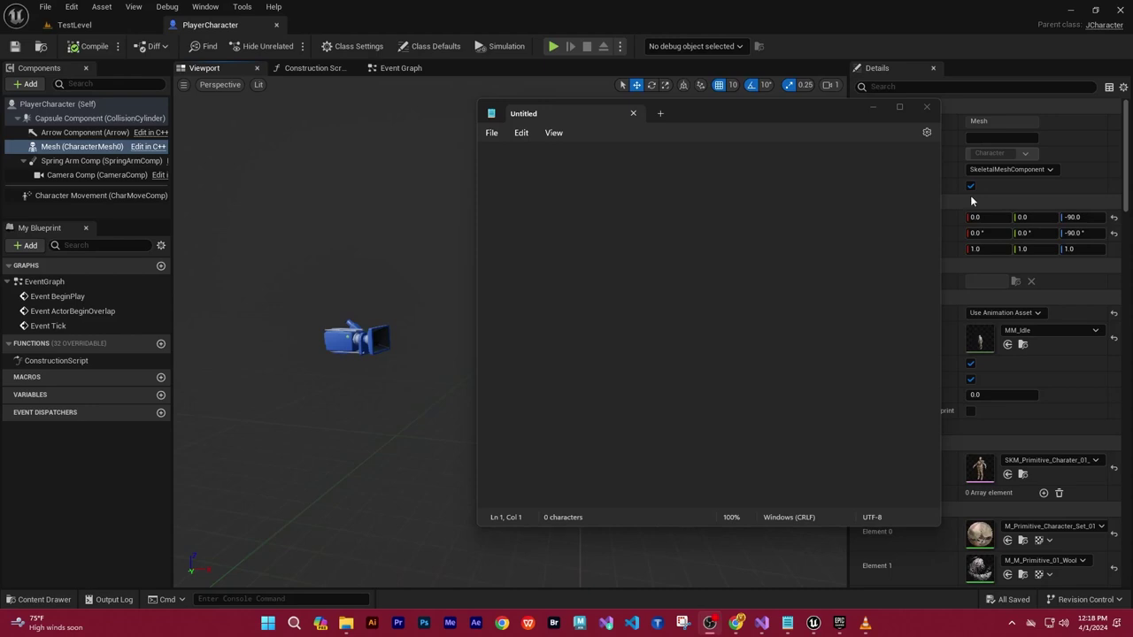
Head the empty Notepad note 'Character Input and Rotations' with a new line below it
{"action": "left_click", "coordinate": [576, 195]}
{"action": "type", "text": "Characte"}
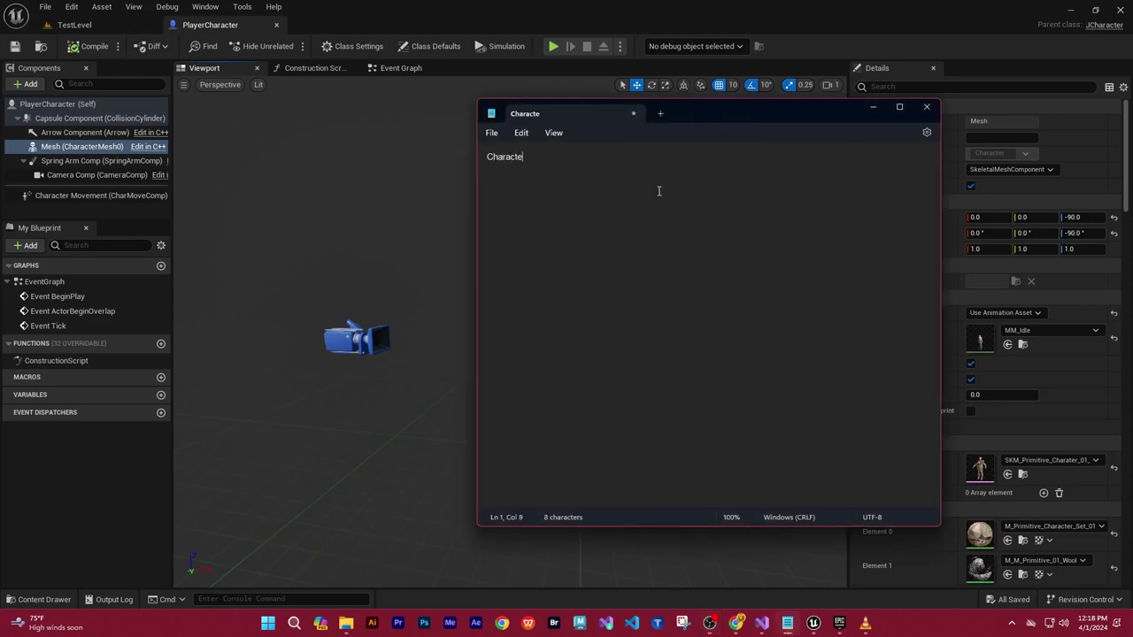
{"action": "type", "text": "r Input and Rotations"}
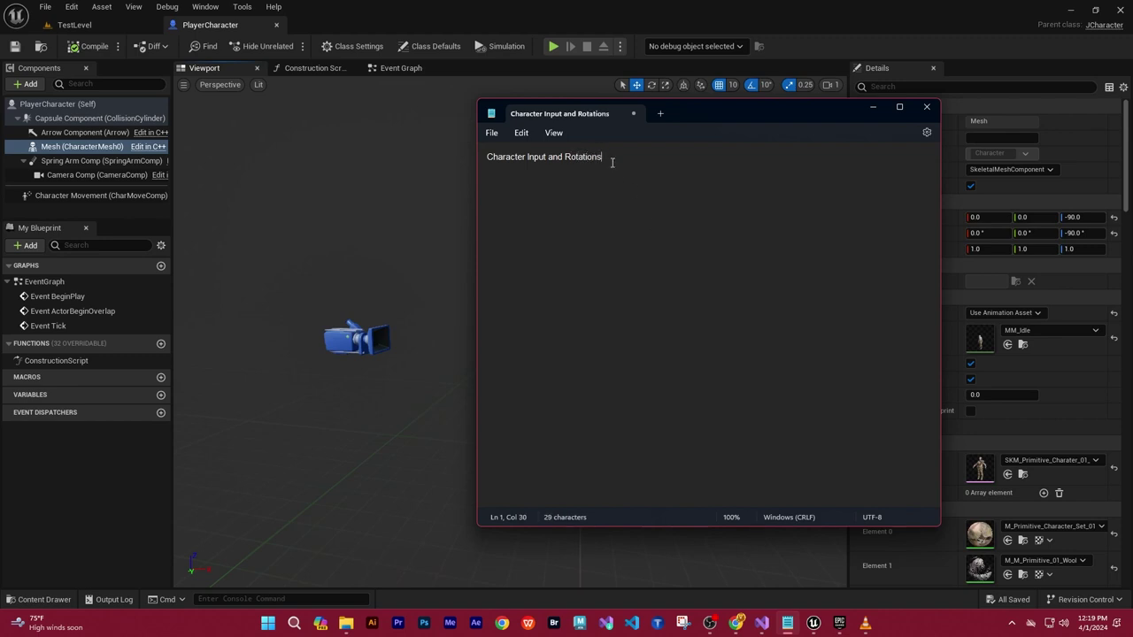
{"action": "key", "text": "Return"}
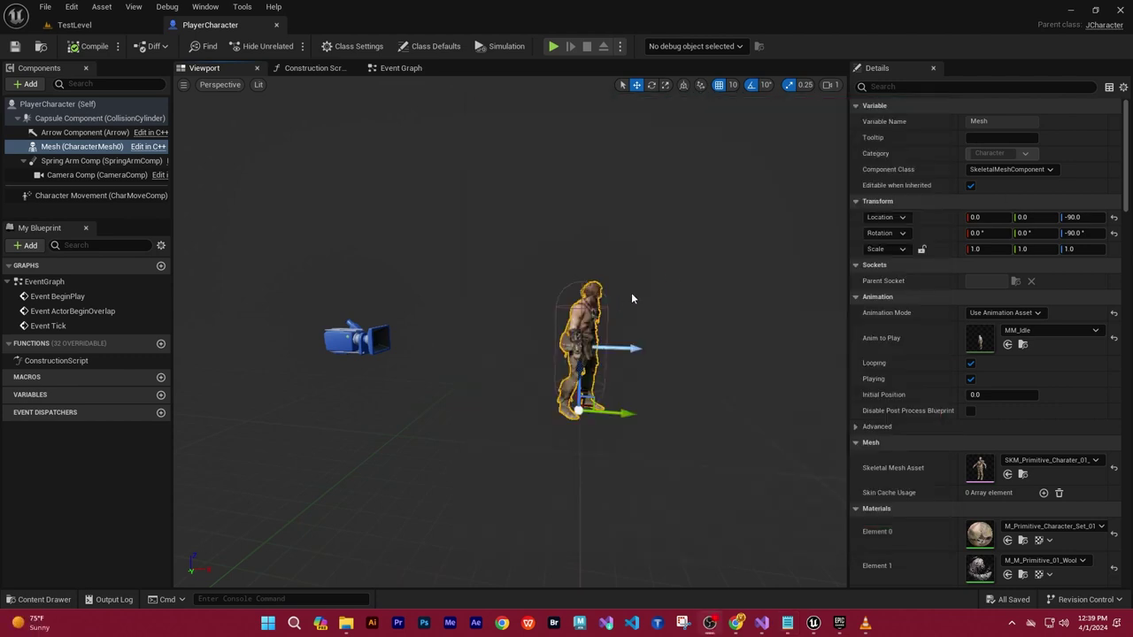
Inspect the PlayerCharacter mesh from head to boots, then bring up JCharacter.cpp in Visual Studio
{"action": "mouse_move", "coordinate": [671, 271]}
{"action": "left_mouse_down", "text": "alt"}
{"action": "mouse_move", "coordinate": [690, 274]}
{"action": "mouse_move", "coordinate": [619, 283]}
{"action": "left_mouse_up", "text": "alt"}
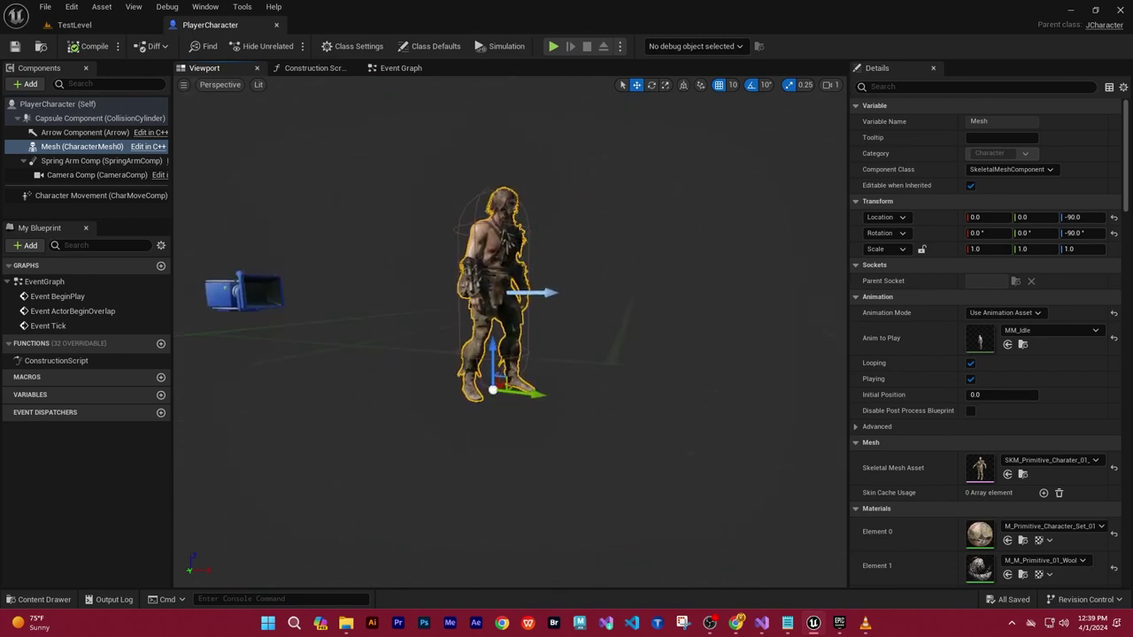
{"action": "scroll", "coordinate": [632, 331], "scroll_direction": "up", "scroll_amount": 3}
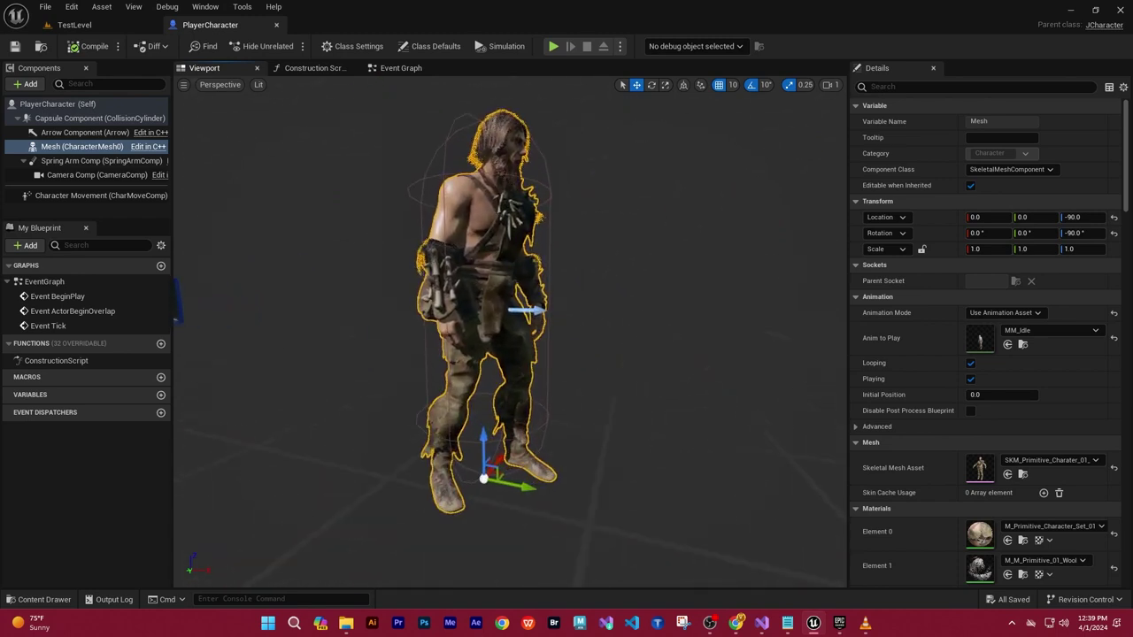
{"action": "left_click_drag", "start_coordinate": [619, 283], "coordinate": [567, 283], "text": "alt"}
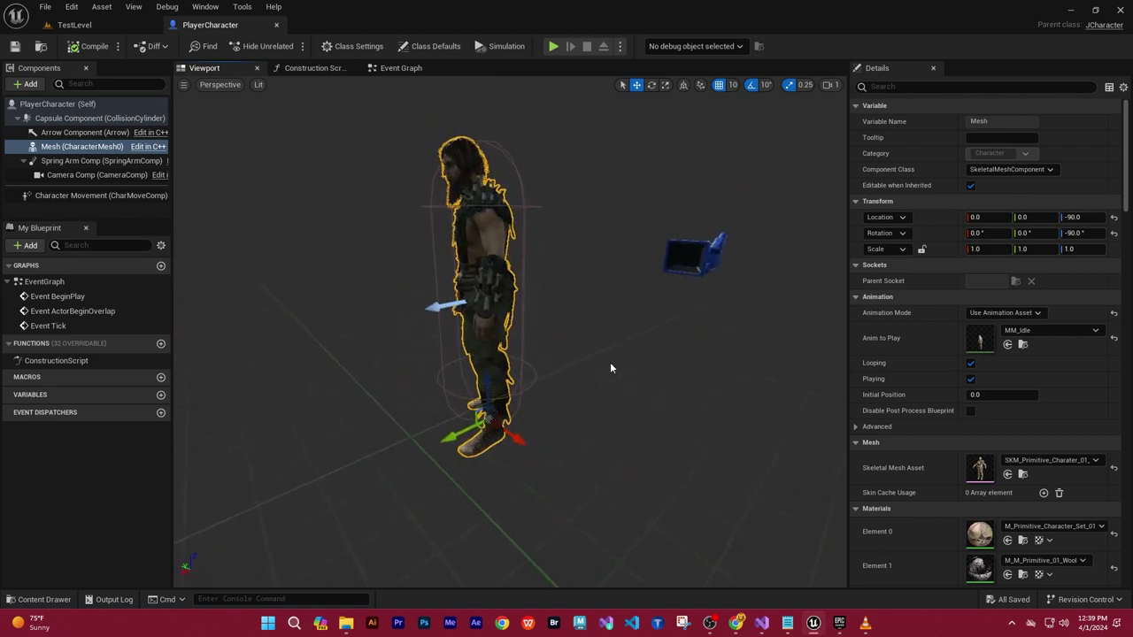
{"action": "left_click_drag", "start_coordinate": [610, 366], "coordinate": [690, 366], "text": "alt"}
{"action": "mouse_move", "coordinate": [581, 391]}
{"action": "left_mouse_down", "text": "alt"}
{"action": "mouse_move", "coordinate": [548, 390]}
{"action": "mouse_move", "coordinate": [495, 354]}
{"action": "left_mouse_up", "text": "alt"}
{"action": "scroll", "coordinate": [510, 332], "scroll_direction": "up", "scroll_amount": 5}
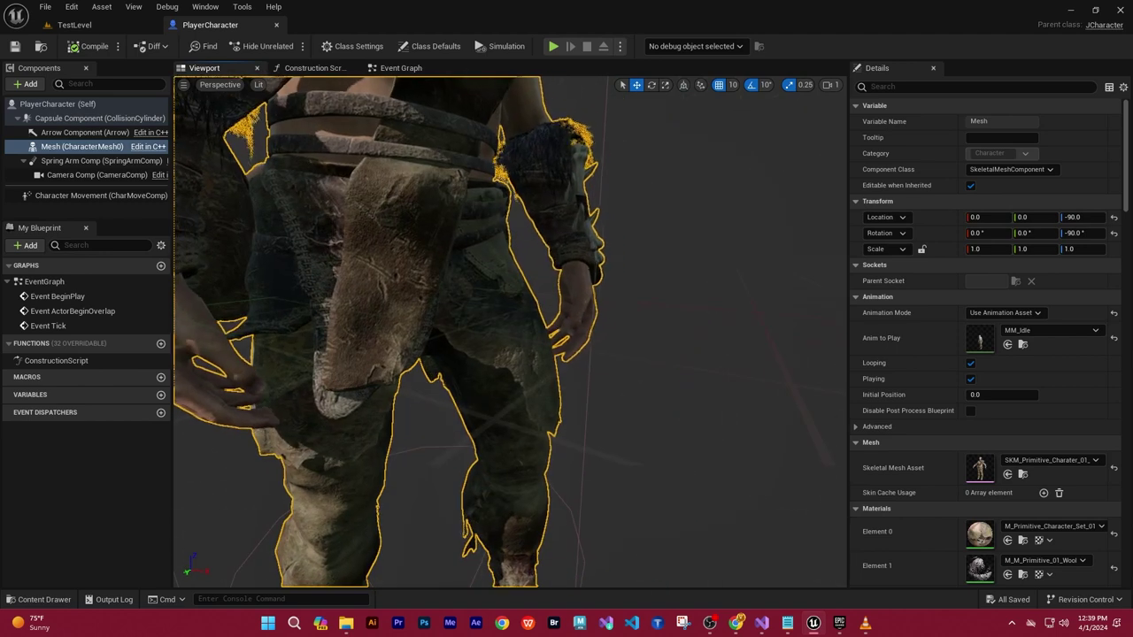
{"action": "middle_click_drag", "start_coordinate": [627, 354], "coordinate": [627, 265]}
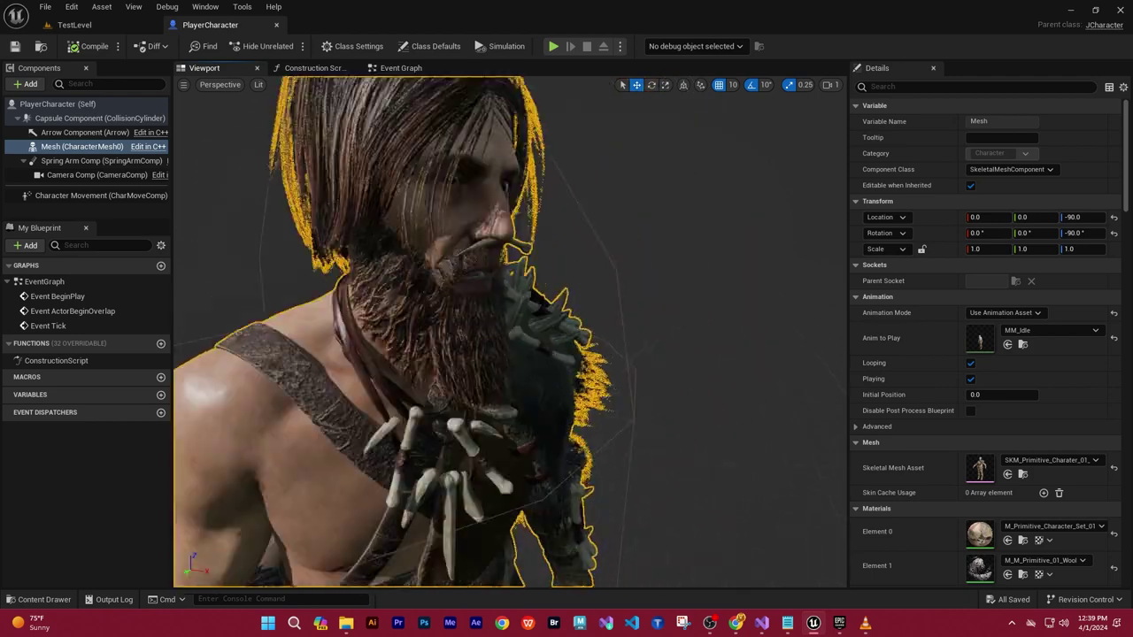
{"action": "middle_click_drag", "start_coordinate": [510, 265], "coordinate": [510, 398]}
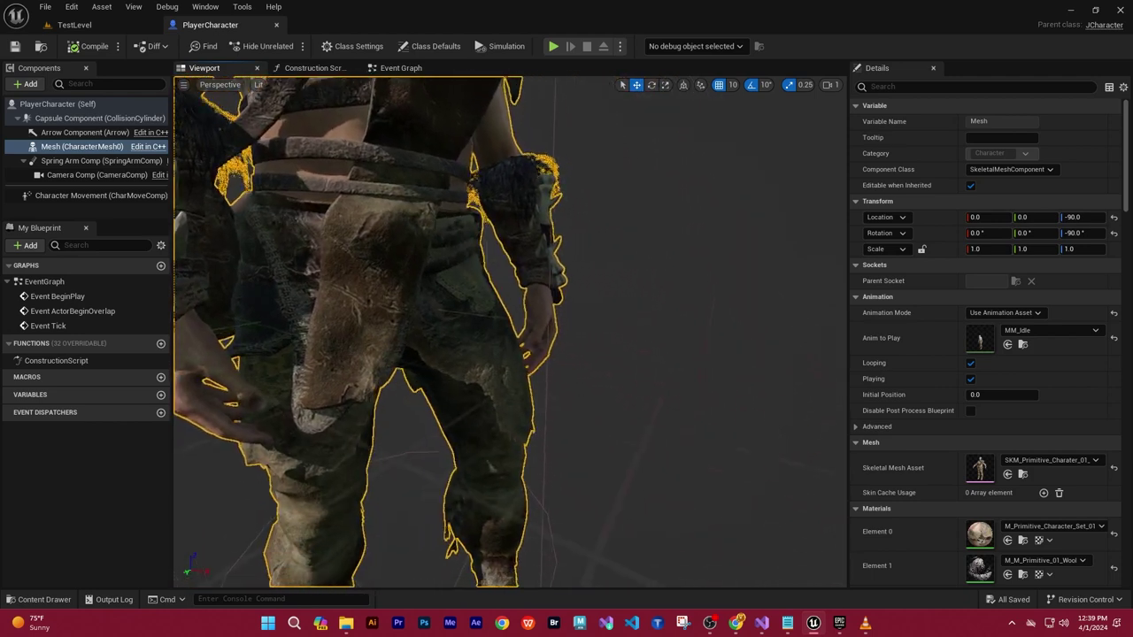
{"action": "middle_click_drag", "start_coordinate": [510, 265], "coordinate": [442, 443]}
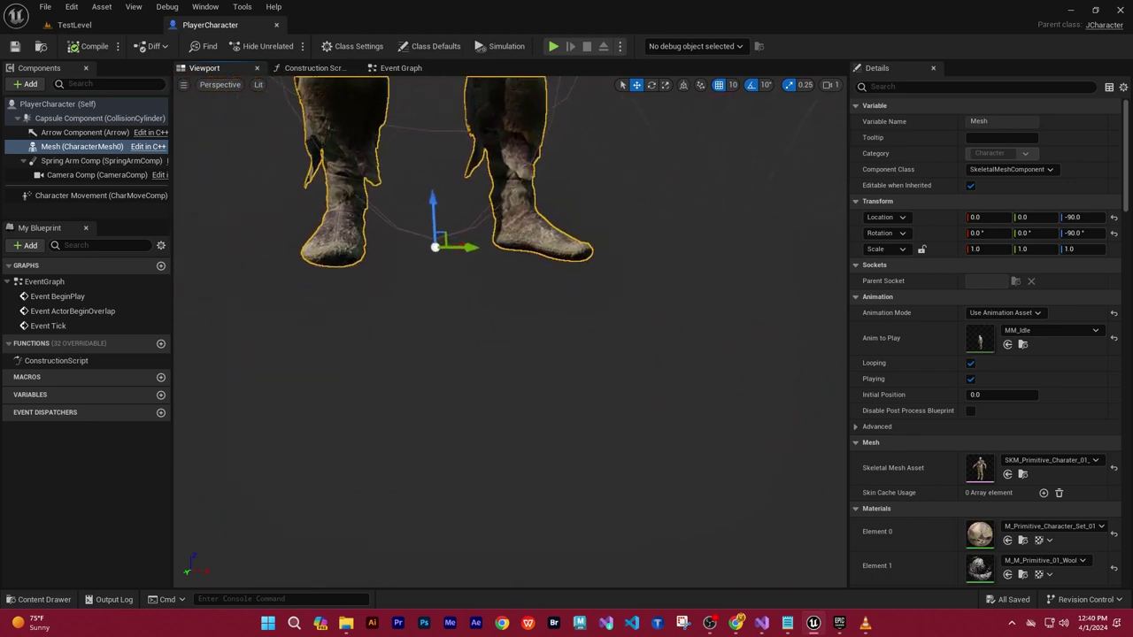
{"action": "mouse_move", "coordinate": [531, 354]}
{"action": "right_mouse_down"}
{"action": "mouse_move", "coordinate": [594, 377]}
{"action": "mouse_move", "coordinate": [548, 380]}
{"action": "mouse_move", "coordinate": [609, 399]}
{"action": "right_mouse_up"}
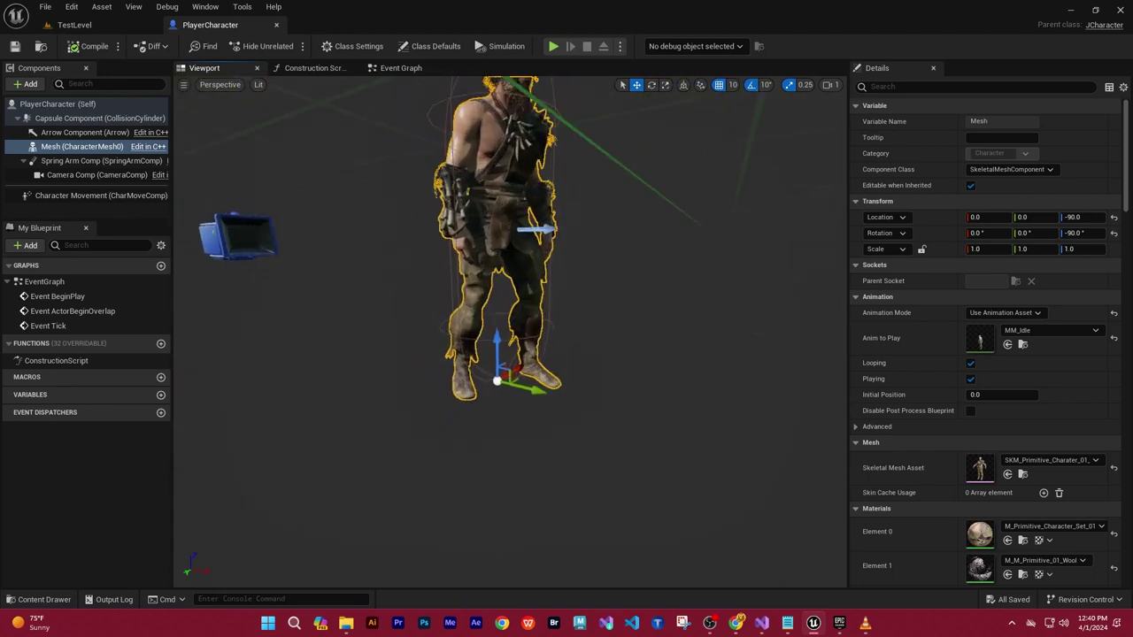
{"action": "left_click", "coordinate": [761, 622]}
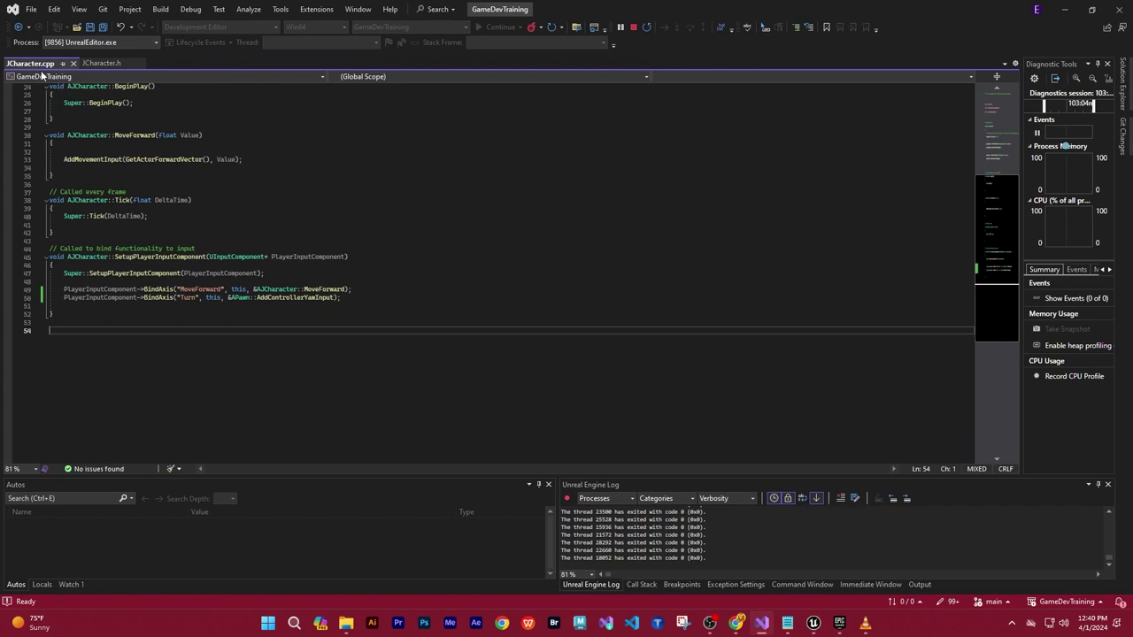
{"action": "scroll", "coordinate": [997, 213], "scroll_direction": "up", "scroll_amount": 3}
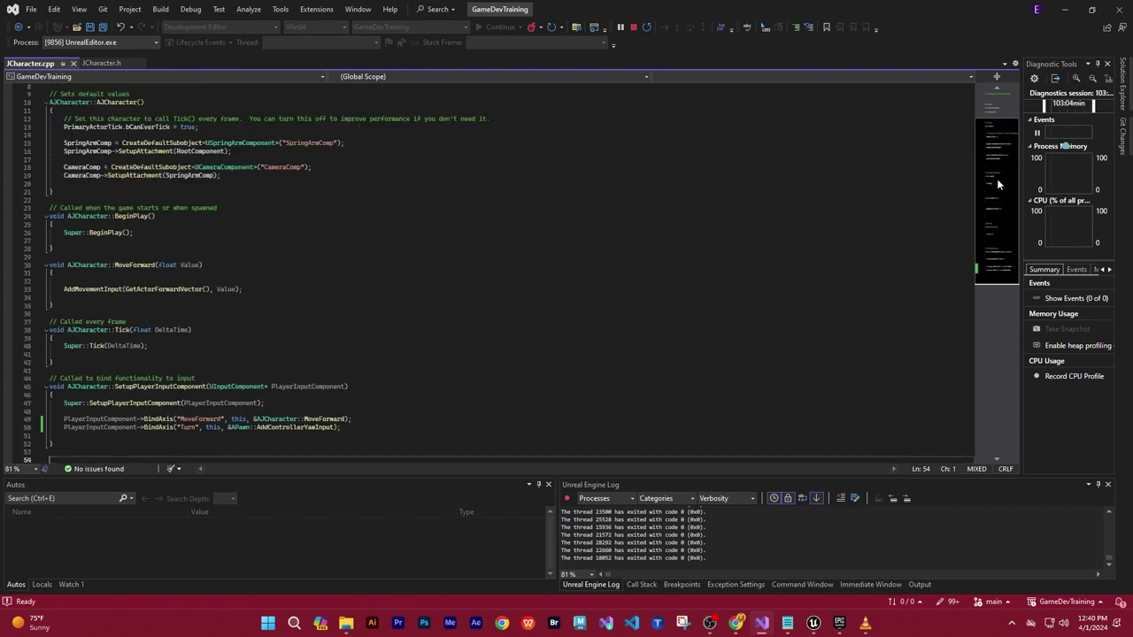
{"action": "left_click_drag", "start_coordinate": [996, 213], "coordinate": [1004, 258]}
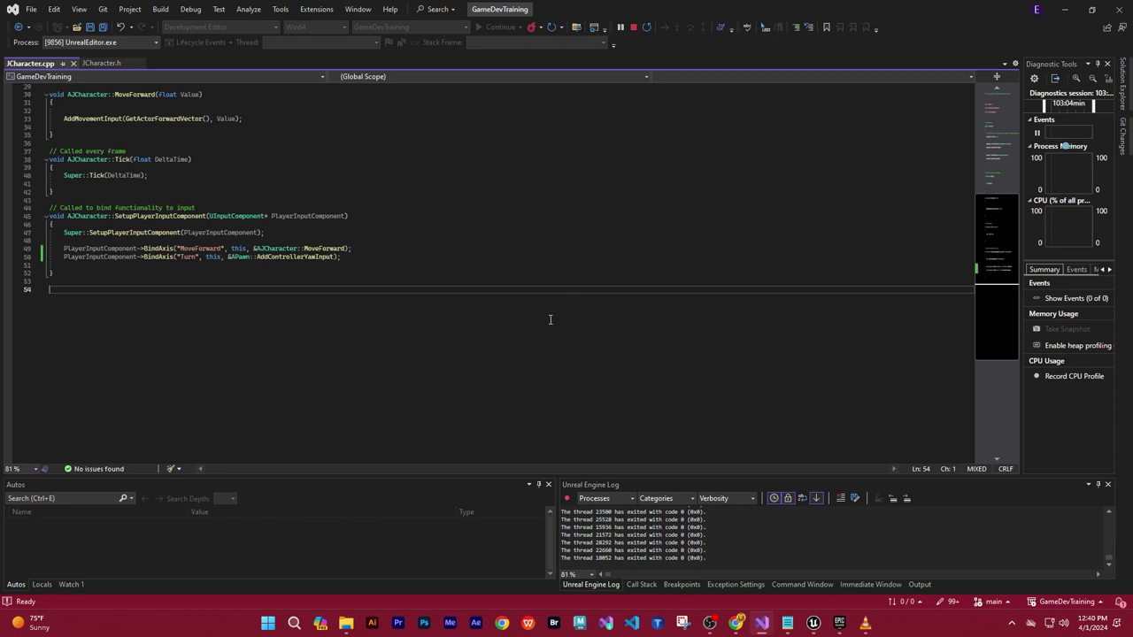
{"action": "scroll", "coordinate": [546, 326], "scroll_direction": "up", "scroll_amount": 2, "text": "ctrl"}
{"action": "scroll", "coordinate": [546, 325], "scroll_direction": "up", "scroll_amount": 1, "text": "ctrl"}
{"action": "scroll", "coordinate": [546, 326], "scroll_direction": "up", "scroll_amount": 2, "text": "ctrl"}
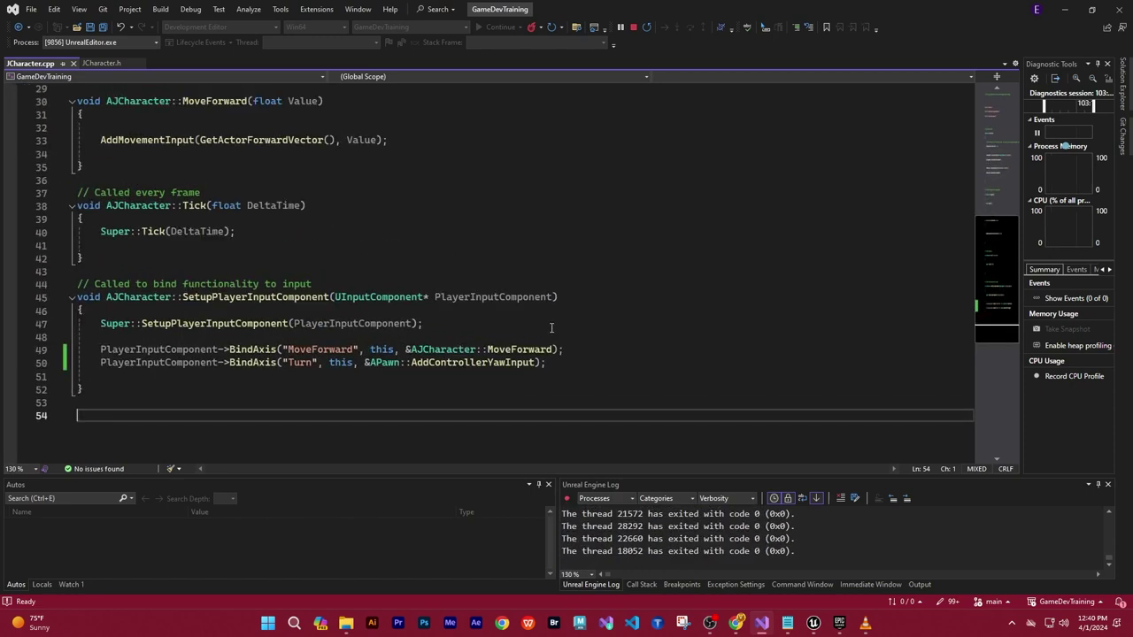
{"action": "scroll", "coordinate": [546, 326], "scroll_direction": "up", "scroll_amount": 1, "text": "ctrl"}
{"action": "mouse_move", "coordinate": [996, 278]}
{"action": "left_mouse_down"}
{"action": "mouse_move", "coordinate": [1001, 296]}
{"action": "mouse_move", "coordinate": [989, 184]}
{"action": "left_mouse_up"}
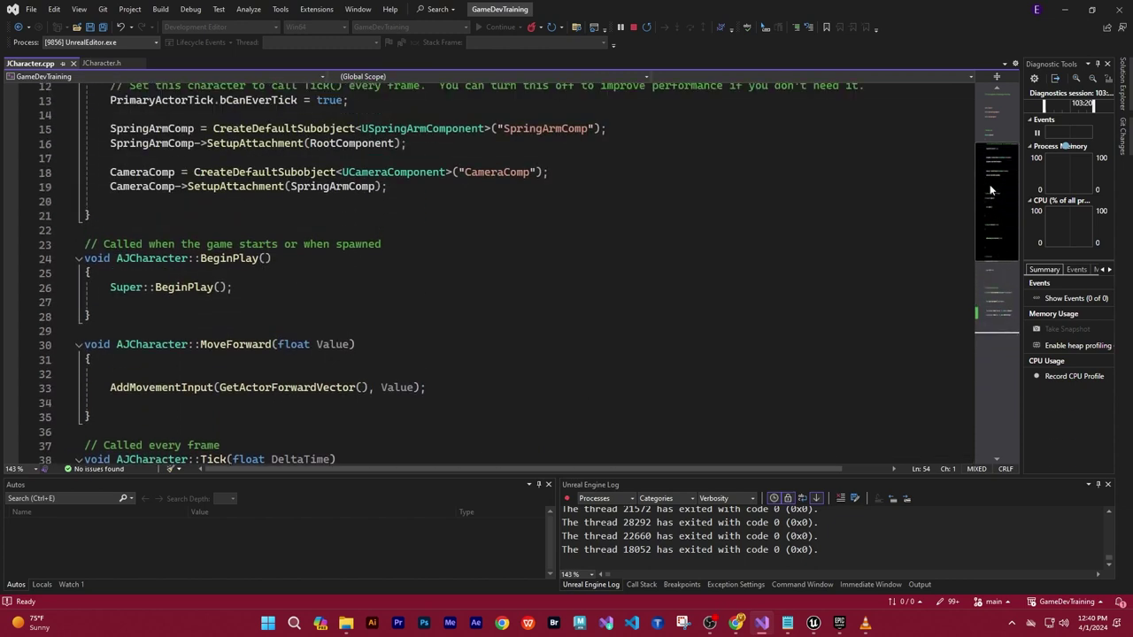
{"action": "left_click_drag", "start_coordinate": [989, 184], "coordinate": [986, 282]}
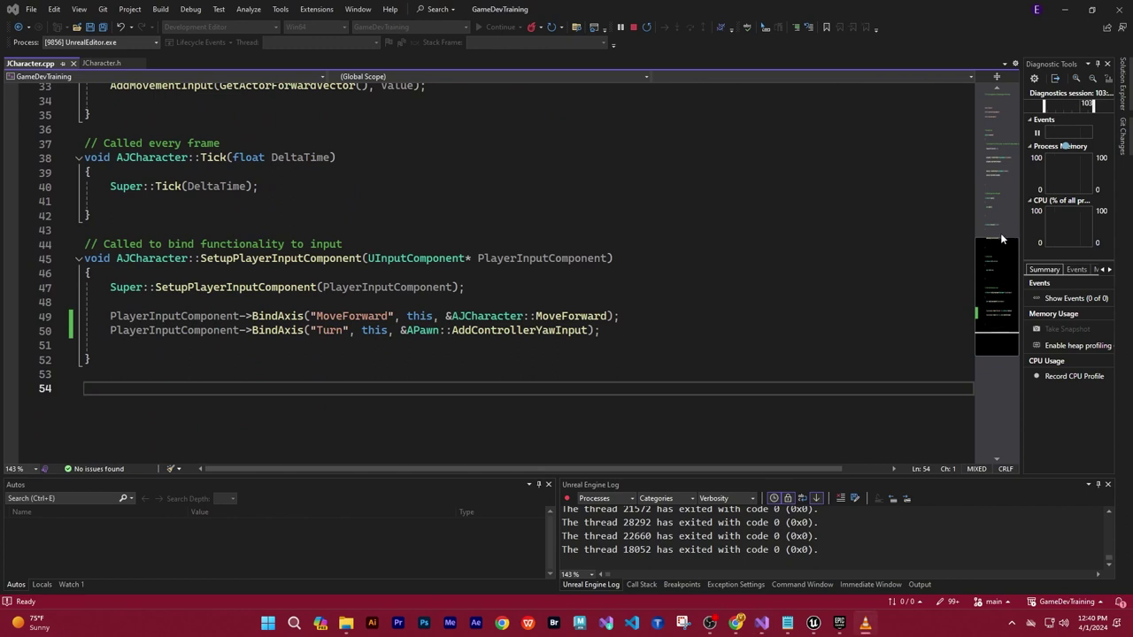
{"action": "mouse_move", "coordinate": [1001, 274]}
{"action": "left_mouse_down"}
{"action": "mouse_move", "coordinate": [1001, 258]}
{"action": "mouse_move", "coordinate": [993, 269]}
{"action": "left_mouse_up"}
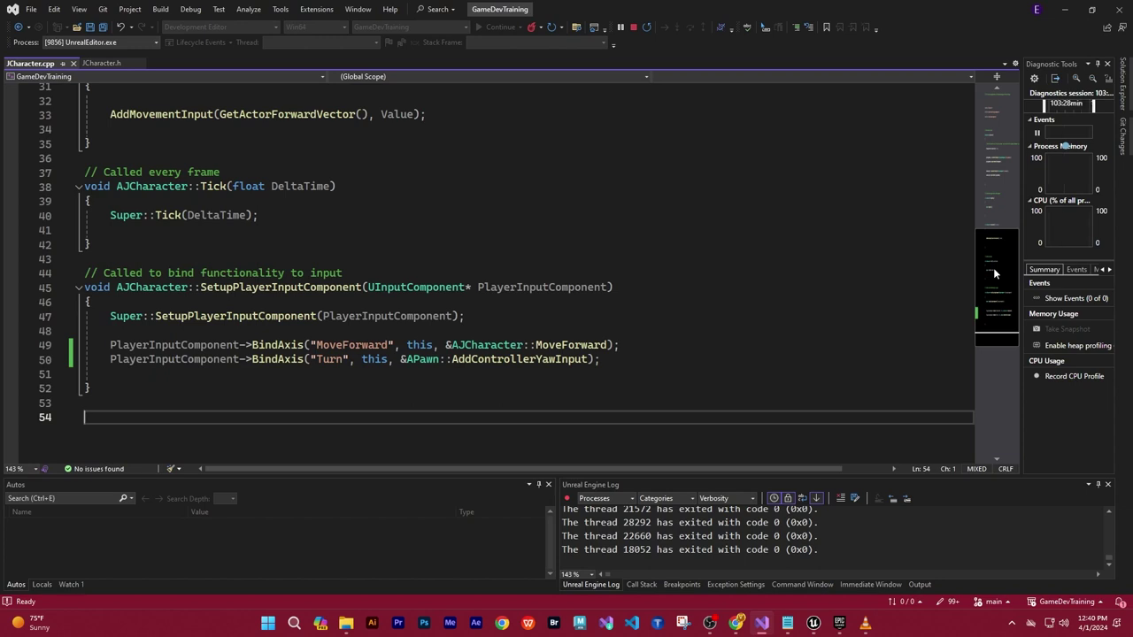
{"action": "left_click_drag", "start_coordinate": [994, 274], "coordinate": [995, 281]}
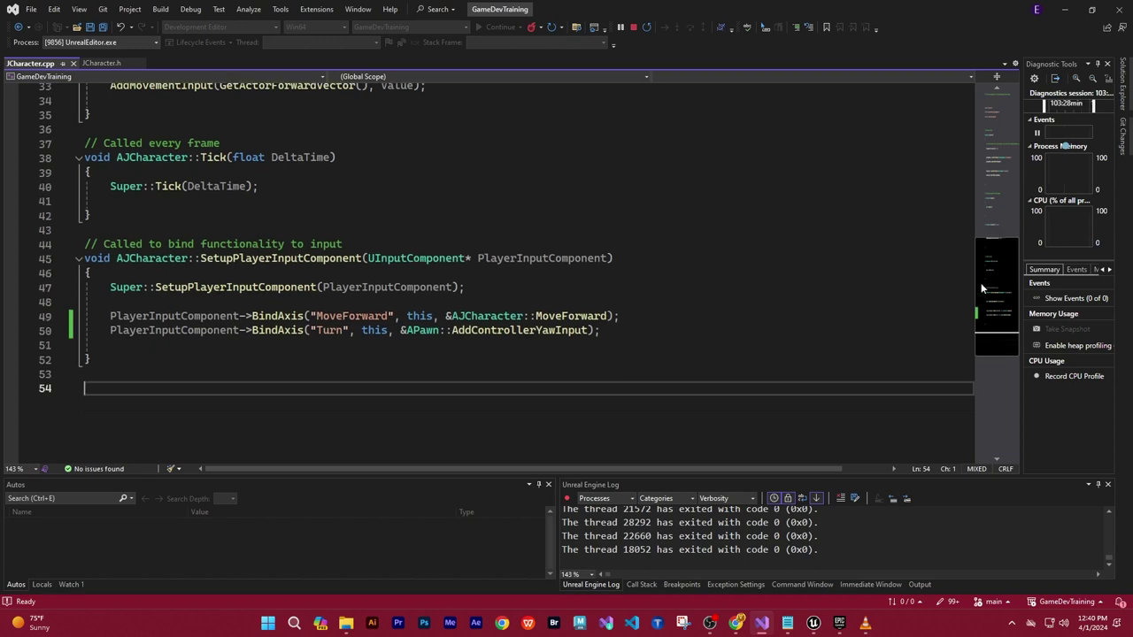
Duplicate the MoveForward BindAxis statement onto a new line 50
{"action": "left_click", "coordinate": [663, 317]}
{"action": "key", "text": "Return"}
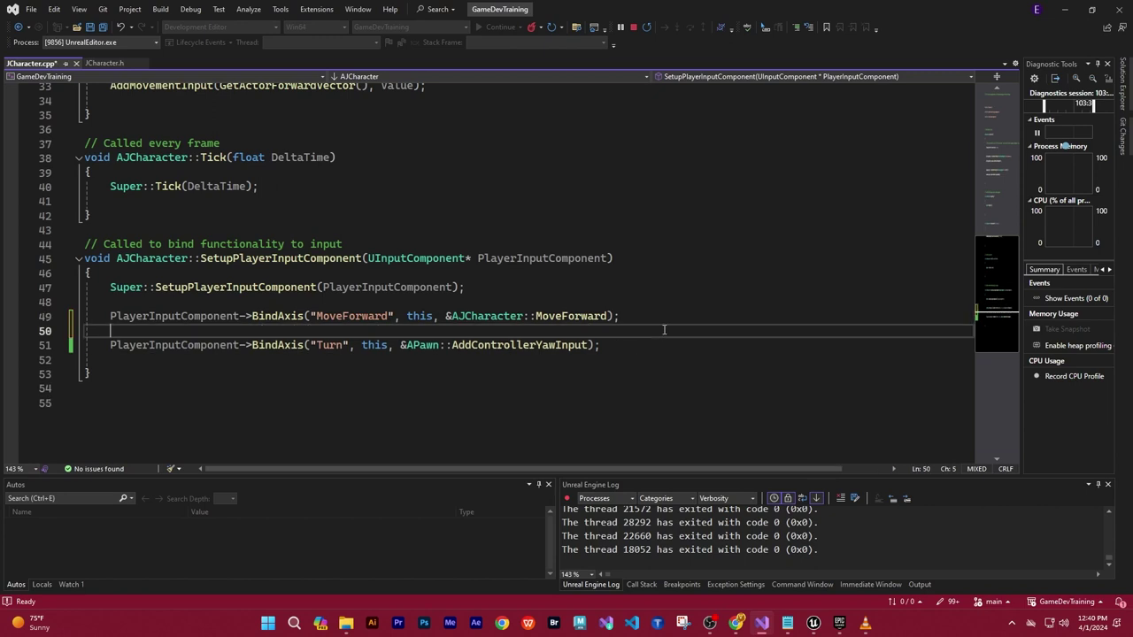
{"action": "key", "text": "Return"}
{"action": "key", "text": "Return"}
{"action": "key", "text": "Up"}
{"action": "key", "text": "Up"}
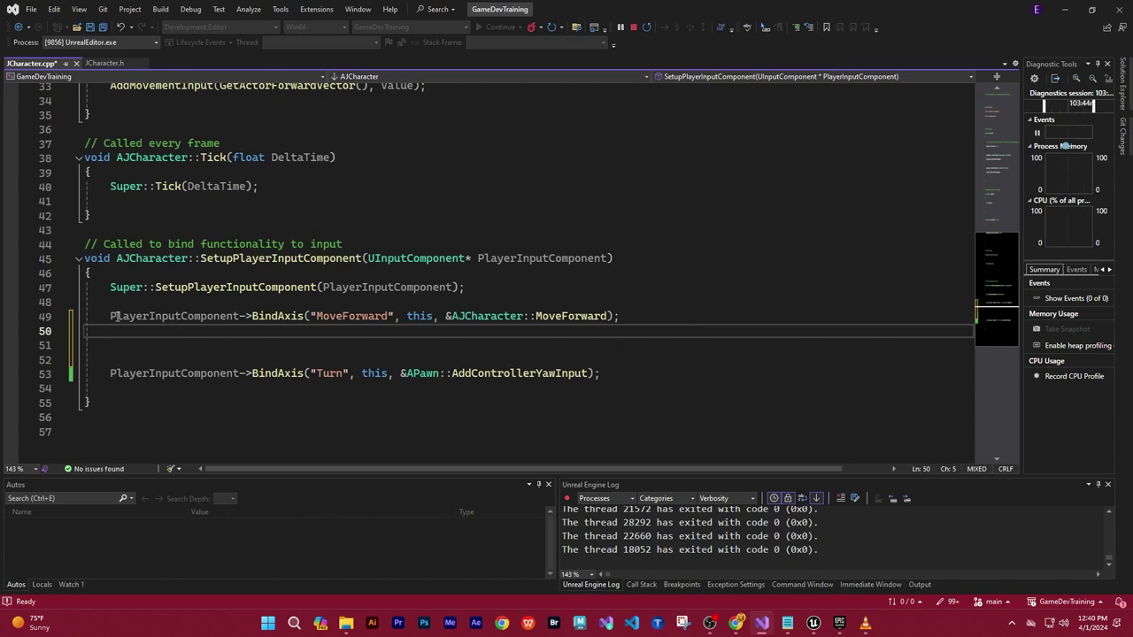
{"action": "left_click_drag", "start_coordinate": [110, 315], "coordinate": [634, 316]}
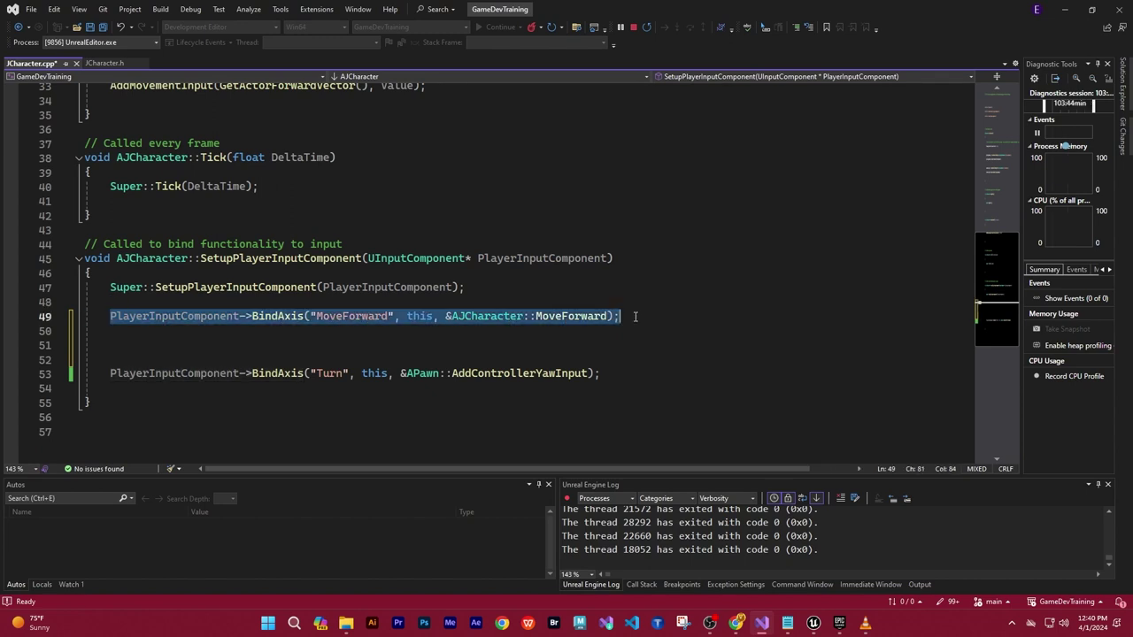
{"action": "left_click", "coordinate": [637, 318]}
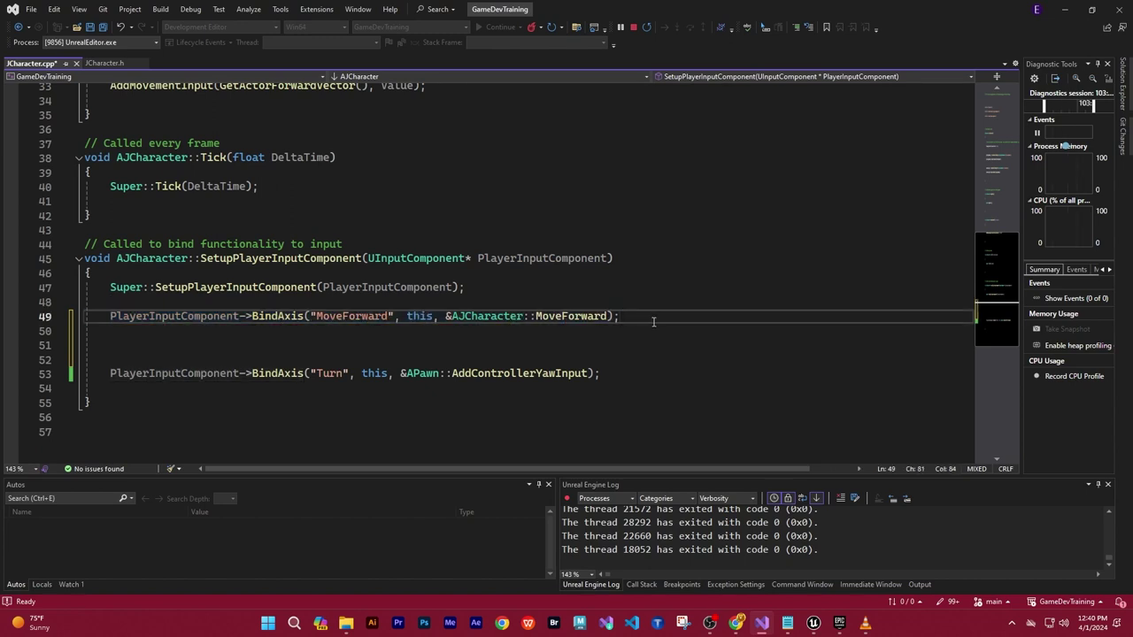
{"action": "key", "text": "Return"}
{"action": "type", "text": "PlayerInputComponent->BindAxis(\"MoveForward\", this, &AJCharacter::MoveForward);"}
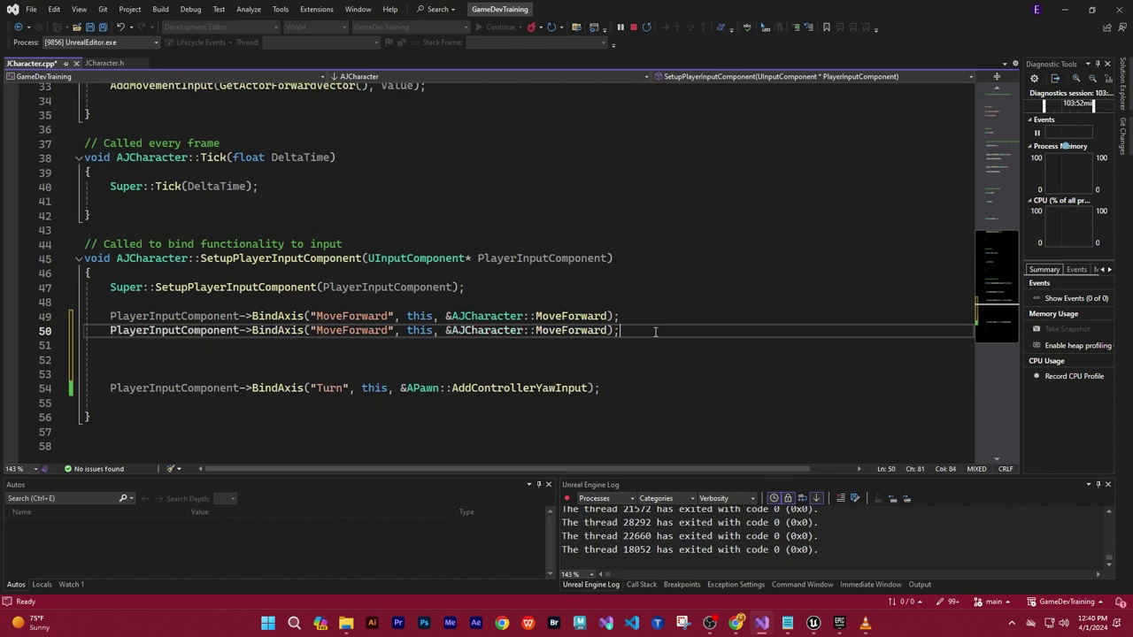
Change the copy to bind the "MoveRight" axis to AJCharacter::MoveRight
{"action": "left_click", "coordinate": [390, 330]}
{"action": "key", "text": "BackSpace"}
{"action": "key", "text": "BackSpace"}
{"action": "key", "text": "BackSpace"}
{"action": "key", "text": "BackSpace"}
{"action": "key", "text": "BackSpace"}
{"action": "key", "text": "BackSpace"}
{"action": "key", "text": "BackSpace"}
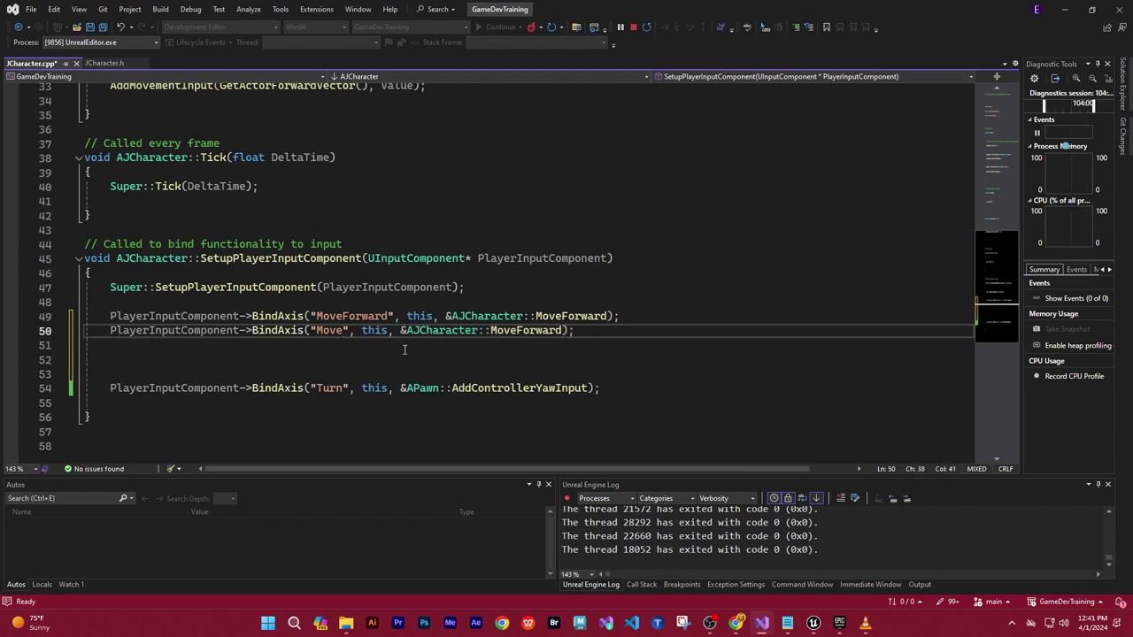
{"action": "type", "text": "Right"}
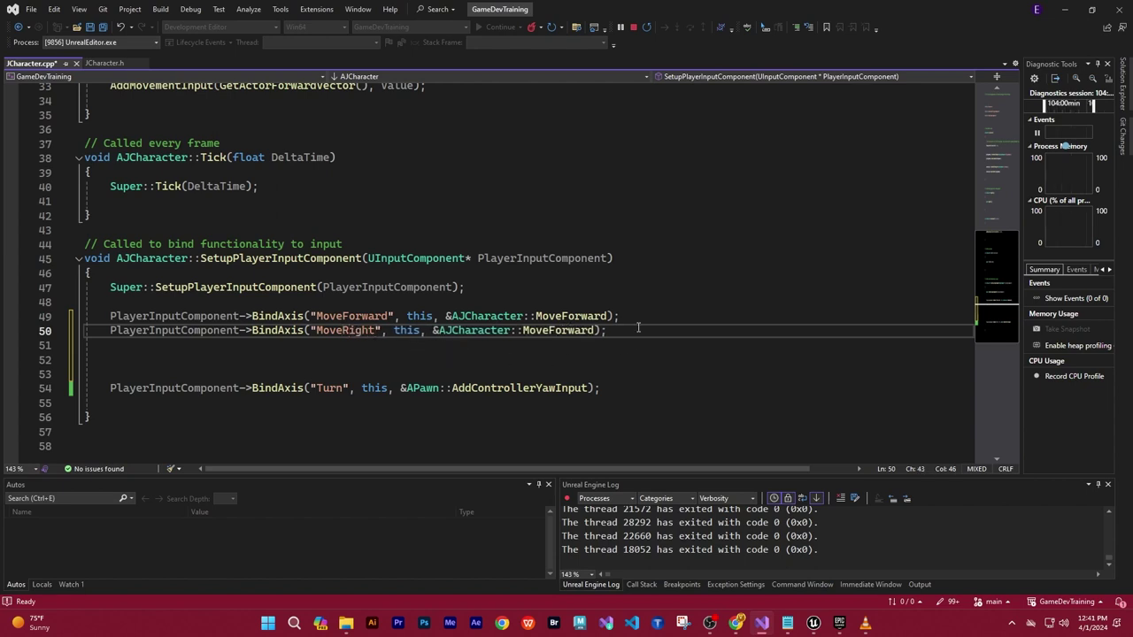
{"action": "double_click", "coordinate": [561, 333]}
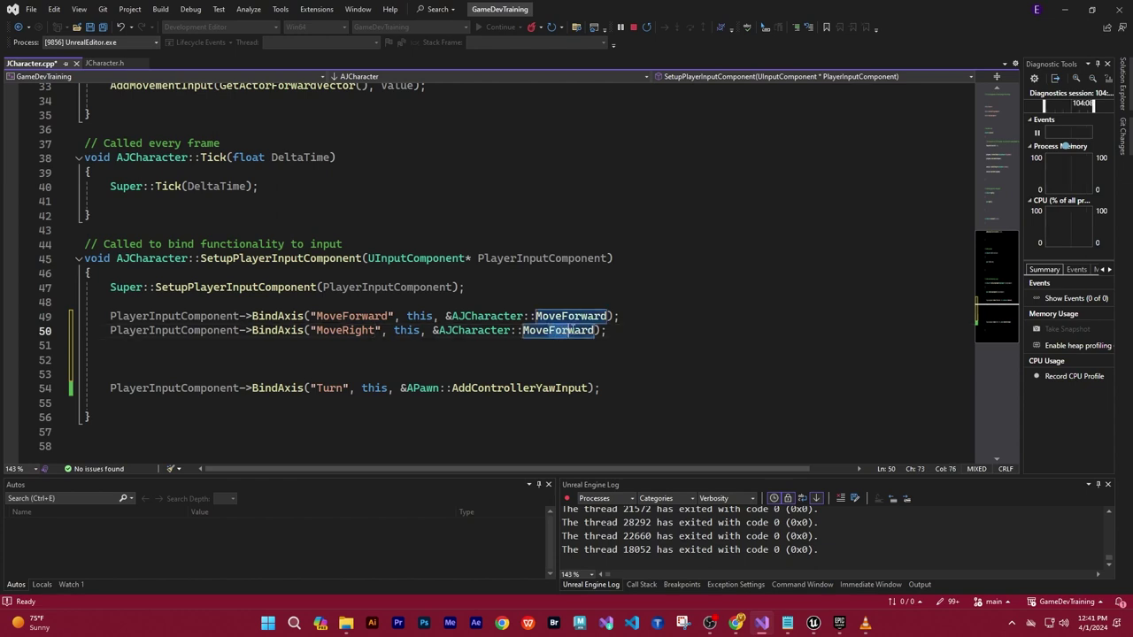
{"action": "type", "text": "MoveRight"}
{"action": "left_click", "coordinate": [751, 363]}
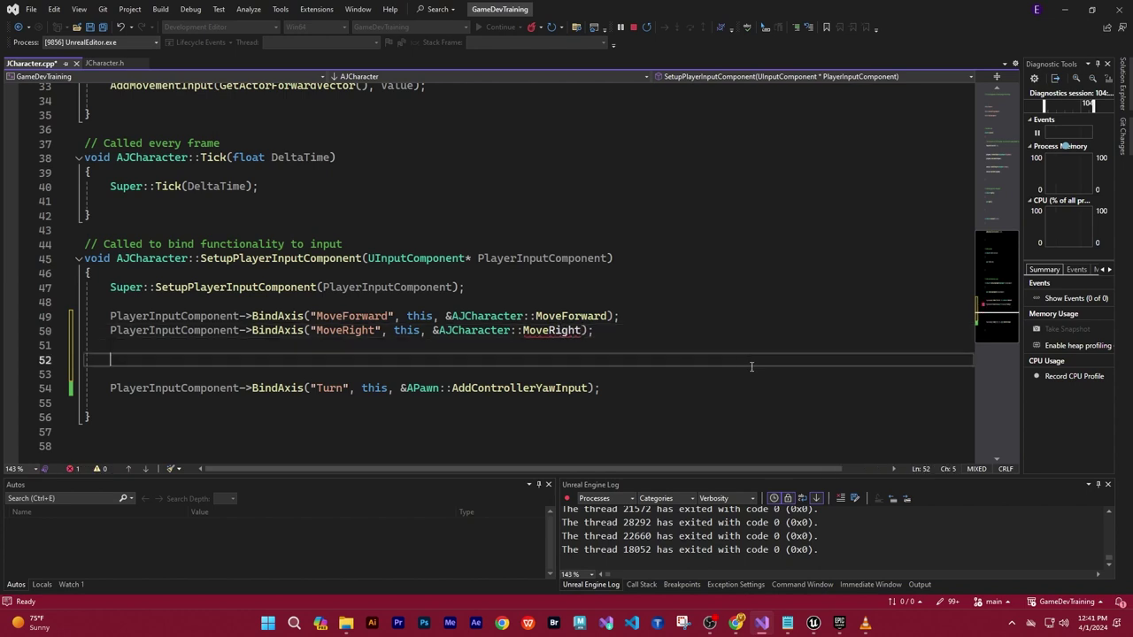
{"action": "left_click", "coordinate": [607, 335]}
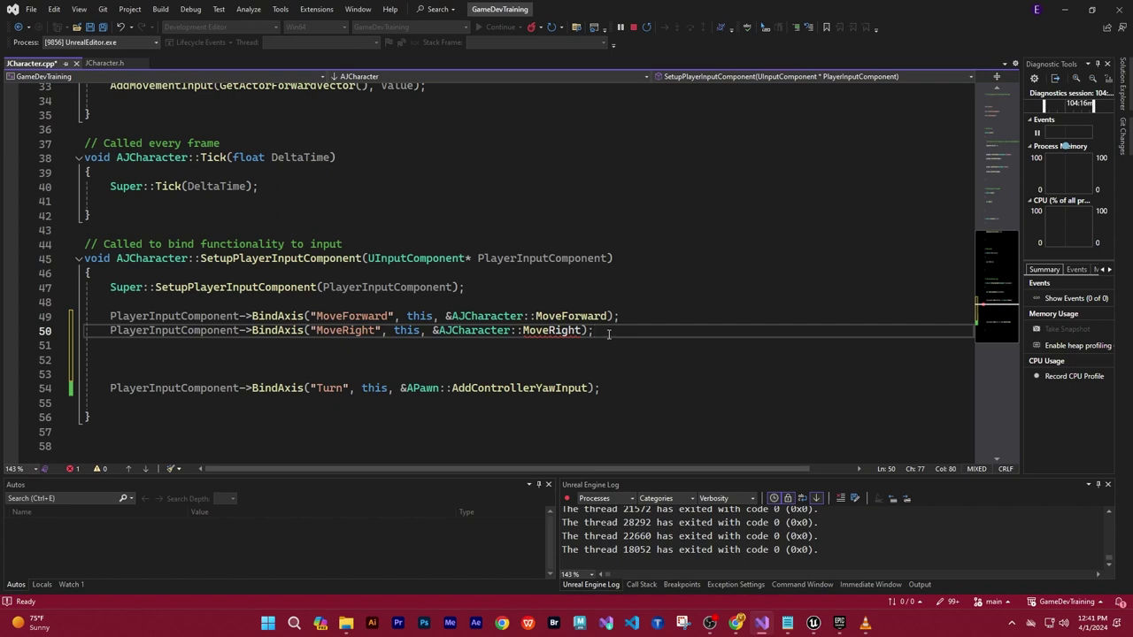
Select the Turn BindAxis statement on line 54
{"action": "left_click_drag", "start_coordinate": [608, 390], "coordinate": [111, 390]}
{"action": "key", "text": "ctrl+c"}
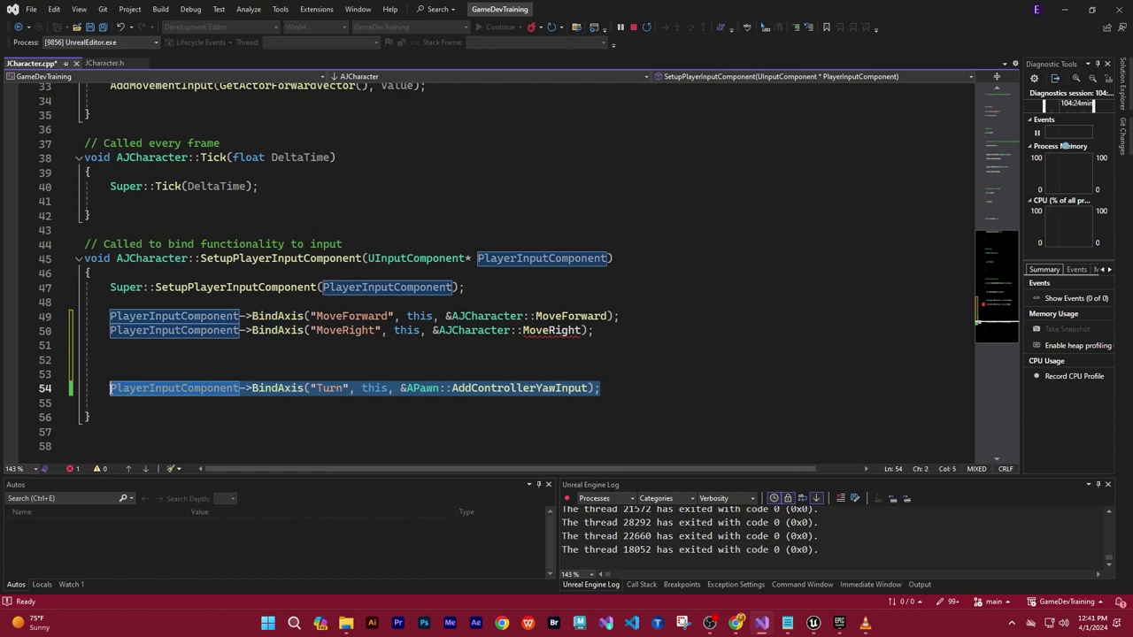
{"action": "left_click", "coordinate": [157, 416]}
{"action": "left_click_drag", "start_coordinate": [109, 388], "coordinate": [603, 387]}
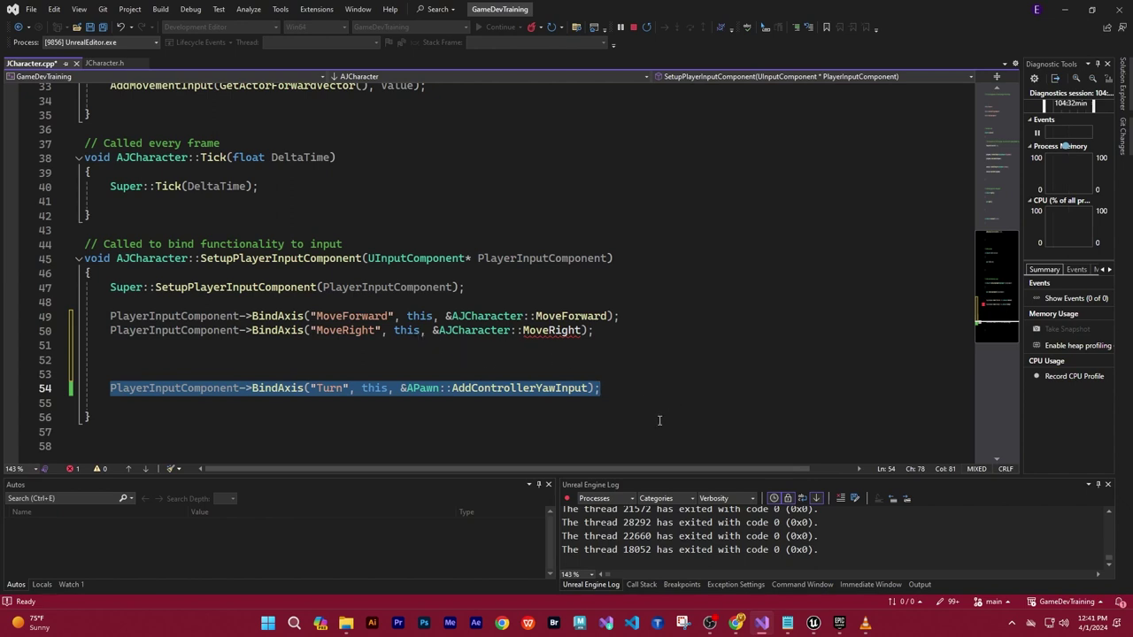
Paste the Turn binding below itself, renamed "LookUp" and calling APawn::AddControllerPitchInput
{"action": "left_click", "coordinate": [610, 393]}
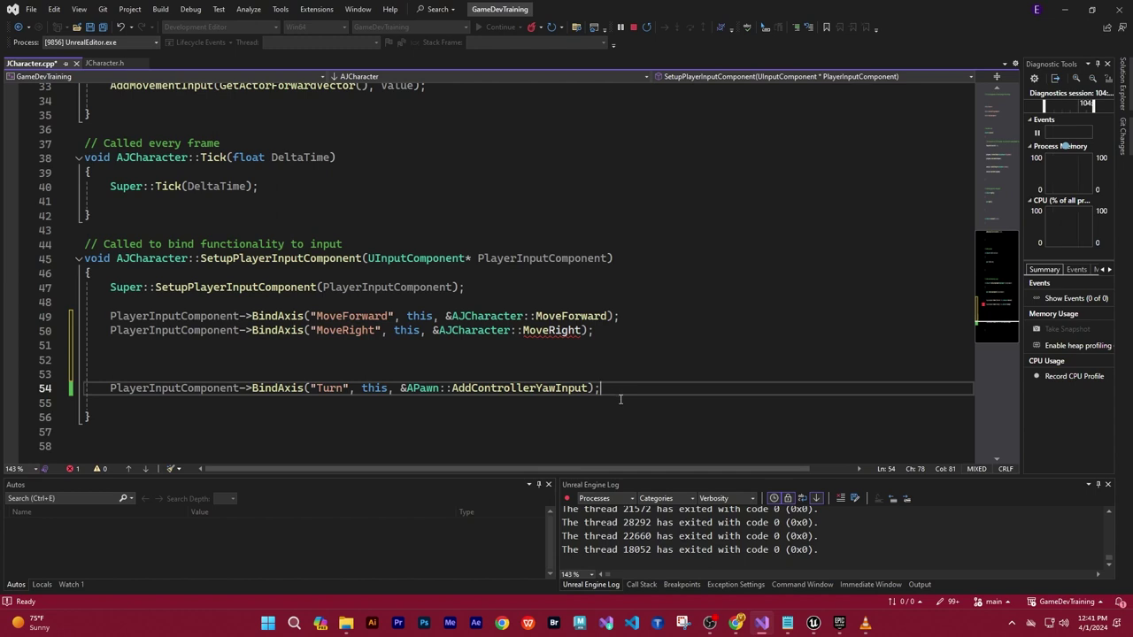
{"action": "key", "text": "Return"}
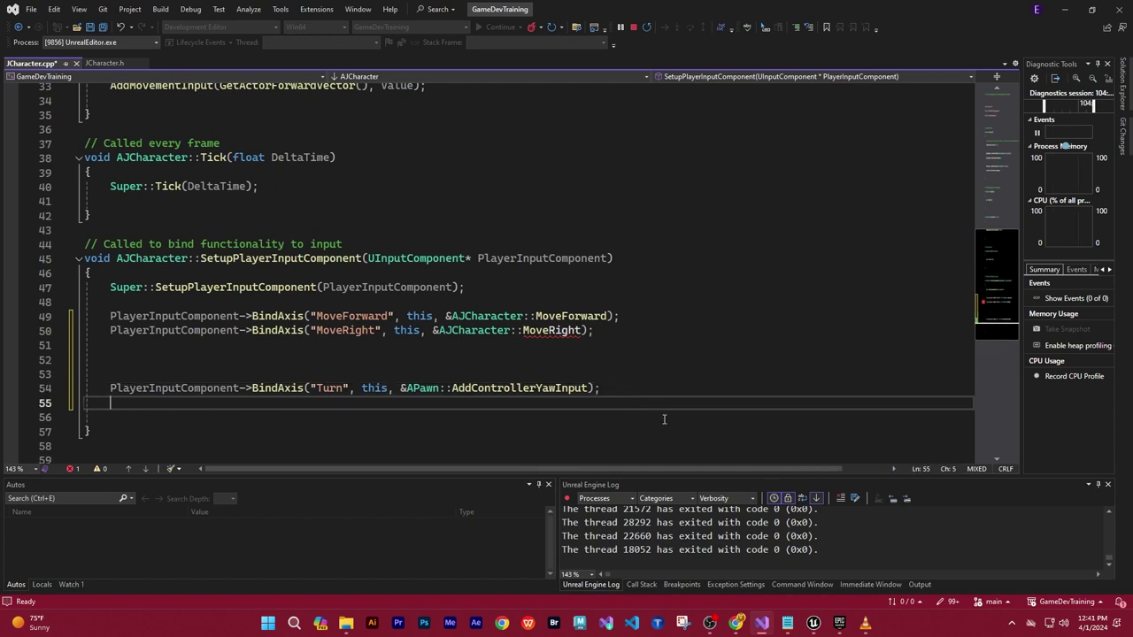
{"action": "key", "text": "ctrl+v"}
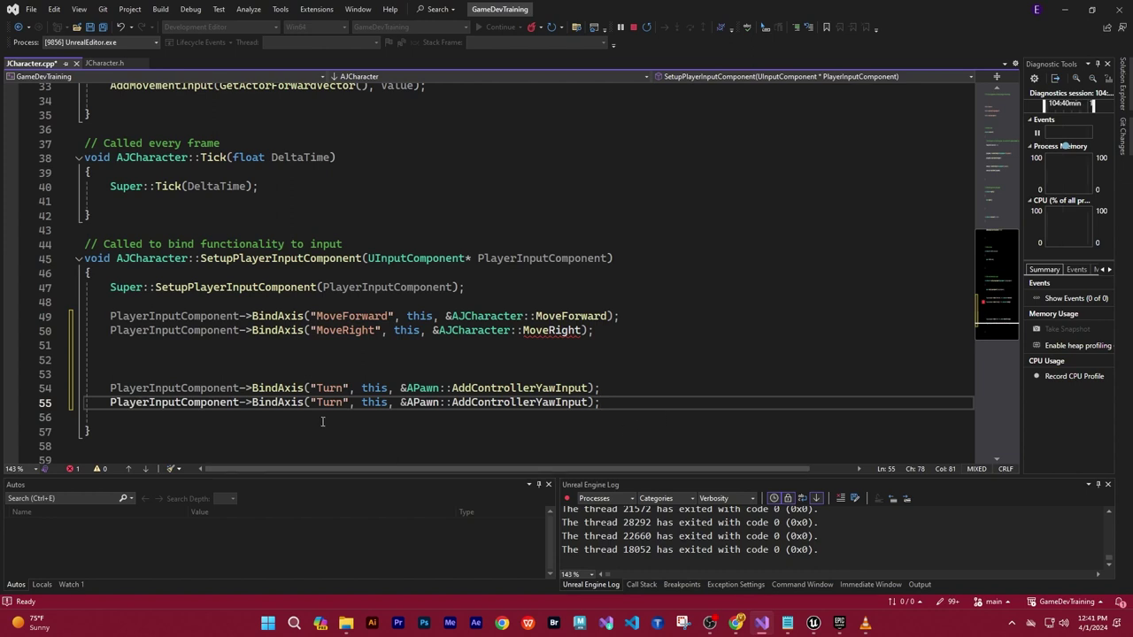
{"action": "left_click_drag", "start_coordinate": [318, 401], "coordinate": [341, 401]}
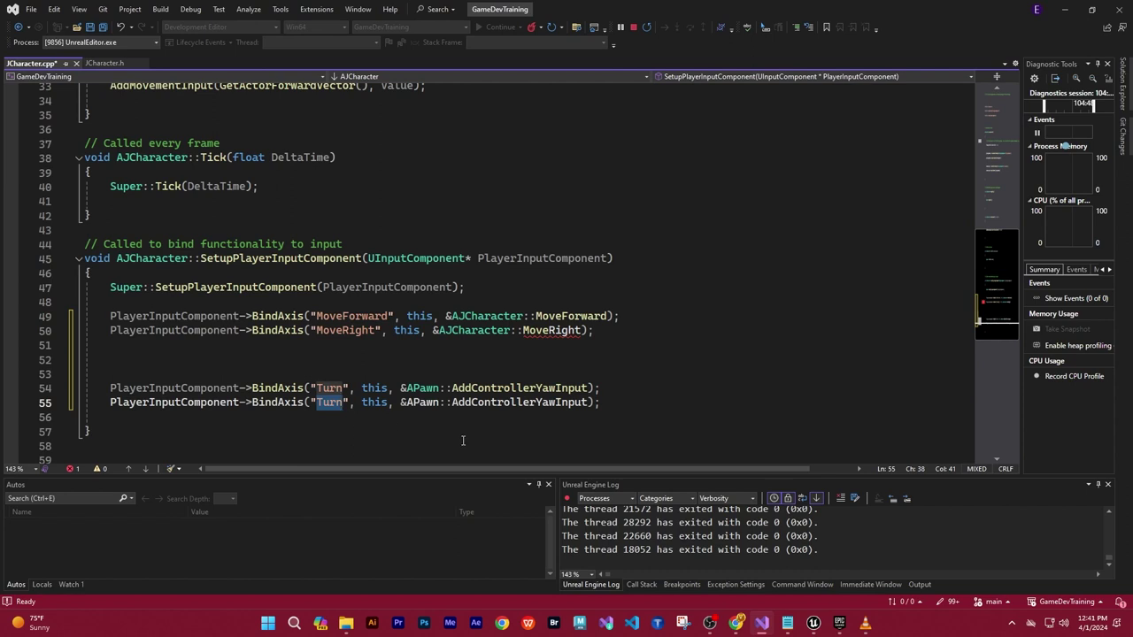
{"action": "type", "text": "Look"}
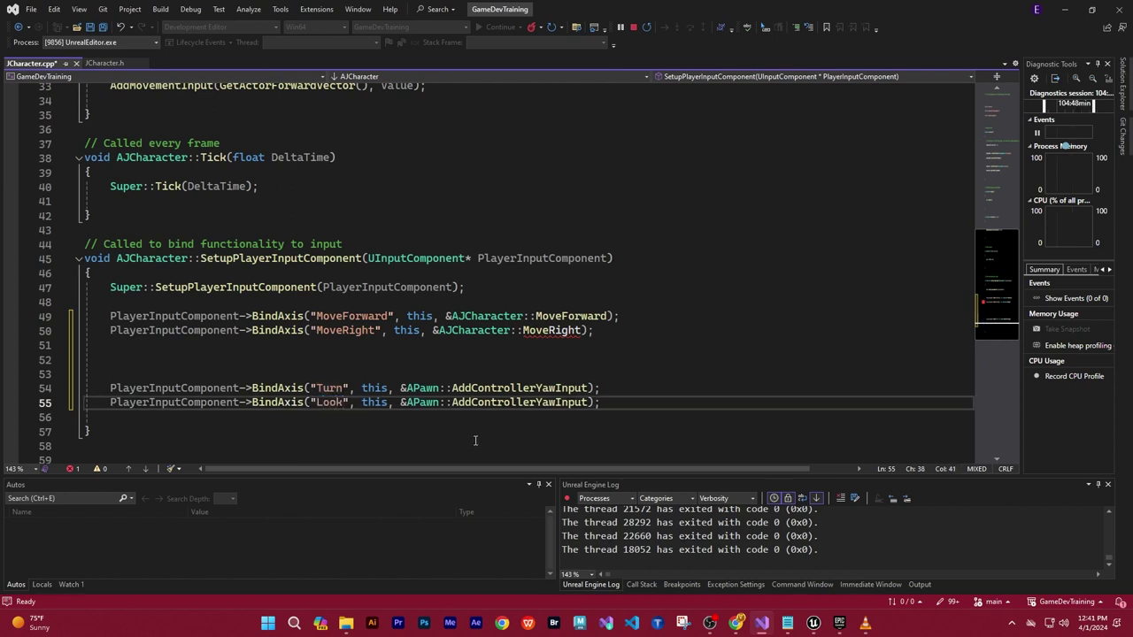
{"action": "type", "text": "Up"}
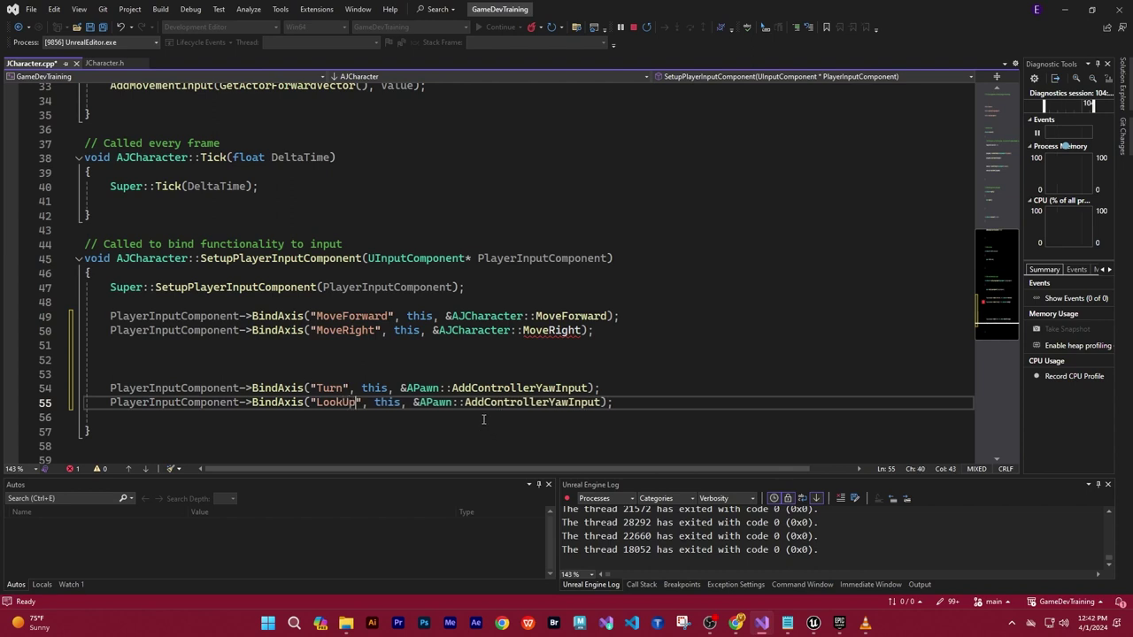
{"action": "double_click", "coordinate": [551, 402]}
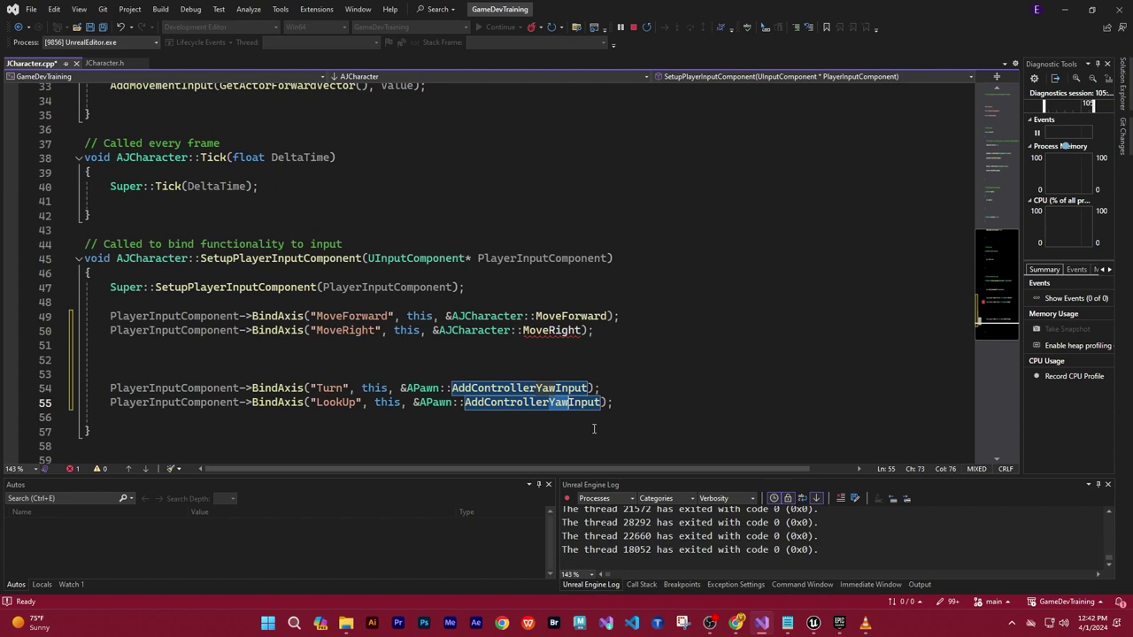
{"action": "type", "text": "Pit"}
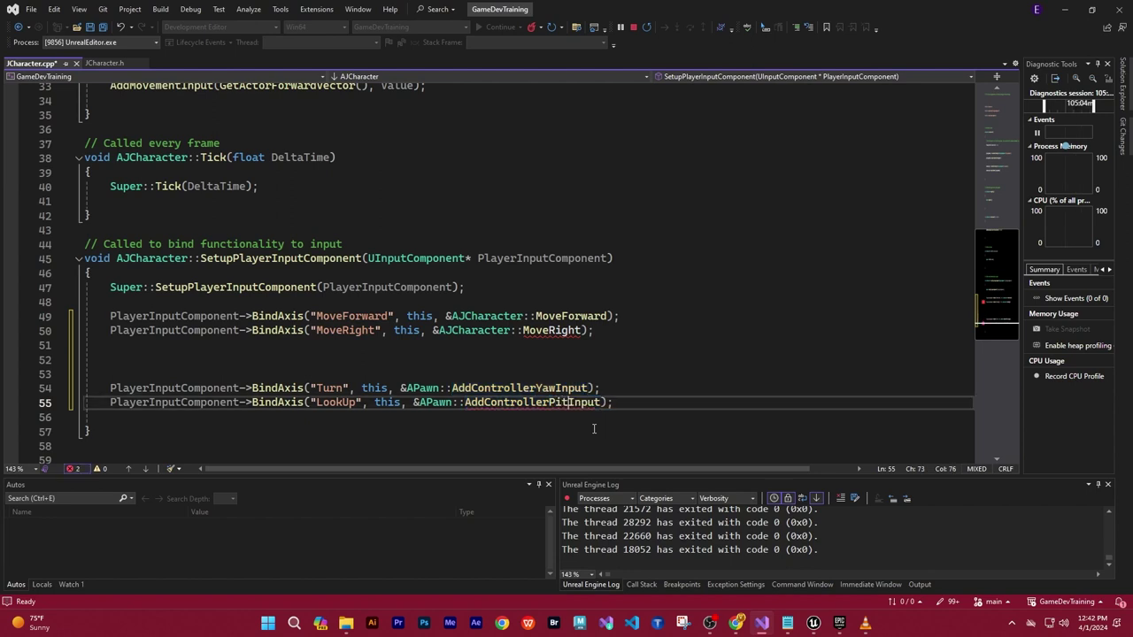
{"action": "type", "text": "ch"}
{"action": "left_click", "coordinate": [696, 440]}
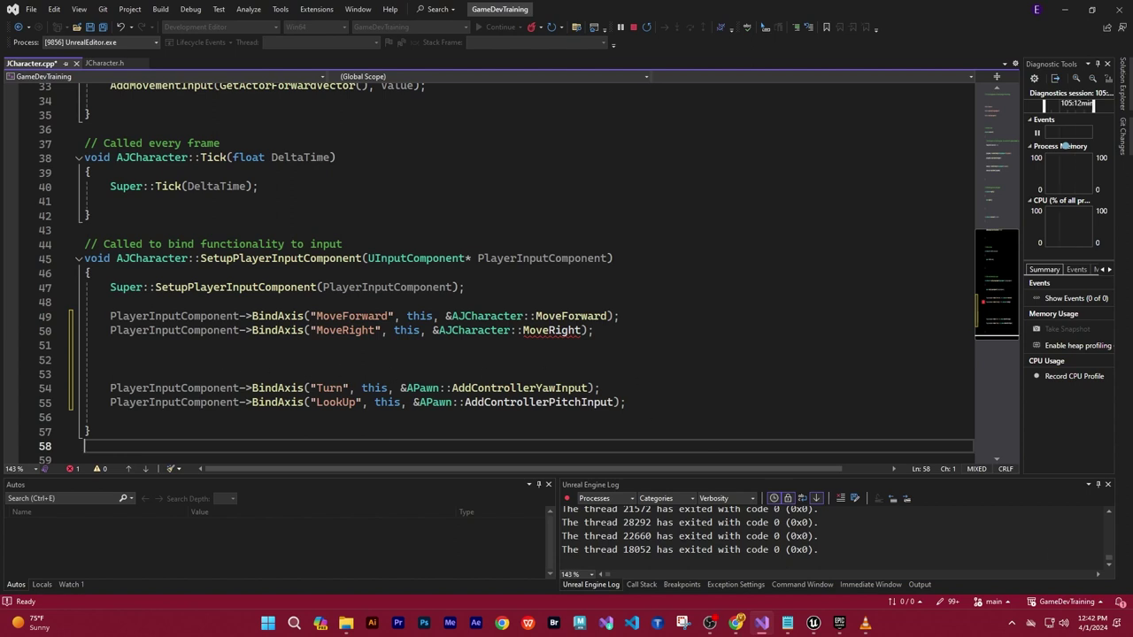
{"action": "key", "text": "alt+Tab"}
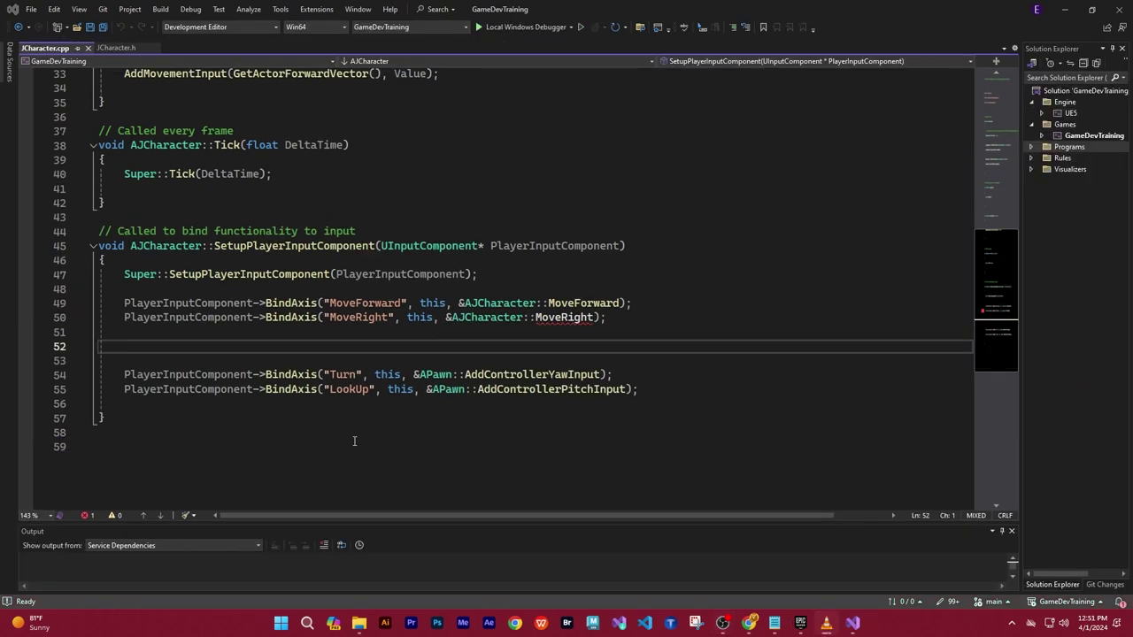
Type the signature void AJCharacter::MoveForward(float value) on line 59
{"action": "left_click", "coordinate": [122, 458]}
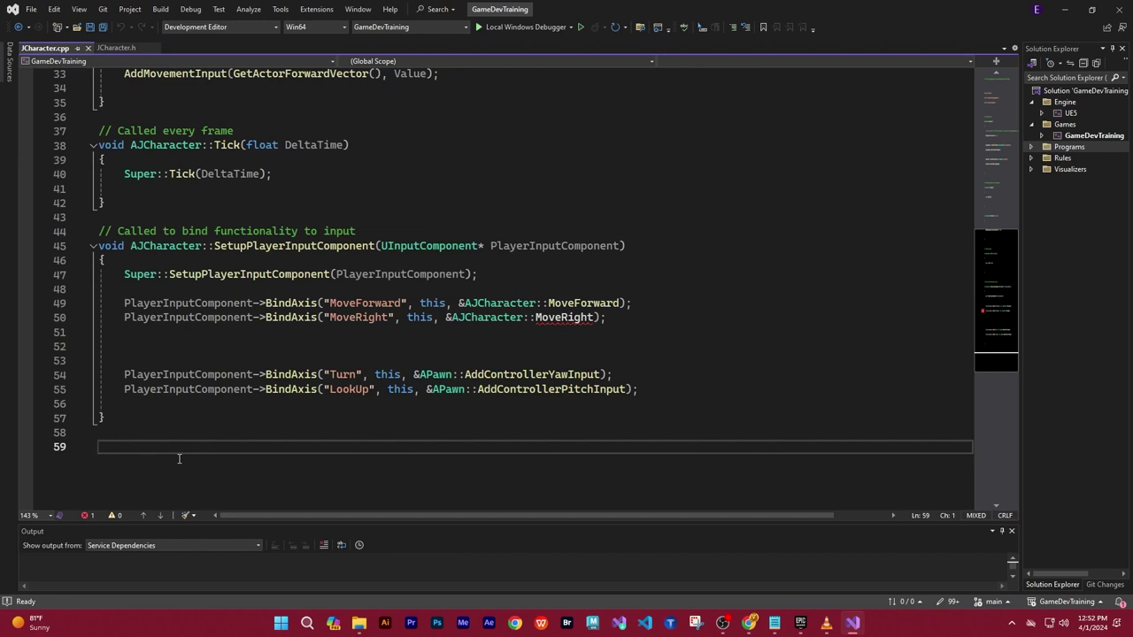
{"action": "type", "text": "Vo"}
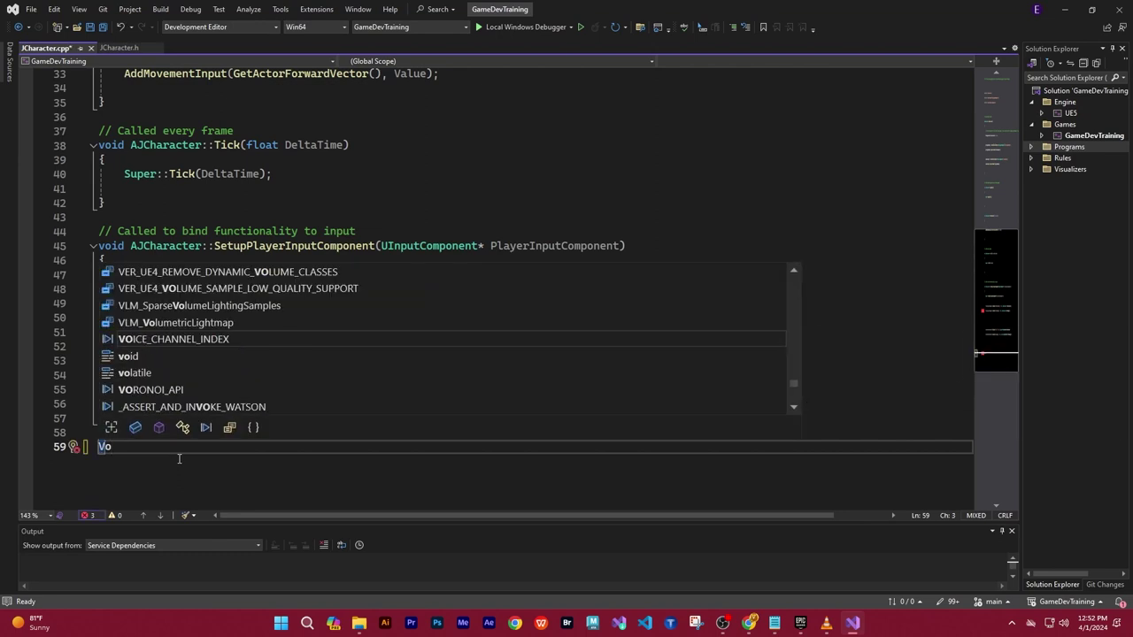
{"action": "type", "text": "id"}
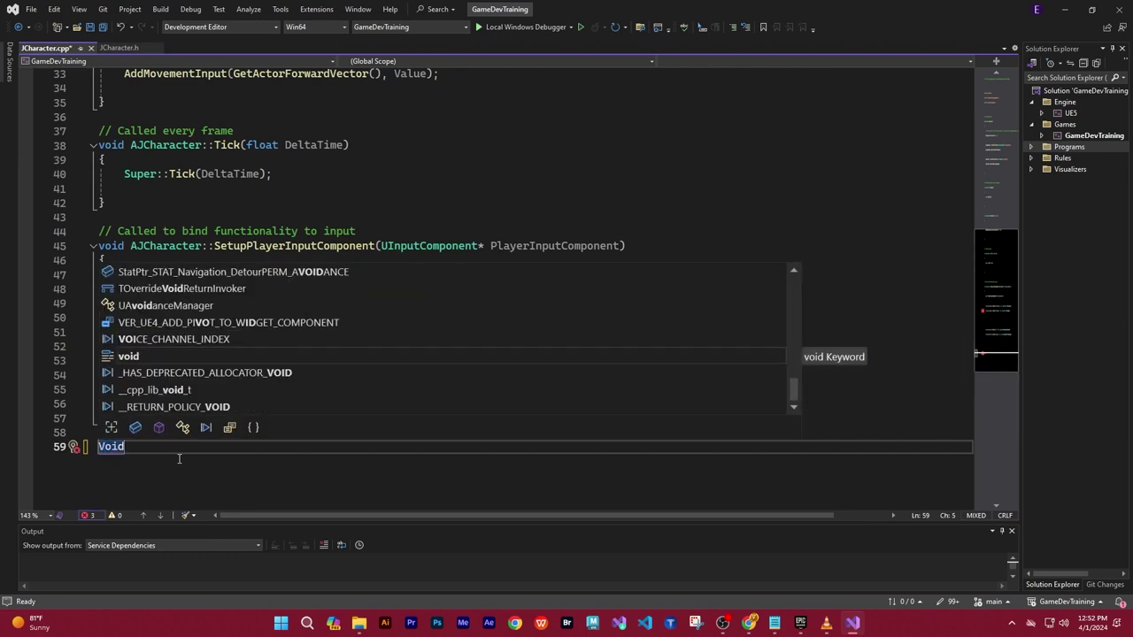
{"action": "key", "text": "BackSpace"}
{"action": "key", "text": "BackSpace"}
{"action": "key", "text": "BackSpace"}
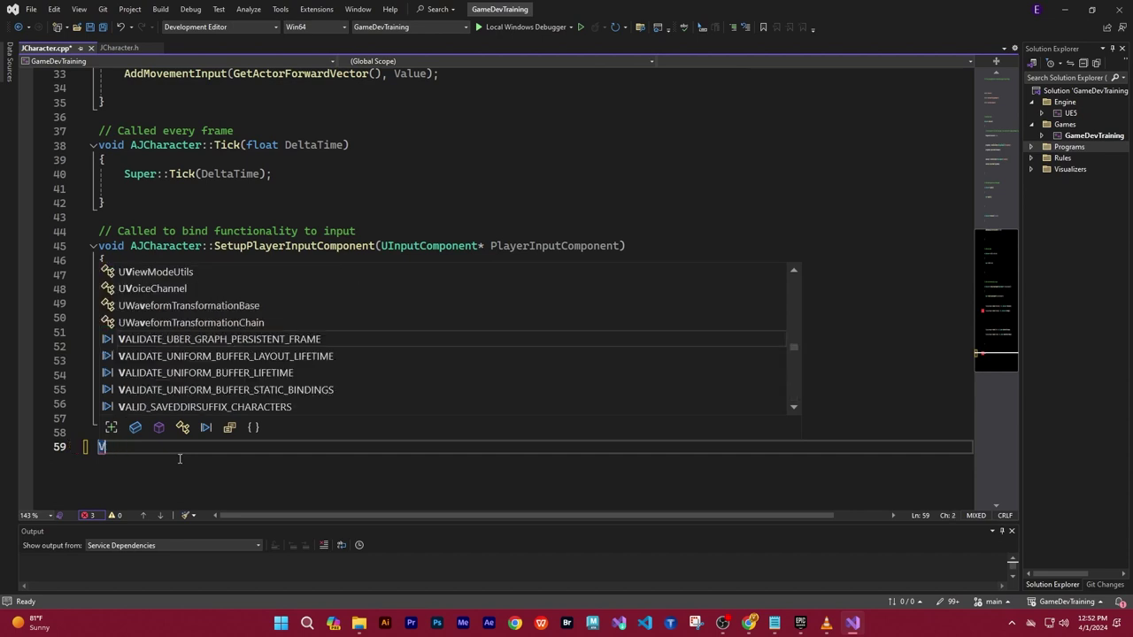
{"action": "key", "text": "BackSpace"}
{"action": "type", "text": "void"}
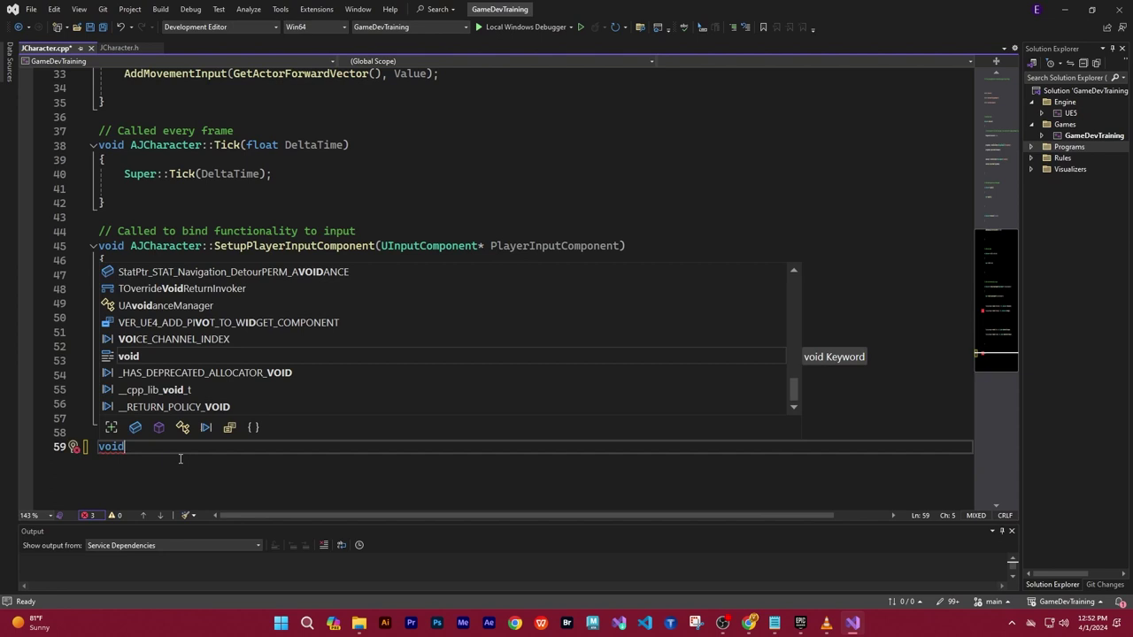
{"action": "type", "text": " AJ"}
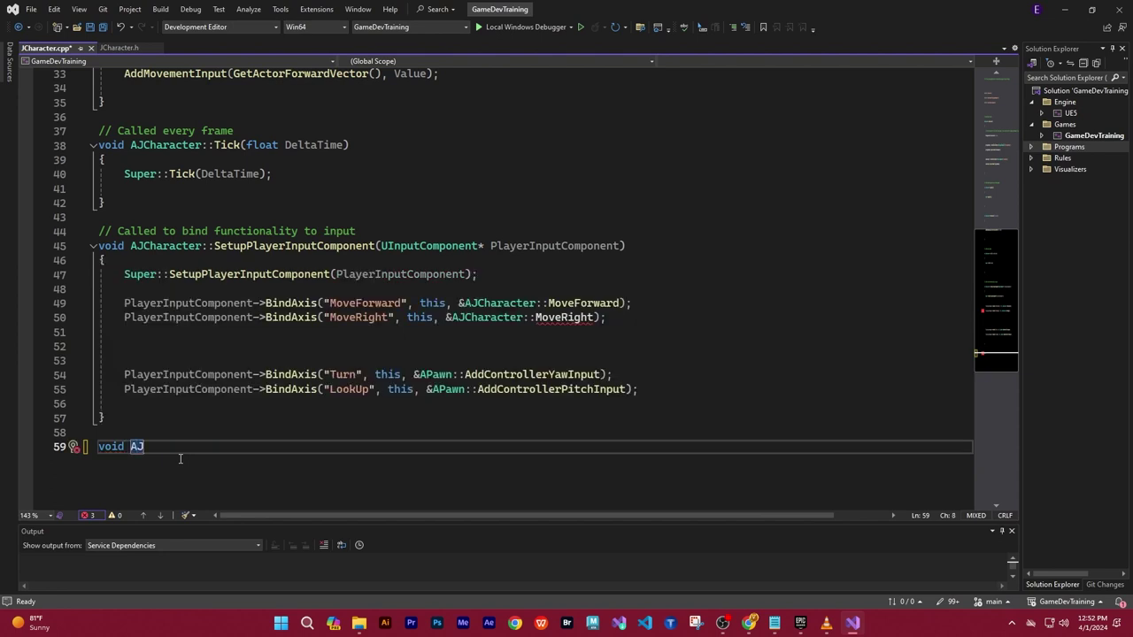
{"action": "type", "text": "C"}
{"action": "type", "text": "ha"}
{"action": "type", "text": "racter"}
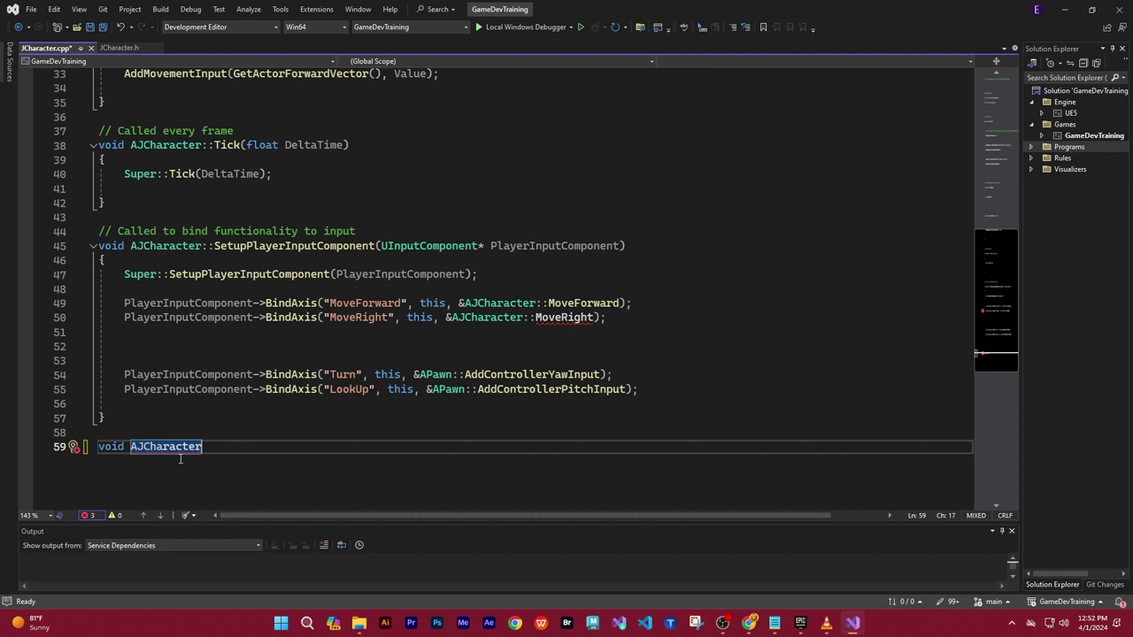
{"action": "type", "text": "::"}
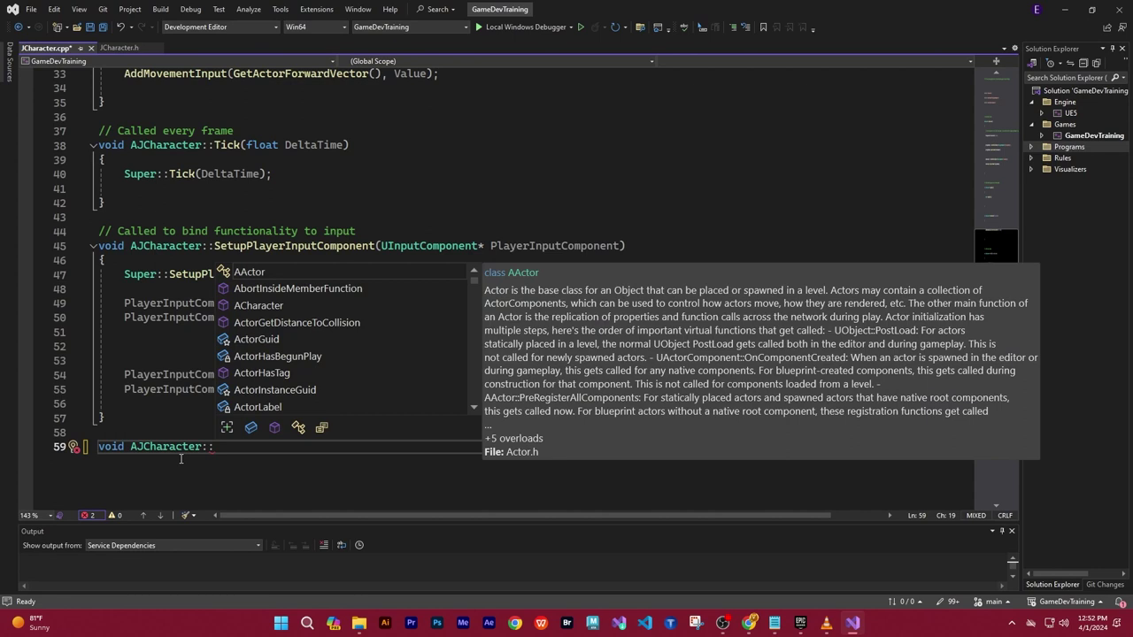
{"action": "type", "text": "Move"}
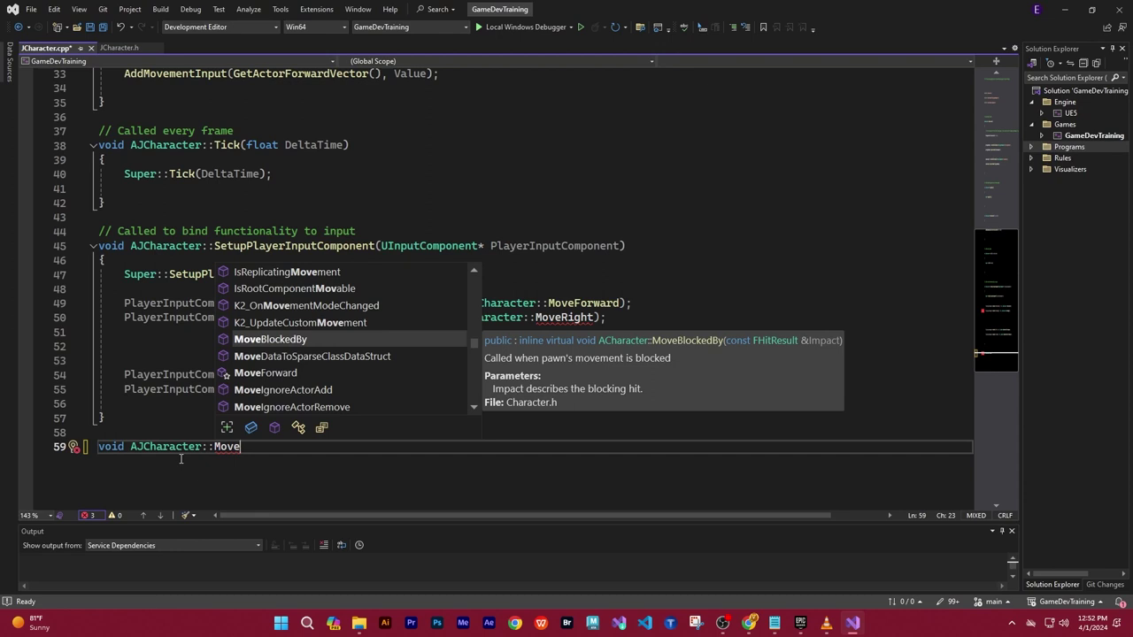
{"action": "type", "text": "Forward"}
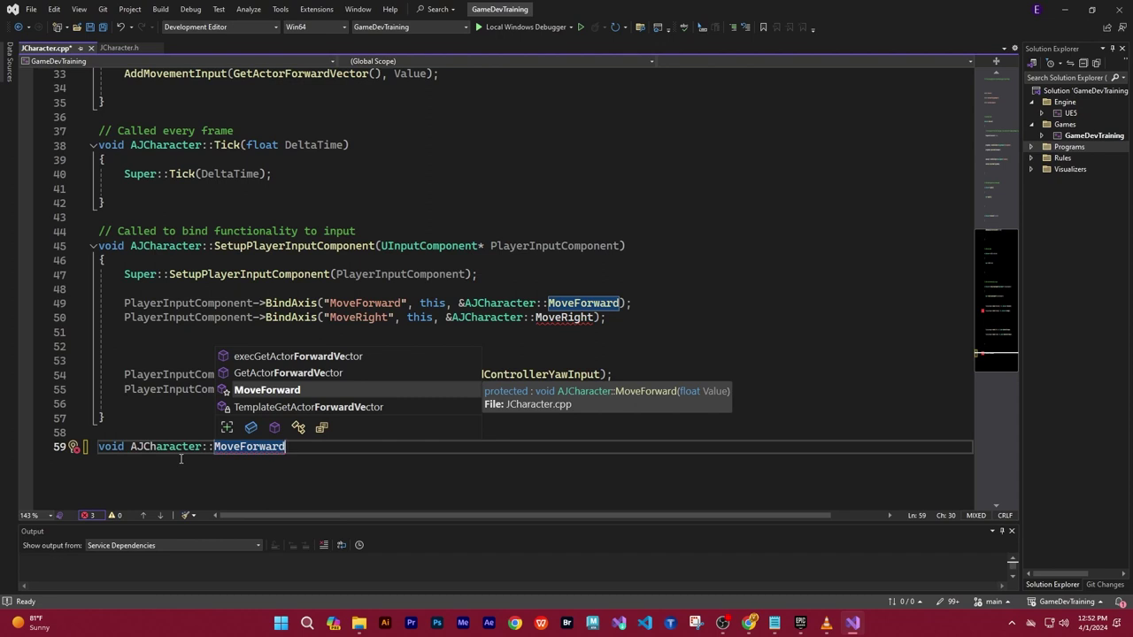
{"action": "type", "text": "("}
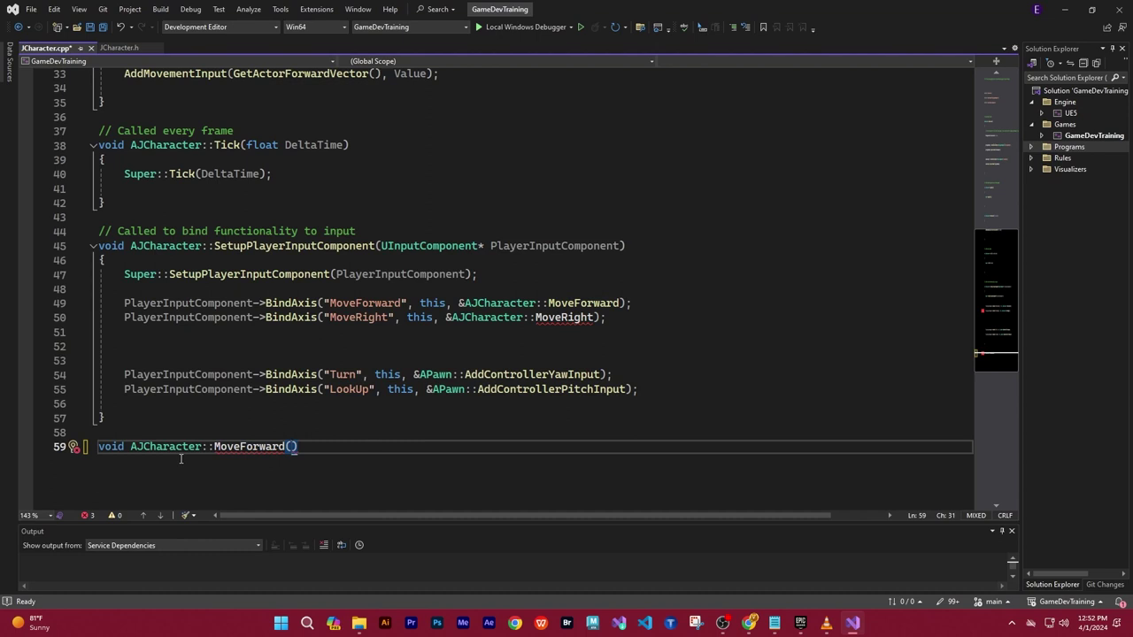
{"action": "type", "text": "floa"}
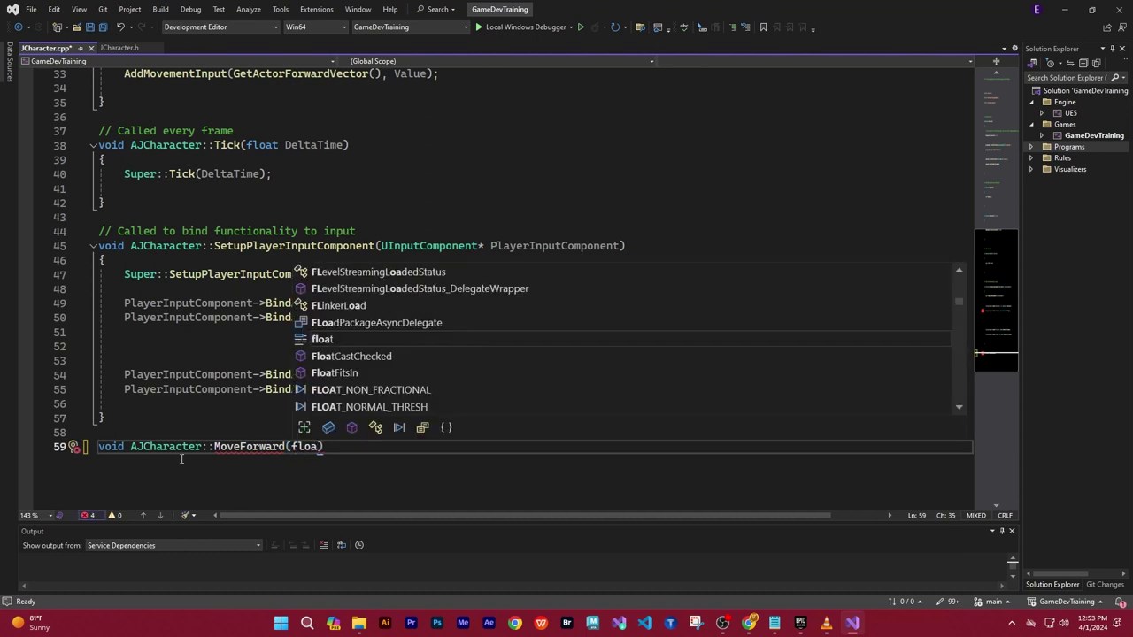
{"action": "type", "text": "t"}
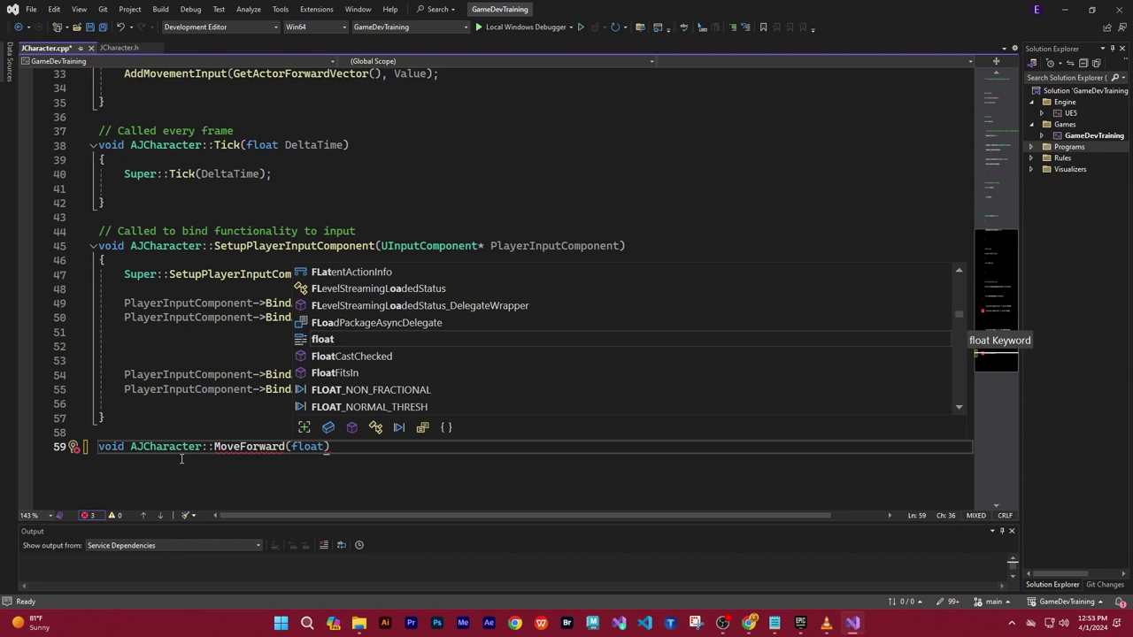
{"action": "type", "text": " val"}
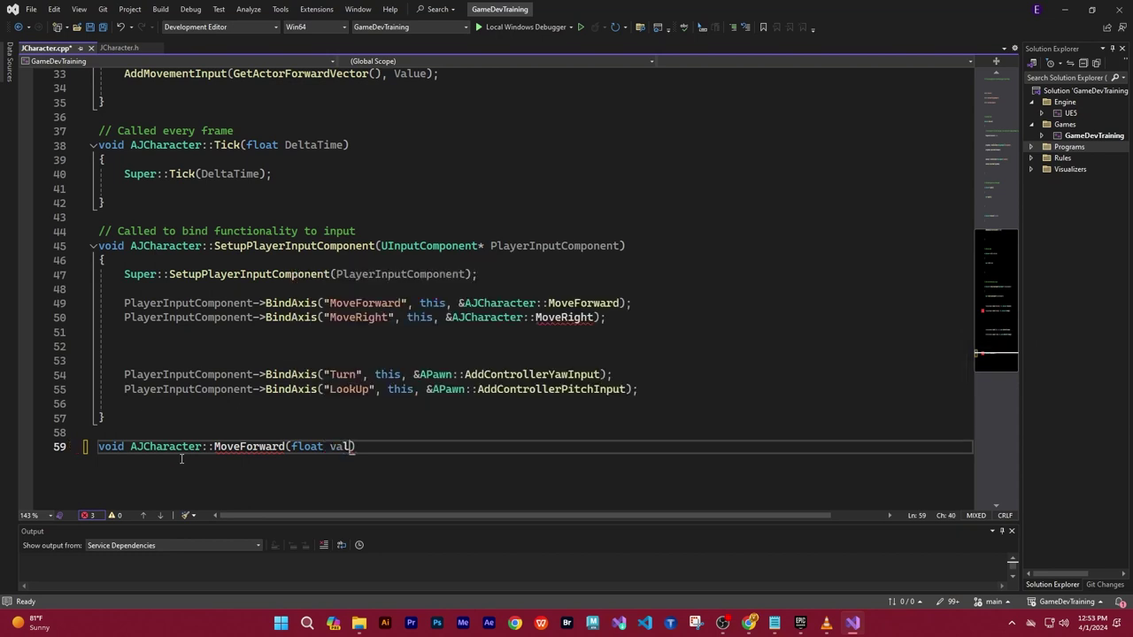
{"action": "type", "text": "ue"}
Open an empty brace body beneath the MoveForward signature
{"action": "left_click", "coordinate": [387, 447]}
{"action": "key", "text": "Return"}
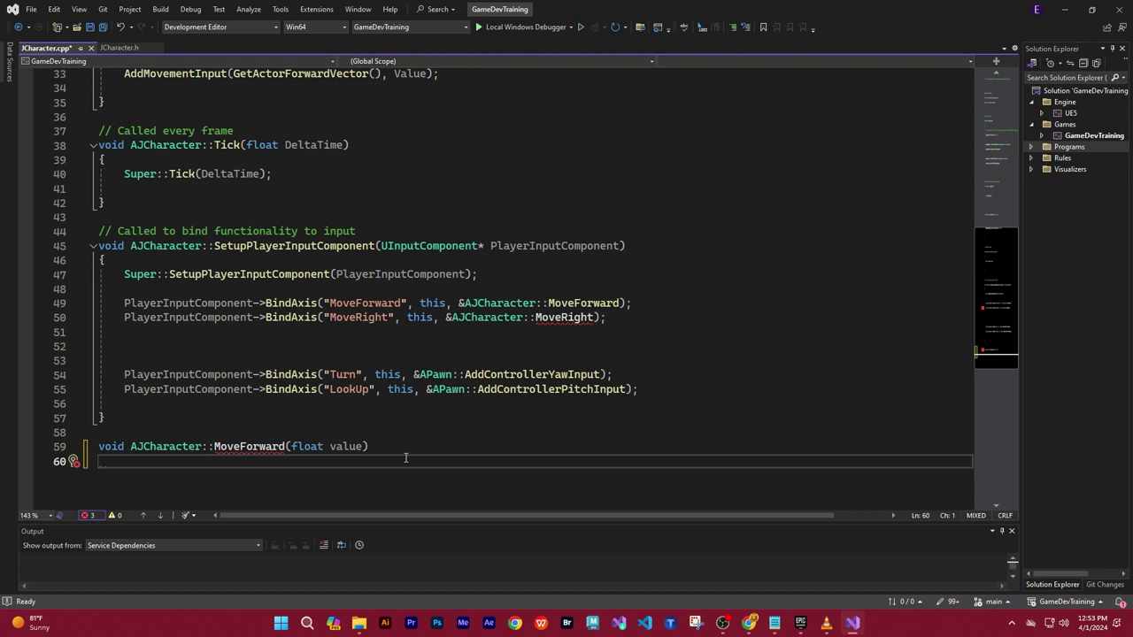
{"action": "type", "text": "{"}
{"action": "key", "text": "Return"}
{"action": "key", "text": "Return"}
{"action": "key", "text": "Return"}
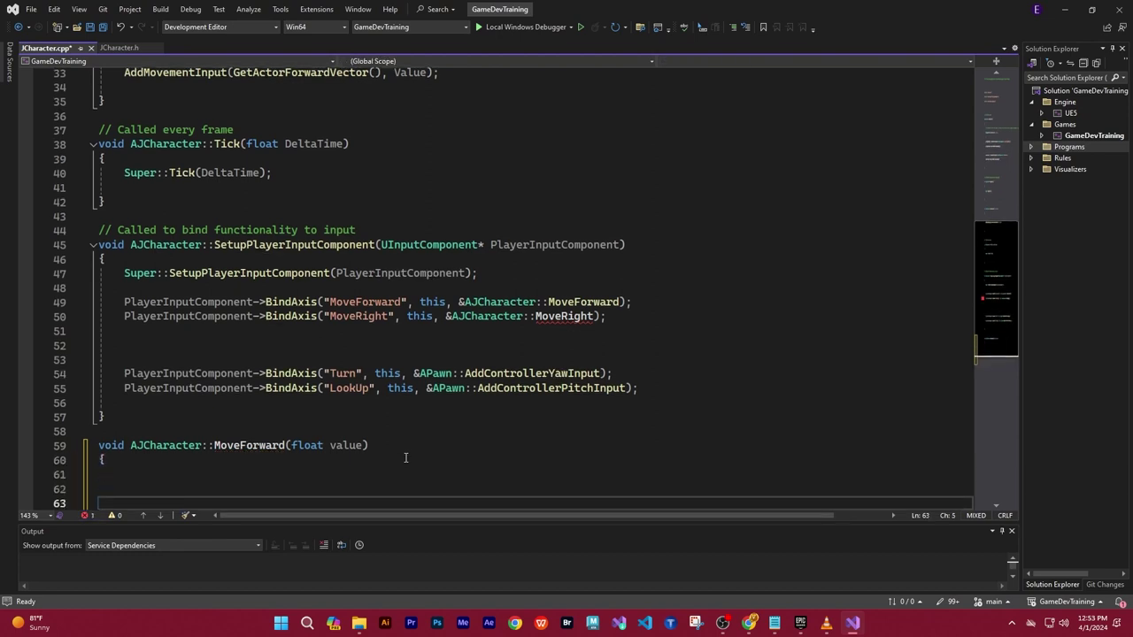
{"action": "scroll", "coordinate": [421, 432], "scroll_direction": "down", "scroll_amount": 1}
Write AddMovementInput(GetActorForwardVector(), value); inside MoveForward's body
{"action": "left_click", "coordinate": [123, 432]}
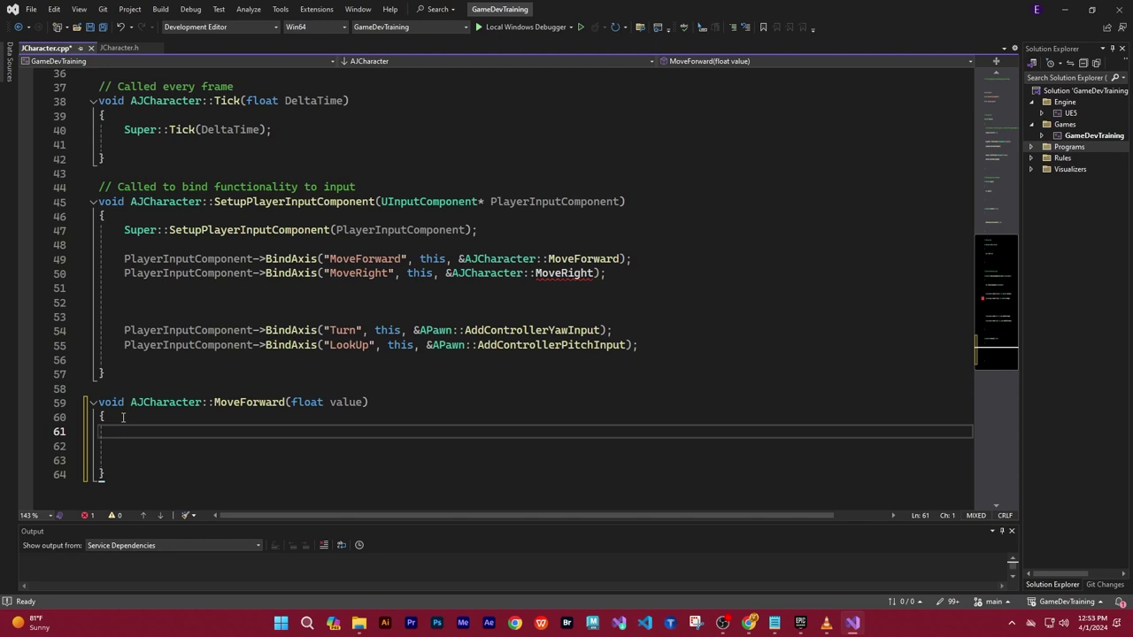
{"action": "type", "text": "Add"}
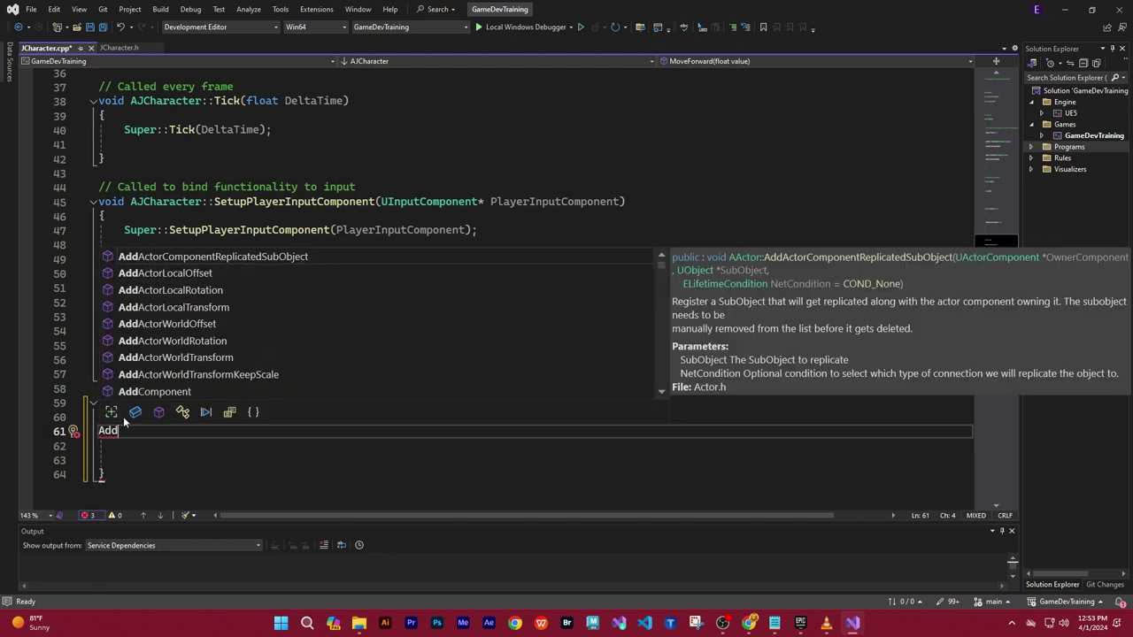
{"action": "type", "text": "Movement"}
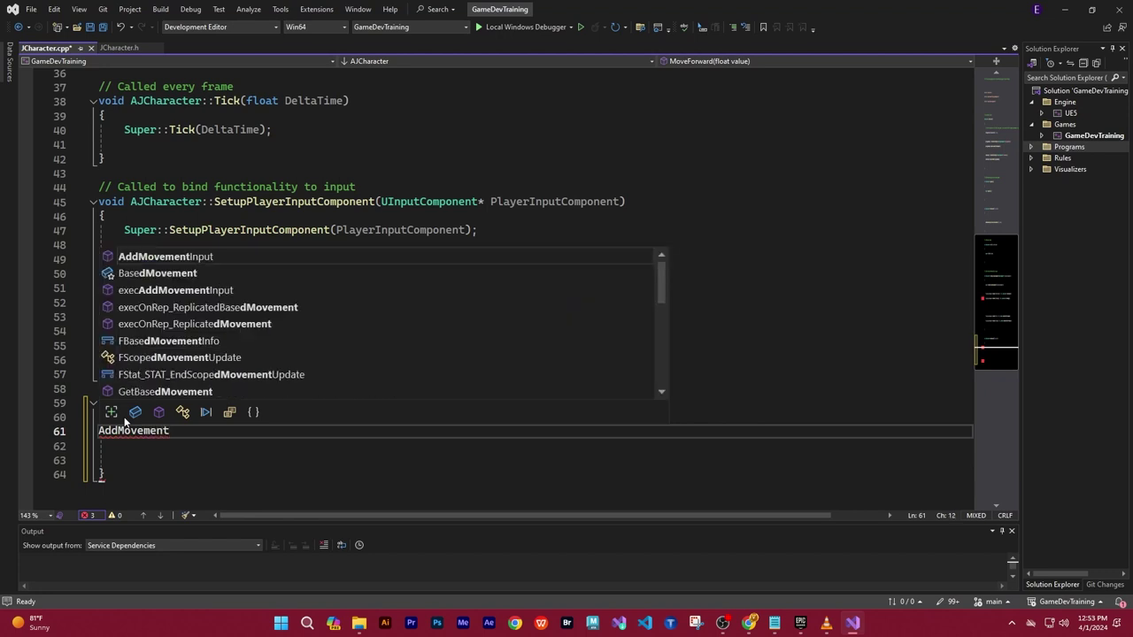
{"action": "type", "text": "In"}
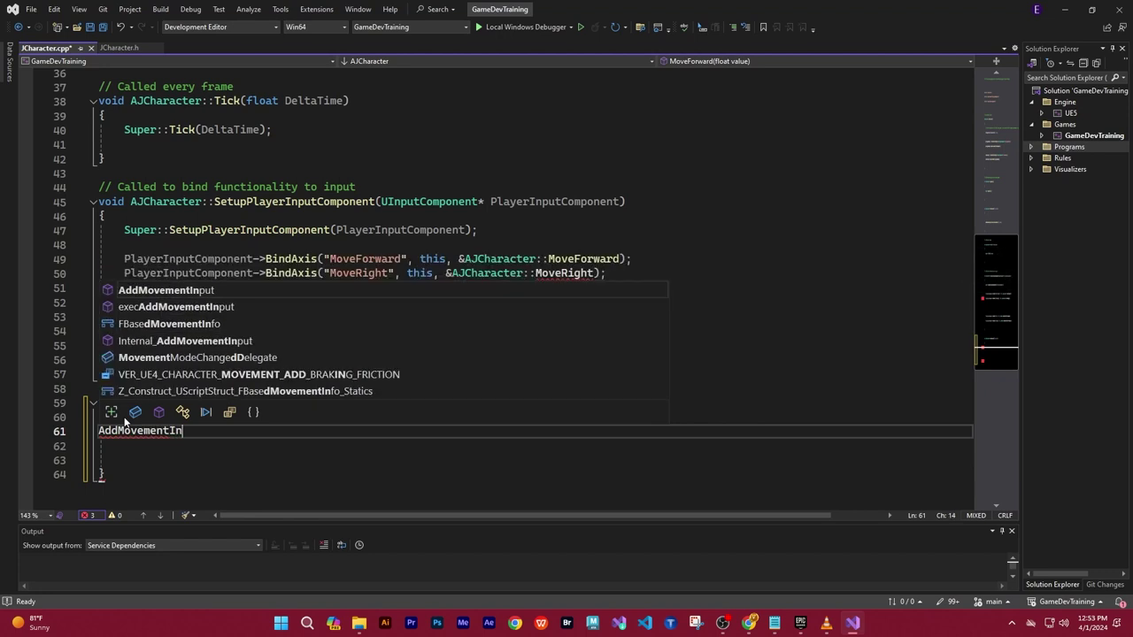
{"action": "type", "text": "put"}
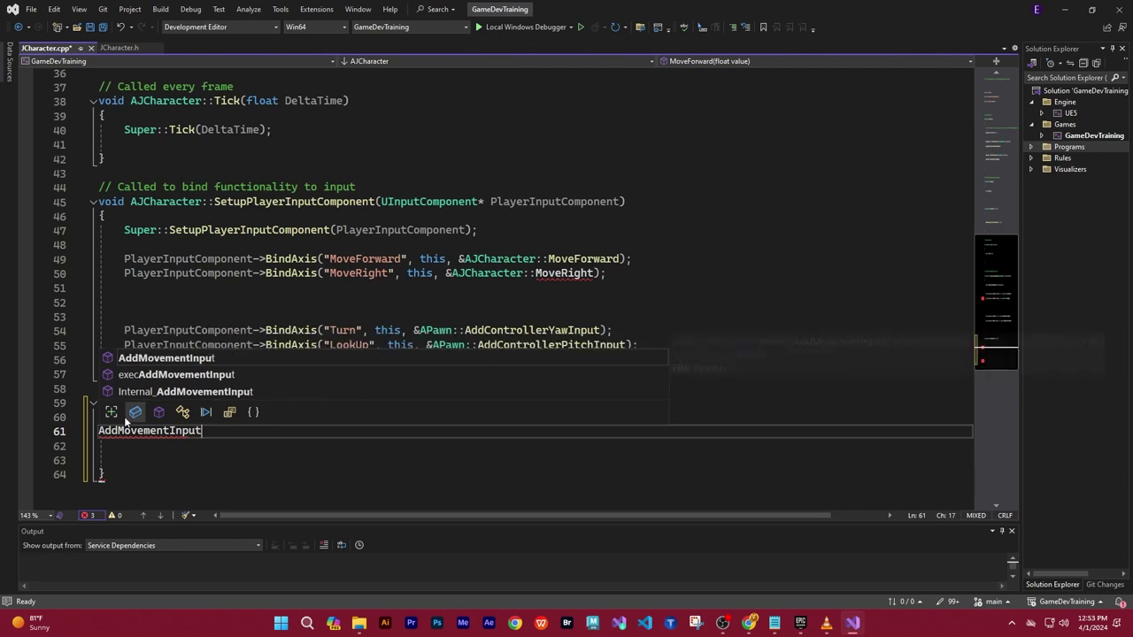
{"action": "type", "text": "("}
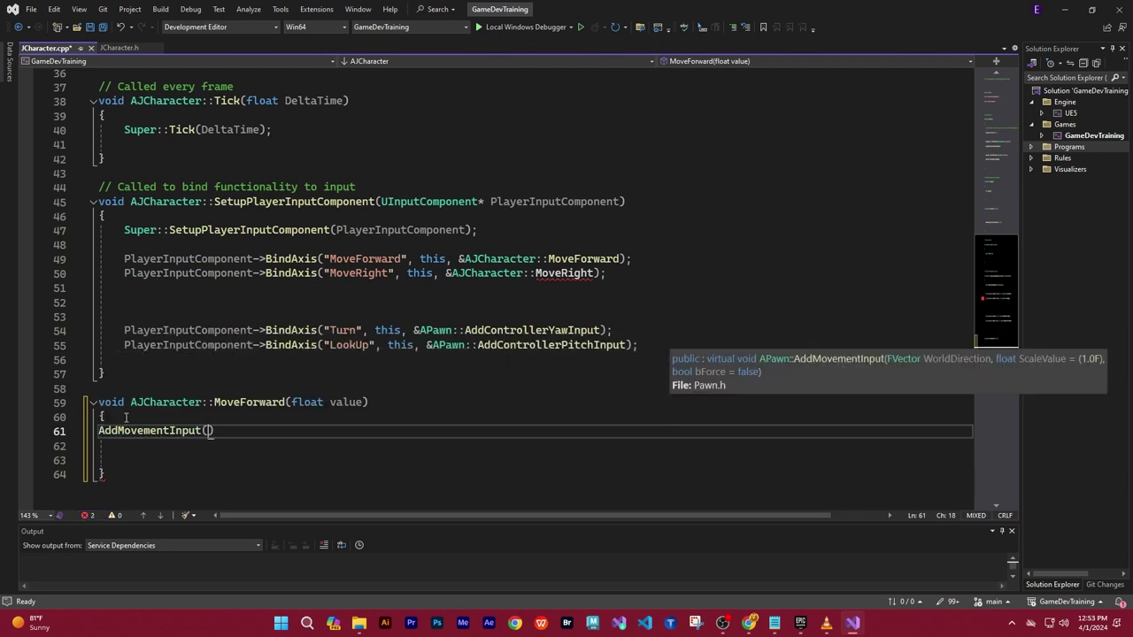
{"action": "type", "text": "GetActorForwa"}
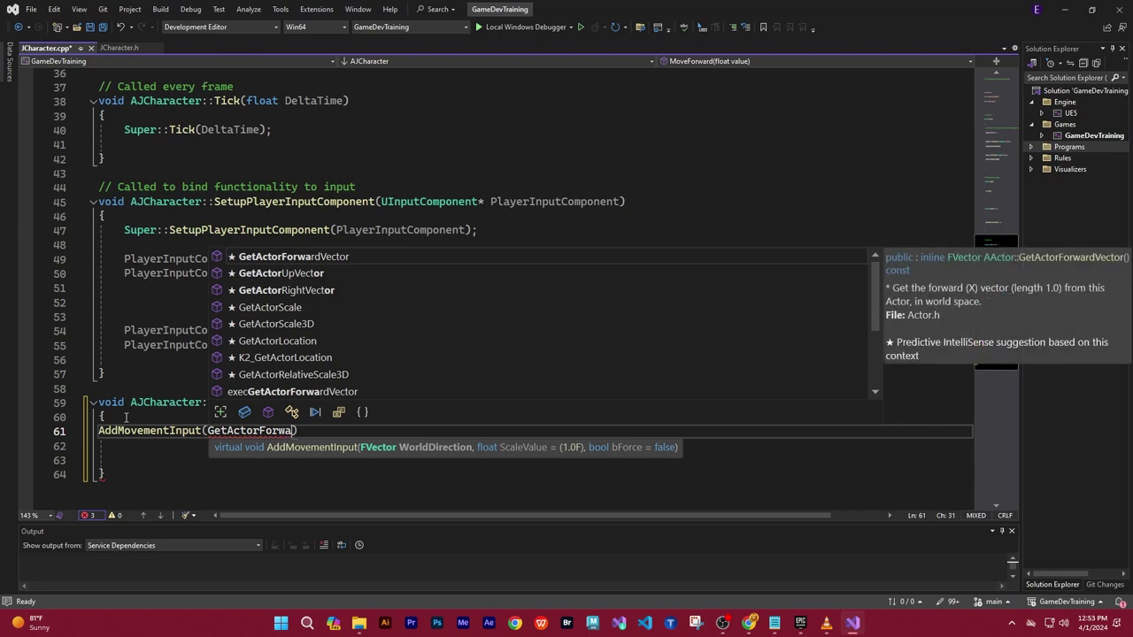
{"action": "type", "text": "rdVector"}
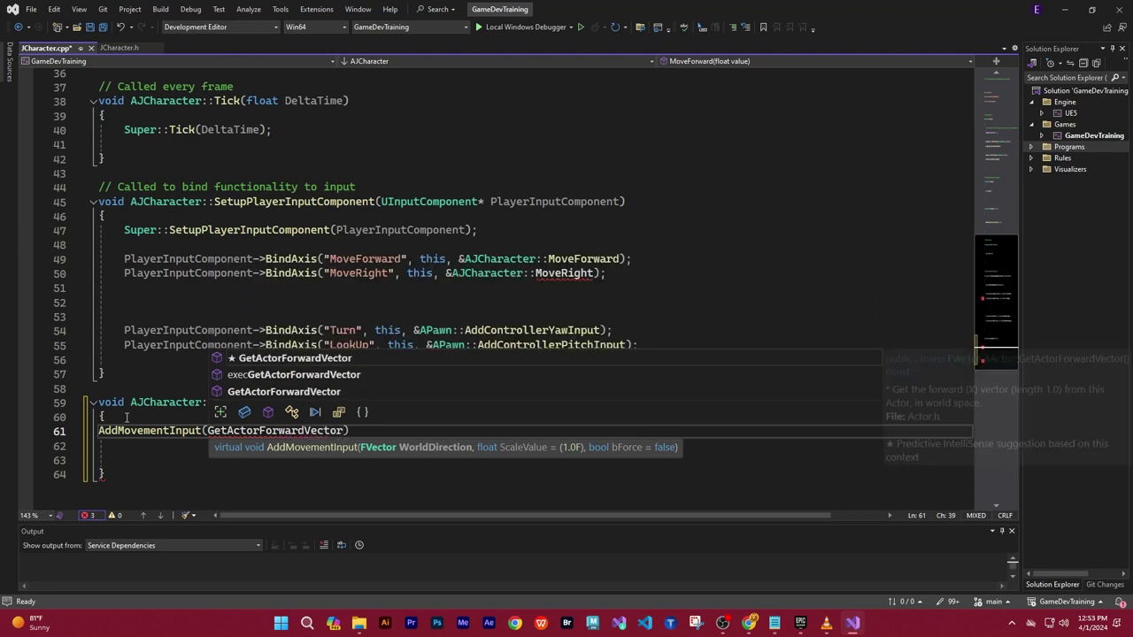
{"action": "type", "text": "("}
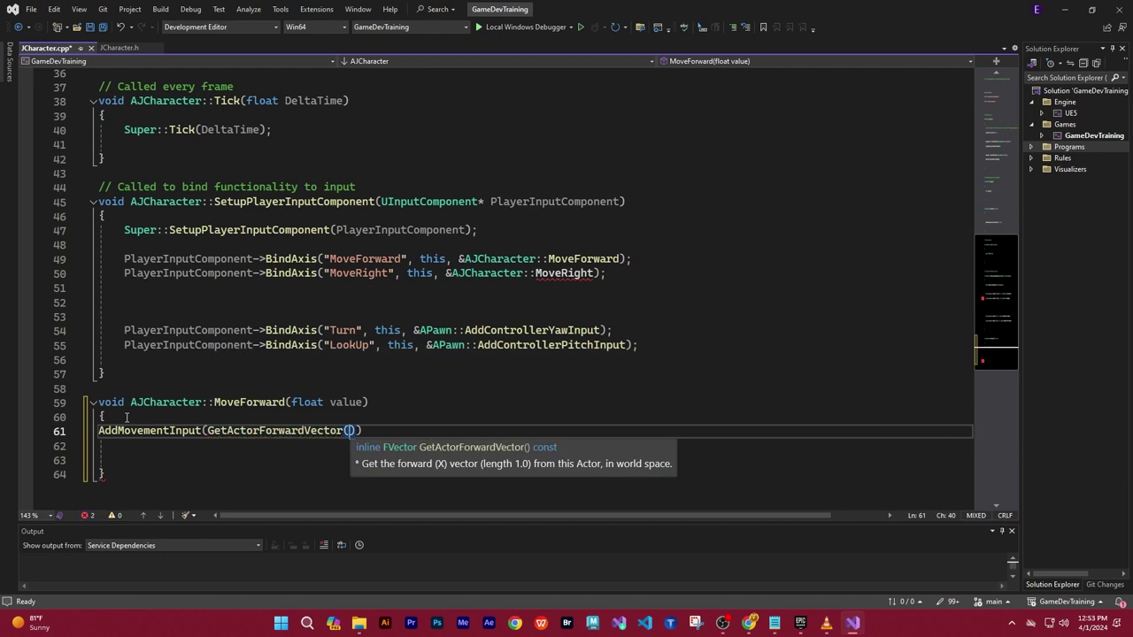
{"action": "type", "text": "),"}
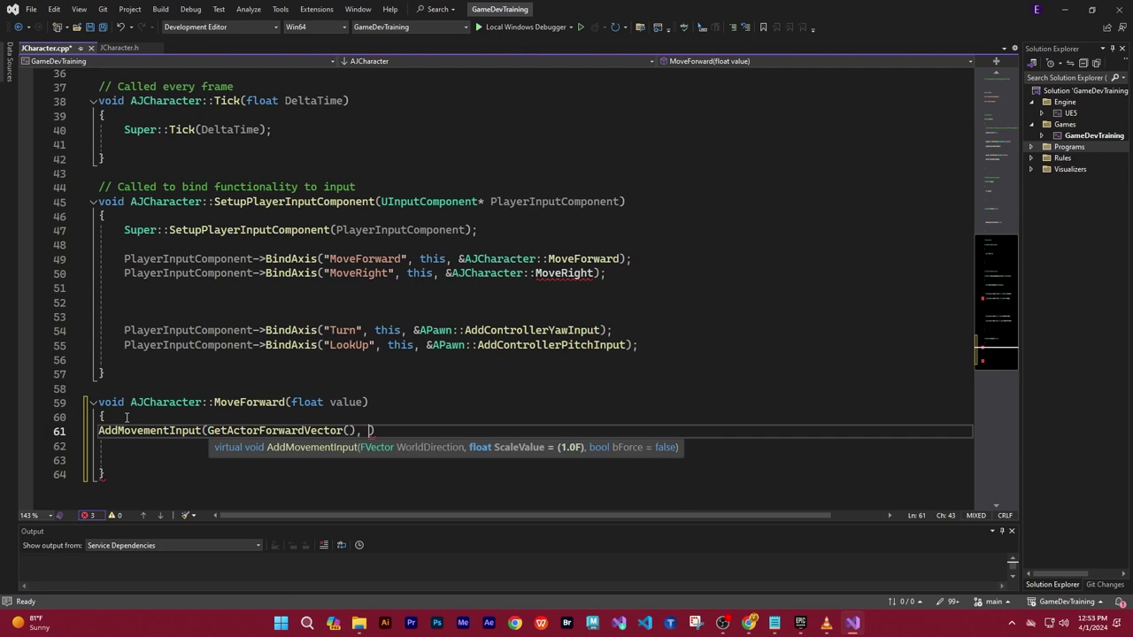
{"action": "type", "text": " Valu"}
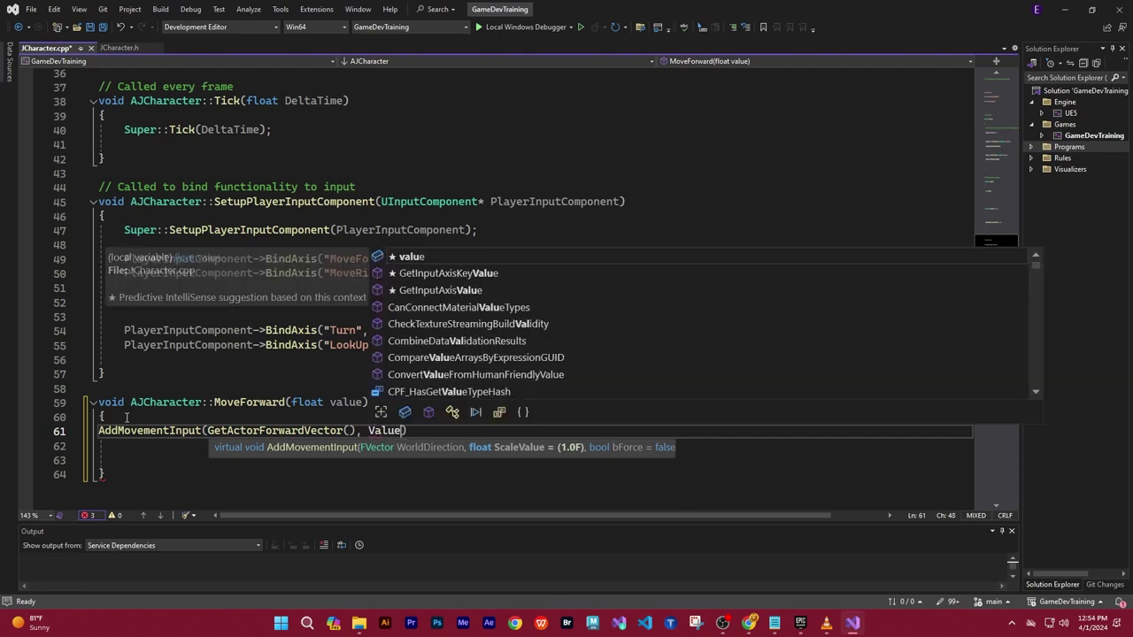
{"action": "type", "text": "e"}
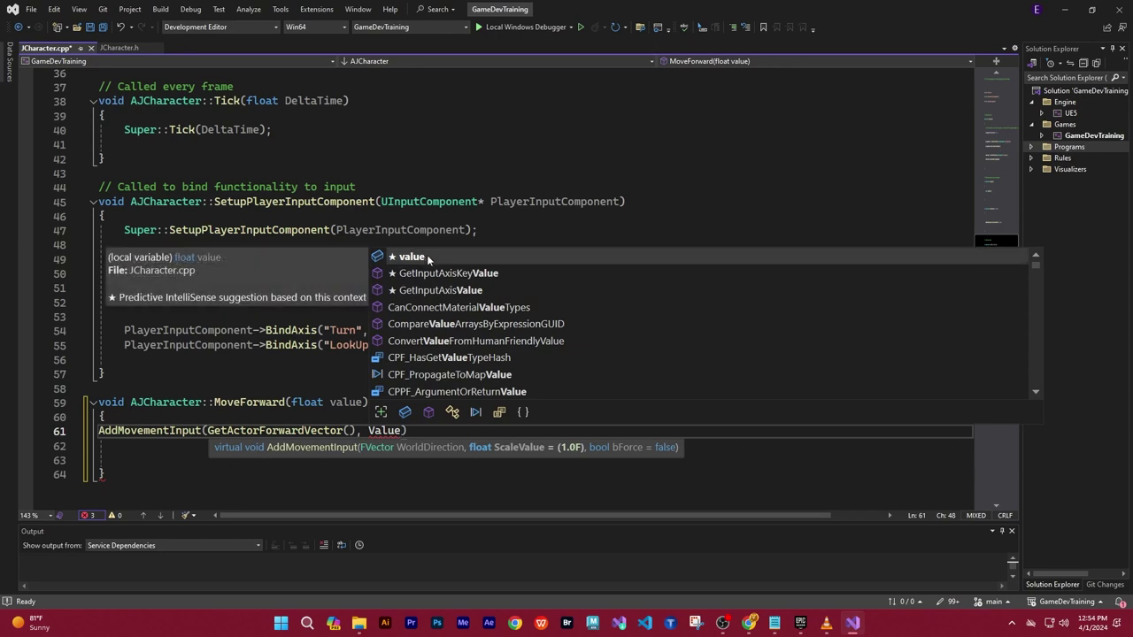
{"action": "key", "text": "Tab"}
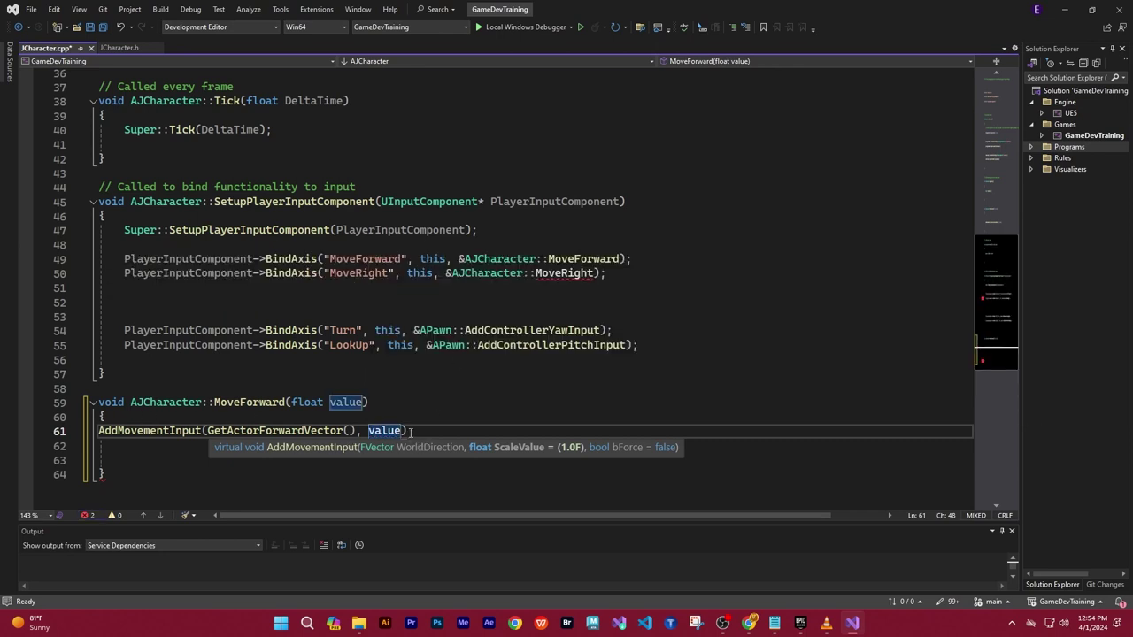
{"action": "type", "text": ");"}
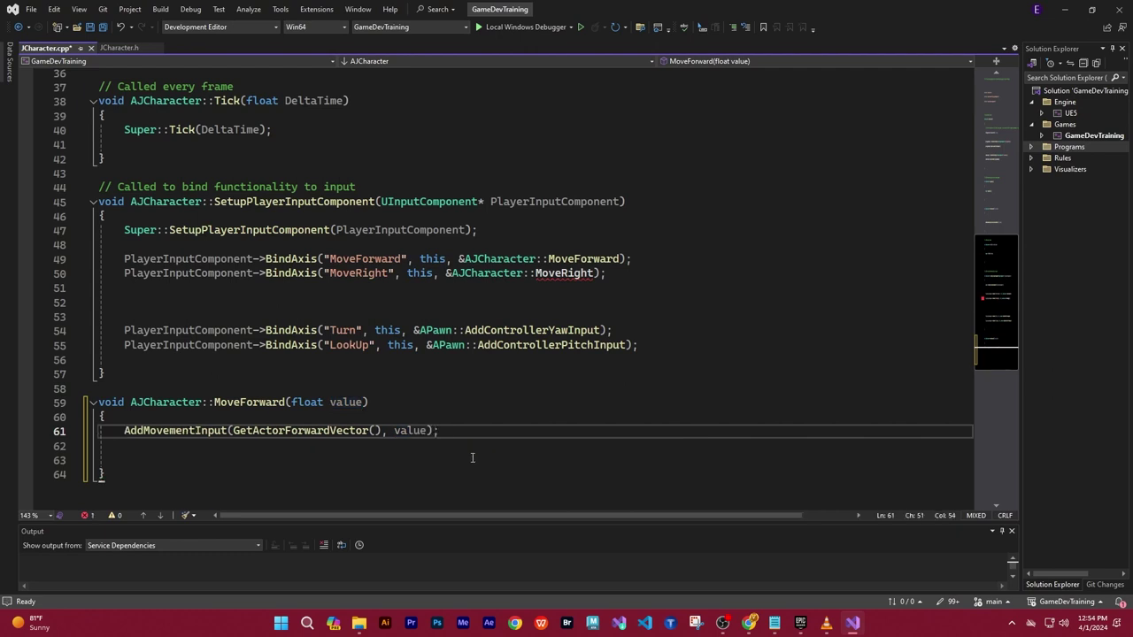
{"action": "key", "text": "Return"}
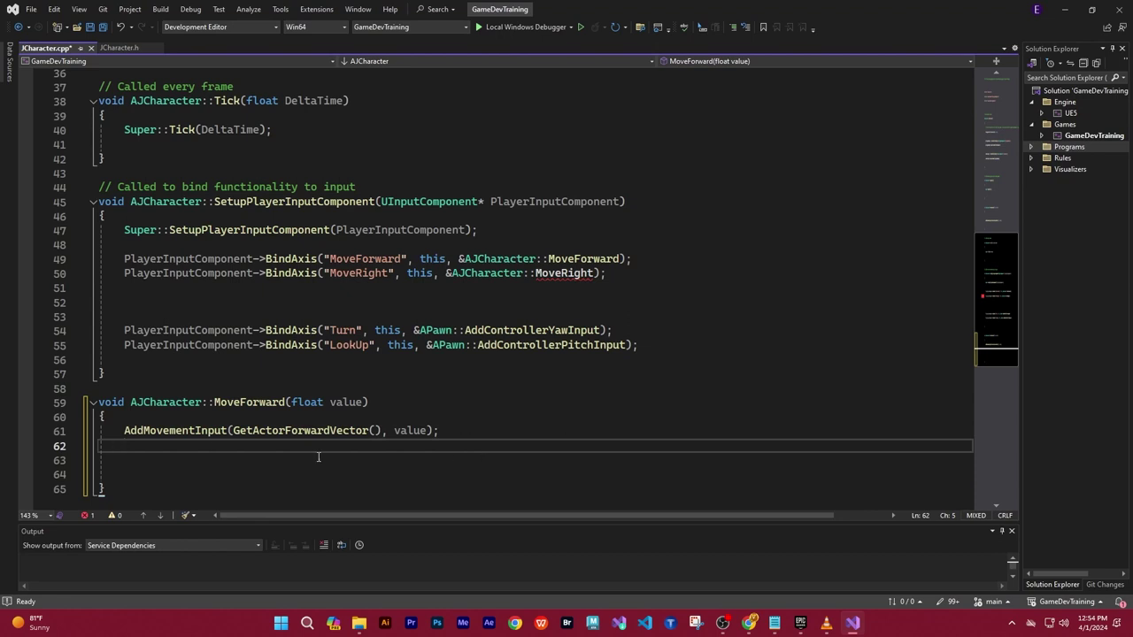
Delete the extra blank lines inside the MoveForward function
{"action": "mouse_move", "coordinate": [99, 402]}
{"action": "left_mouse_down"}
{"action": "mouse_move", "coordinate": [118, 421]}
{"action": "mouse_move", "coordinate": [112, 472]}
{"action": "left_mouse_up"}
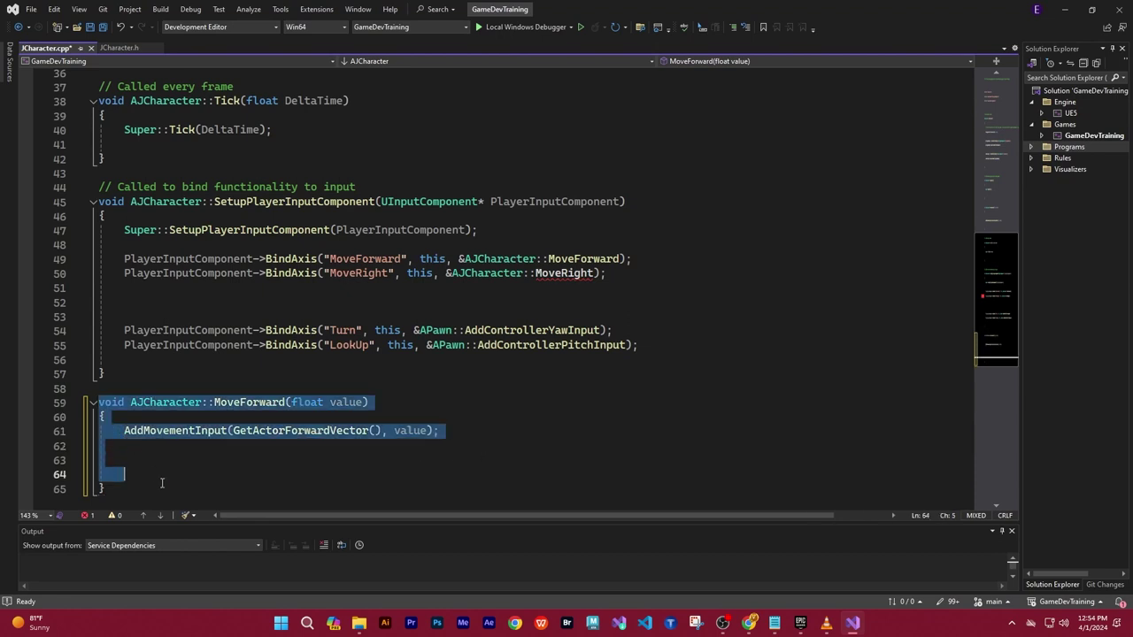
{"action": "left_click", "coordinate": [110, 476]}
{"action": "key", "text": "BackSpace"}
{"action": "key", "text": "BackSpace"}
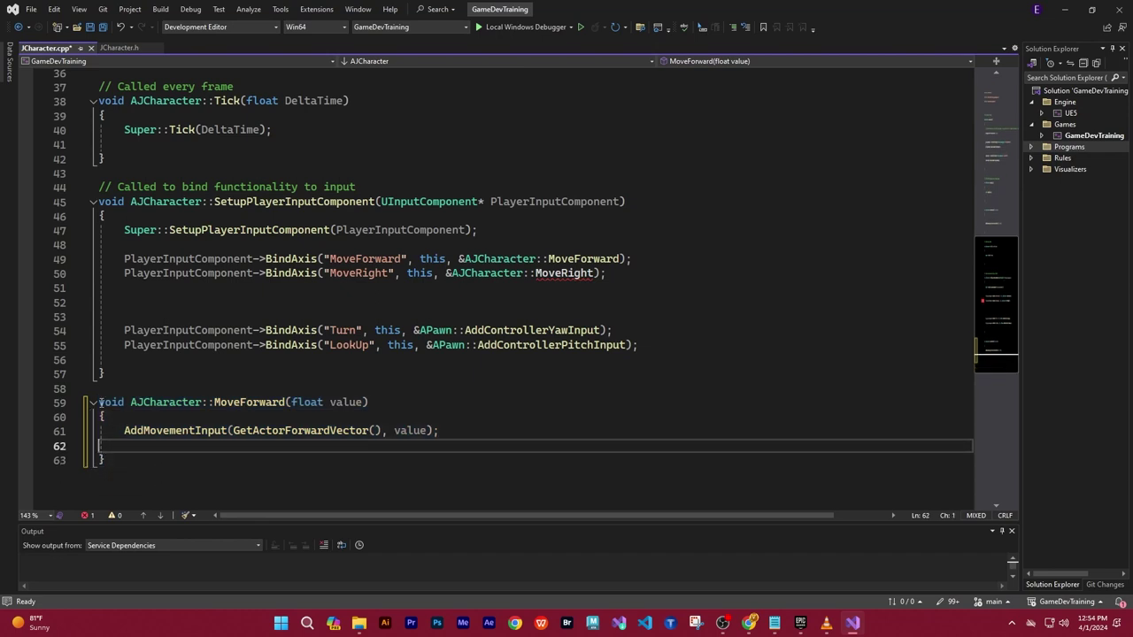
Paste a copy of MoveForward below it and rename the copy MoveRight
{"action": "left_click_drag", "start_coordinate": [97, 401], "coordinate": [162, 468]}
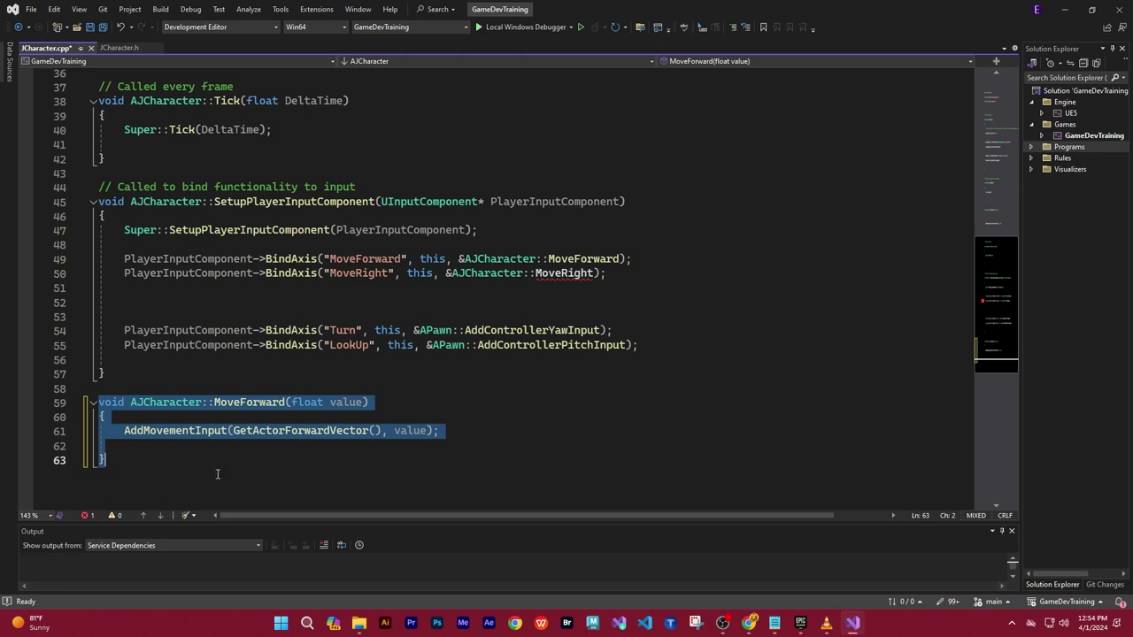
{"action": "left_click", "coordinate": [121, 489]}
{"action": "key", "text": "Return"}
{"action": "key", "text": "Return"}
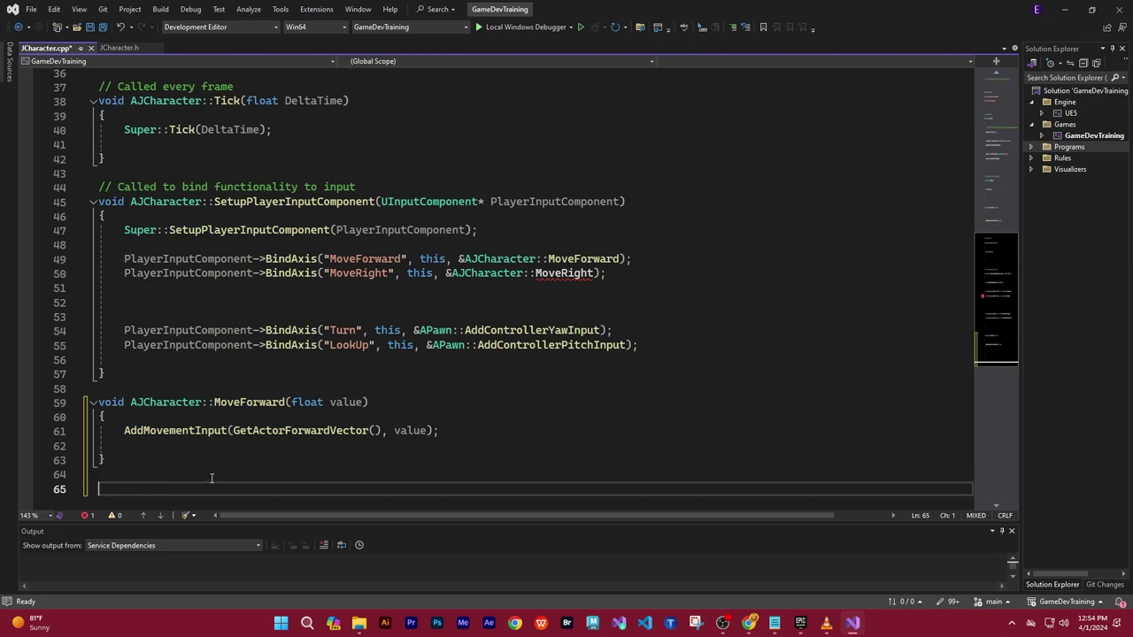
{"action": "type", "text": "void AJCharacter::MoveForward(float value) { \tAddMovementInput(GetActorForwardVector(), value);  }"}
{"action": "scroll", "coordinate": [458, 423], "scroll_direction": "down", "scroll_amount": 1}
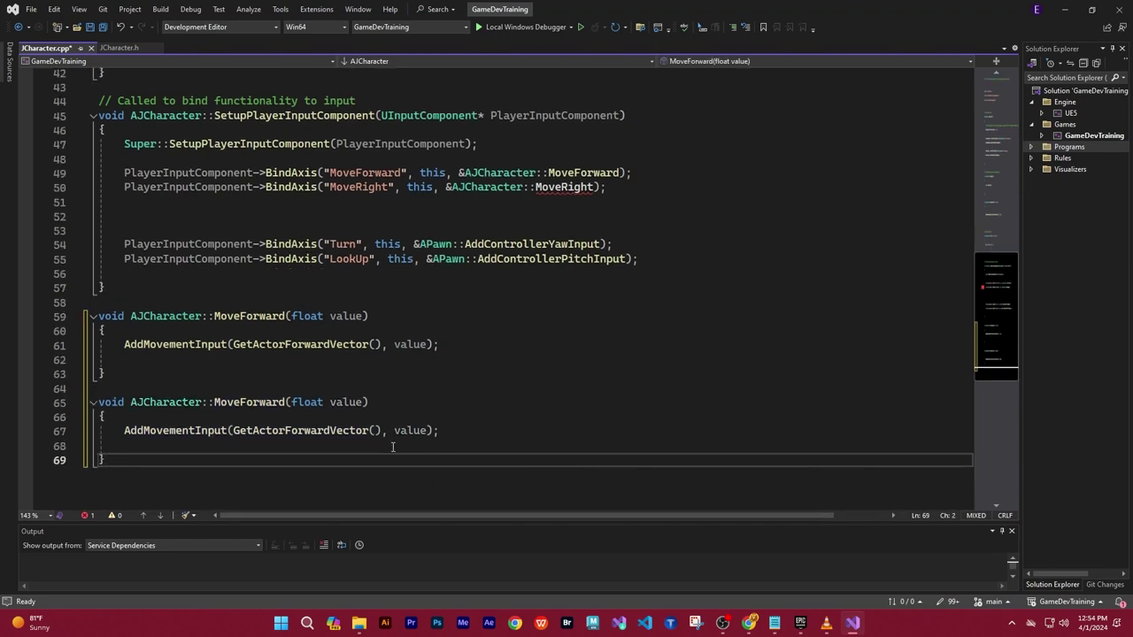
{"action": "double_click", "coordinate": [244, 402]}
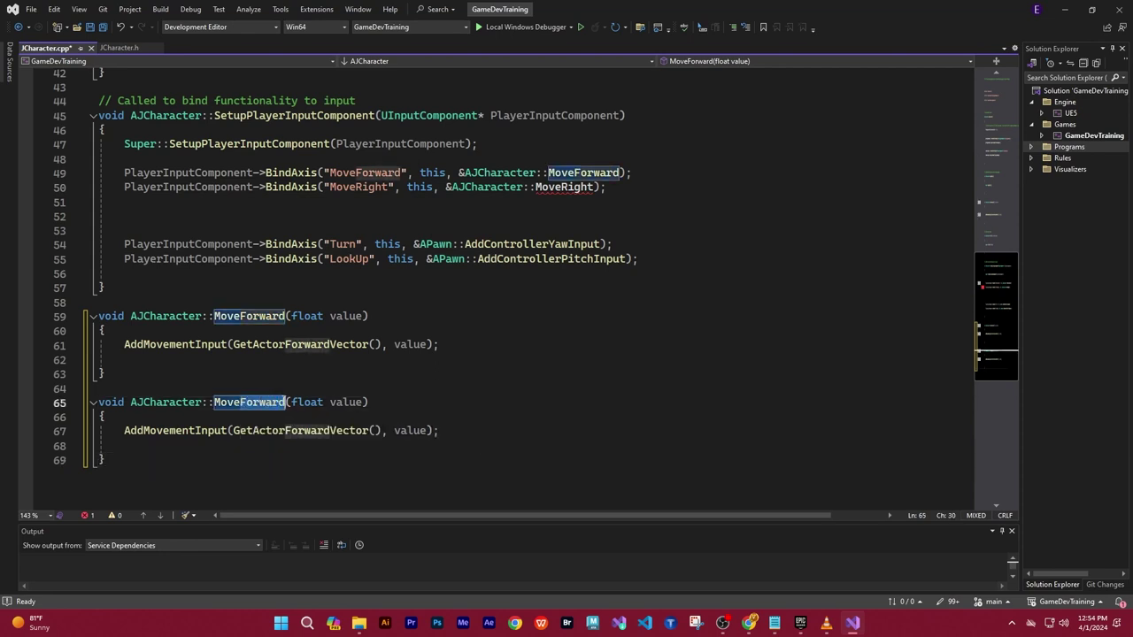
{"action": "type", "text": "MoveR"}
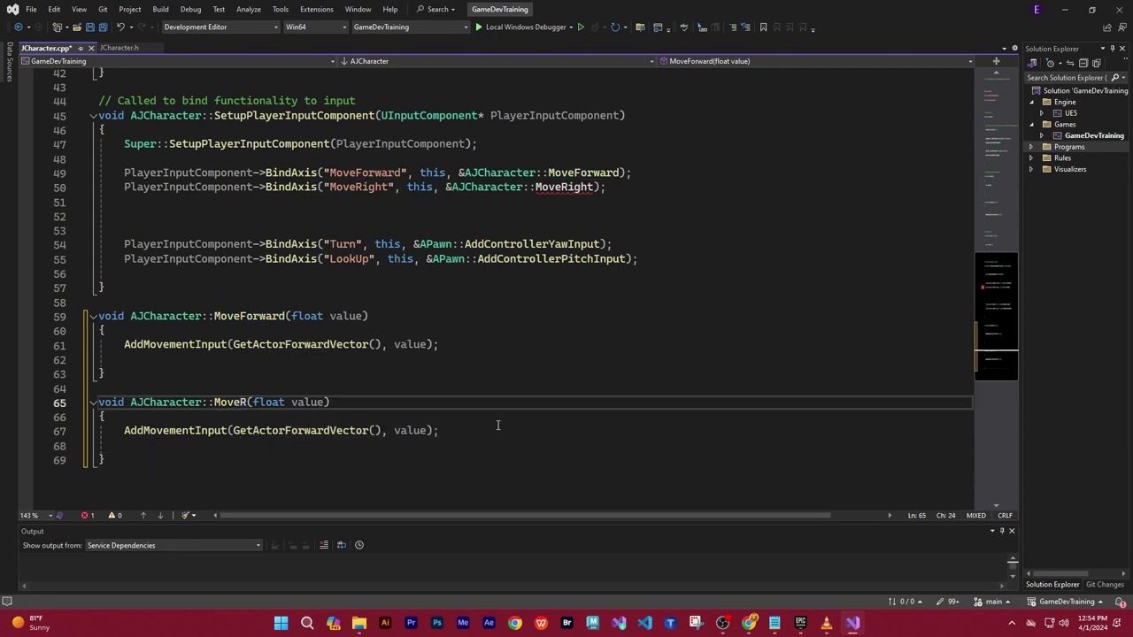
{"action": "type", "text": "ight"}
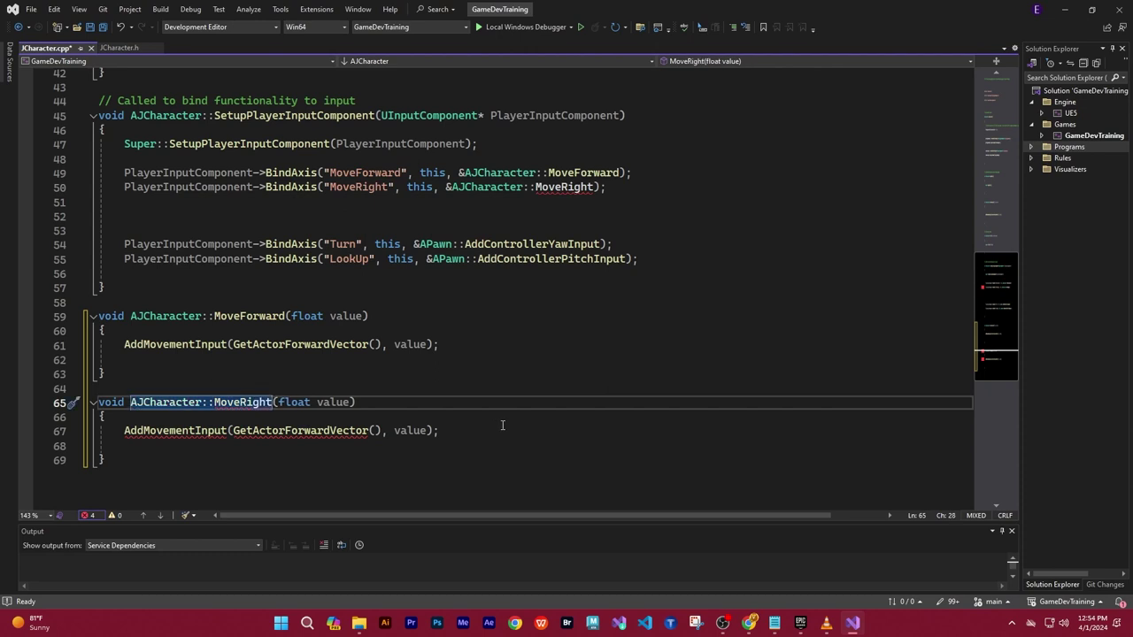
Make MoveRight call AddMovementInput(GetActorRightVector(), value) and check its not-a-member error
{"action": "left_click", "coordinate": [524, 432]}
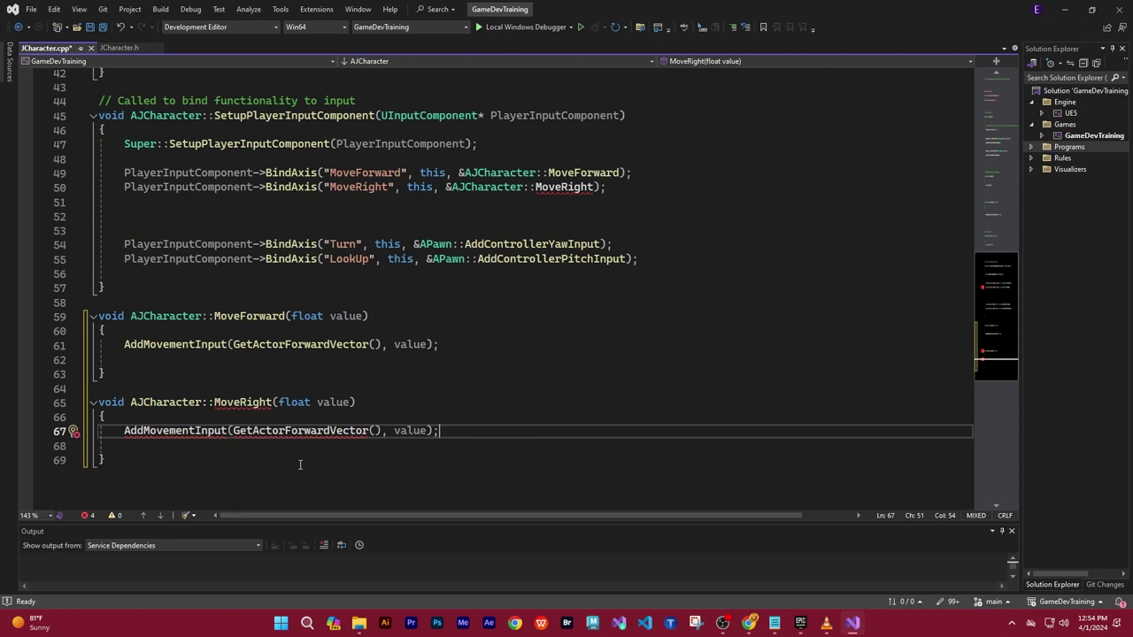
{"action": "mouse_move", "coordinate": [292, 434]}
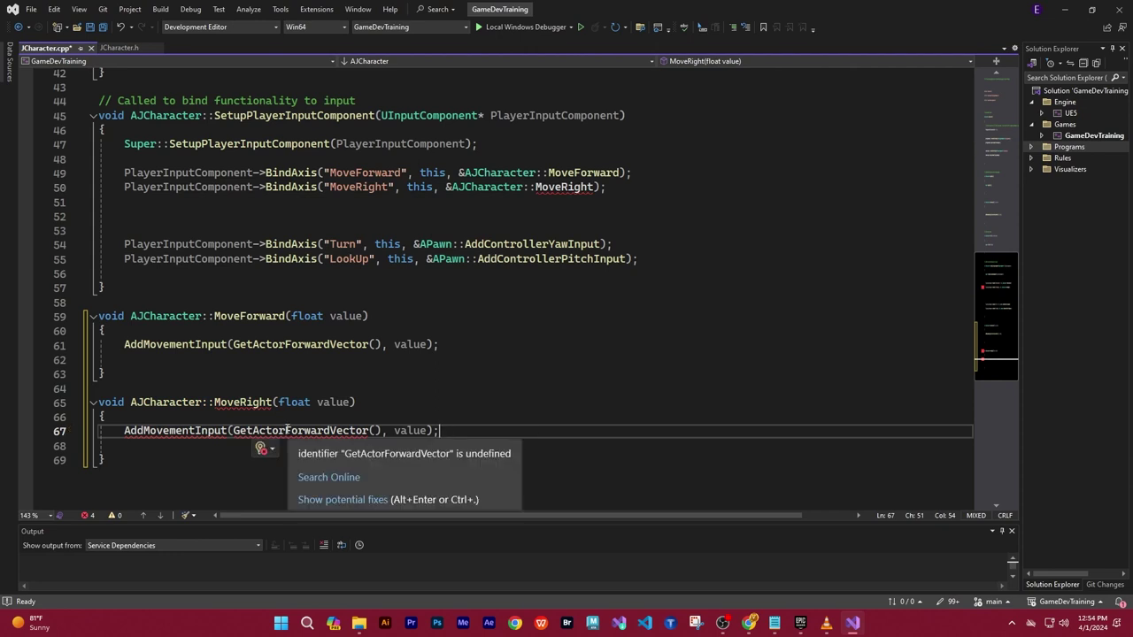
{"action": "left_click_drag", "start_coordinate": [284, 430], "coordinate": [330, 430]}
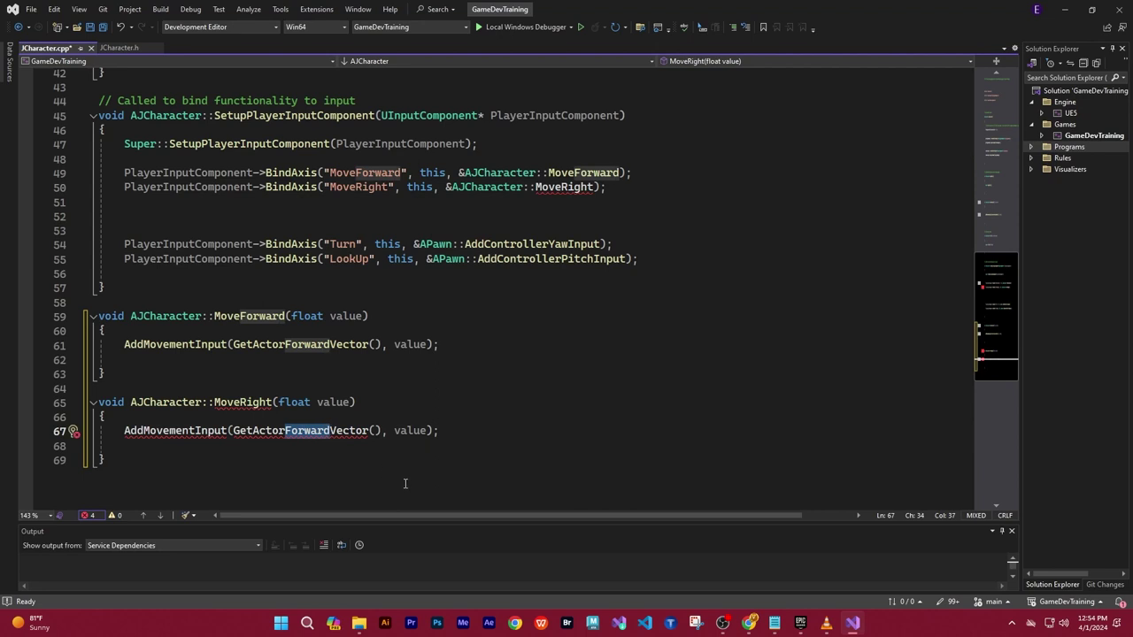
{"action": "key", "text": "BackSpace"}
{"action": "type", "text": "Right"}
{"action": "left_click", "coordinate": [446, 476]}
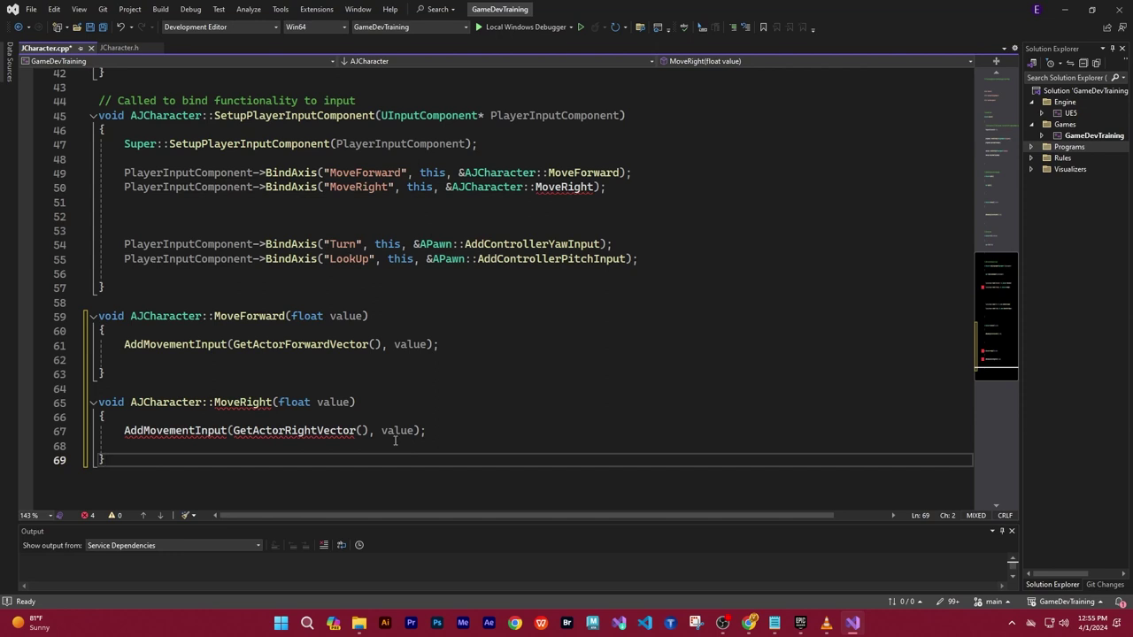
{"action": "mouse_move", "coordinate": [402, 432]}
{"action": "mouse_move", "coordinate": [223, 410]}
{"action": "mouse_move", "coordinate": [248, 438]}
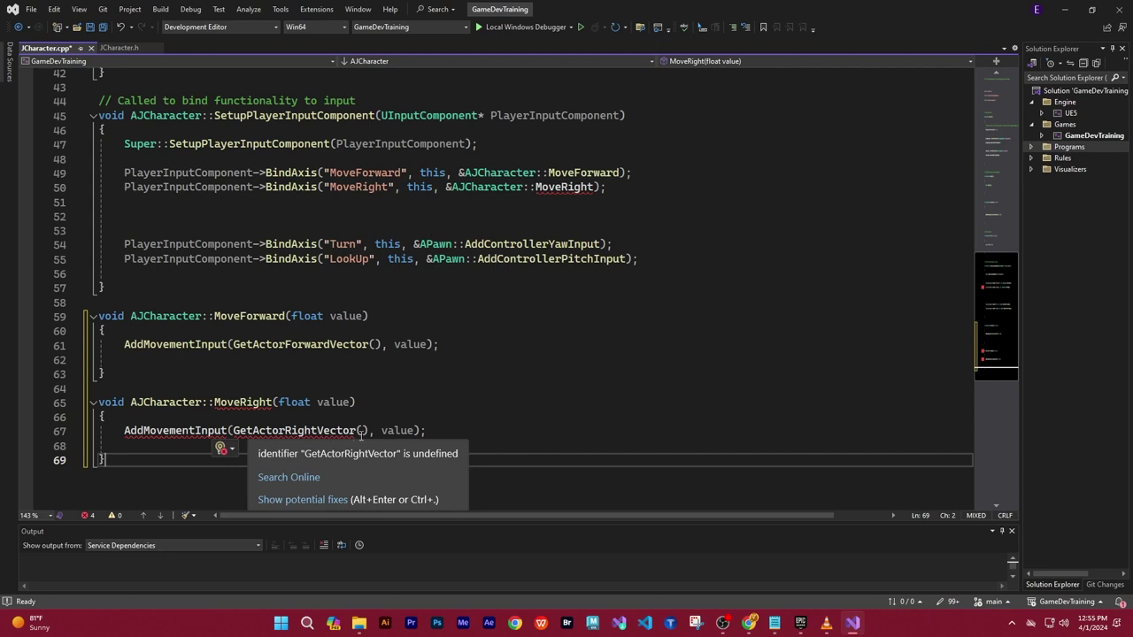
{"action": "left_click", "coordinate": [638, 410]}
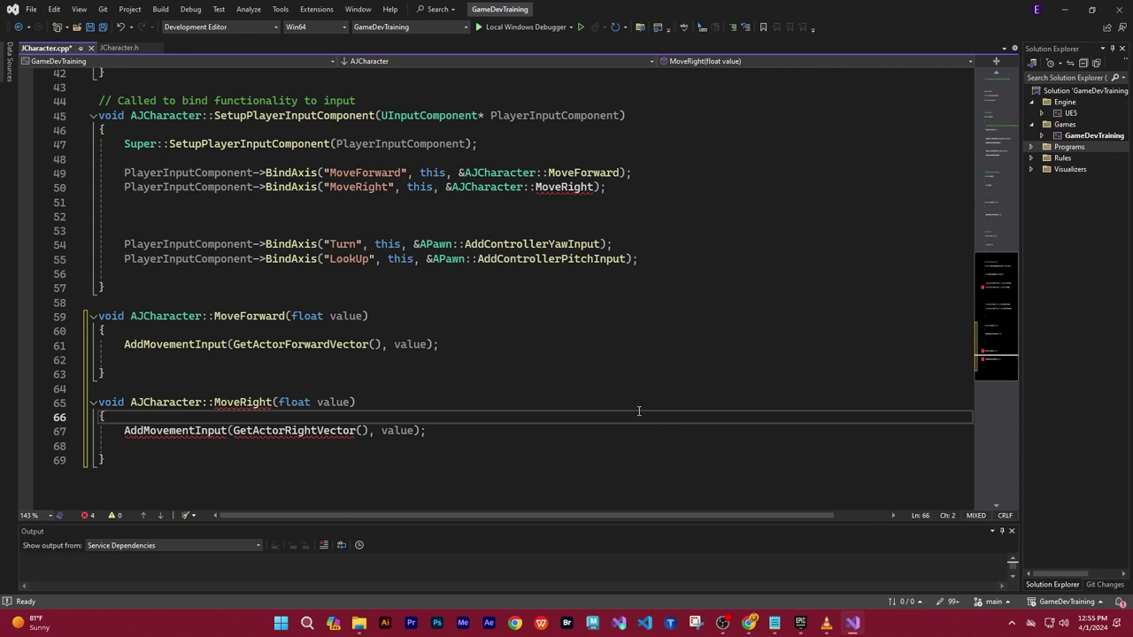
Open JCharacter.h and copy the MoveForward(float Value) declaration
{"action": "left_click", "coordinate": [555, 393]}
{"action": "left_click", "coordinate": [124, 49]}
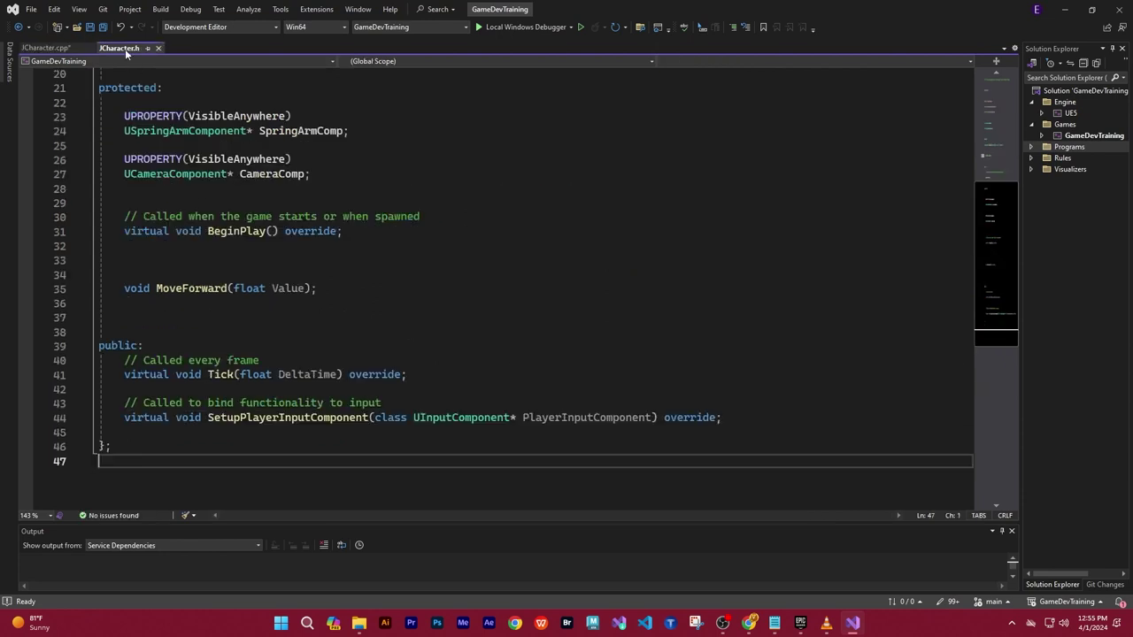
{"action": "scroll", "coordinate": [487, 289], "scroll_direction": "down", "scroll_amount": 1}
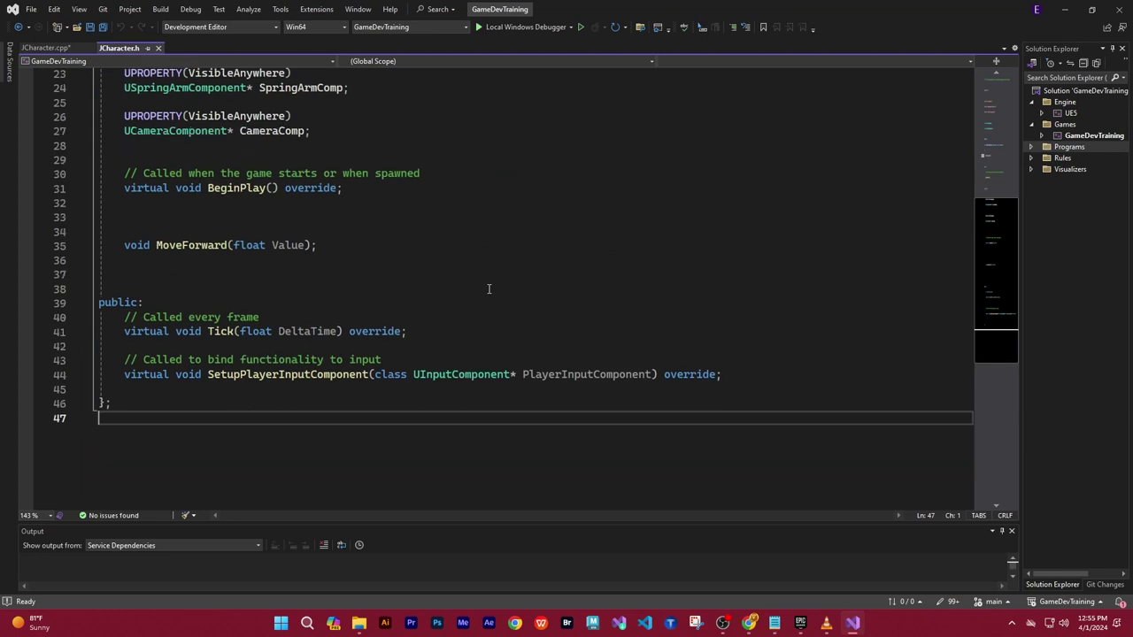
{"action": "left_click", "coordinate": [125, 245]}
{"action": "left_click_drag", "start_coordinate": [125, 245], "coordinate": [329, 258]}
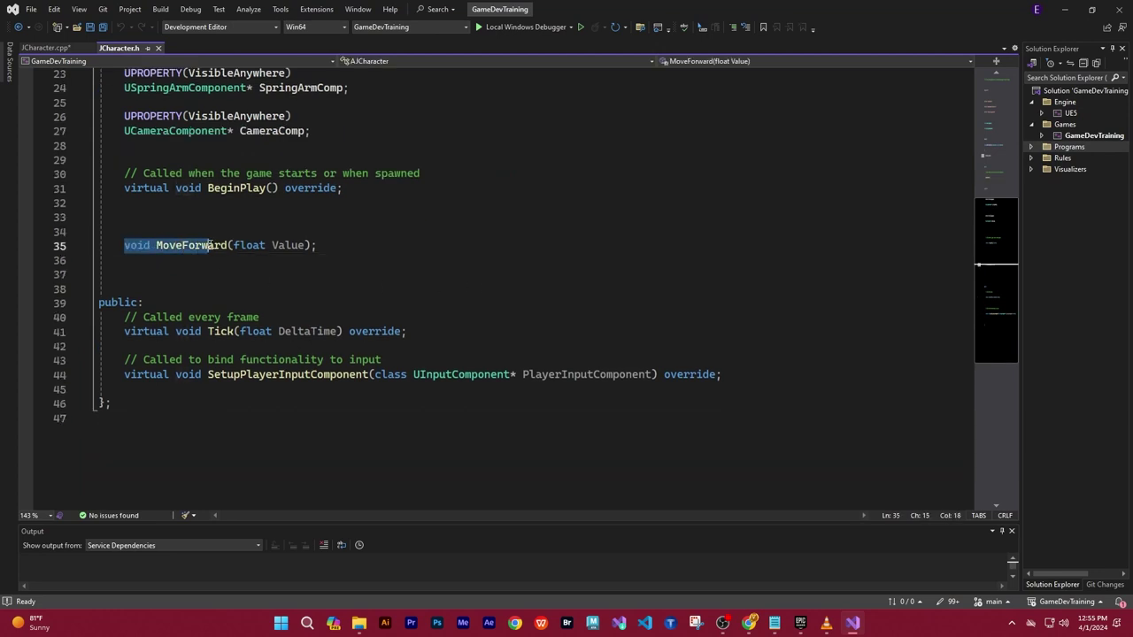
{"action": "left_click", "coordinate": [326, 252]}
{"action": "scroll", "coordinate": [412, 254], "scroll_direction": "up", "scroll_amount": 3}
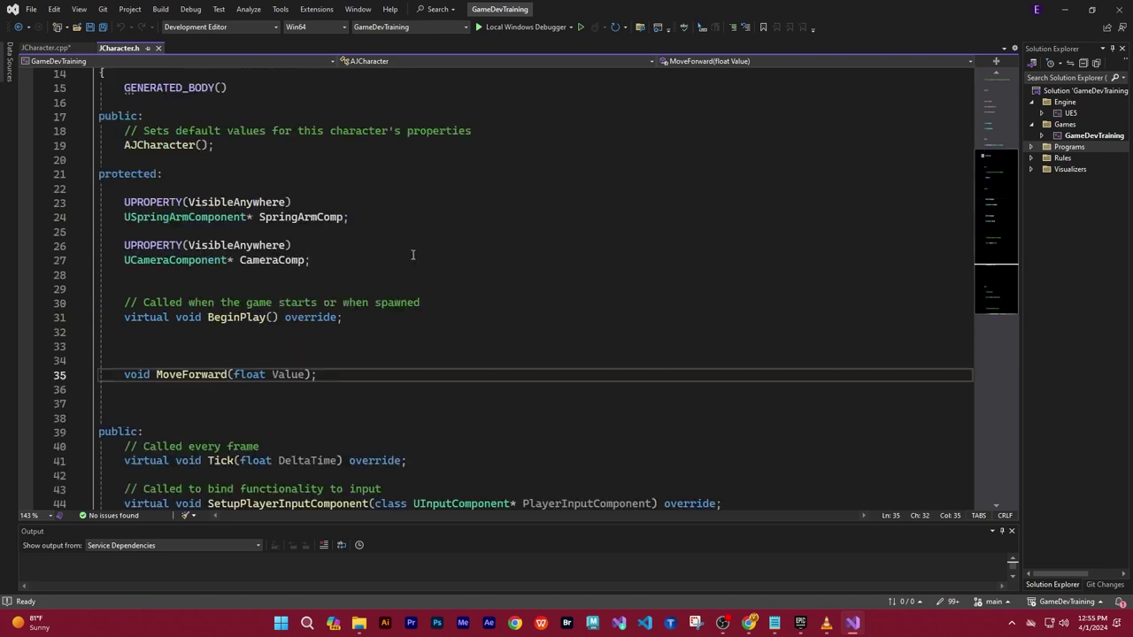
{"action": "scroll", "coordinate": [416, 259], "scroll_direction": "up", "scroll_amount": 2}
{"action": "scroll", "coordinate": [416, 260], "scroll_direction": "up", "scroll_amount": 3}
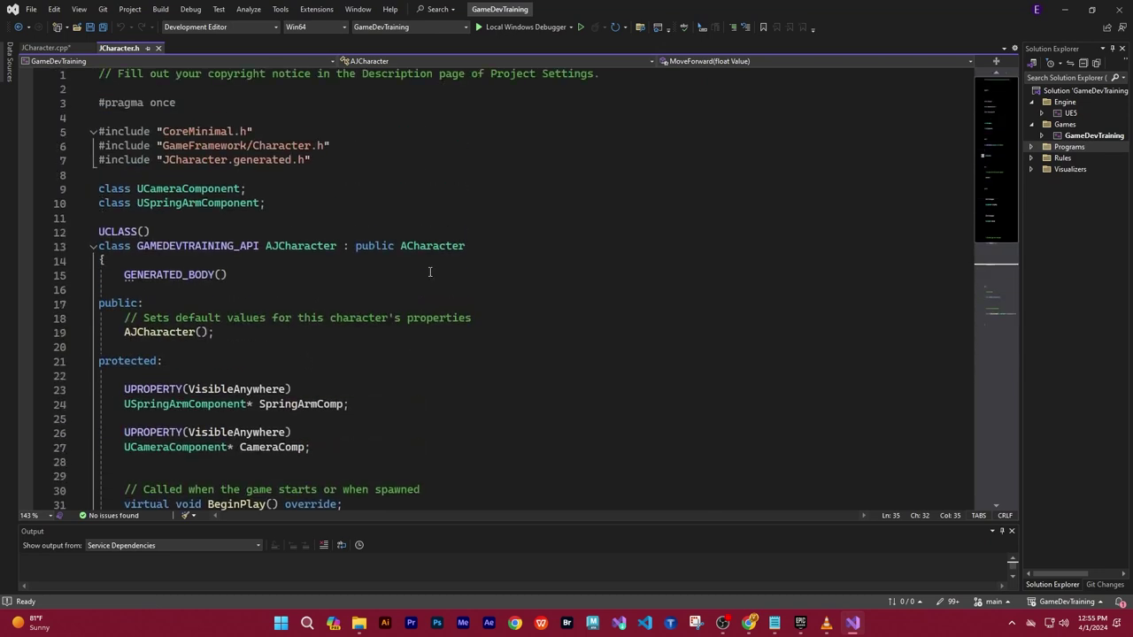
{"action": "scroll", "coordinate": [462, 317], "scroll_direction": "down", "scroll_amount": 3}
{"action": "scroll", "coordinate": [466, 319], "scroll_direction": "down", "scroll_amount": 3}
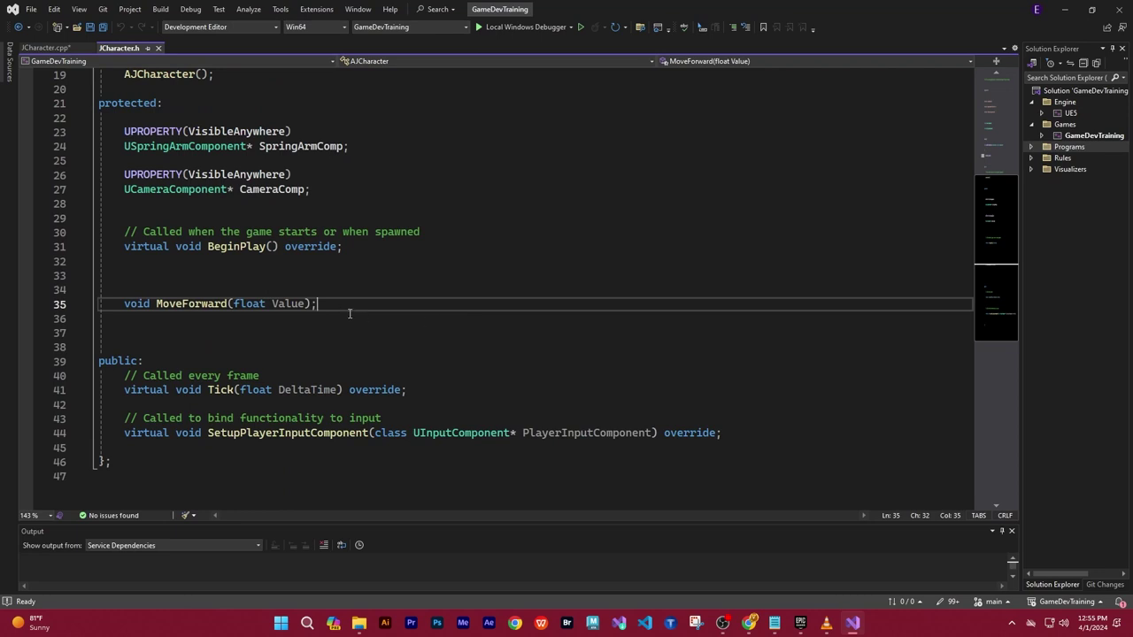
Add a MoveRight(float Value) declaration on line 36 beneath MoveForward
{"action": "key", "text": "Return"}
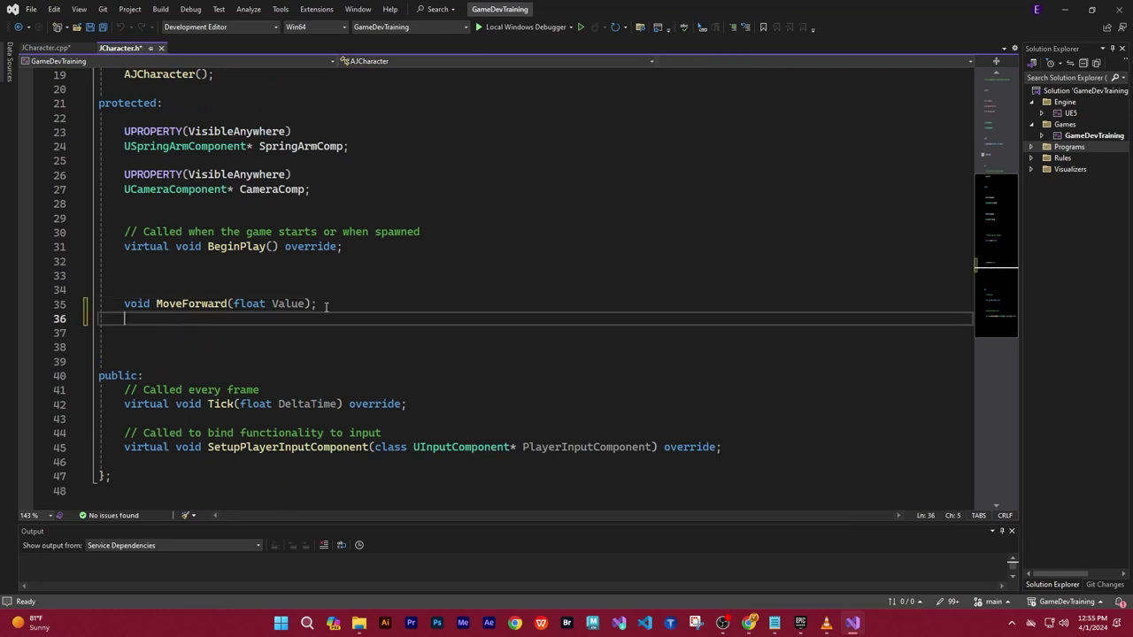
{"action": "type", "text": "void MoveForward(float Value);"}
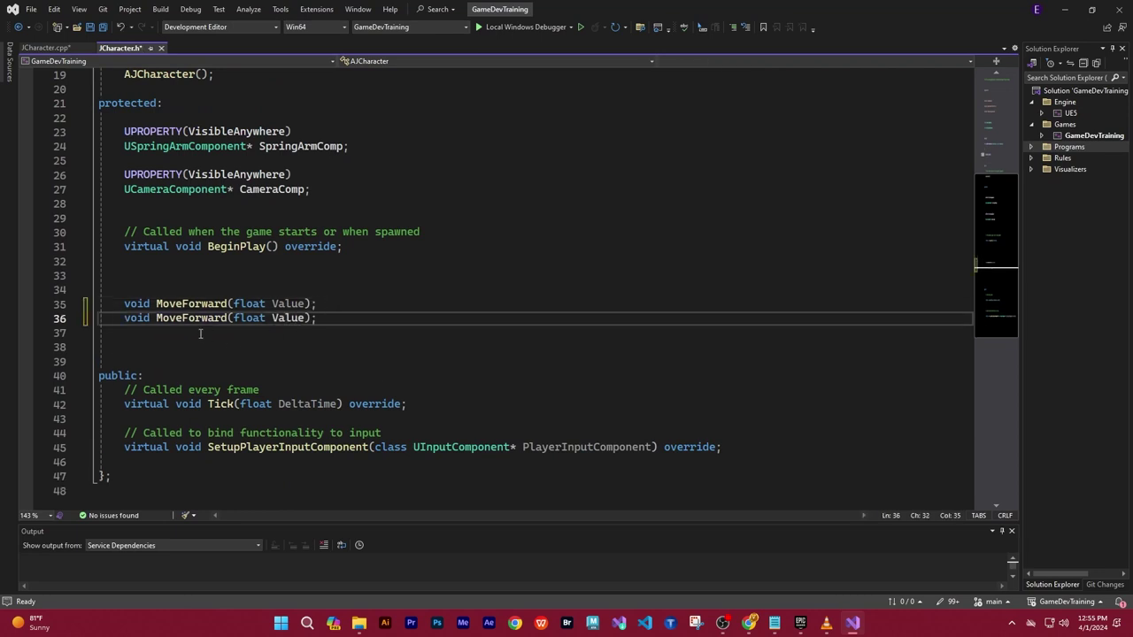
{"action": "left_click_drag", "start_coordinate": [182, 318], "coordinate": [209, 318]}
{"action": "double_click", "coordinate": [209, 317]}
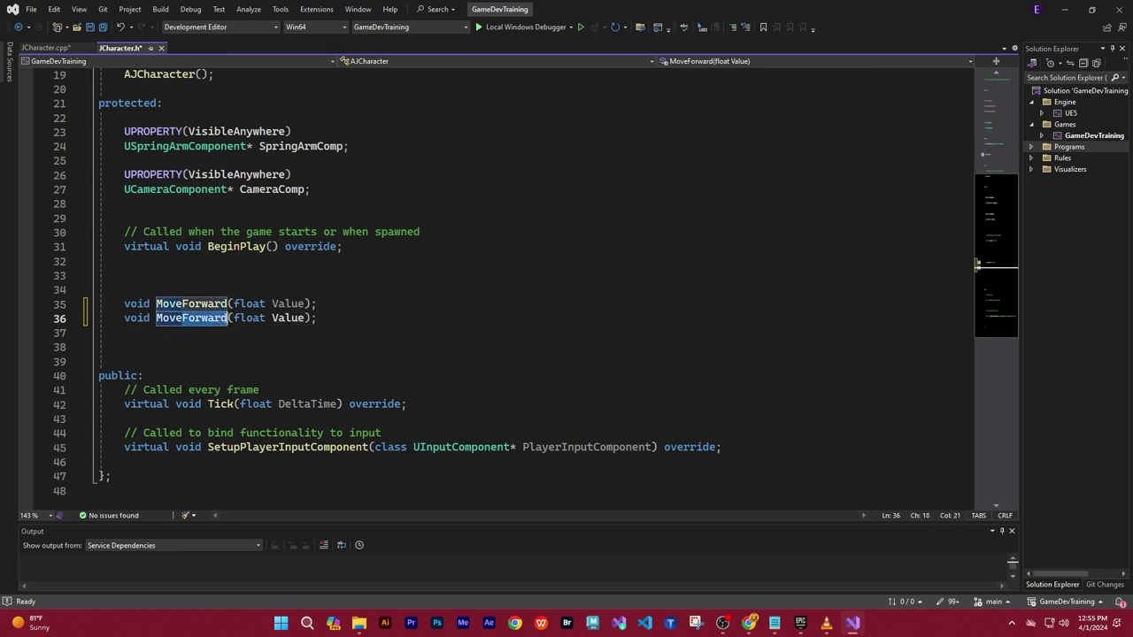
{"action": "type", "text": "MoveR"}
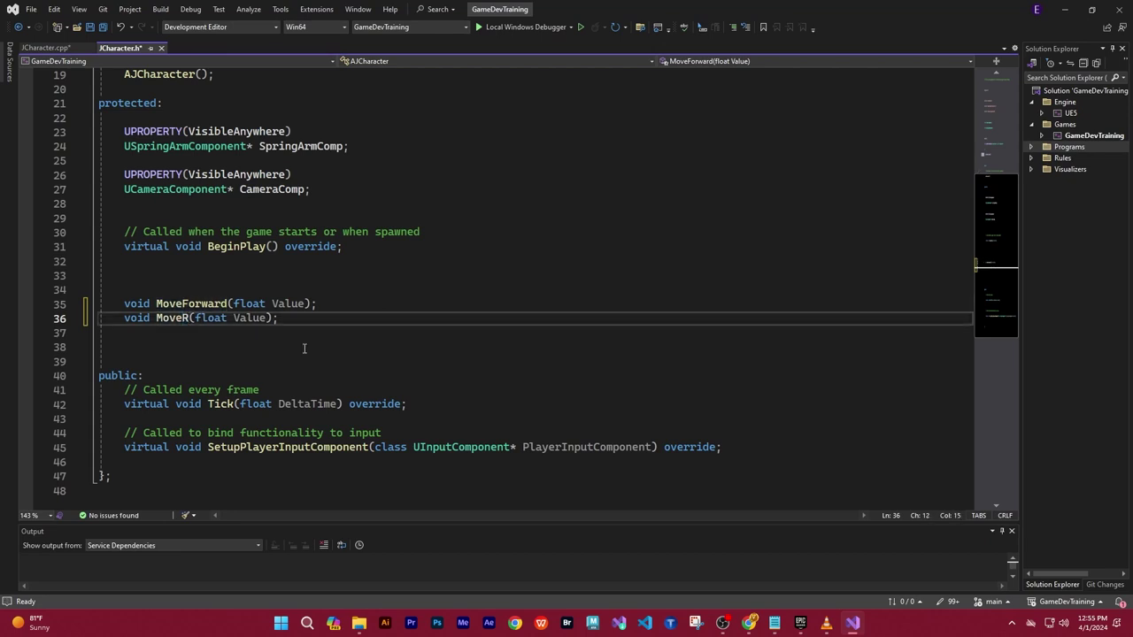
{"action": "type", "text": "ight"}
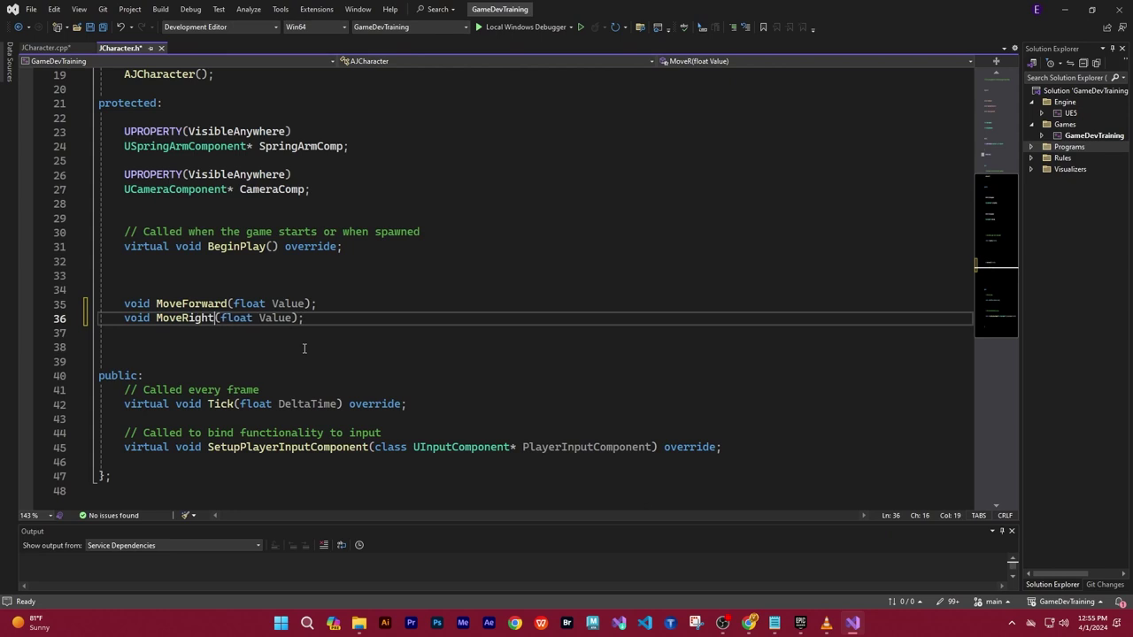
{"action": "left_click", "coordinate": [303, 347]}
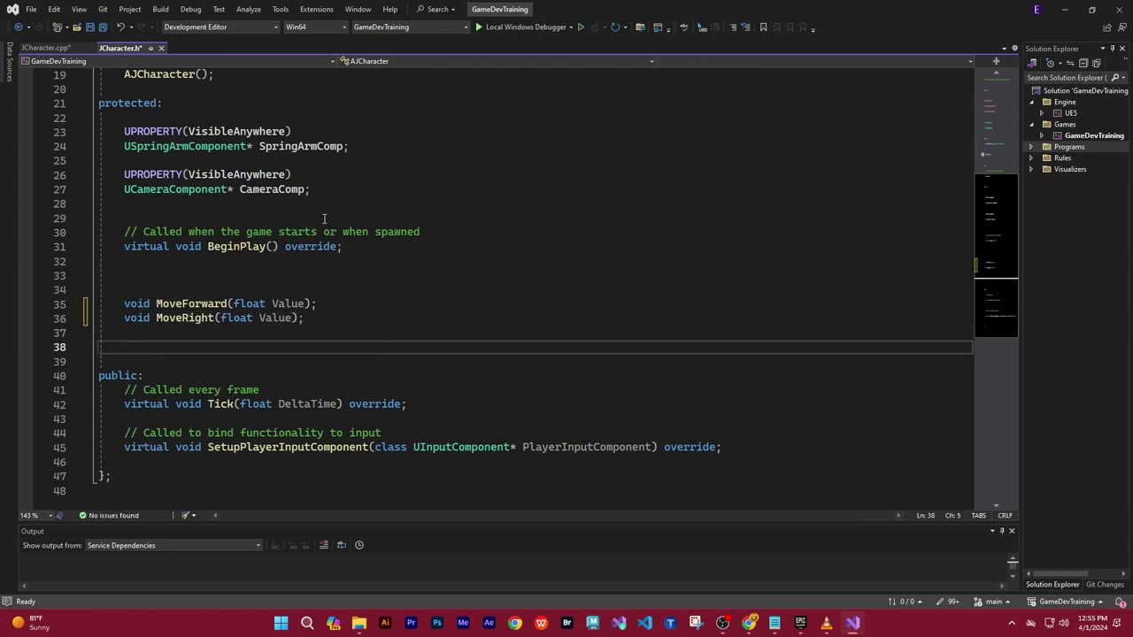
Compare JCharacter.cpp against JCharacter.h, scrolling the source, and finish on the header
{"action": "left_click", "coordinate": [59, 49]}
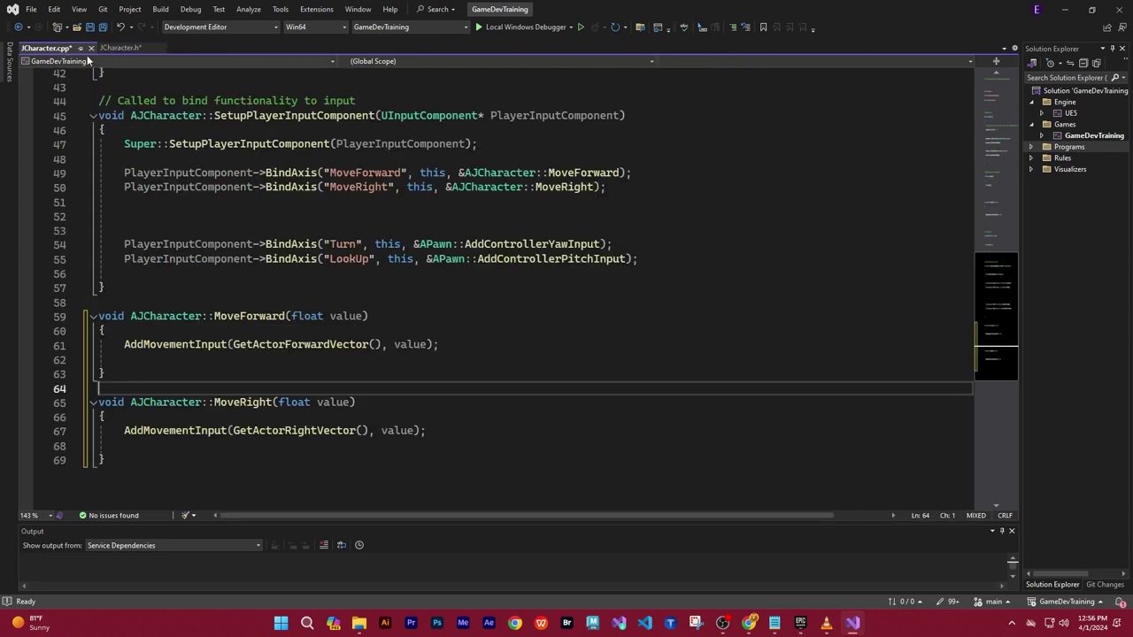
{"action": "left_click", "coordinate": [120, 47]}
{"action": "left_click", "coordinate": [56, 51]}
{"action": "left_click", "coordinate": [120, 47]}
{"action": "left_click", "coordinate": [47, 50]}
{"action": "scroll", "coordinate": [542, 349], "scroll_direction": "up", "scroll_amount": 3}
{"action": "scroll", "coordinate": [542, 349], "scroll_direction": "up", "scroll_amount": 3}
{"action": "scroll", "coordinate": [543, 351], "scroll_direction": "up", "scroll_amount": 7}
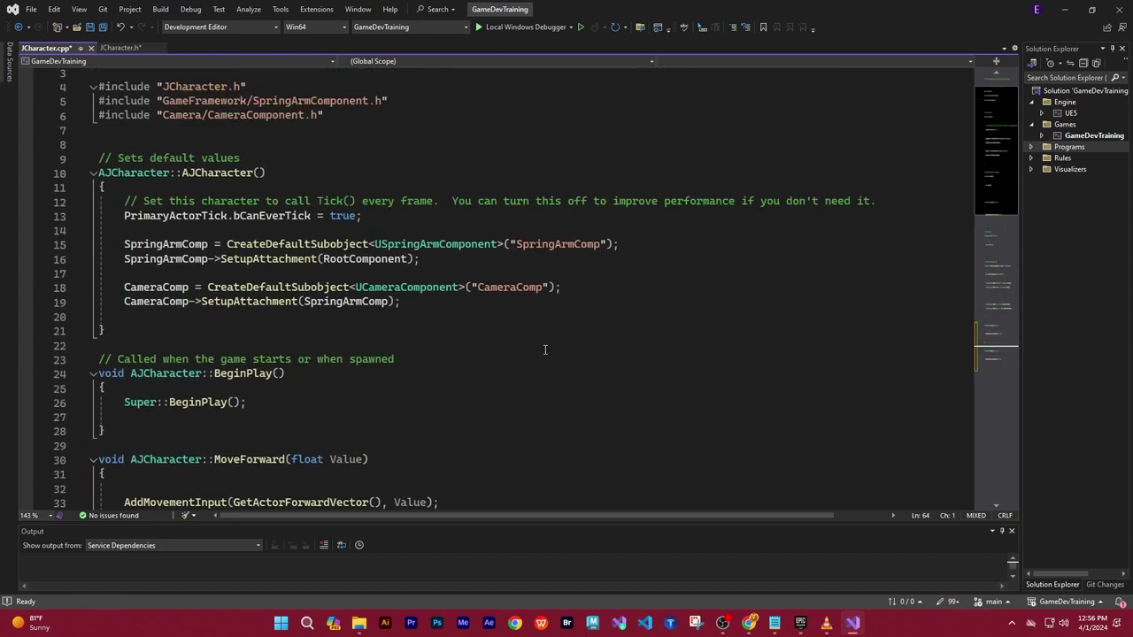
{"action": "scroll", "coordinate": [545, 351], "scroll_direction": "up", "scroll_amount": 1}
{"action": "scroll", "coordinate": [545, 352], "scroll_direction": "down", "scroll_amount": 3}
{"action": "scroll", "coordinate": [544, 354], "scroll_direction": "down", "scroll_amount": 6}
{"action": "scroll", "coordinate": [544, 359], "scroll_direction": "down", "scroll_amount": 3}
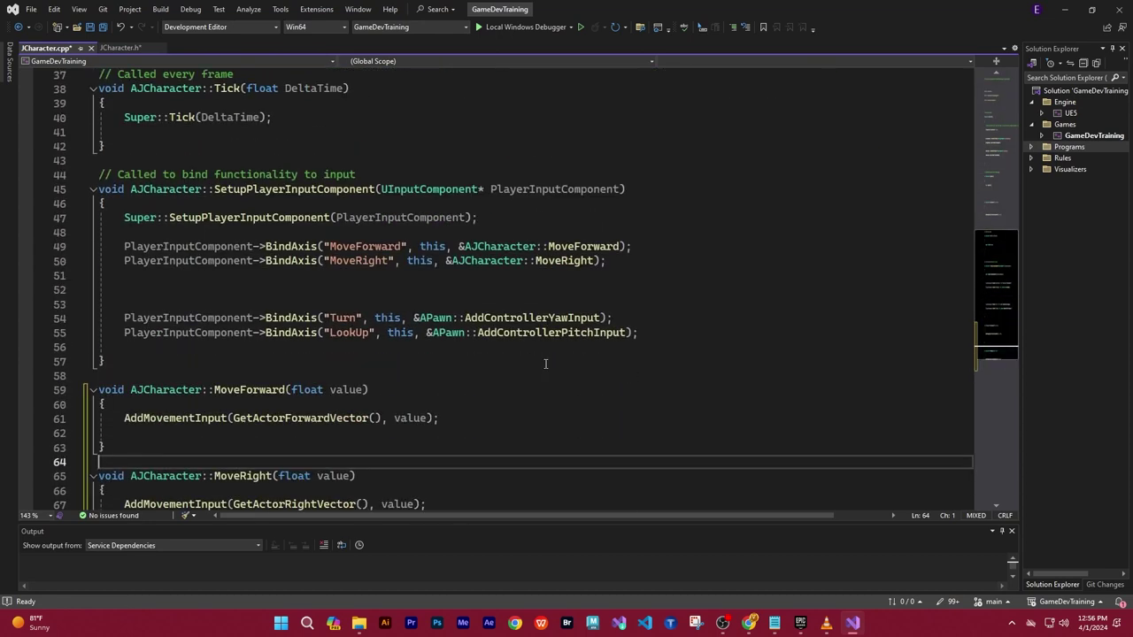
{"action": "scroll", "coordinate": [545, 365], "scroll_direction": "down", "scroll_amount": 5}
{"action": "scroll", "coordinate": [461, 320], "scroll_direction": "up", "scroll_amount": 4}
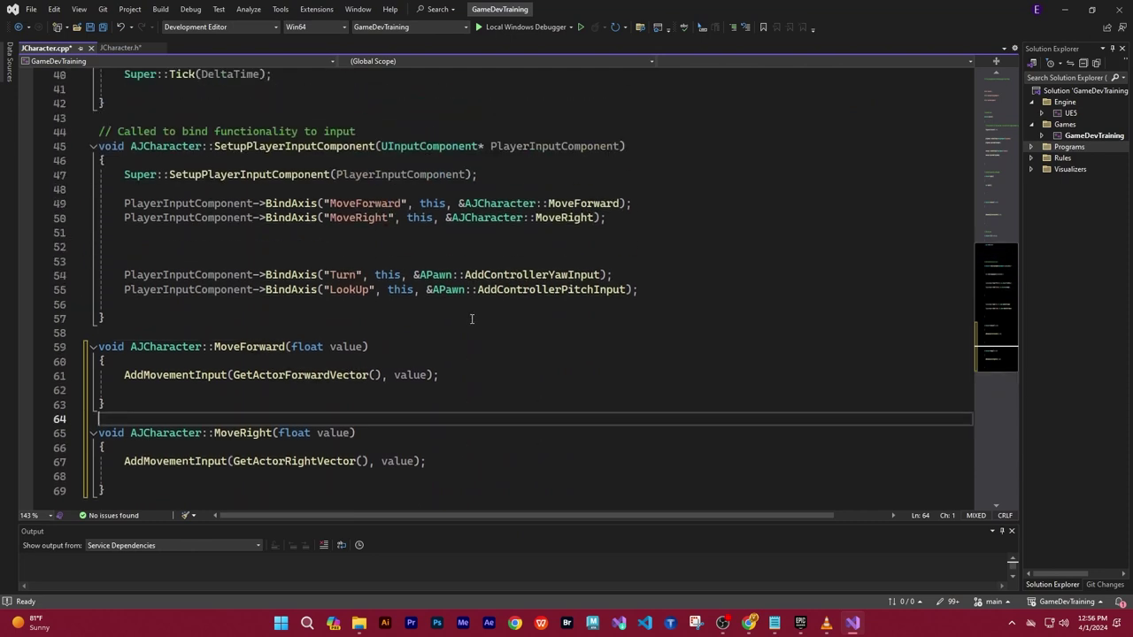
{"action": "scroll", "coordinate": [473, 319], "scroll_direction": "up", "scroll_amount": 3}
{"action": "scroll", "coordinate": [473, 319], "scroll_direction": "up", "scroll_amount": 4}
{"action": "left_click", "coordinate": [119, 48]}
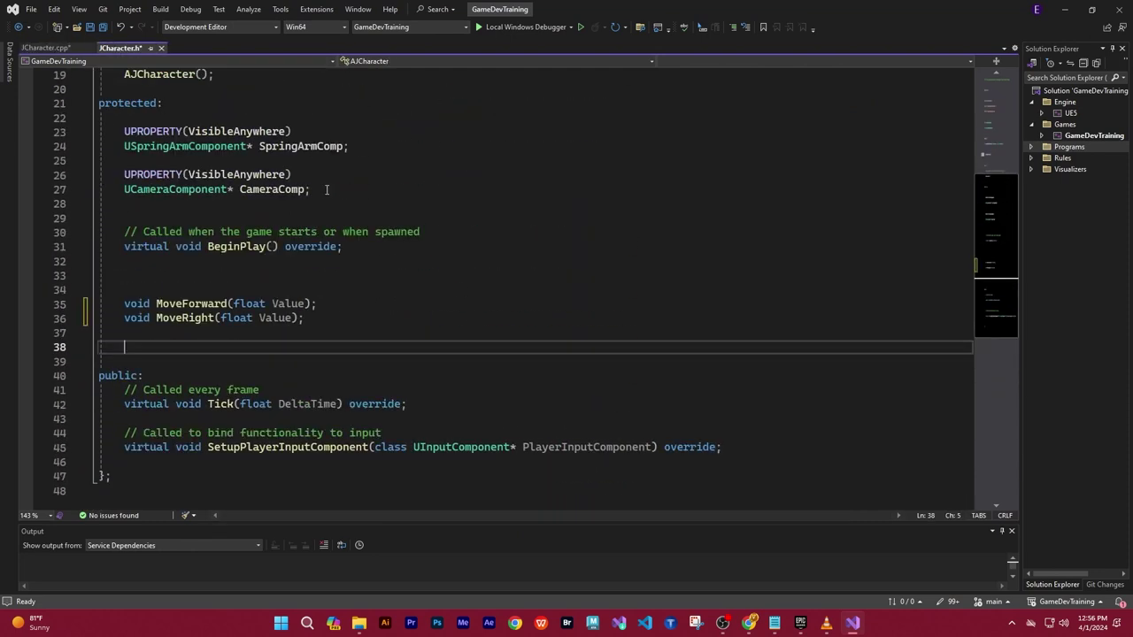
Paste the full JCharacter.h code into the notes under a 'Character.h' heading
{"action": "left_click", "coordinate": [773, 623]}
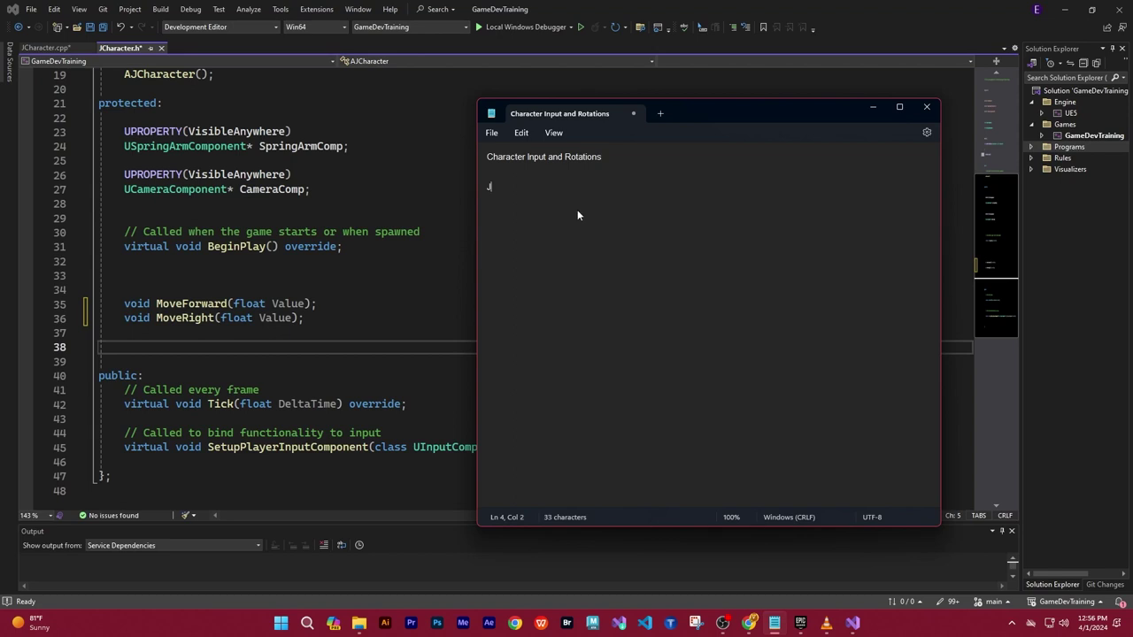
{"action": "type", "text": "Character"}
{"action": "type", "text": ".h"}
{"action": "key", "text": "Return"}
{"action": "key", "text": "Return"}
{"action": "key", "text": "Return"}
{"action": "scroll", "coordinate": [352, 129], "scroll_direction": "up", "scroll_amount": 4}
{"action": "scroll", "coordinate": [352, 129], "scroll_direction": "up", "scroll_amount": 2}
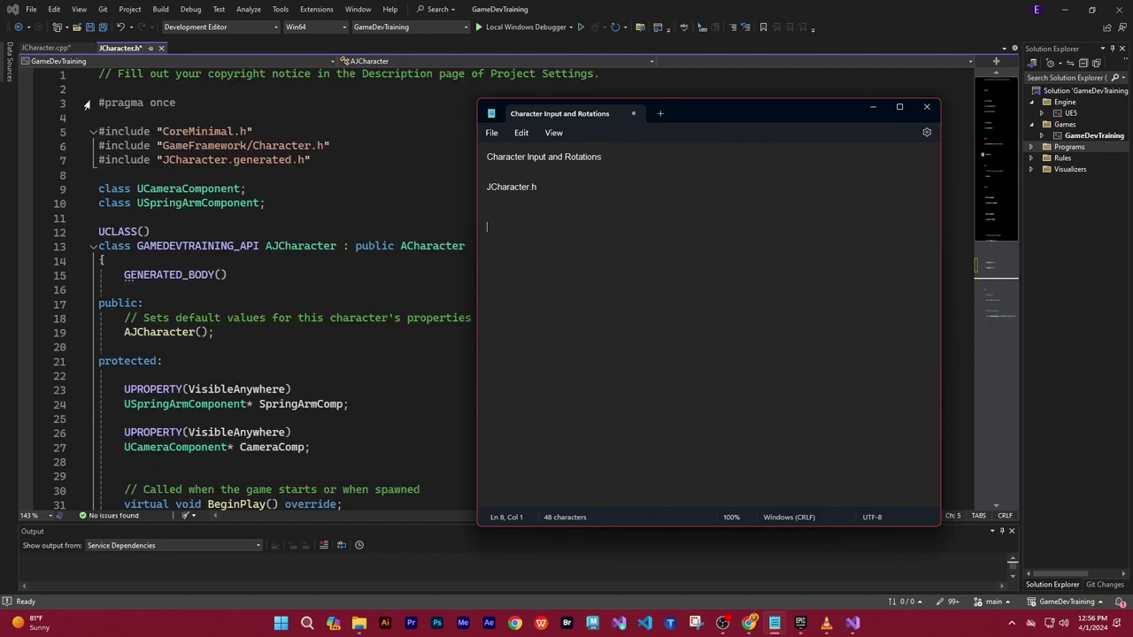
{"action": "mouse_move", "coordinate": [100, 77]}
{"action": "left_mouse_down"}
{"action": "mouse_move", "coordinate": [406, 529]}
{"action": "mouse_move", "coordinate": [462, 575]}
{"action": "mouse_move", "coordinate": [364, 347]}
{"action": "left_mouse_up"}
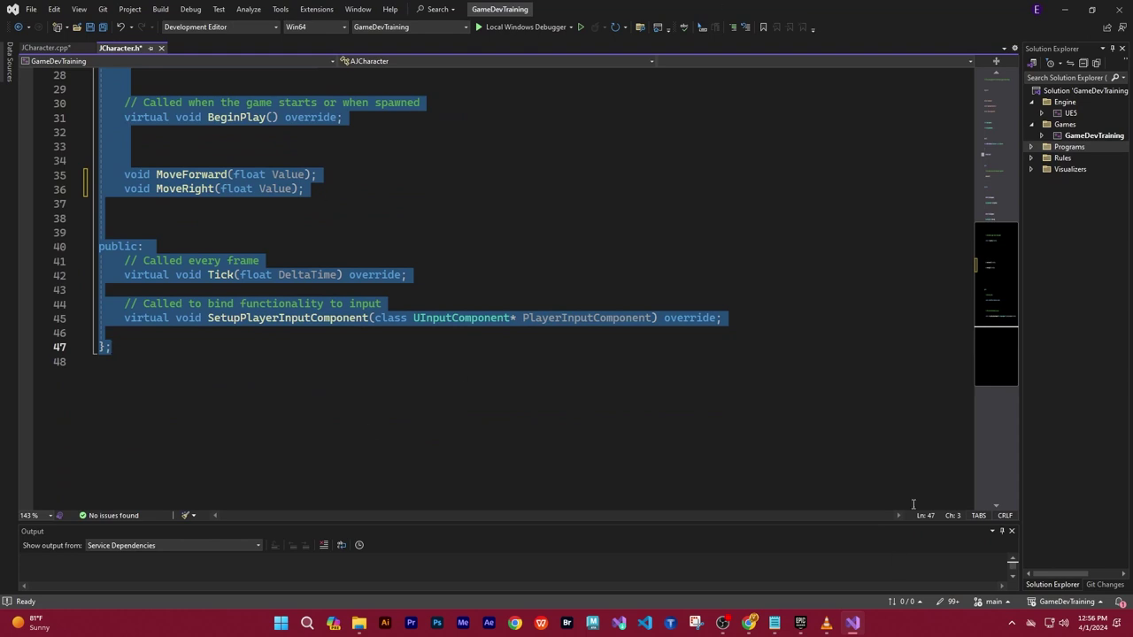
{"action": "left_click", "coordinate": [774, 623]}
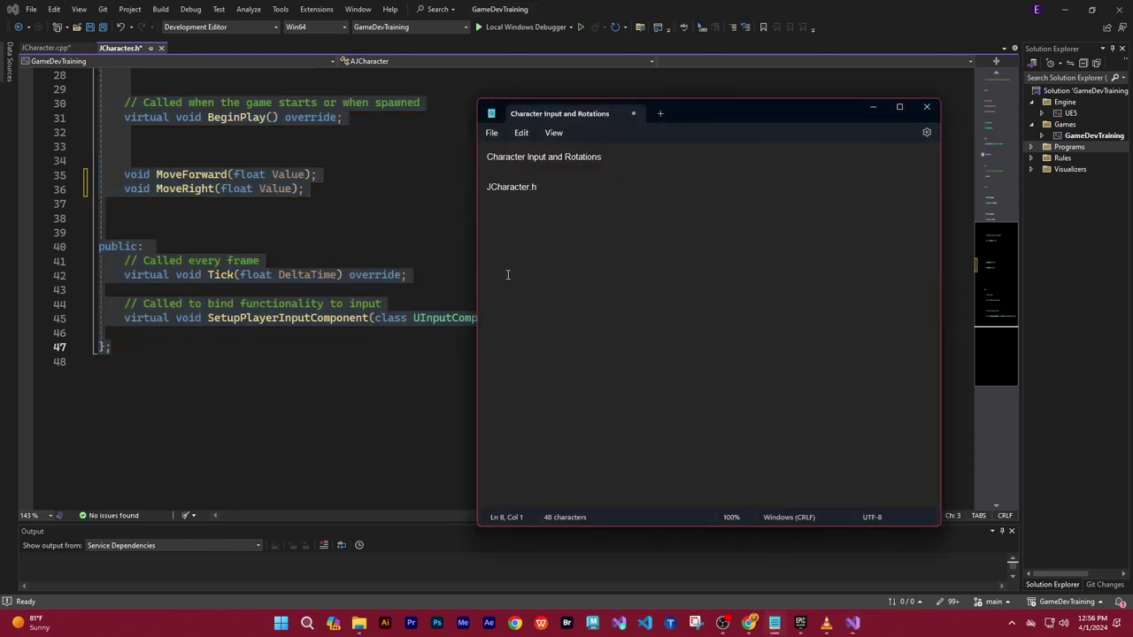
{"action": "key", "text": "ctrl+v"}
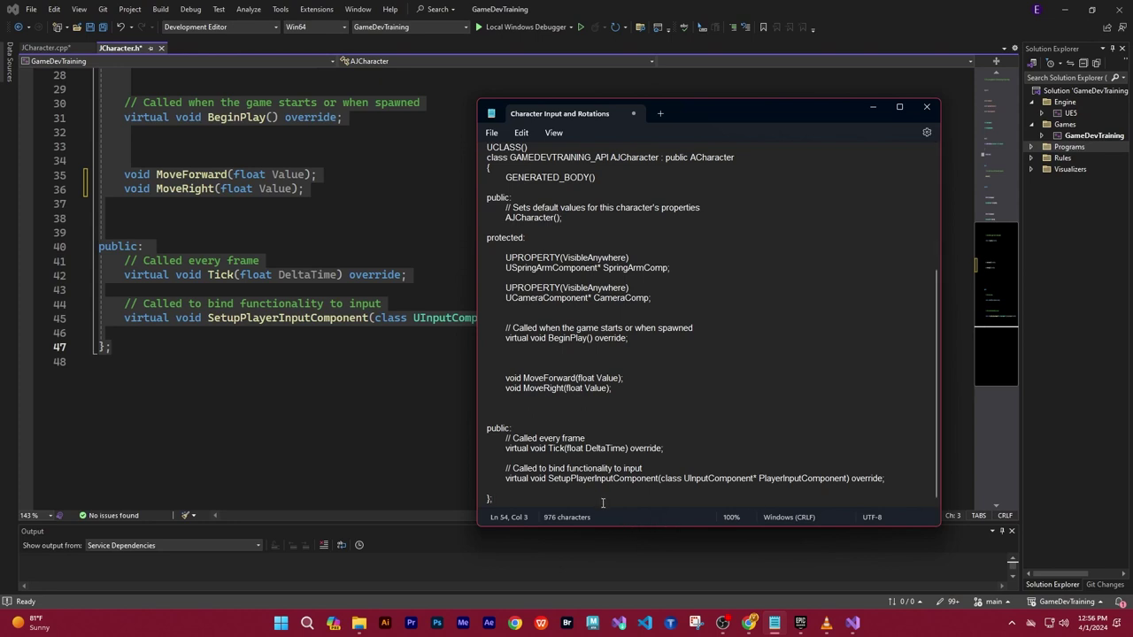
{"action": "key", "text": "Return"}
{"action": "key", "text": "Return"}
{"action": "key", "text": "Return"}
{"action": "key", "text": "Return"}
{"action": "key", "text": "Return"}
{"action": "key", "text": "Return"}
{"action": "key", "text": "Return"}
{"action": "key", "text": "Return"}
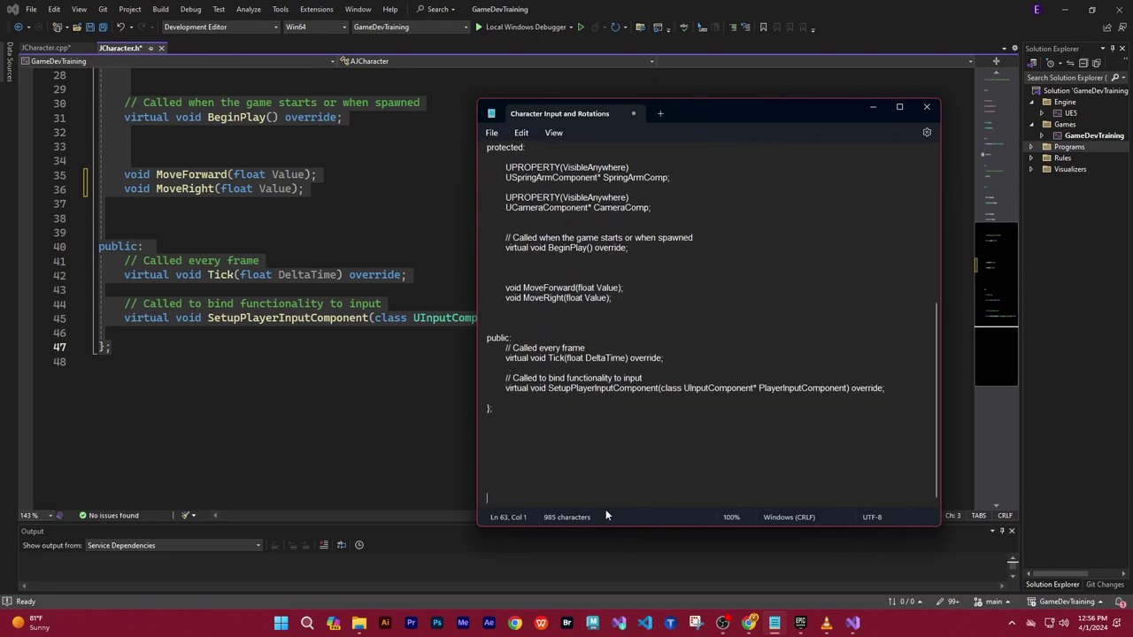
{"action": "key", "text": "Return"}
{"action": "key", "text": "Return"}
Add a 'JCharacter.cpp' heading and paste the full source code beneath it
{"action": "type", "text": "JCharacter"}
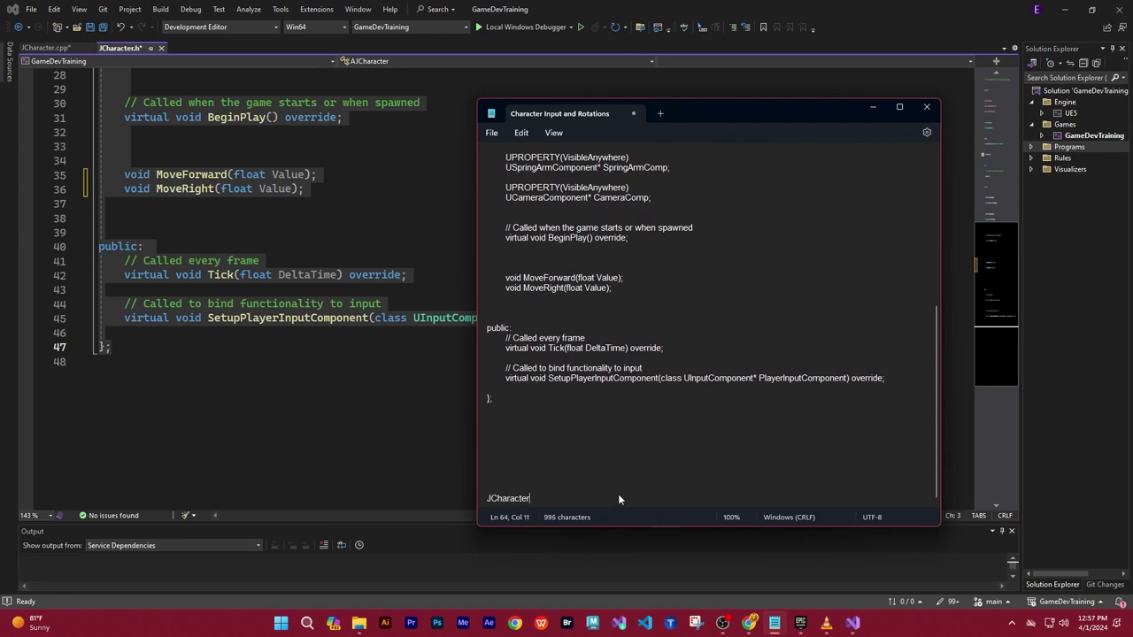
{"action": "type", "text": ".cpp"}
{"action": "key", "text": "Return"}
{"action": "key", "text": "Return"}
{"action": "key", "text": "Return"}
{"action": "key", "text": "Return"}
{"action": "left_click", "coordinate": [44, 48]}
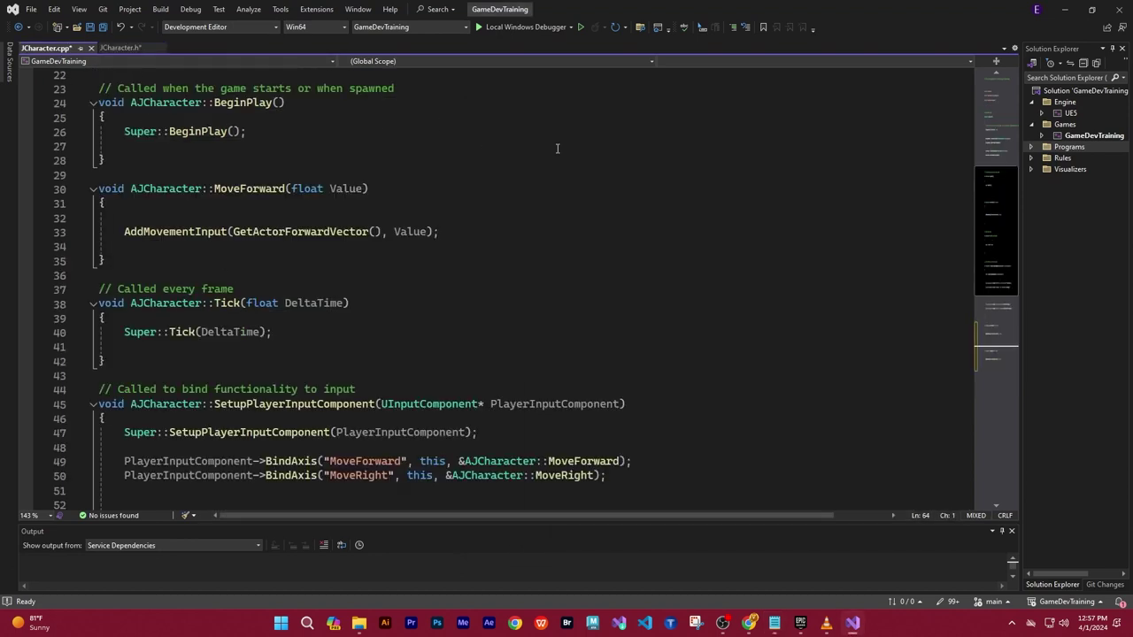
{"action": "mouse_move", "coordinate": [991, 231]}
{"action": "left_mouse_down"}
{"action": "mouse_move", "coordinate": [991, 147]}
{"action": "mouse_move", "coordinate": [888, 128]}
{"action": "left_mouse_up"}
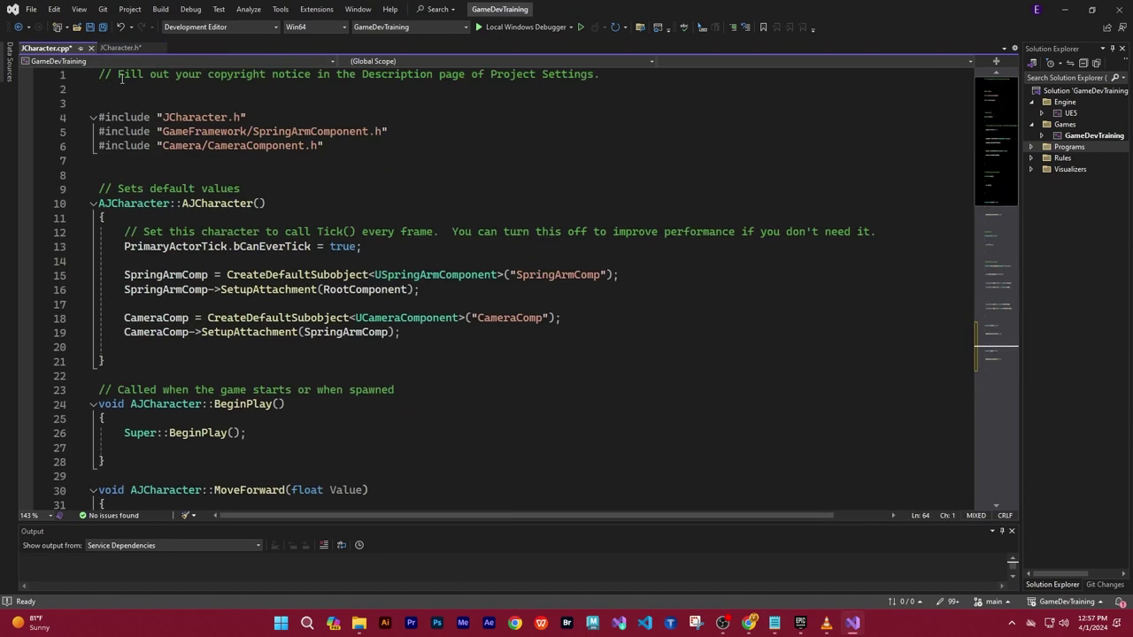
{"action": "mouse_move", "coordinate": [98, 75]}
{"action": "left_mouse_down"}
{"action": "mouse_move", "coordinate": [557, 625]}
{"action": "mouse_move", "coordinate": [483, 409]}
{"action": "mouse_move", "coordinate": [317, 32]}
{"action": "mouse_move", "coordinate": [299, 307]}
{"action": "left_mouse_up"}
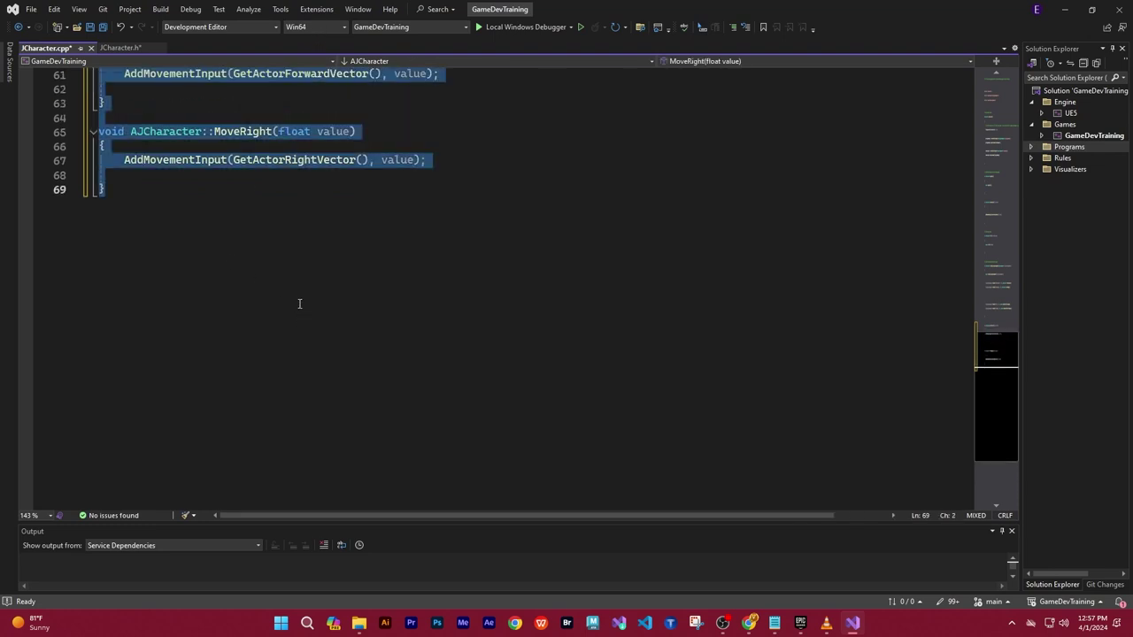
{"action": "left_click", "coordinate": [775, 623]}
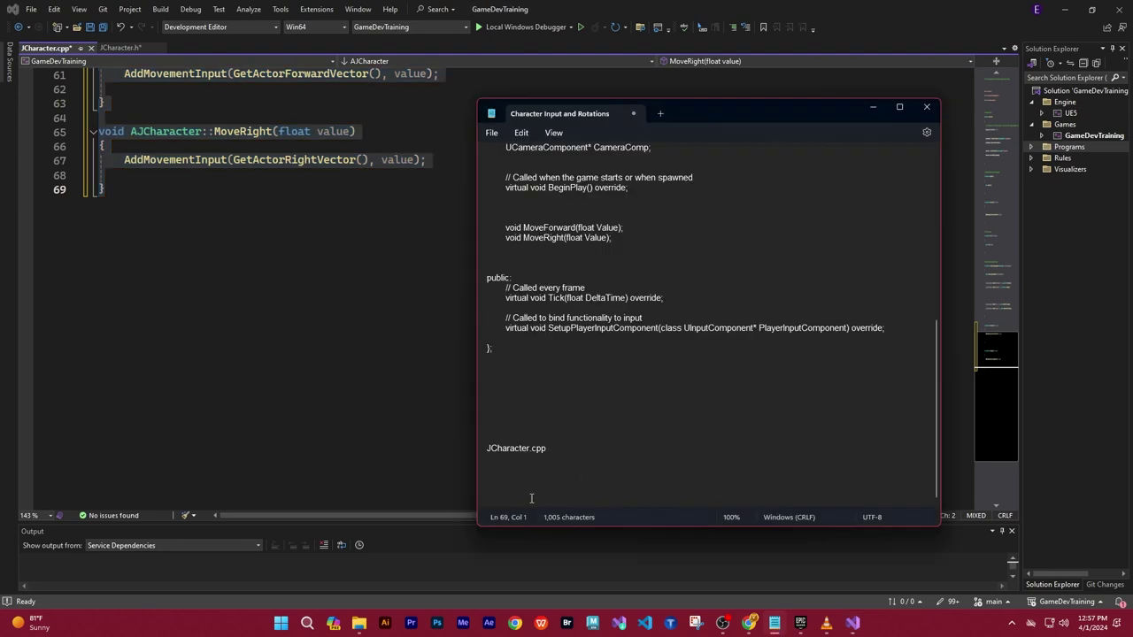
{"action": "key", "text": "ctrl+v"}
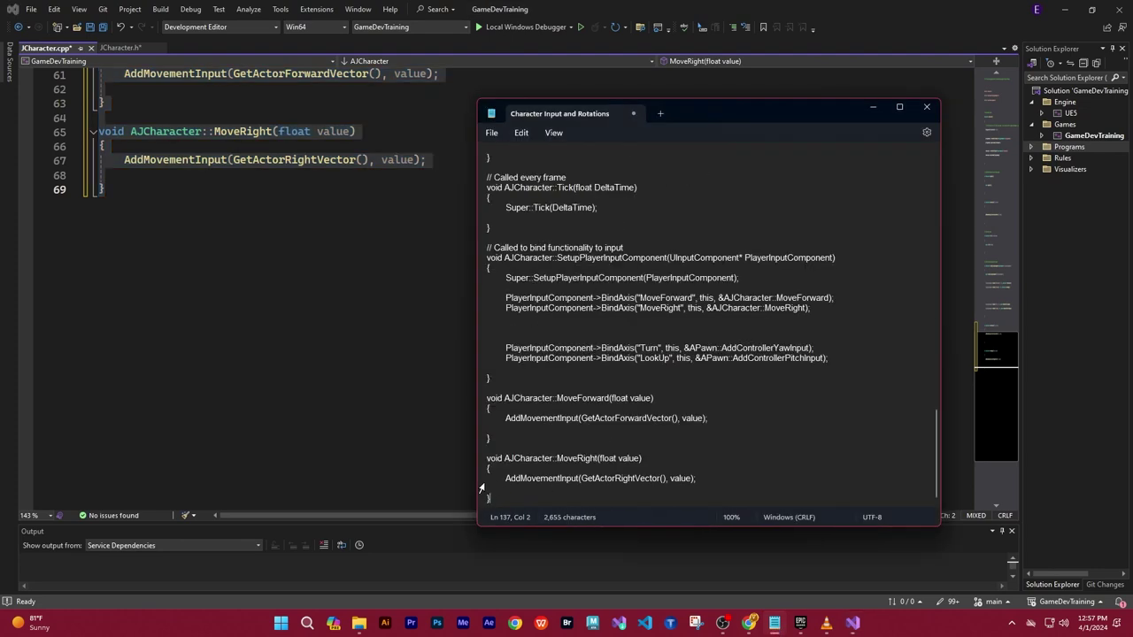
{"action": "mouse_move", "coordinate": [938, 459]}
{"action": "left_mouse_down"}
{"action": "mouse_move", "coordinate": [929, 490]}
{"action": "mouse_move", "coordinate": [926, 176]}
{"action": "left_mouse_up"}
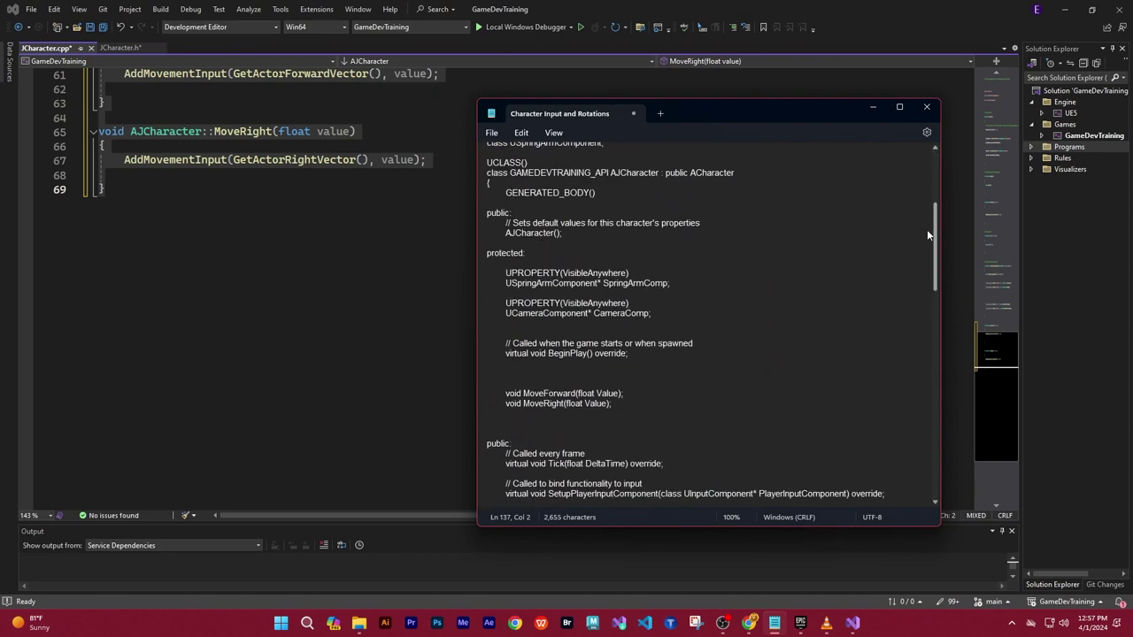
Save the notes in the Day02 folder as 'Character Input and Rotations03'
{"action": "left_click", "coordinate": [491, 132]}
{"action": "left_click", "coordinate": [506, 212]}
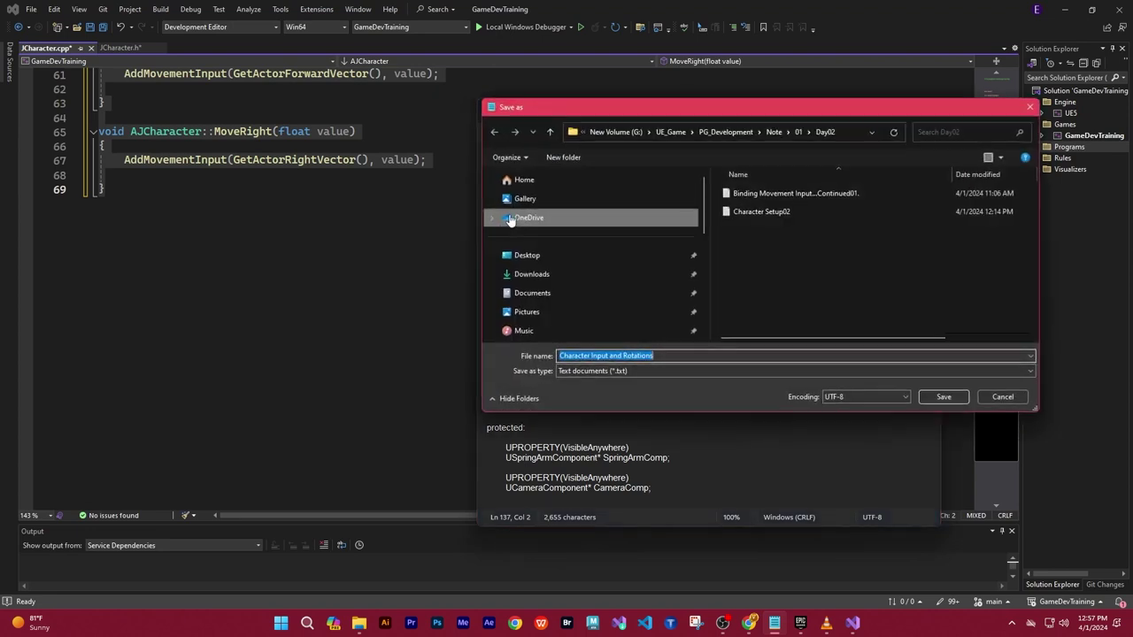
{"action": "mouse_move", "coordinate": [706, 107]}
{"action": "left_mouse_down"}
{"action": "mouse_move", "coordinate": [528, 193]}
{"action": "mouse_move", "coordinate": [510, 173]}
{"action": "left_mouse_up"}
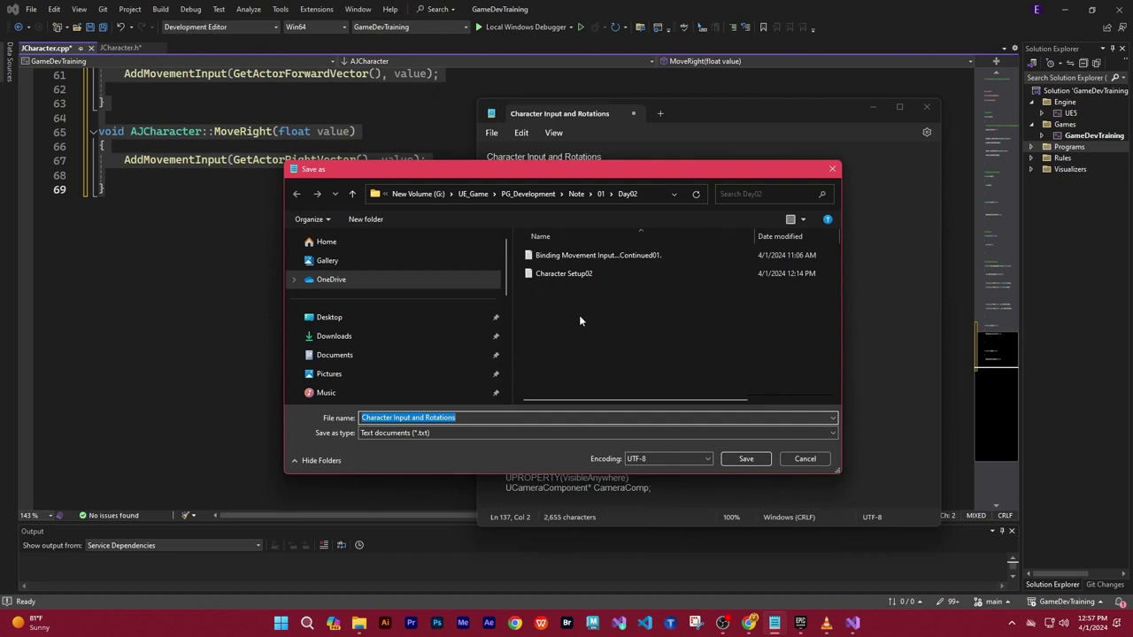
{"action": "left_click", "coordinate": [480, 420]}
{"action": "type", "text": "03"}
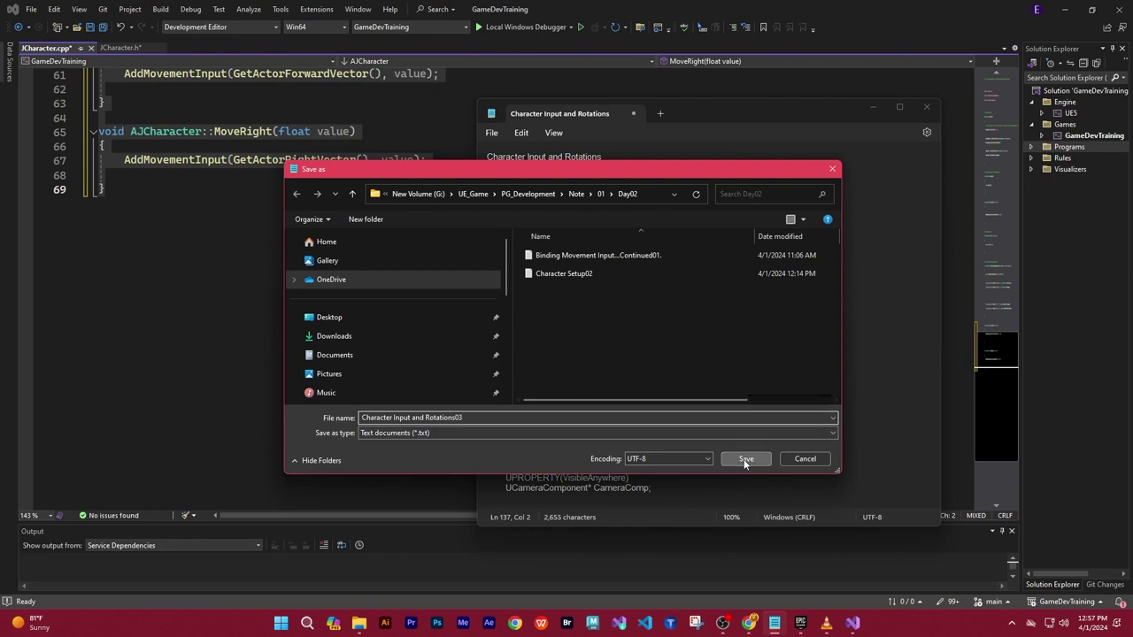
{"action": "left_click", "coordinate": [744, 458]}
{"action": "left_click", "coordinate": [876, 106]}
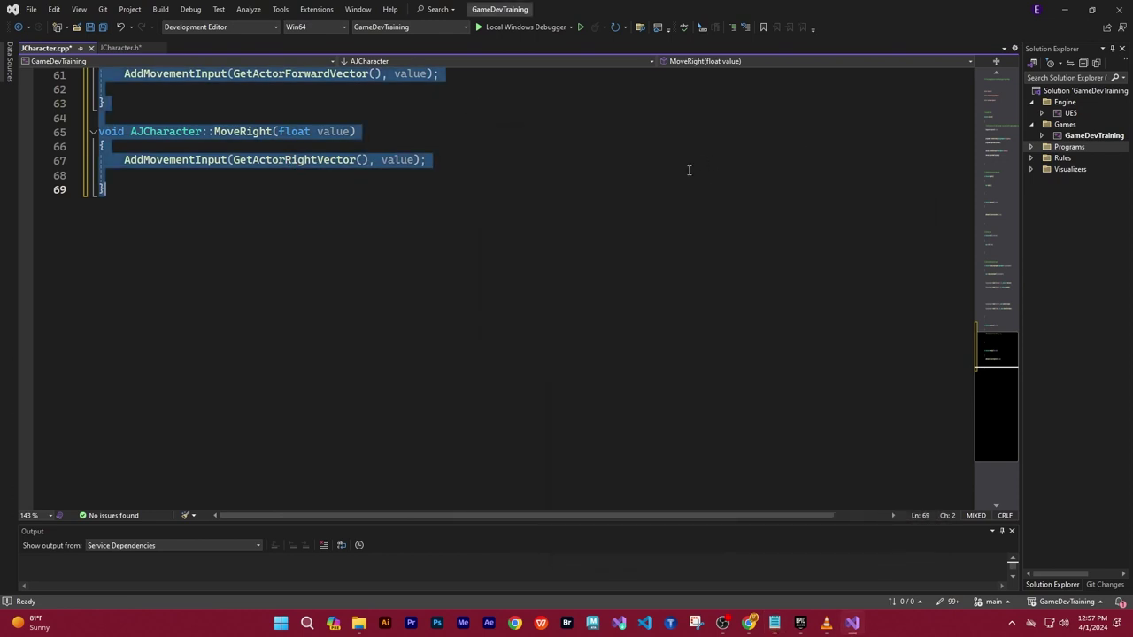
Save the JCharacter.h header file
{"action": "left_click", "coordinate": [565, 225]}
{"action": "scroll", "coordinate": [647, 270], "scroll_direction": "up", "scroll_amount": 4}
{"action": "scroll", "coordinate": [159, 74], "scroll_direction": "up", "scroll_amount": 2}
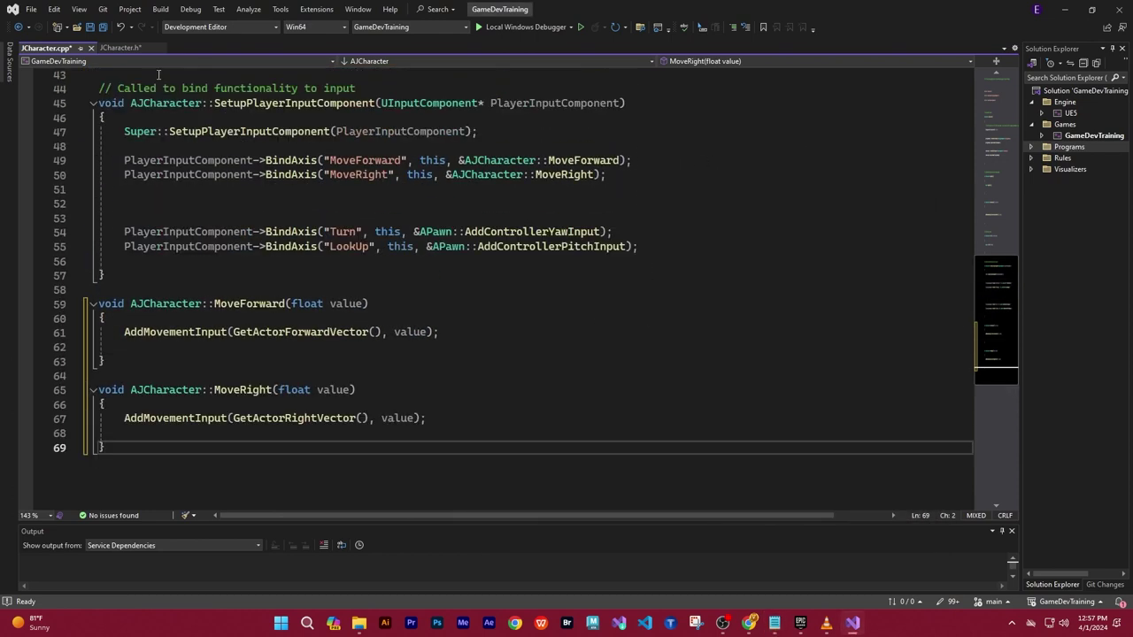
{"action": "left_click", "coordinate": [120, 48]}
{"action": "scroll", "coordinate": [561, 263], "scroll_direction": "up", "scroll_amount": 2}
{"action": "scroll", "coordinate": [594, 255], "scroll_direction": "up", "scroll_amount": 2}
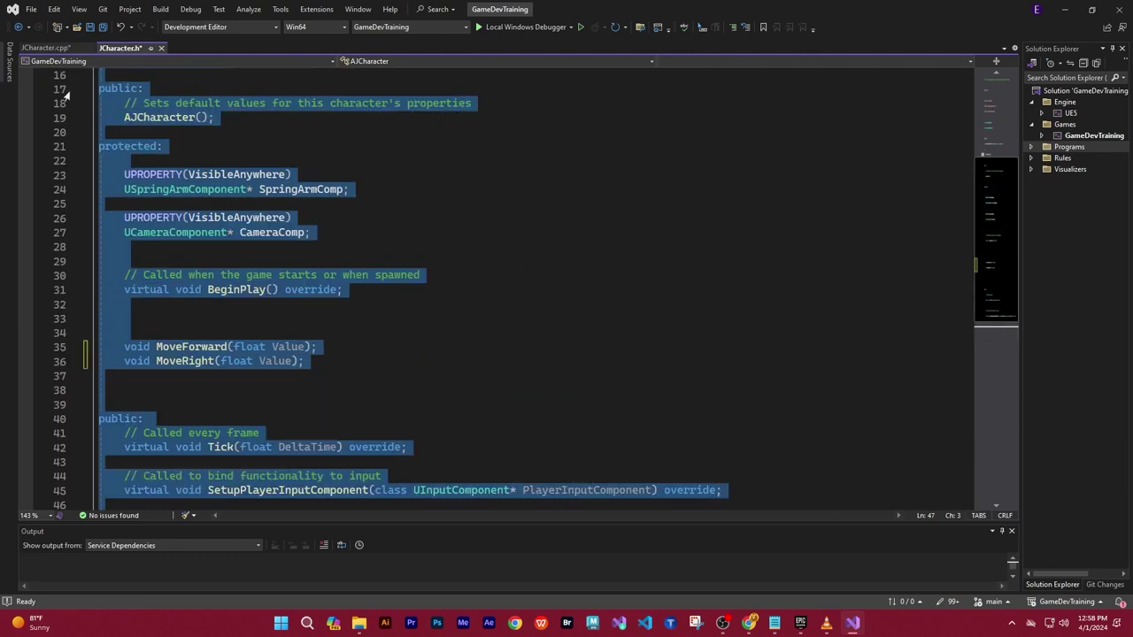
{"action": "left_click", "coordinate": [31, 9]}
{"action": "left_click", "coordinate": [63, 177]}
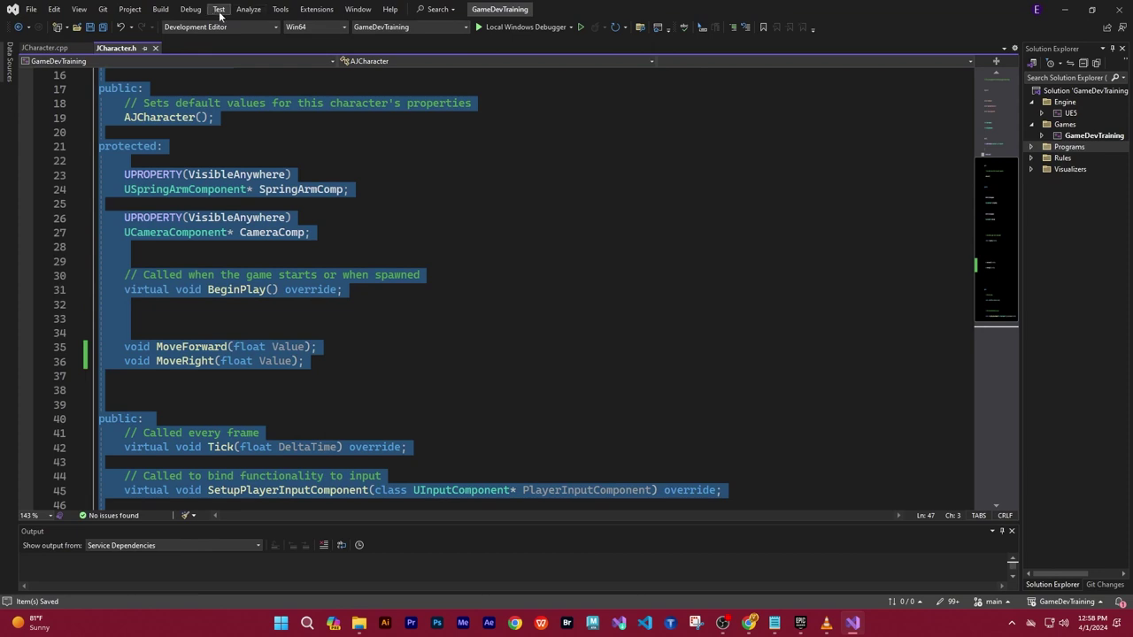
Start debugging the project; the build fails and offers the last successful build
{"action": "left_click", "coordinate": [191, 11]}
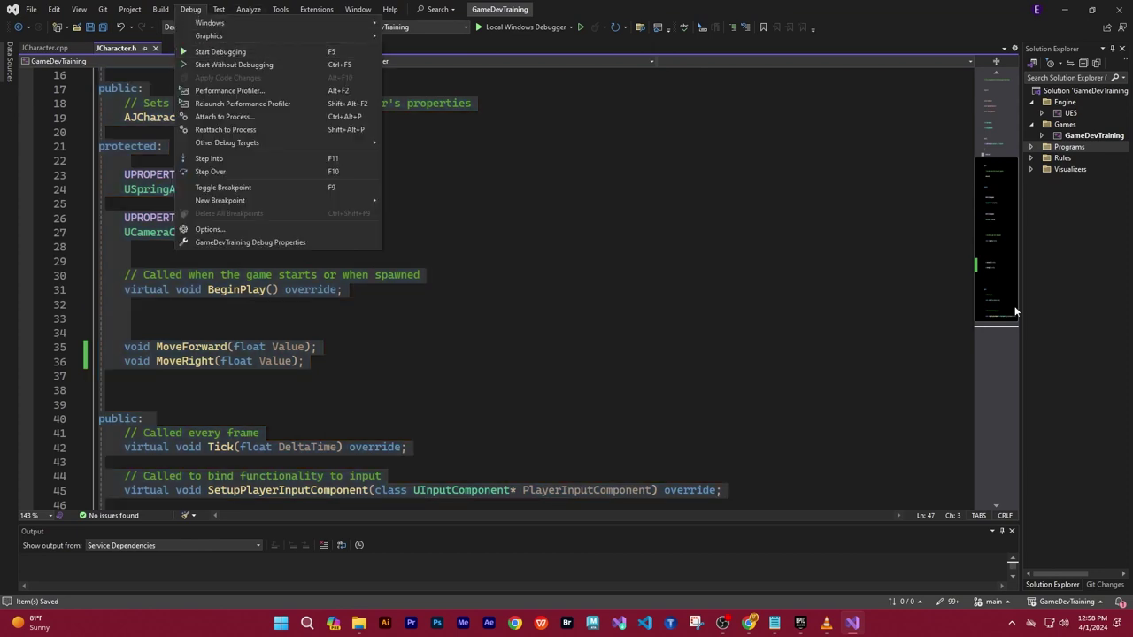
{"action": "key", "text": "Escape"}
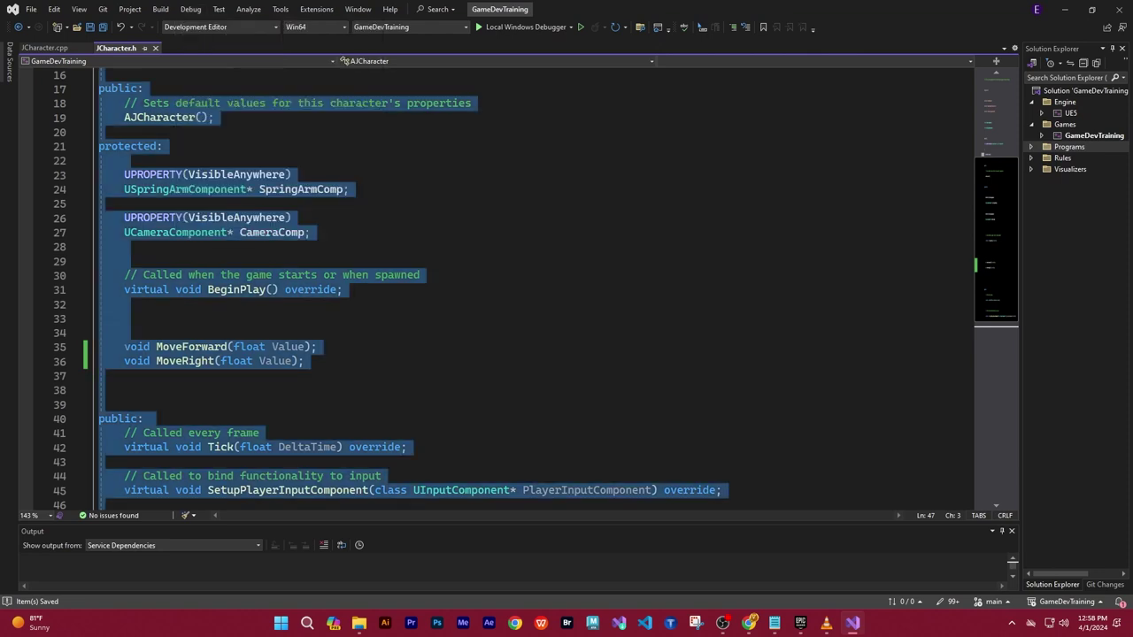
{"action": "left_click", "coordinate": [530, 258]}
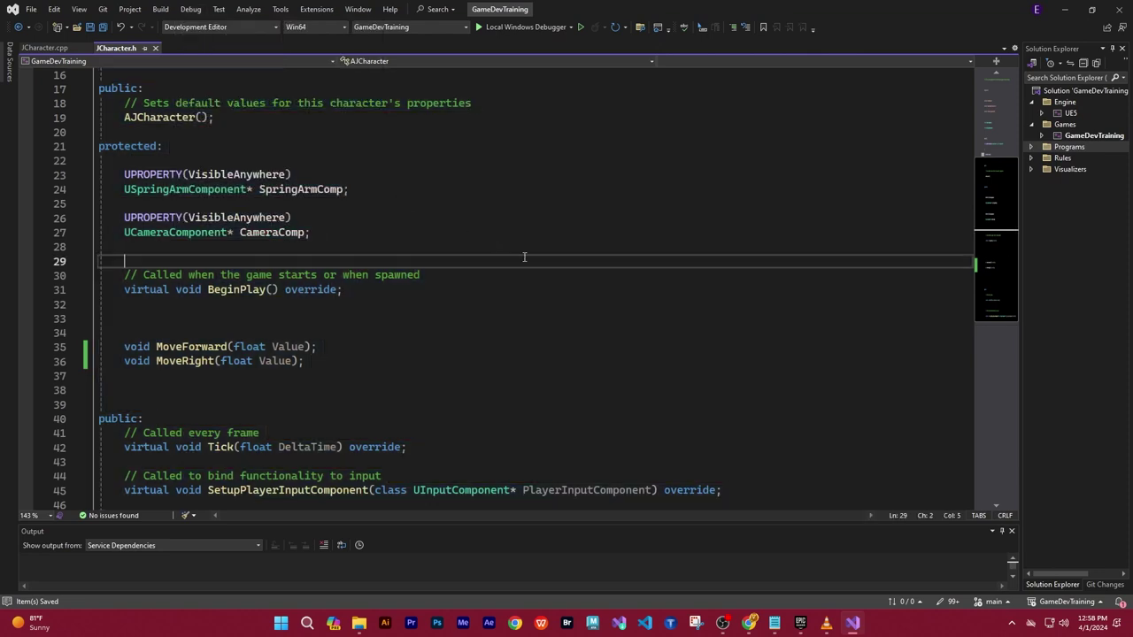
{"action": "left_click", "coordinate": [192, 11]}
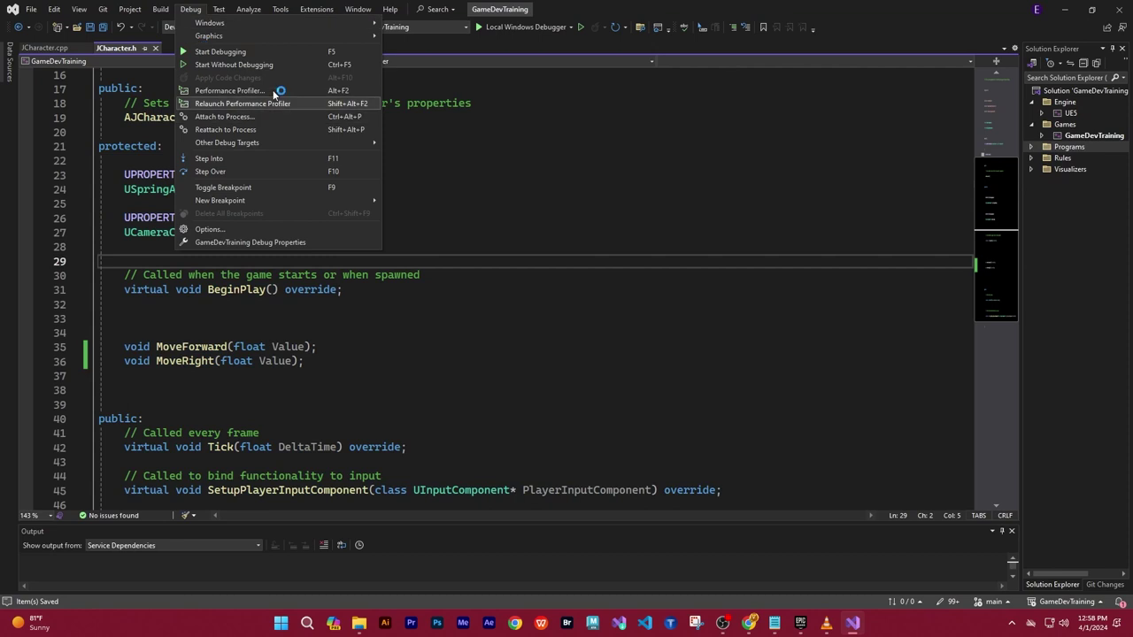
{"action": "left_click", "coordinate": [203, 48]}
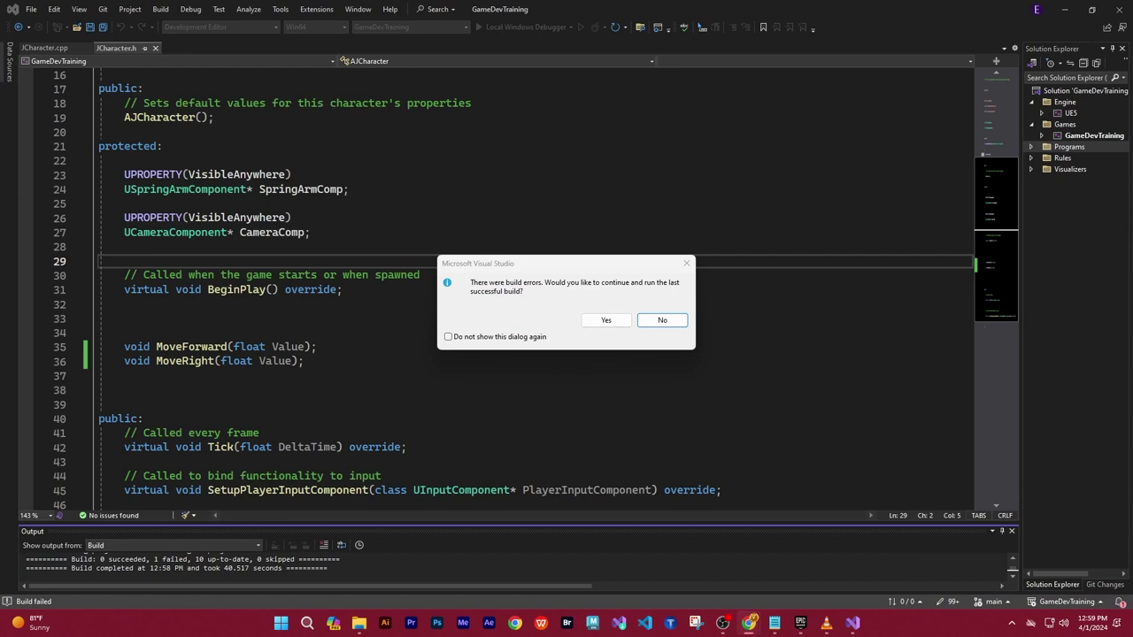
Run the last successful build, review PlayerCharacter's default values, then return to the Untitled level
{"action": "left_click", "coordinate": [605, 320]}
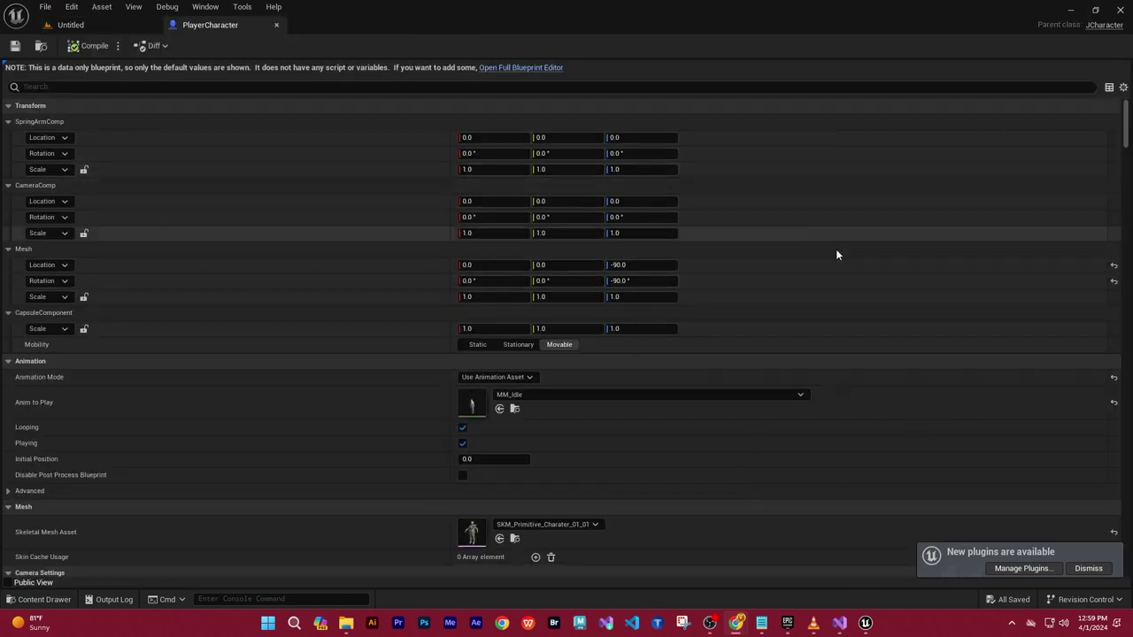
{"action": "scroll", "coordinate": [837, 252], "scroll_direction": "down", "scroll_amount": 5}
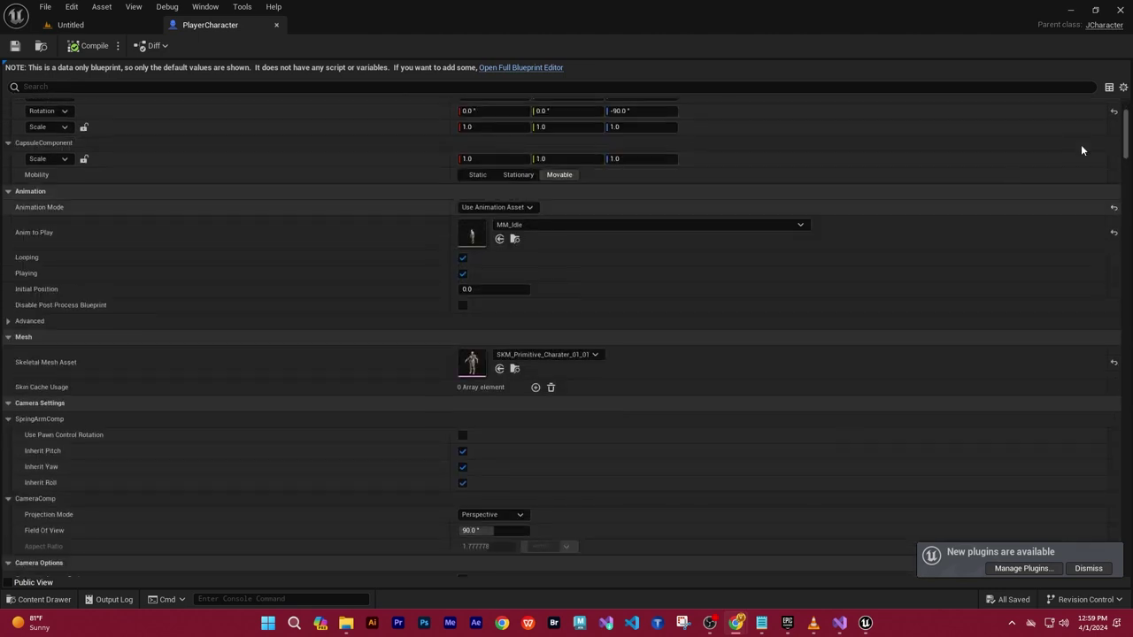
{"action": "mouse_move", "coordinate": [1127, 141]}
{"action": "left_mouse_down"}
{"action": "mouse_move", "coordinate": [1127, 212]}
{"action": "mouse_move", "coordinate": [1125, 111]}
{"action": "left_mouse_up"}
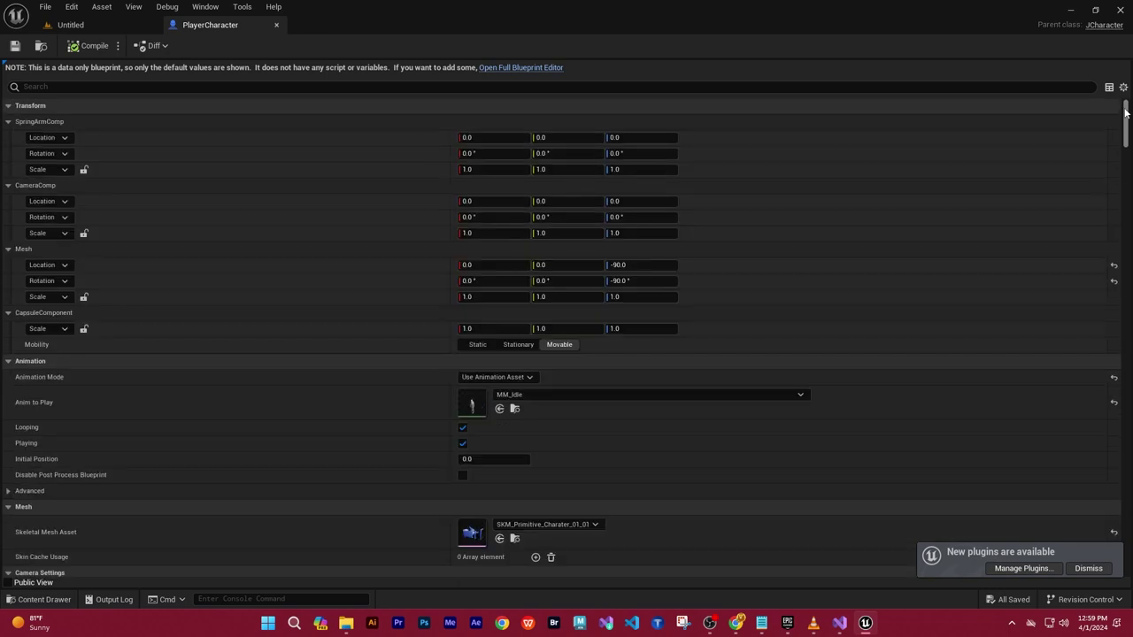
{"action": "left_click", "coordinate": [71, 24]}
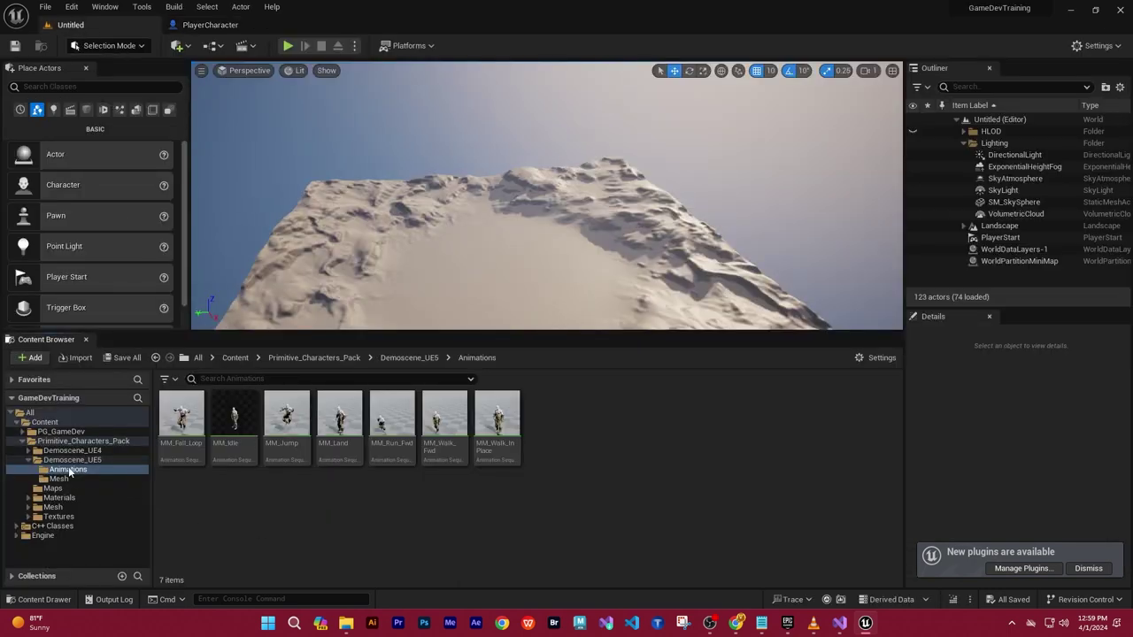
Open TestLevel from Content > PG_GameDev > Maps
{"action": "left_click", "coordinate": [48, 422]}
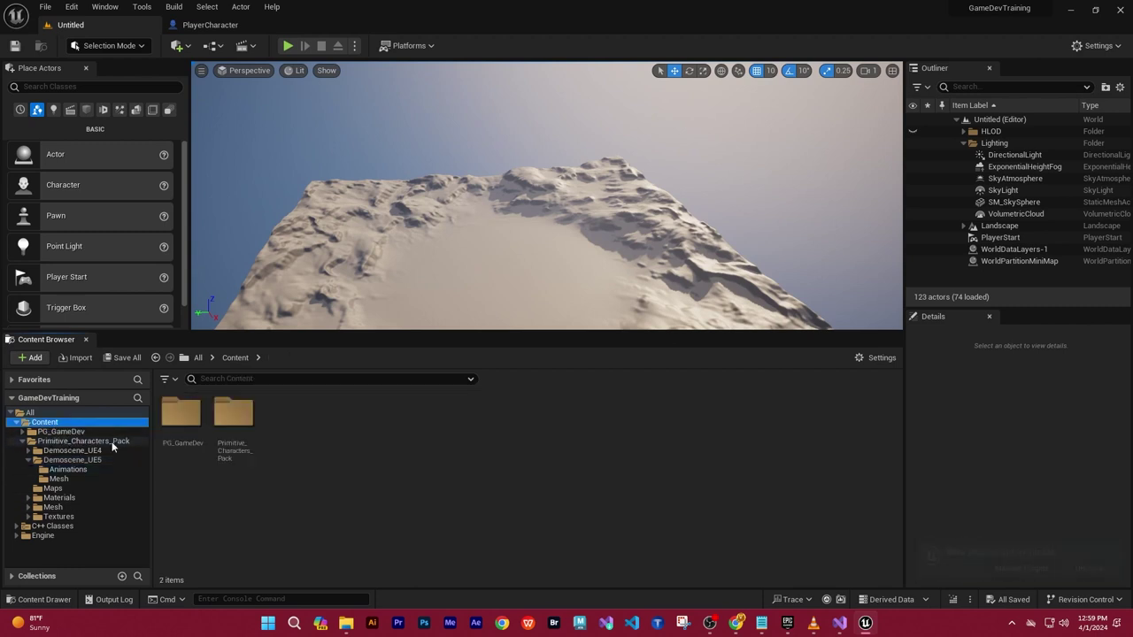
{"action": "double_click", "coordinate": [181, 414]}
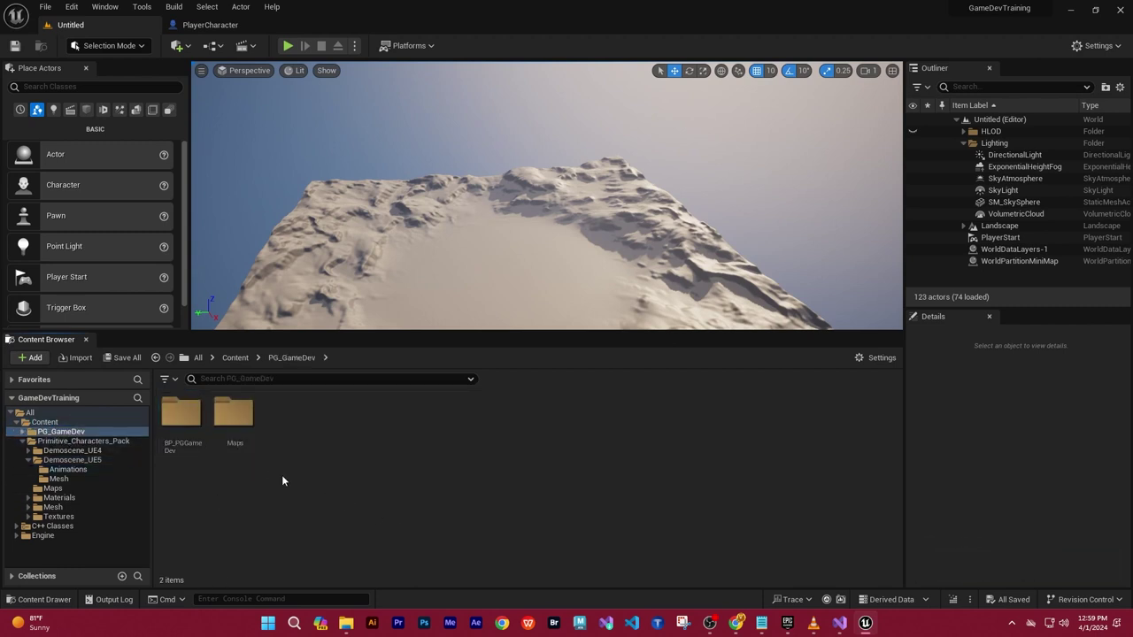
{"action": "double_click", "coordinate": [181, 414]}
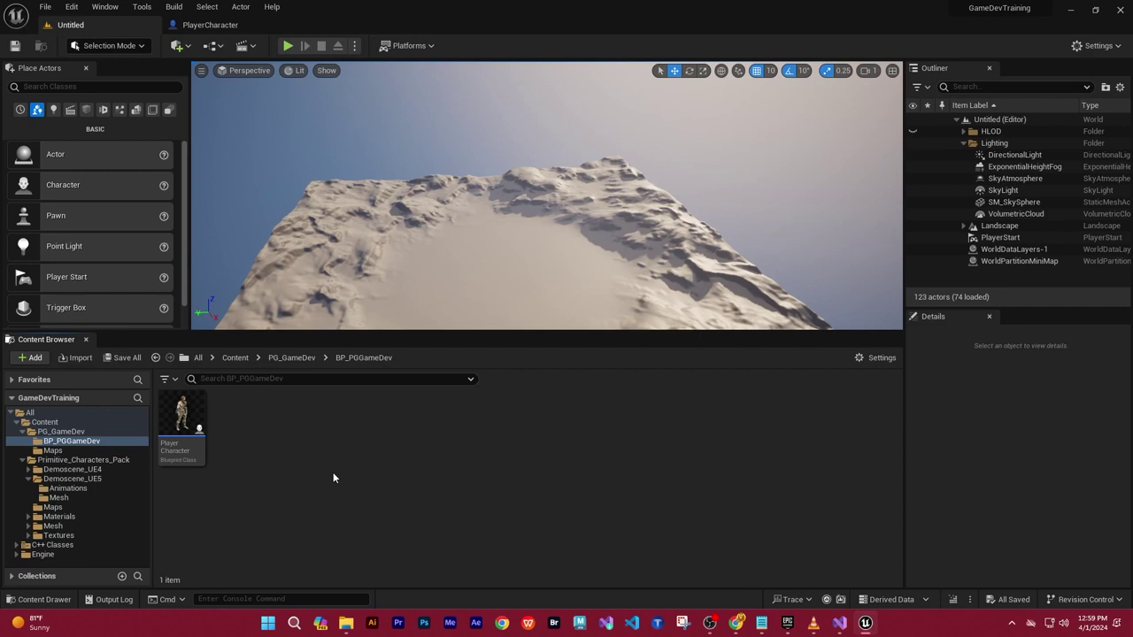
{"action": "left_click", "coordinate": [291, 357]}
{"action": "left_click", "coordinate": [233, 413]}
{"action": "double_click", "coordinate": [233, 413]}
{"action": "double_click", "coordinate": [181, 416]}
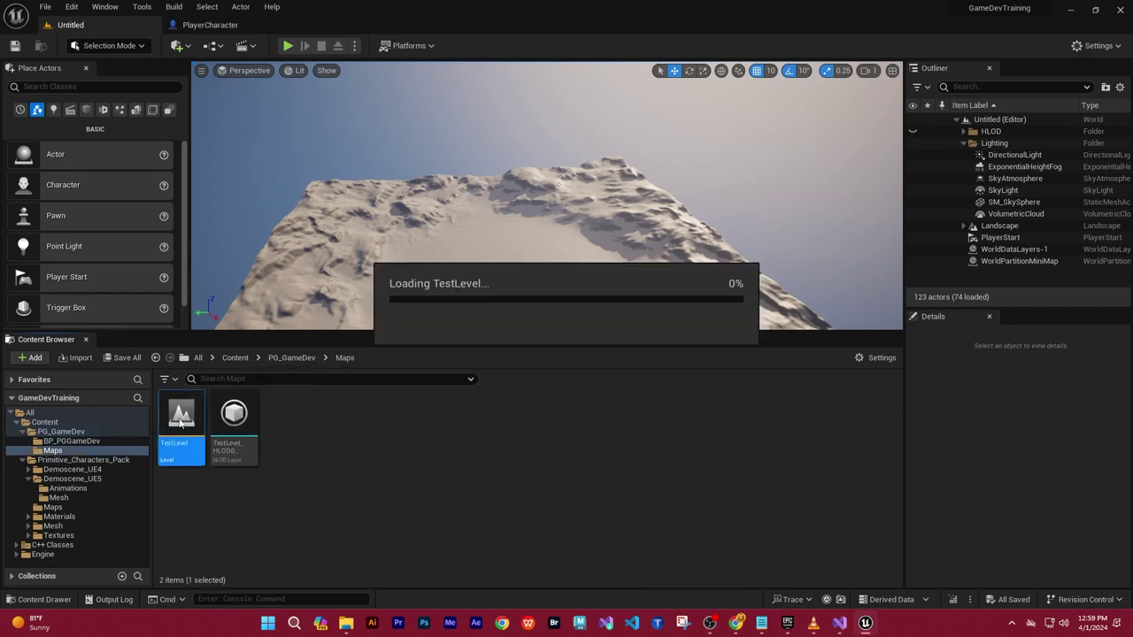
Play-test the character's movement in TestLevel and stop the session
{"action": "right_click_drag", "start_coordinate": [373, 248], "coordinate": [394, 109]}
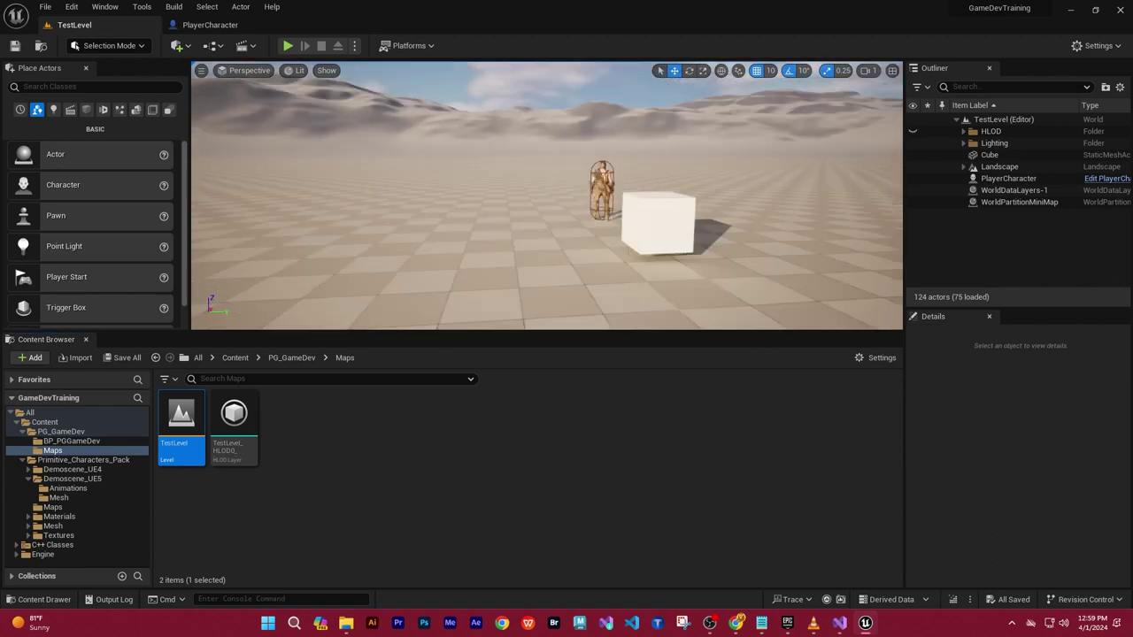
{"action": "left_click", "coordinate": [288, 45]}
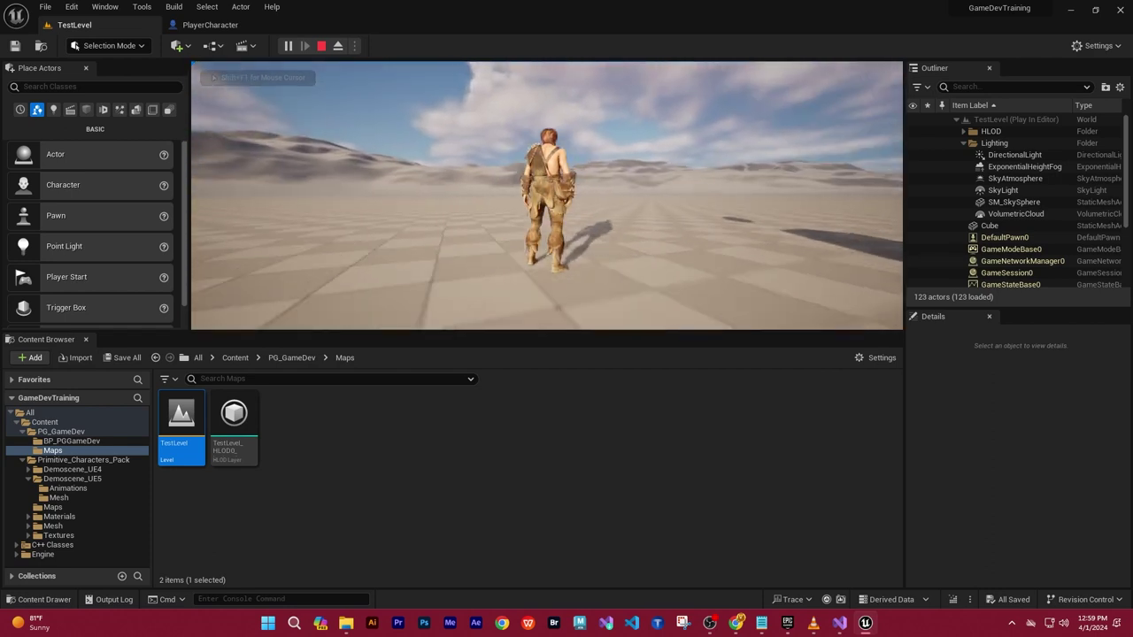
{"action": "key", "text": "Escape"}
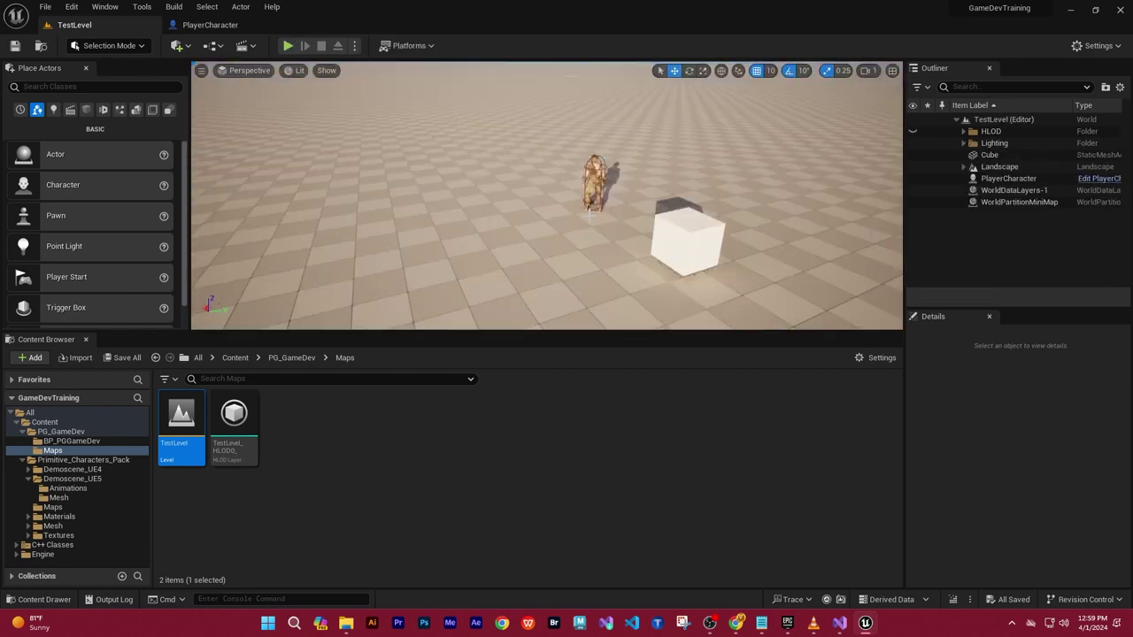
Open Project Settings from the Edit menu
{"action": "left_click", "coordinate": [44, 7]}
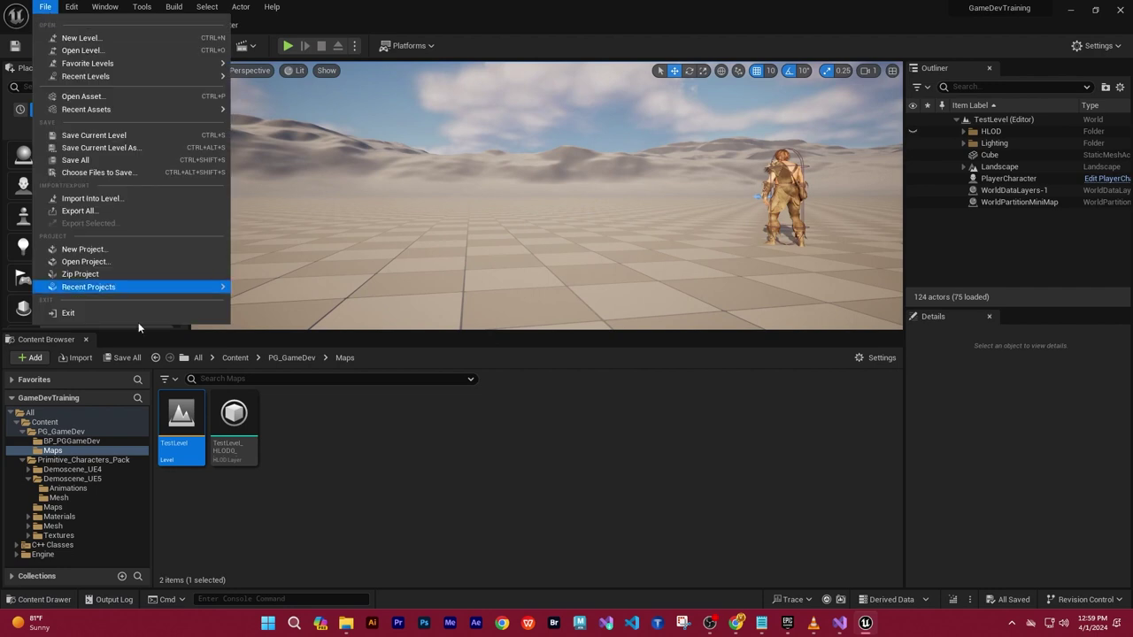
{"action": "left_click", "coordinate": [72, 7]}
{"action": "left_click", "coordinate": [116, 176]}
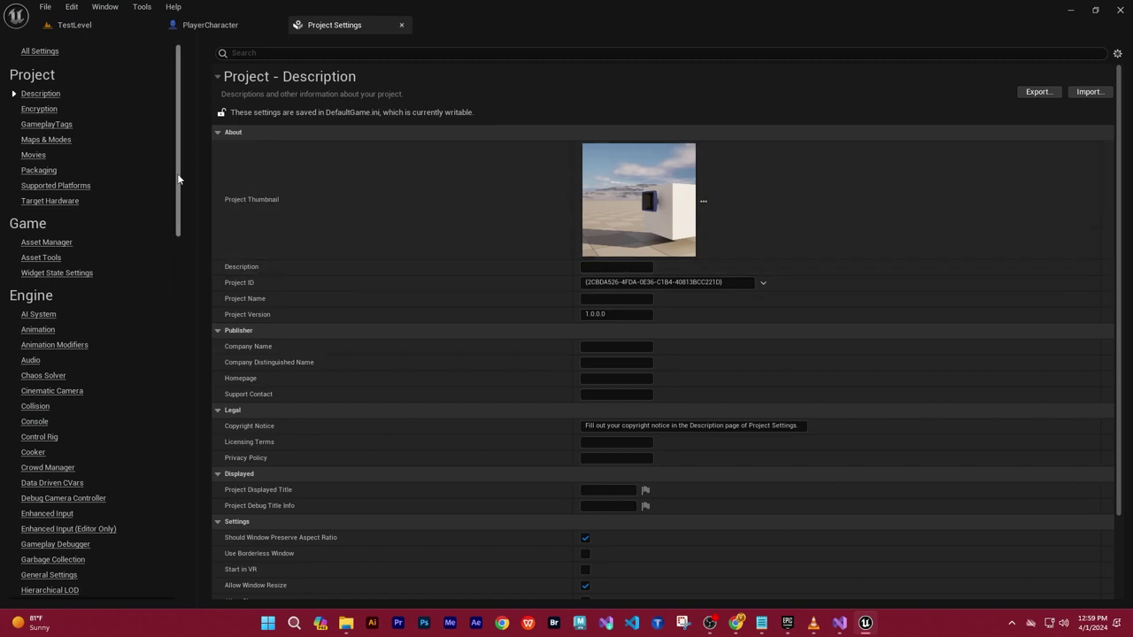
{"action": "scroll", "coordinate": [177, 218], "scroll_direction": "down", "scroll_amount": 3}
{"action": "scroll", "coordinate": [179, 266], "scroll_direction": "down", "scroll_amount": 10}
{"action": "scroll", "coordinate": [182, 325], "scroll_direction": "down", "scroll_amount": 2}
{"action": "scroll", "coordinate": [190, 362], "scroll_direction": "down", "scroll_amount": 2}
{"action": "scroll", "coordinate": [190, 365], "scroll_direction": "down", "scroll_amount": 1}
{"action": "scroll", "coordinate": [193, 390], "scroll_direction": "down", "scroll_amount": 2}
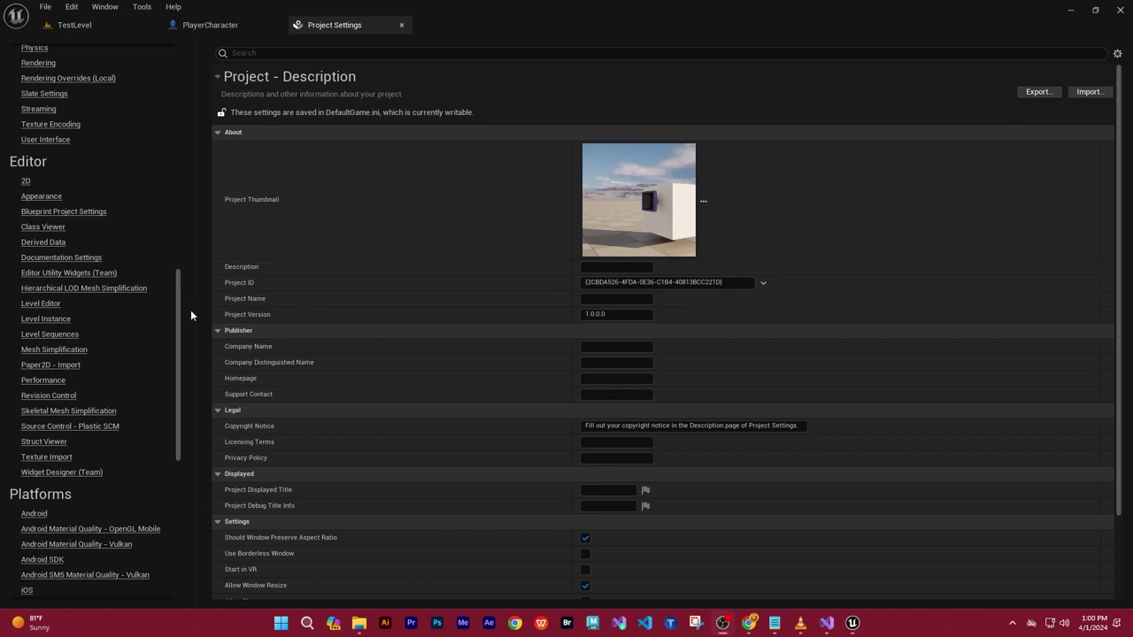
{"action": "mouse_move", "coordinate": [178, 330]}
{"action": "left_mouse_down"}
{"action": "mouse_move", "coordinate": [178, 471]}
{"action": "mouse_move", "coordinate": [190, 200]}
{"action": "mouse_move", "coordinate": [166, 255]}
{"action": "mouse_move", "coordinate": [168, 379]}
{"action": "mouse_move", "coordinate": [174, 237]}
{"action": "left_mouse_up"}
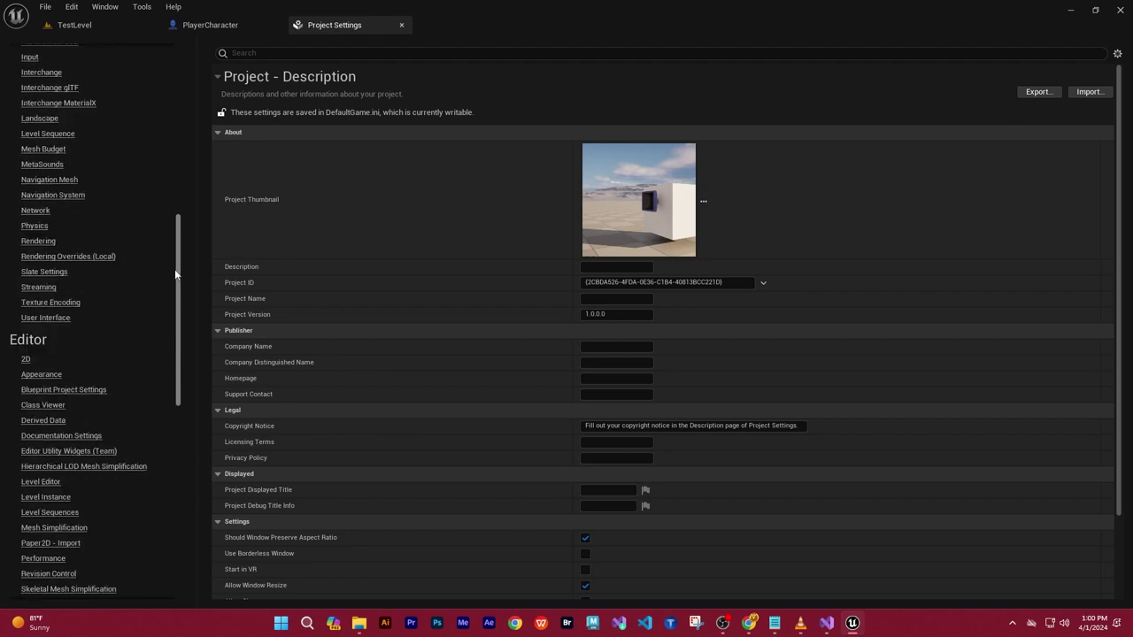
Add a new axis mapping named MoveRight in the Input settings
{"action": "left_click", "coordinate": [31, 164]}
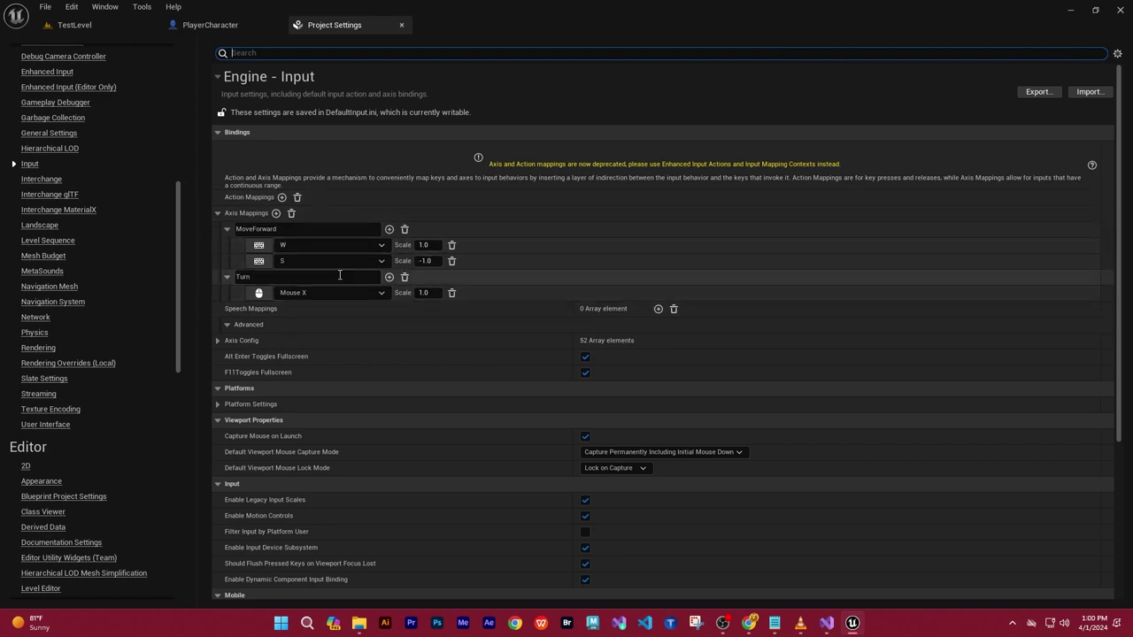
{"action": "left_click", "coordinate": [389, 229]}
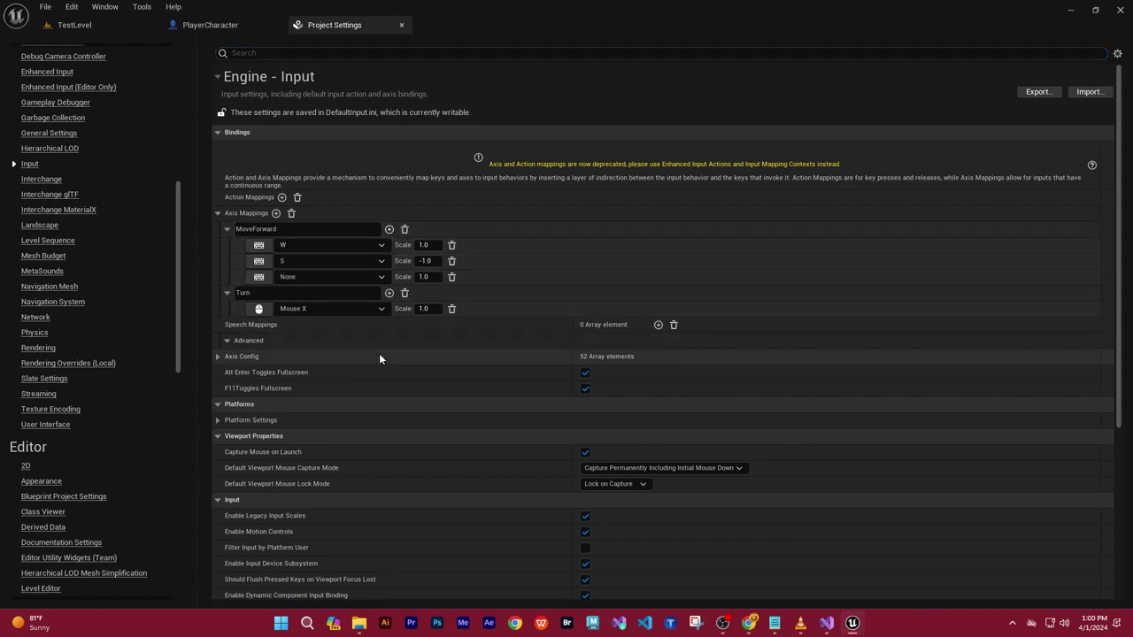
{"action": "key", "text": "ctrl+z"}
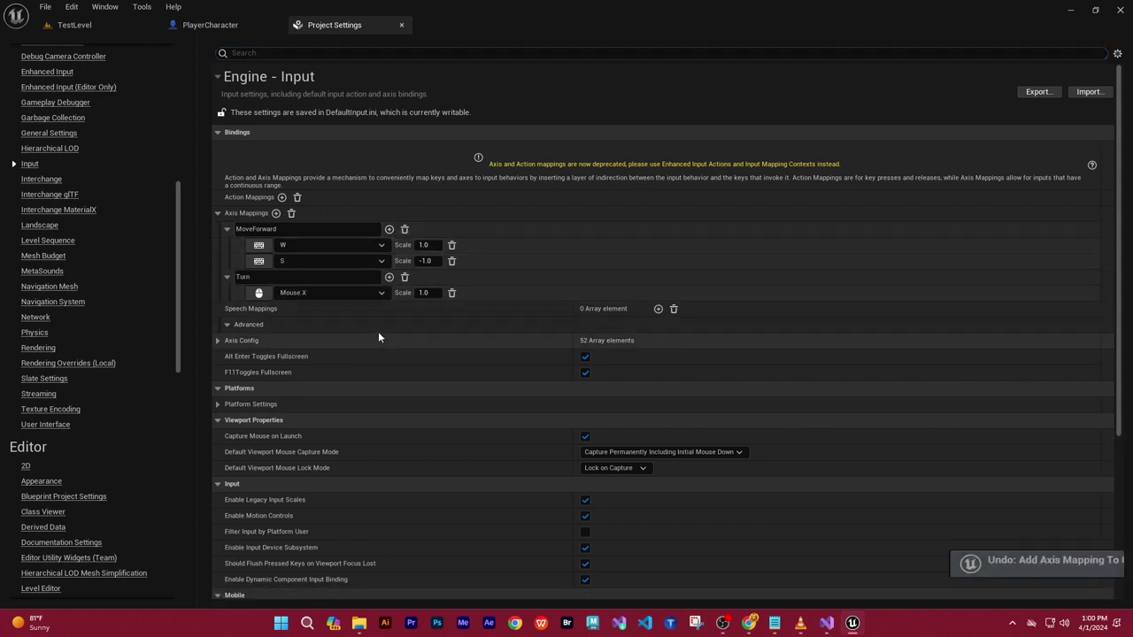
{"action": "left_click", "coordinate": [275, 213]}
{"action": "left_click", "coordinate": [300, 309]}
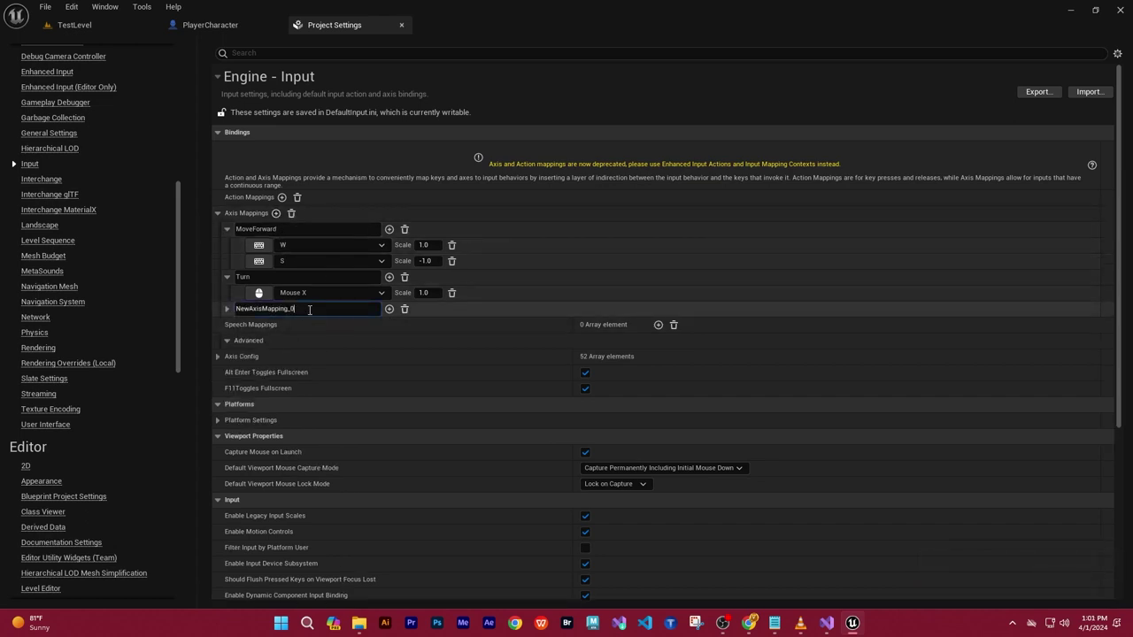
{"action": "type", "text": "Move"}
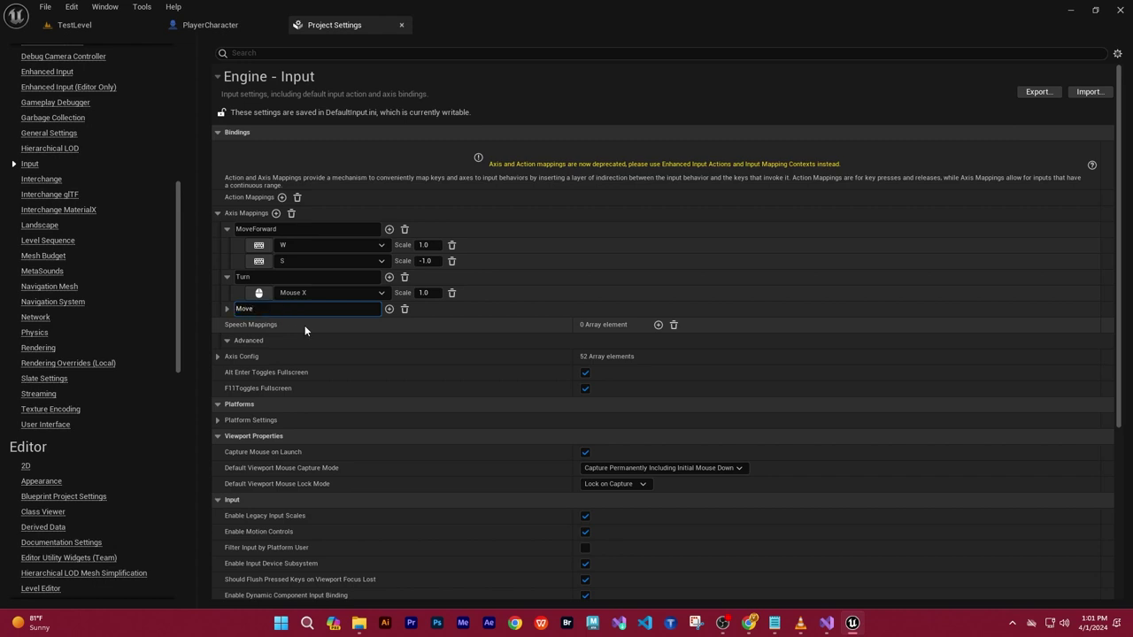
{"action": "type", "text": "Right"}
{"action": "key", "text": "Return"}
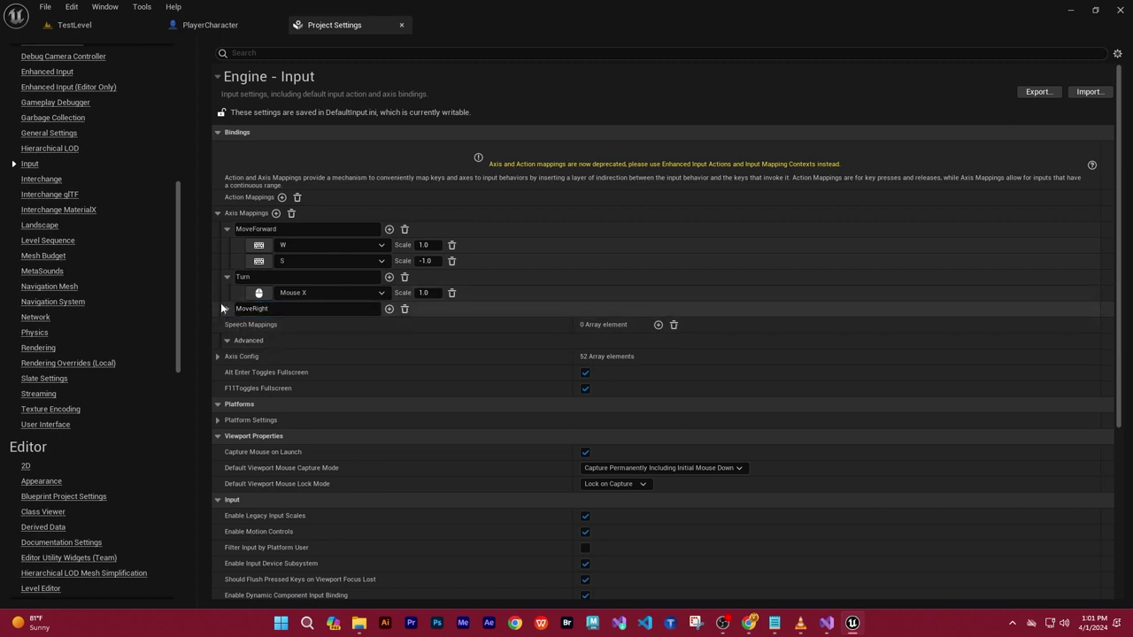
Bind the A key to the MoveRight mapping at scale 1.0
{"action": "left_click", "coordinate": [226, 309]}
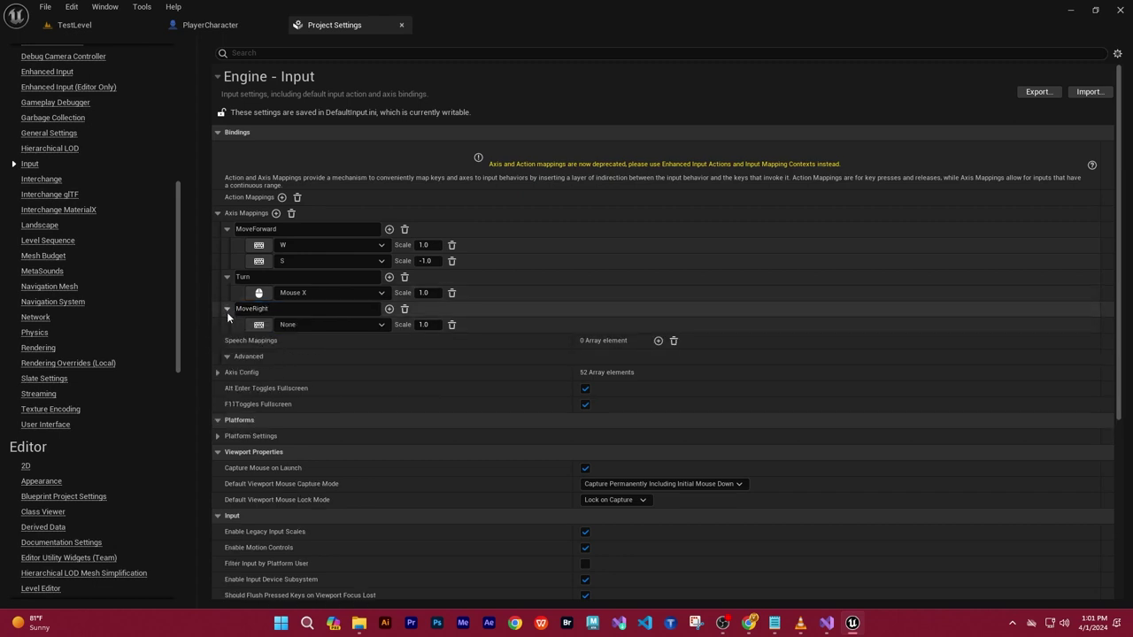
{"action": "left_click", "coordinate": [382, 326]}
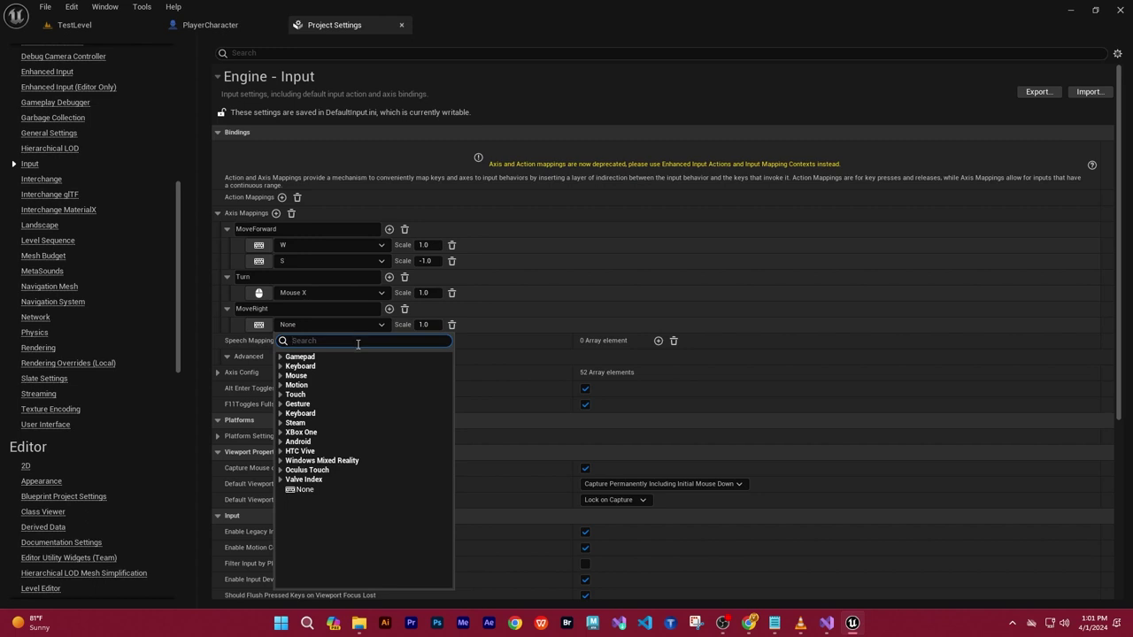
{"action": "type", "text": "a"}
{"action": "scroll", "coordinate": [399, 462], "scroll_direction": "down", "scroll_amount": 2}
{"action": "scroll", "coordinate": [400, 469], "scroll_direction": "down", "scroll_amount": 2}
{"action": "scroll", "coordinate": [400, 472], "scroll_direction": "down", "scroll_amount": 2}
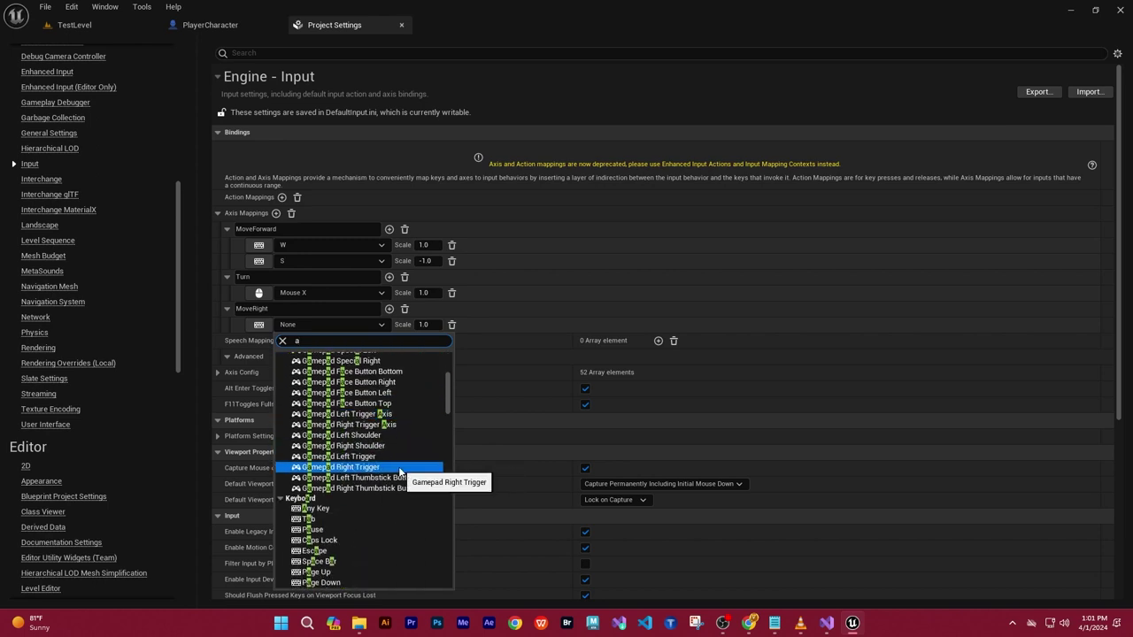
{"action": "scroll", "coordinate": [400, 471], "scroll_direction": "down", "scroll_amount": 1}
{"action": "scroll", "coordinate": [400, 470], "scroll_direction": "down", "scroll_amount": 1}
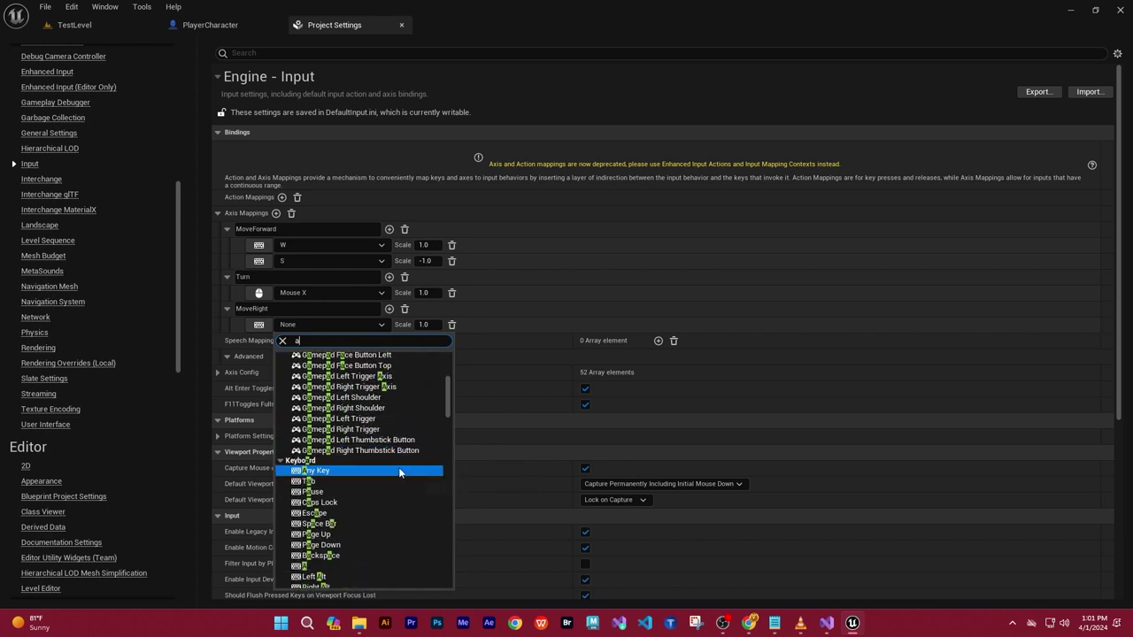
{"action": "left_click", "coordinate": [303, 568]}
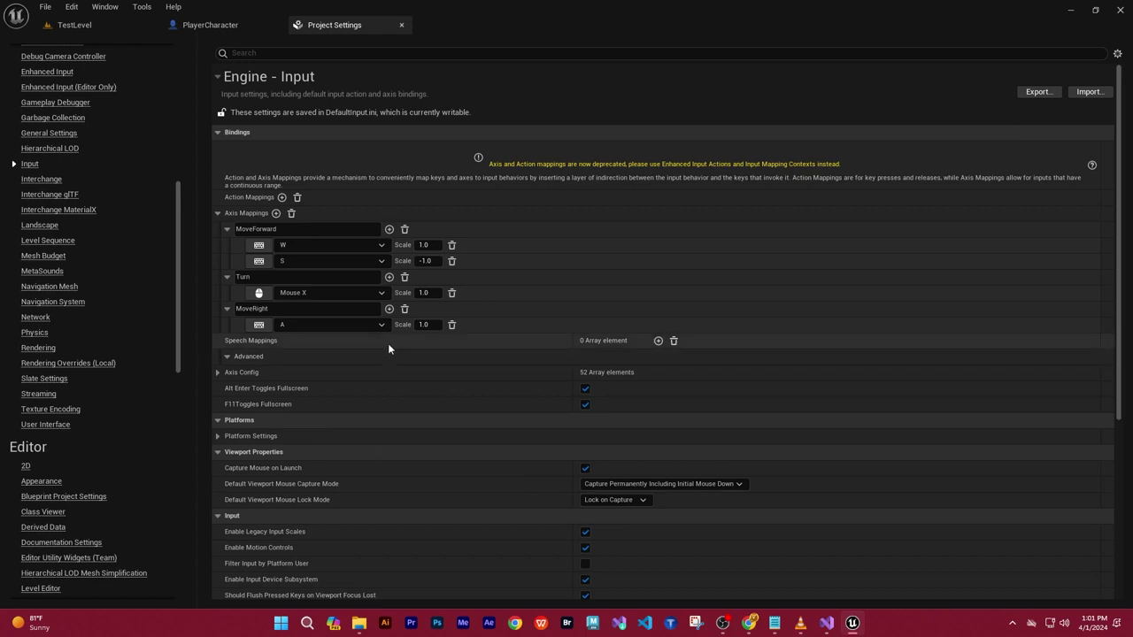
Add D as a second MoveRight key with scale -1.0
{"action": "left_click", "coordinate": [388, 308]}
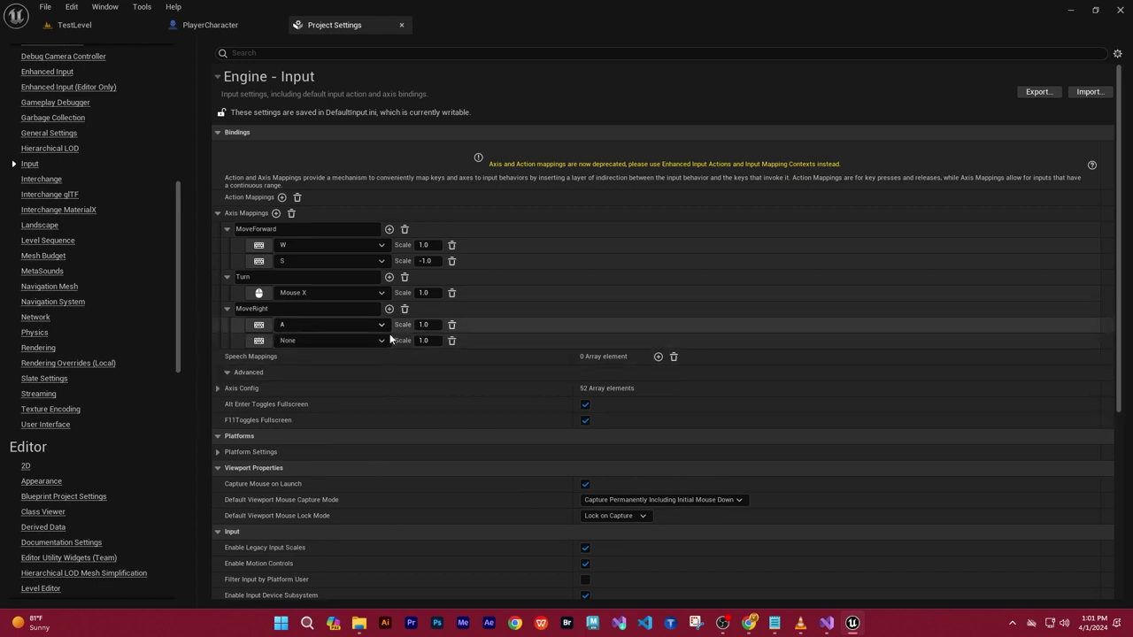
{"action": "left_click", "coordinate": [381, 341]}
{"action": "type", "text": "d"}
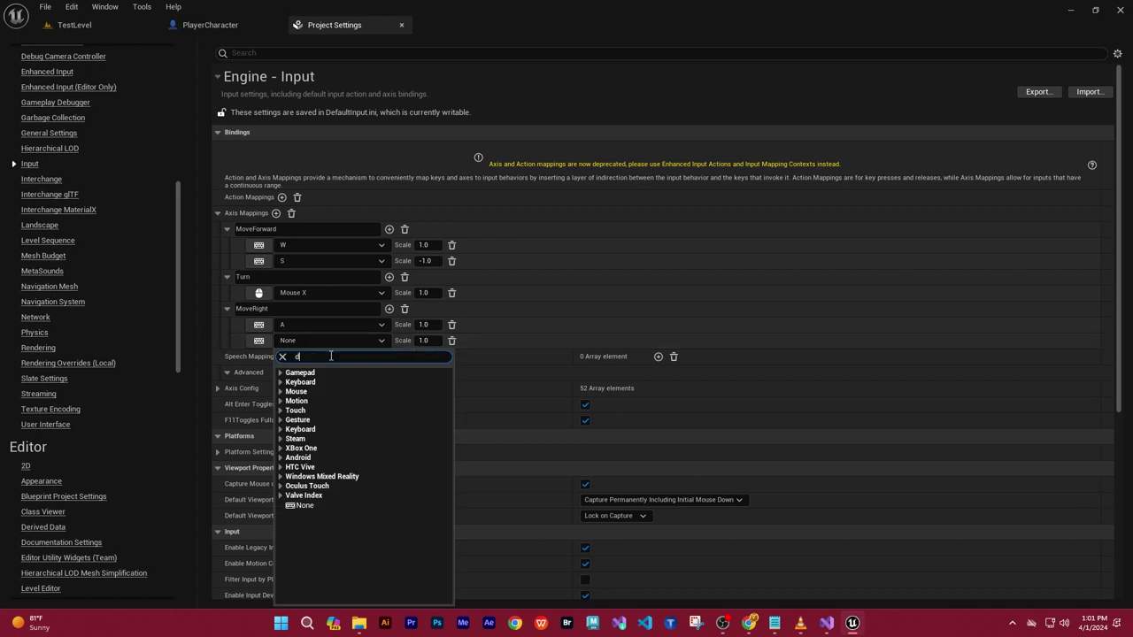
{"action": "scroll", "coordinate": [361, 513], "scroll_direction": "down", "scroll_amount": 3}
{"action": "scroll", "coordinate": [361, 517], "scroll_direction": "down", "scroll_amount": 3}
{"action": "scroll", "coordinate": [361, 522], "scroll_direction": "down", "scroll_amount": 2}
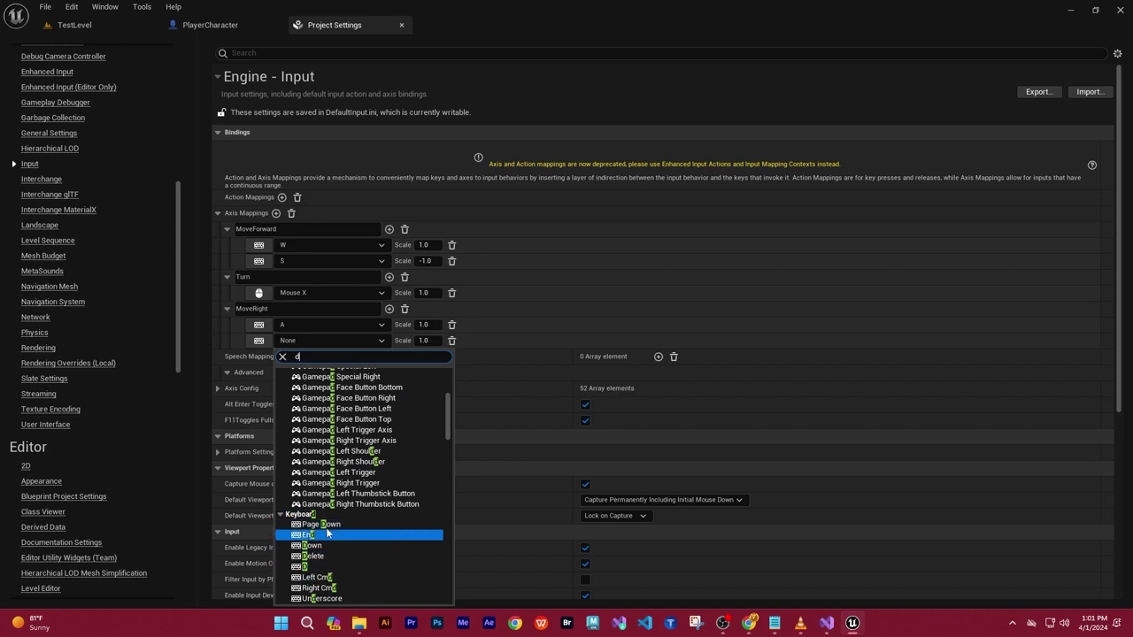
{"action": "left_click", "coordinate": [363, 567]}
{"action": "left_click", "coordinate": [428, 341]}
{"action": "type", "text": "-1"}
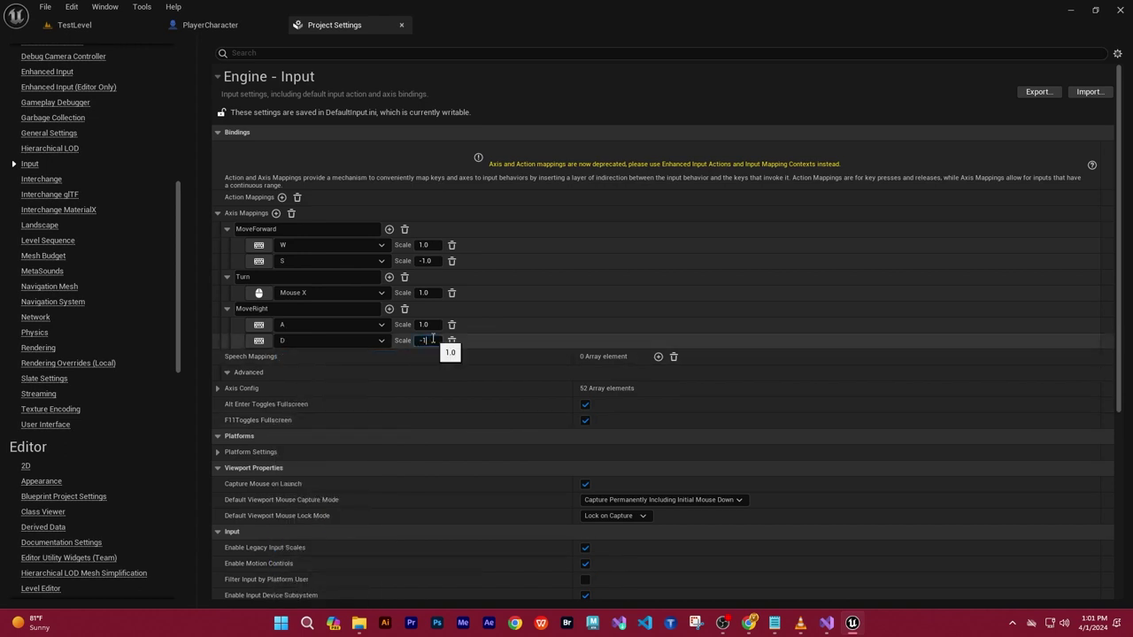
{"action": "left_click", "coordinate": [494, 373]}
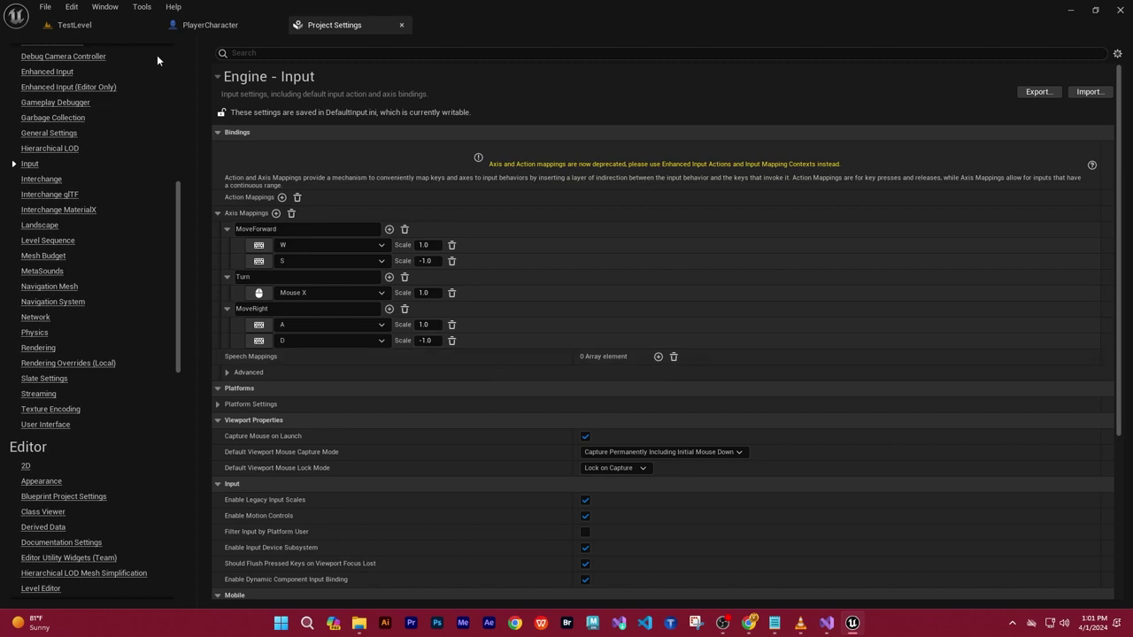
Close Project Settings and the PlayerCharacter blueprint editor
{"action": "left_click", "coordinate": [401, 26]}
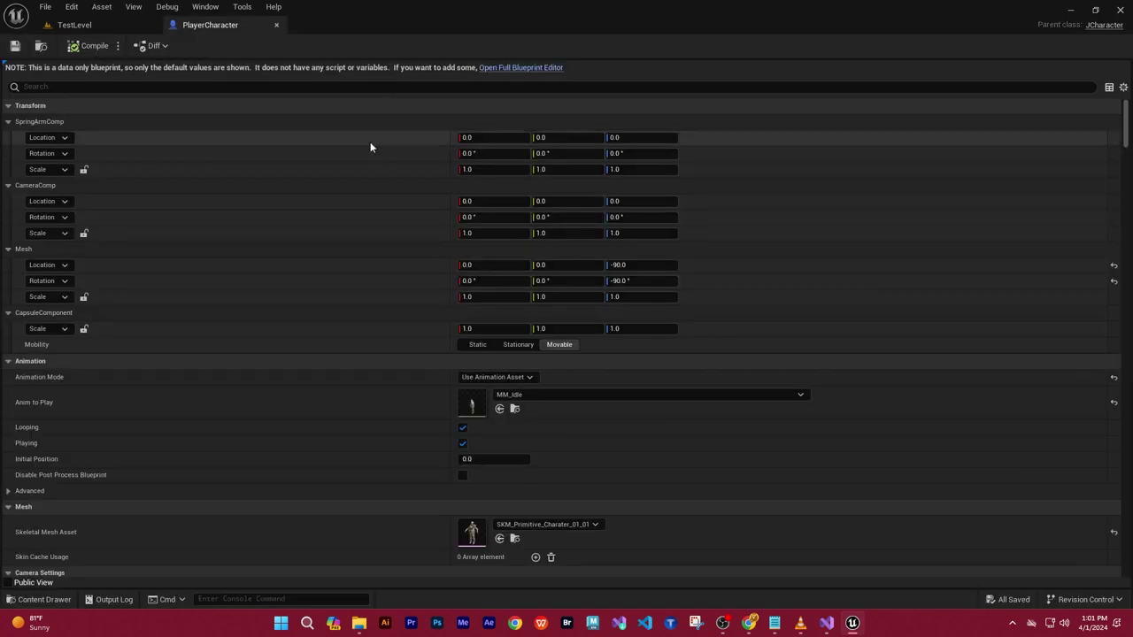
{"action": "left_click", "coordinate": [275, 27]}
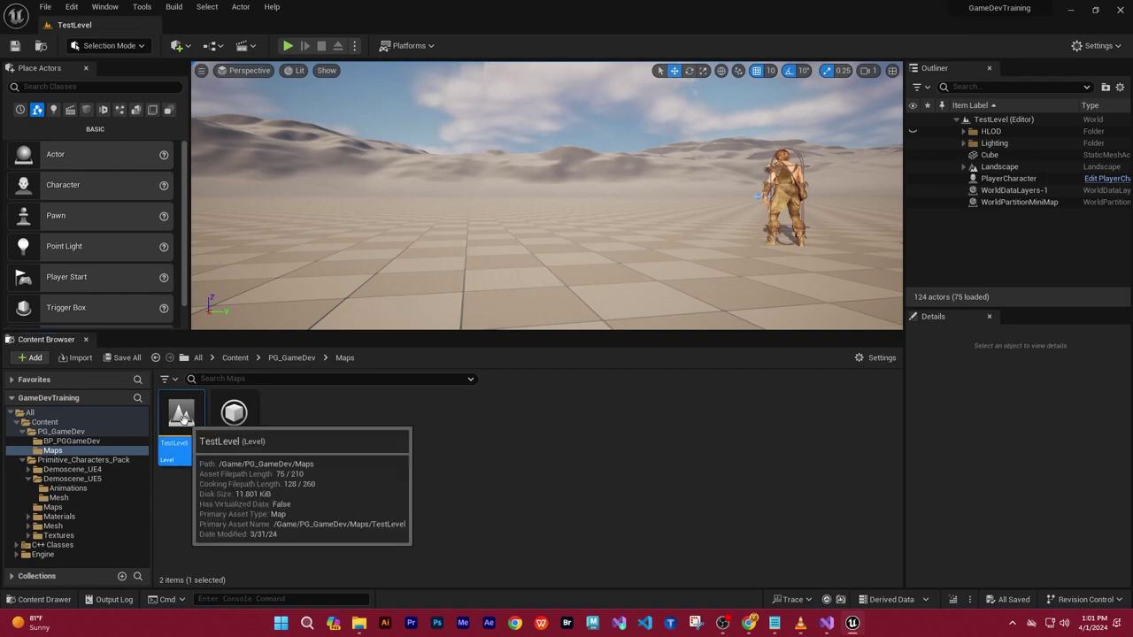
{"action": "left_click", "coordinate": [45, 7]}
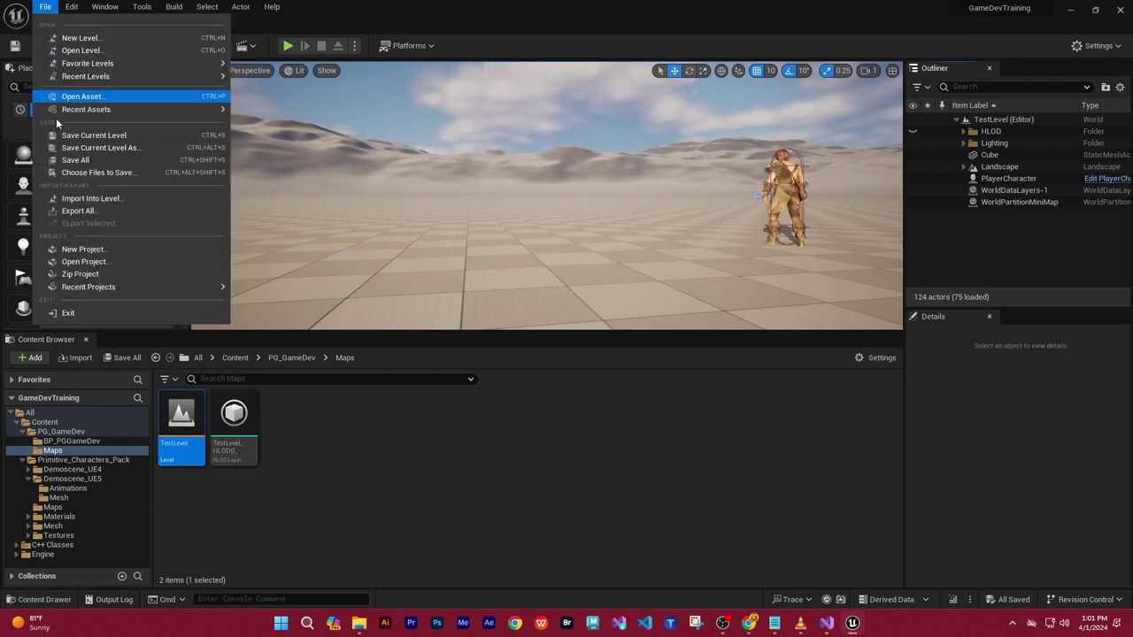
{"action": "left_click", "coordinate": [71, 172]}
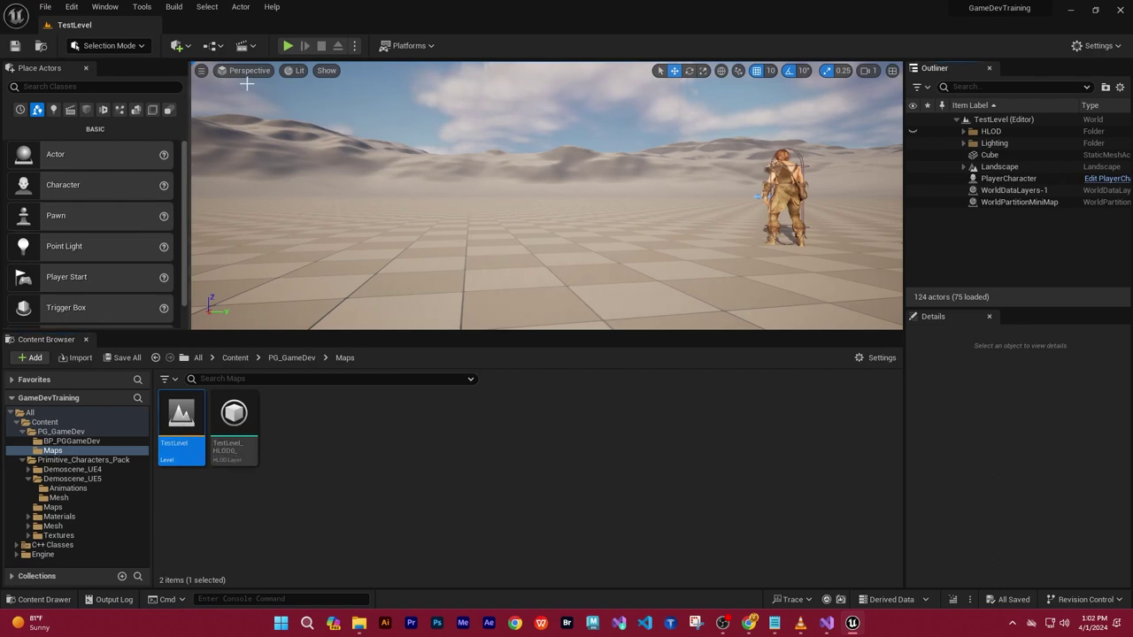
Play-test the new A/D movement in TestLevel, then switch to Visual Studio
{"action": "left_click", "coordinate": [288, 46]}
{"action": "left_click", "coordinate": [538, 261]}
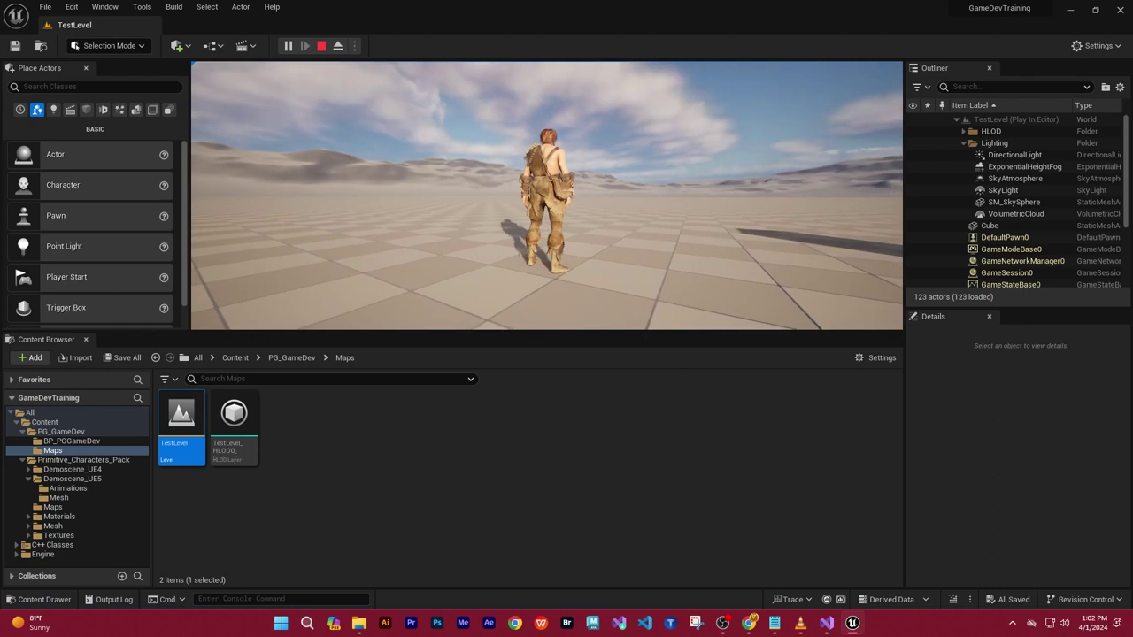
{"action": "key", "text": "Escape"}
{"action": "right_click_drag", "start_coordinate": [615, 288], "coordinate": [672, 288]}
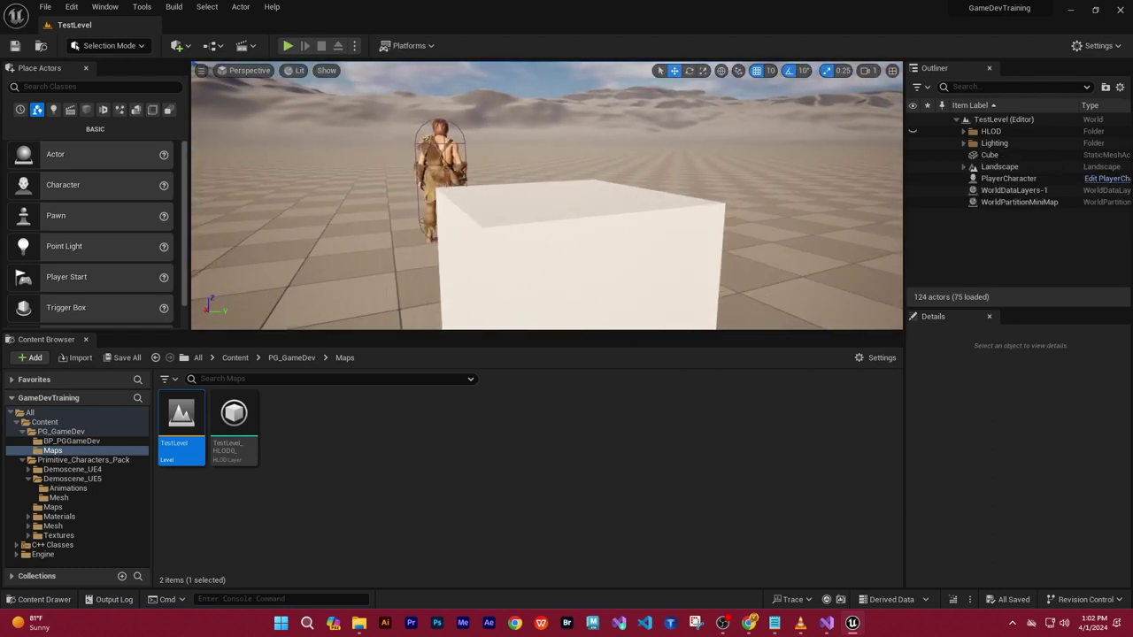
{"action": "right_click_drag", "start_coordinate": [618, 261], "coordinate": [567, 261]}
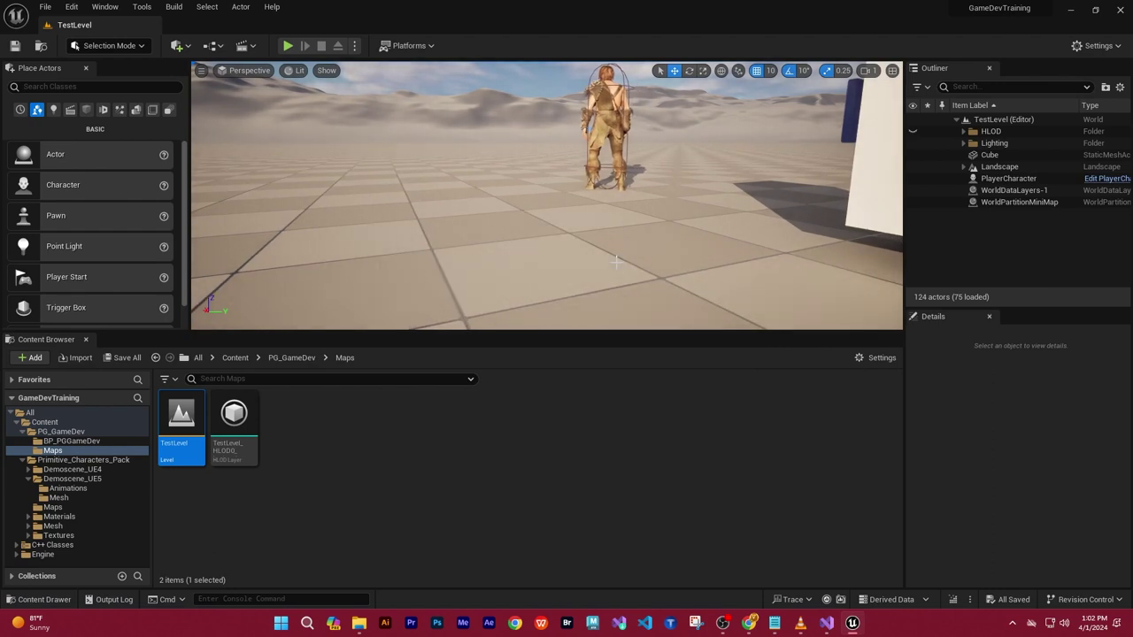
{"action": "left_click", "coordinate": [827, 625]}
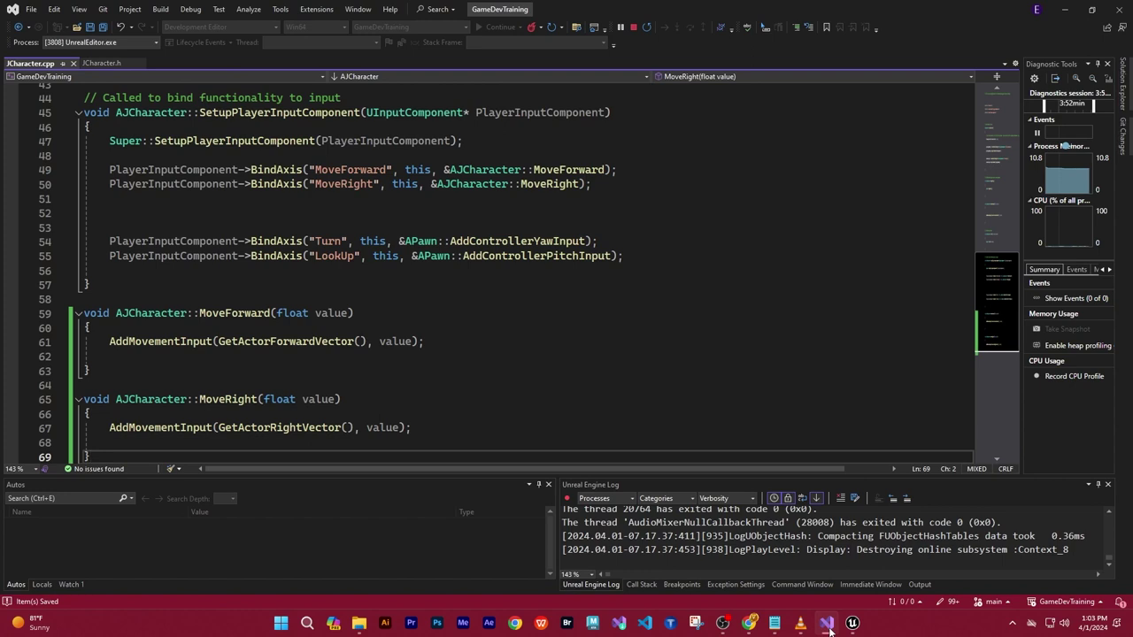
Close the Unreal Editor, start debugging, and decline running the last successful build
{"action": "left_click", "coordinate": [853, 624]}
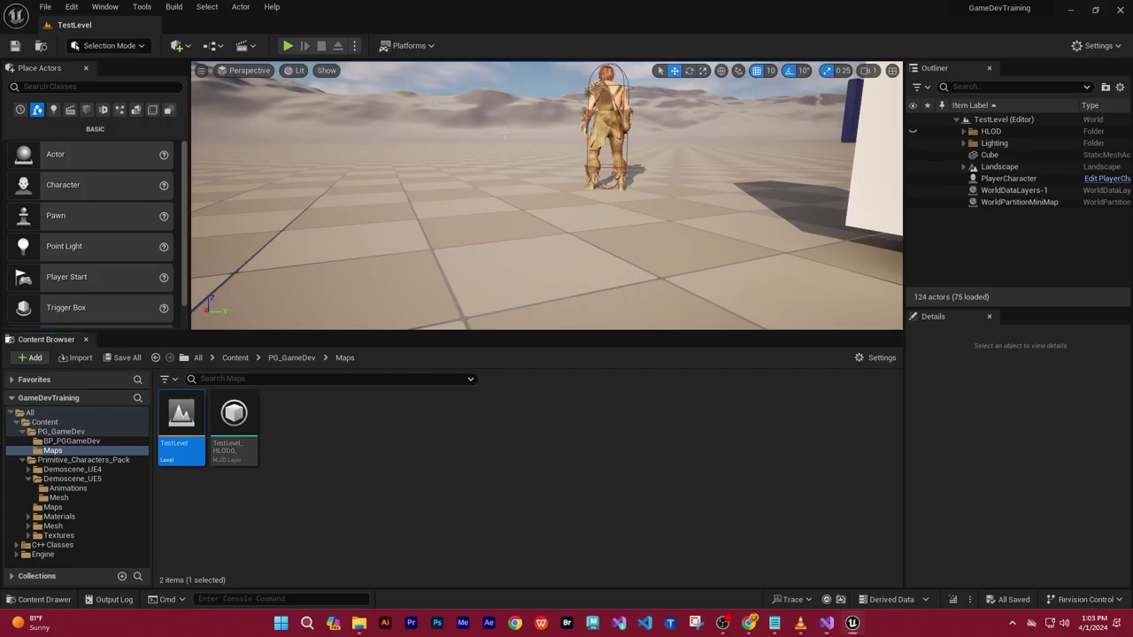
{"action": "left_click", "coordinate": [1119, 11]}
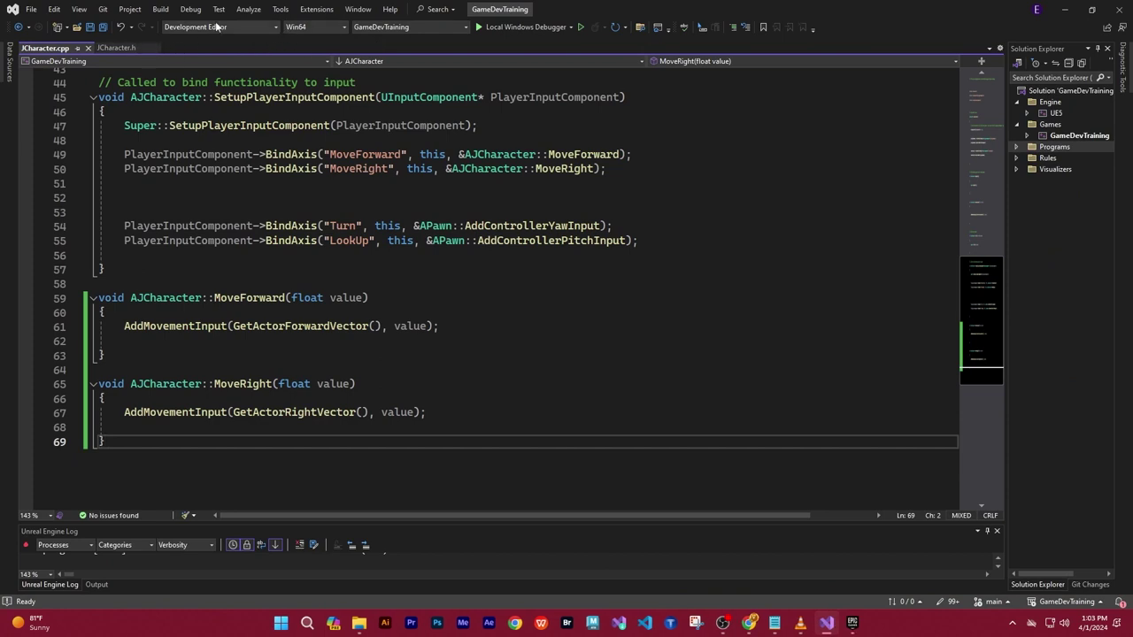
{"action": "left_click", "coordinate": [190, 9]}
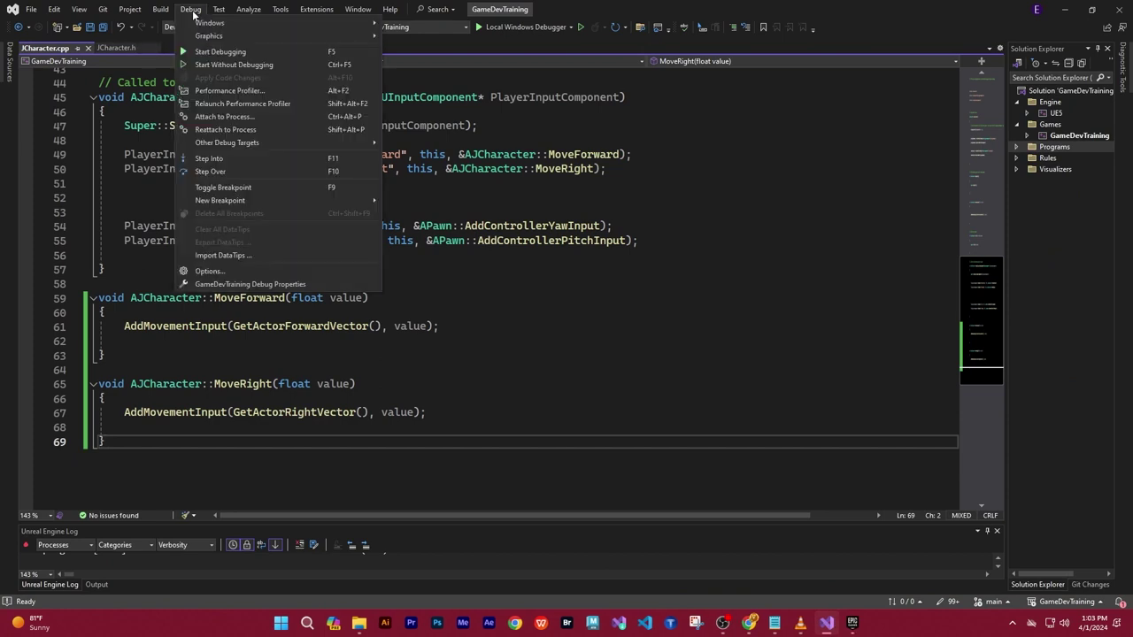
{"action": "left_click", "coordinate": [234, 52]}
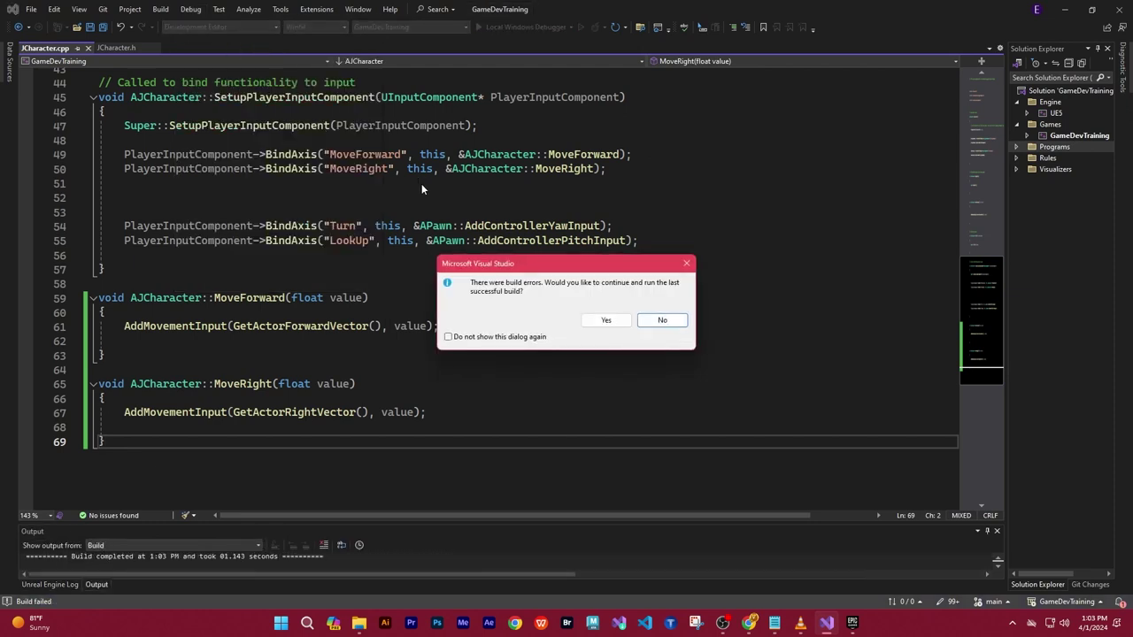
{"action": "left_click", "coordinate": [662, 320]}
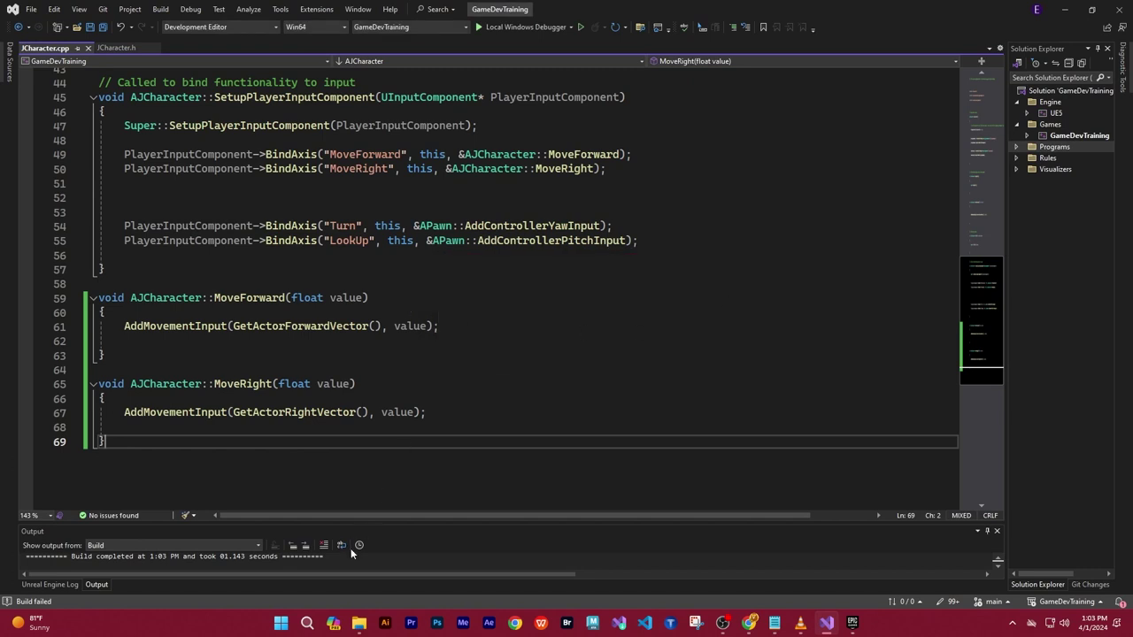
Rebuild the solution and review the errors in the Output pane
{"action": "left_click", "coordinate": [160, 9]}
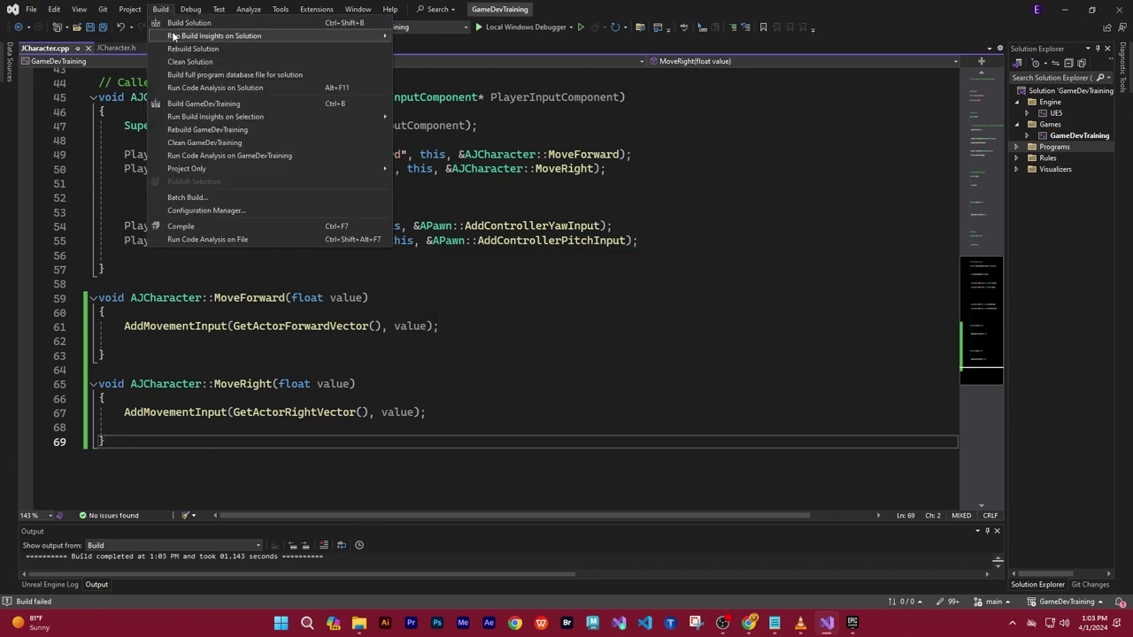
{"action": "left_click", "coordinate": [188, 25]}
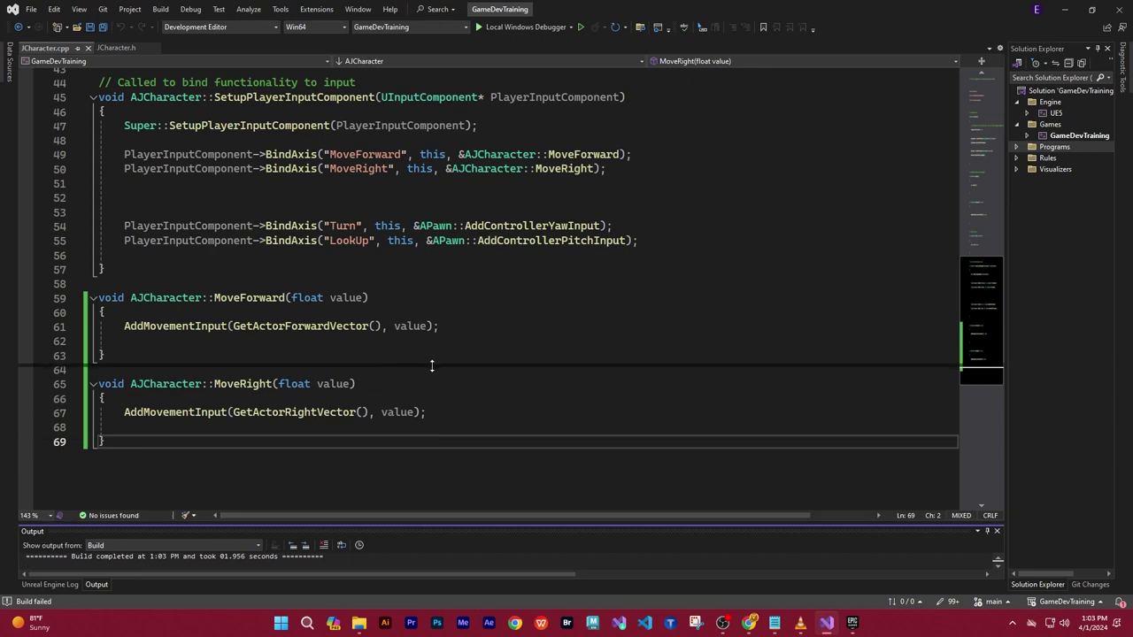
{"action": "left_click_drag", "start_coordinate": [432, 366], "coordinate": [429, 366]}
{"action": "scroll", "coordinate": [460, 435], "scroll_direction": "up", "scroll_amount": 2}
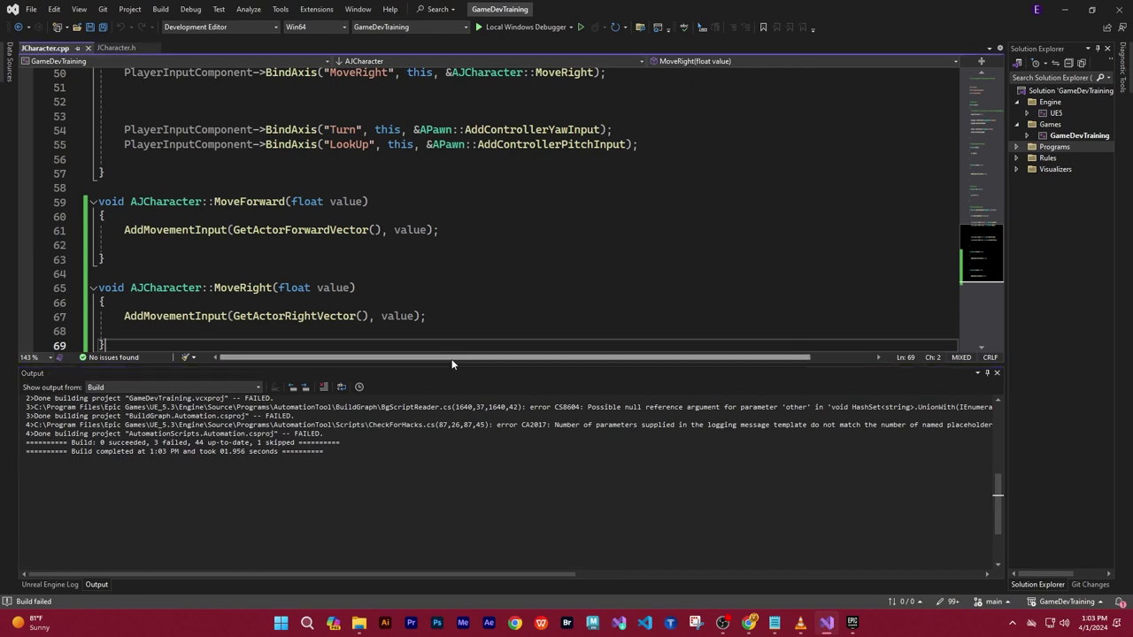
{"action": "scroll", "coordinate": [474, 338], "scroll_direction": "down", "scroll_amount": 2}
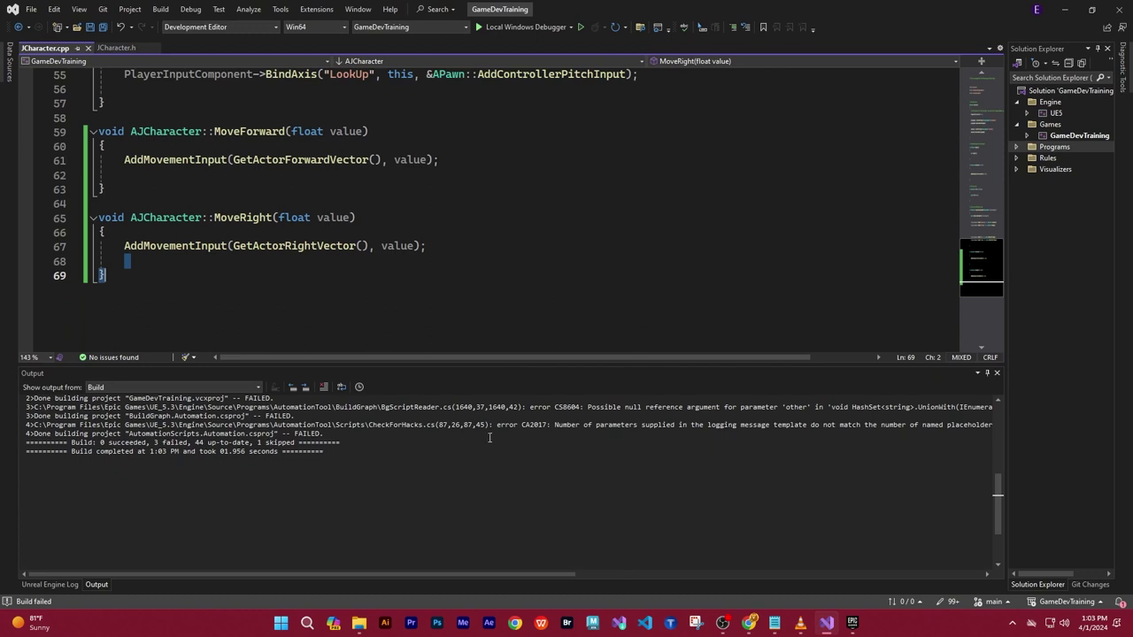
{"action": "left_click_drag", "start_coordinate": [496, 372], "coordinate": [516, 569]}
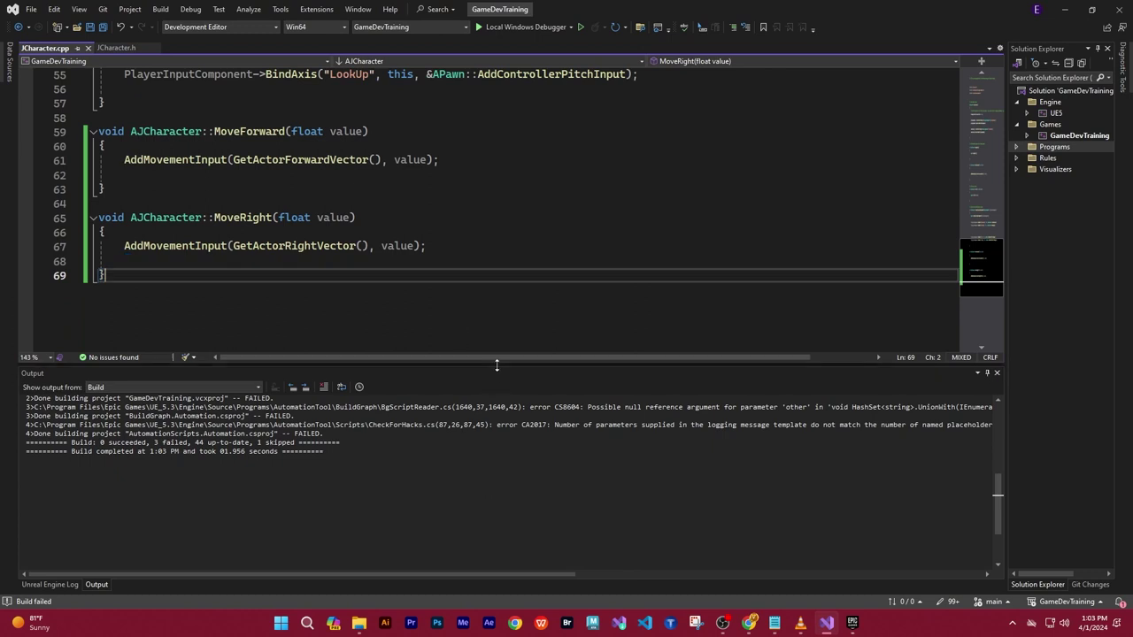
{"action": "scroll", "coordinate": [467, 389], "scroll_direction": "up", "scroll_amount": 4}
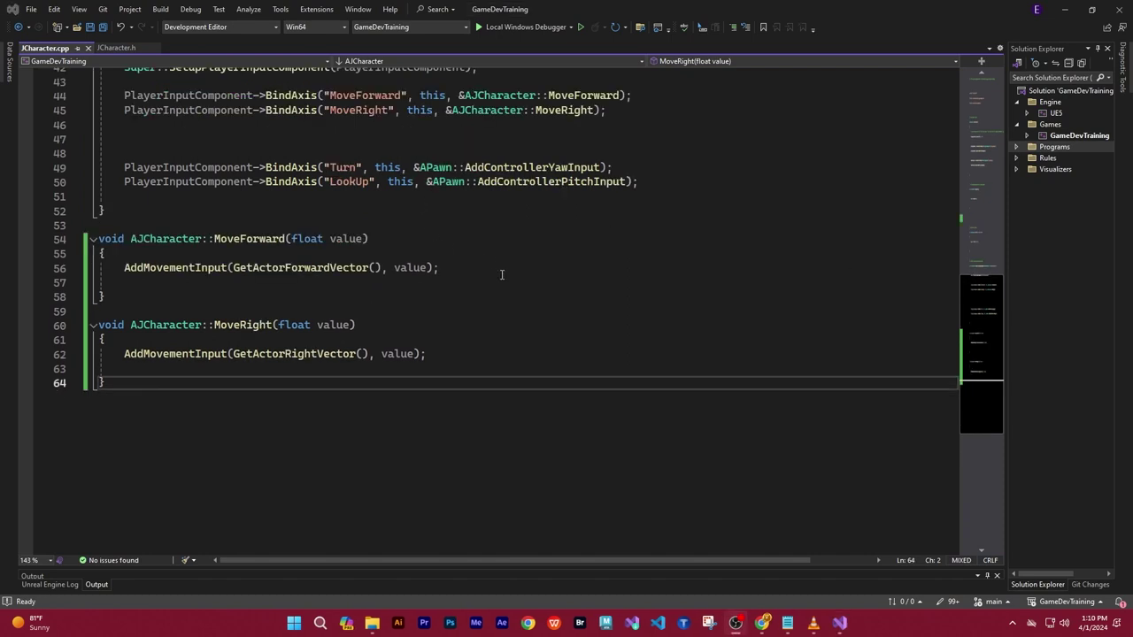
Review the MoveForward code and save all edited JCharacter source files
{"action": "left_click", "coordinate": [539, 285]}
{"action": "scroll", "coordinate": [541, 292], "scroll_direction": "up", "scroll_amount": 3}
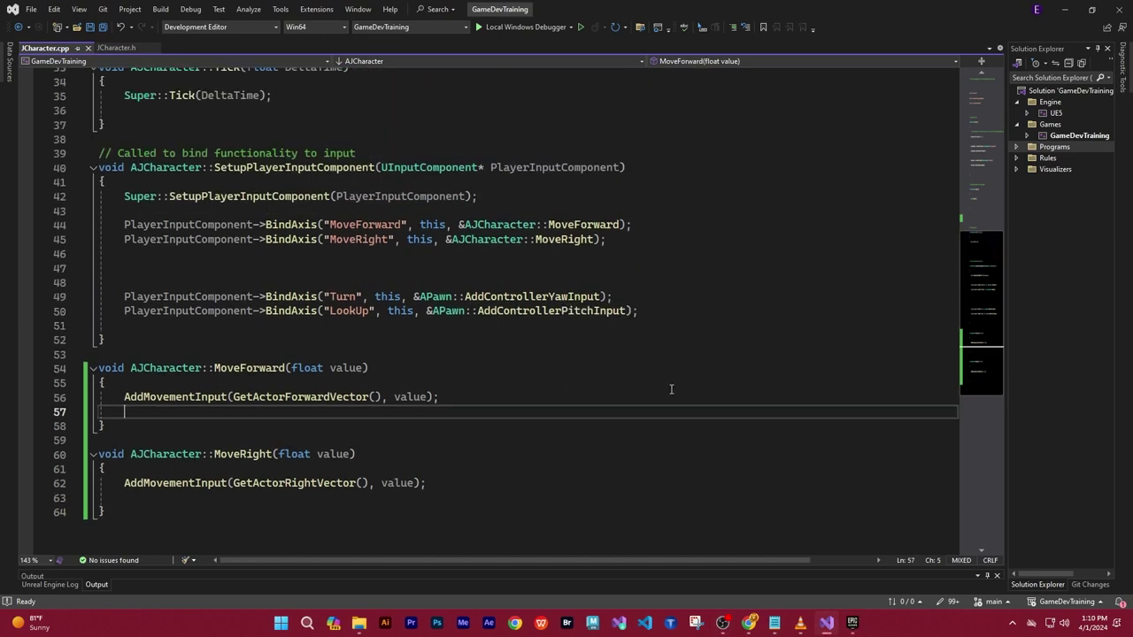
{"action": "key", "text": "Up"}
{"action": "key", "text": "Up"}
{"action": "scroll", "coordinate": [926, 295], "scroll_direction": "down", "scroll_amount": 2}
{"action": "scroll", "coordinate": [986, 282], "scroll_direction": "up", "scroll_amount": 1}
{"action": "left_click_drag", "start_coordinate": [986, 281], "coordinate": [978, 151]}
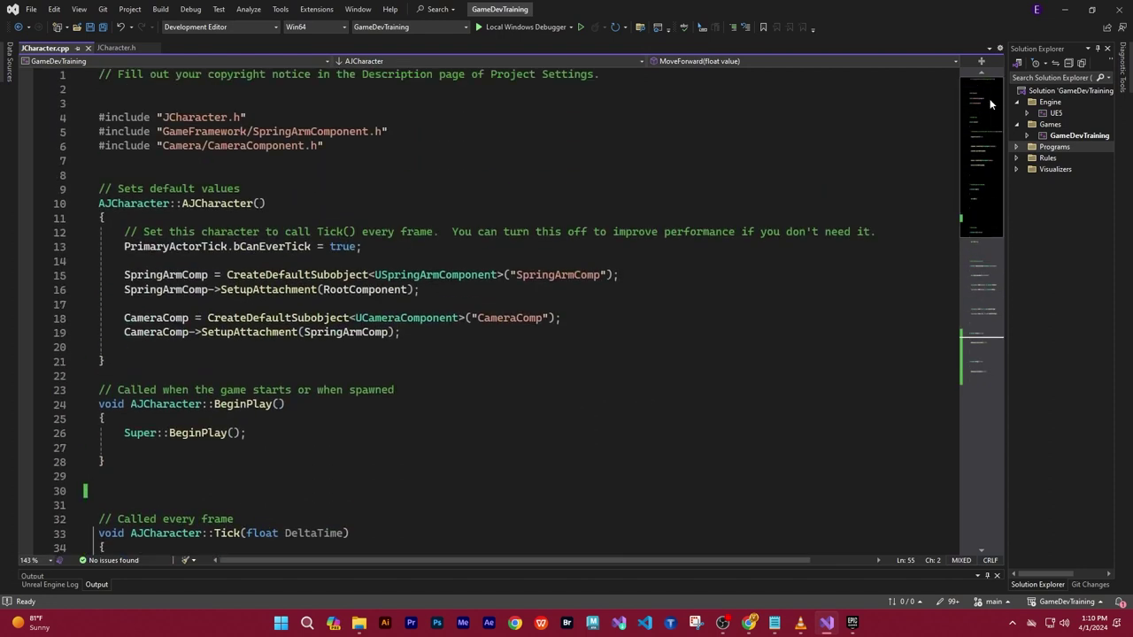
{"action": "left_click", "coordinate": [31, 9]}
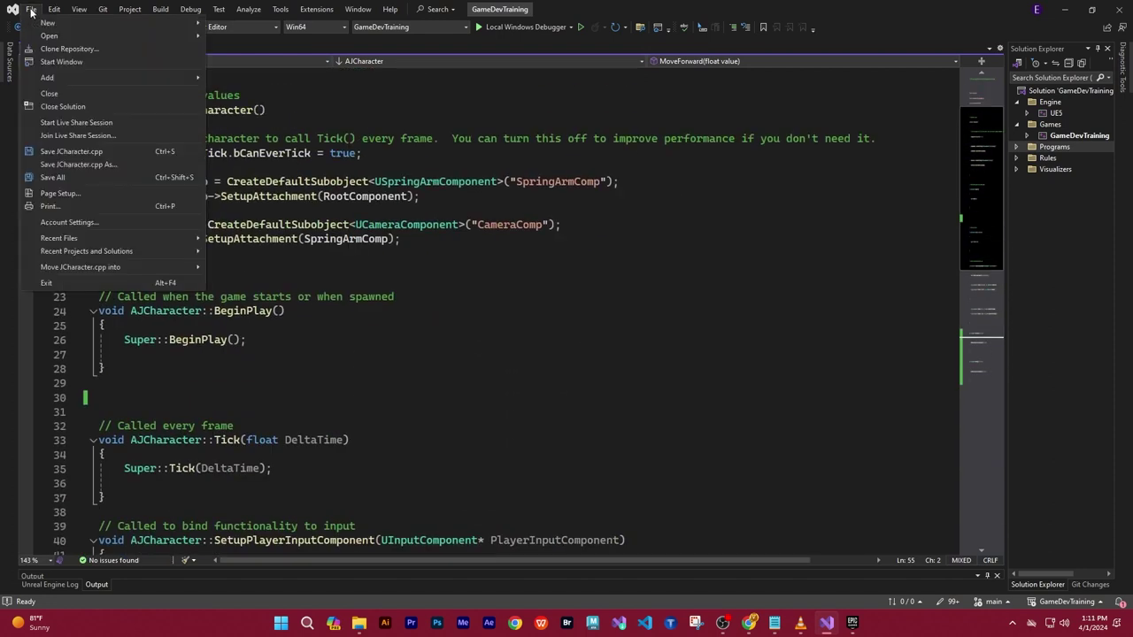
{"action": "left_click", "coordinate": [66, 178]}
Start debugging to launch GameDevTraining in the Unreal Editor
{"action": "left_click_drag", "start_coordinate": [984, 221], "coordinate": [982, 235]}
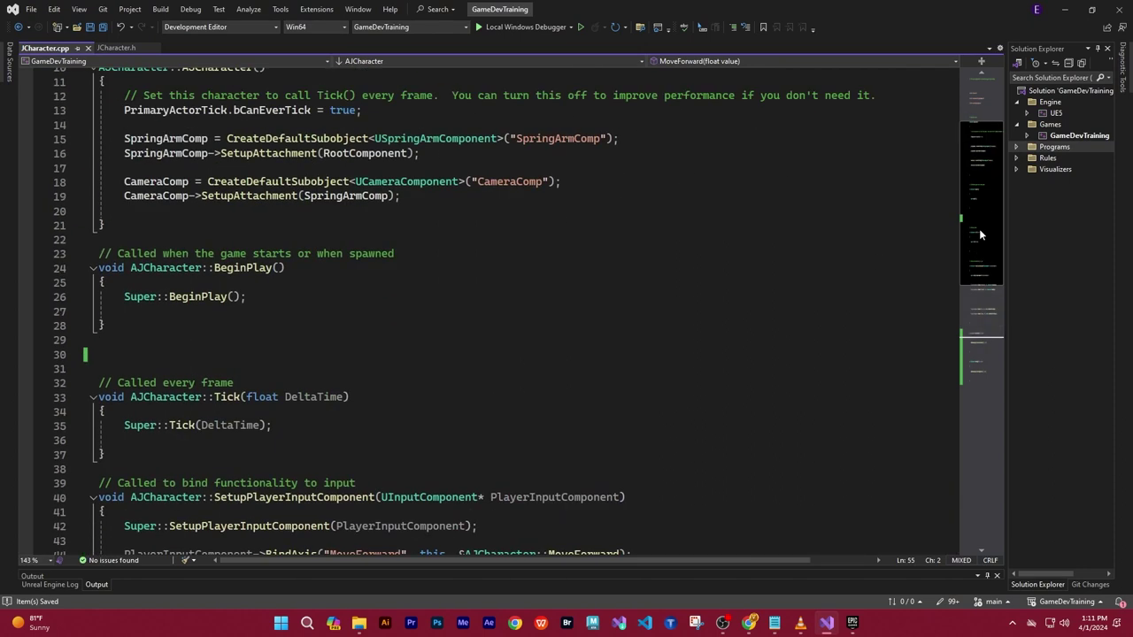
{"action": "left_click", "coordinate": [190, 9]}
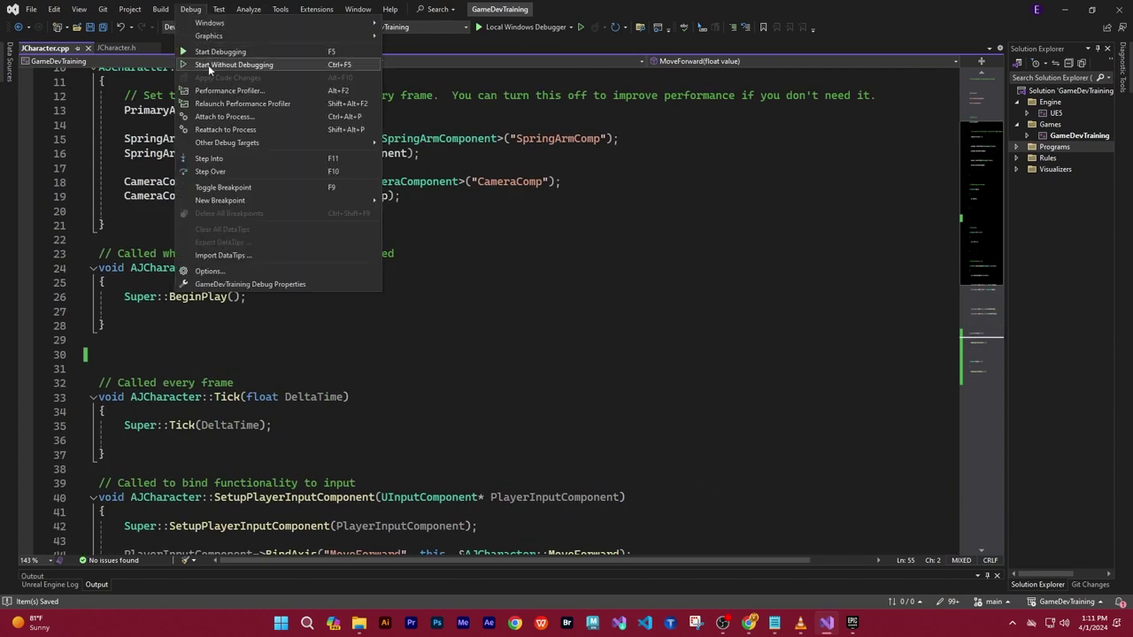
{"action": "left_click", "coordinate": [223, 49]}
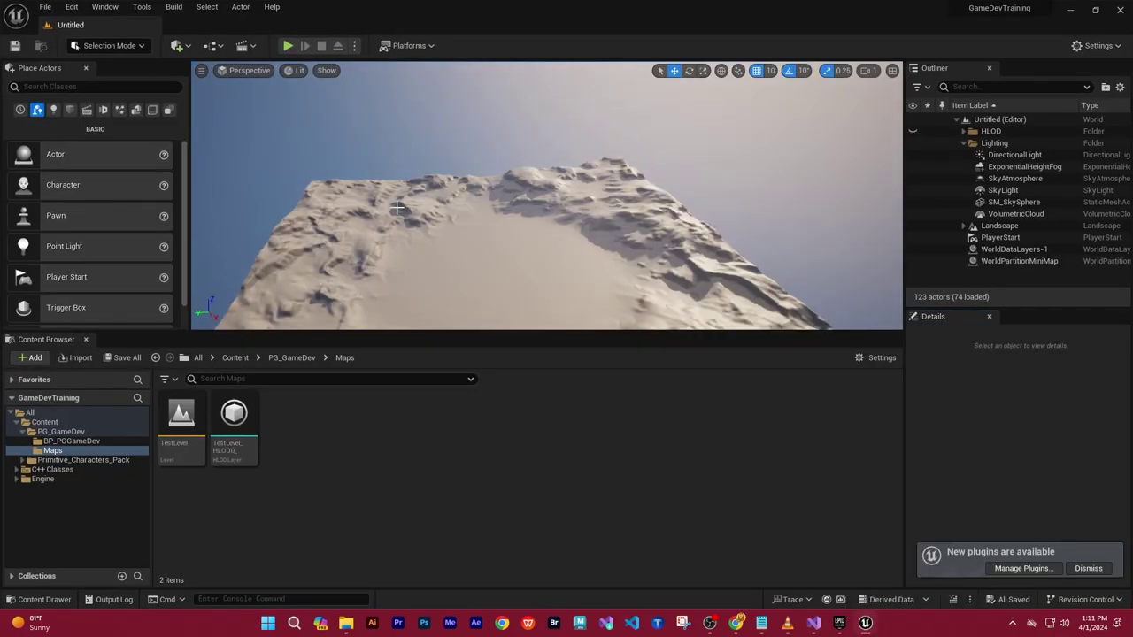
Open TestLevel from the Content Browser and play it, capturing the mouse in the viewport
{"action": "left_click", "coordinate": [181, 423]}
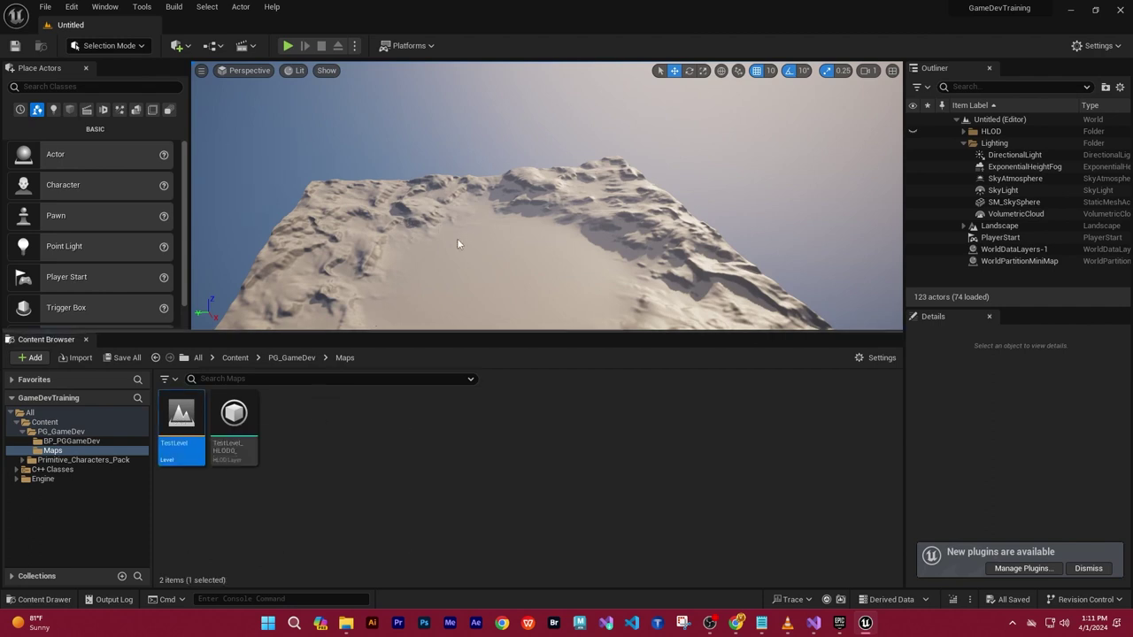
{"action": "left_click", "coordinate": [316, 409]}
{"action": "double_click", "coordinate": [194, 417]}
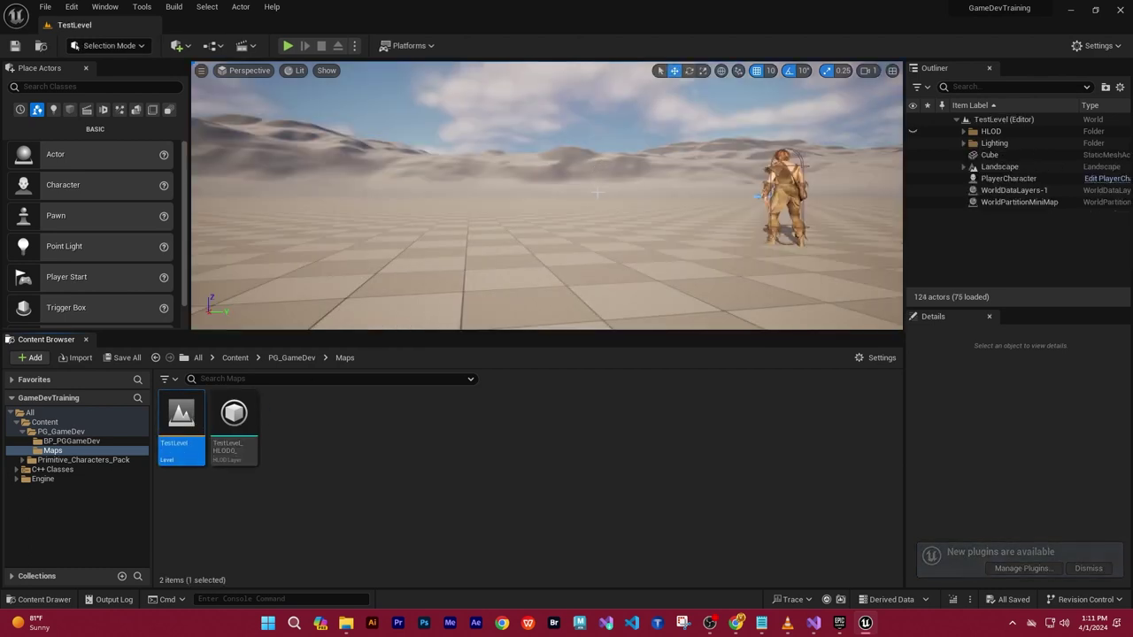
{"action": "left_click", "coordinate": [287, 46]}
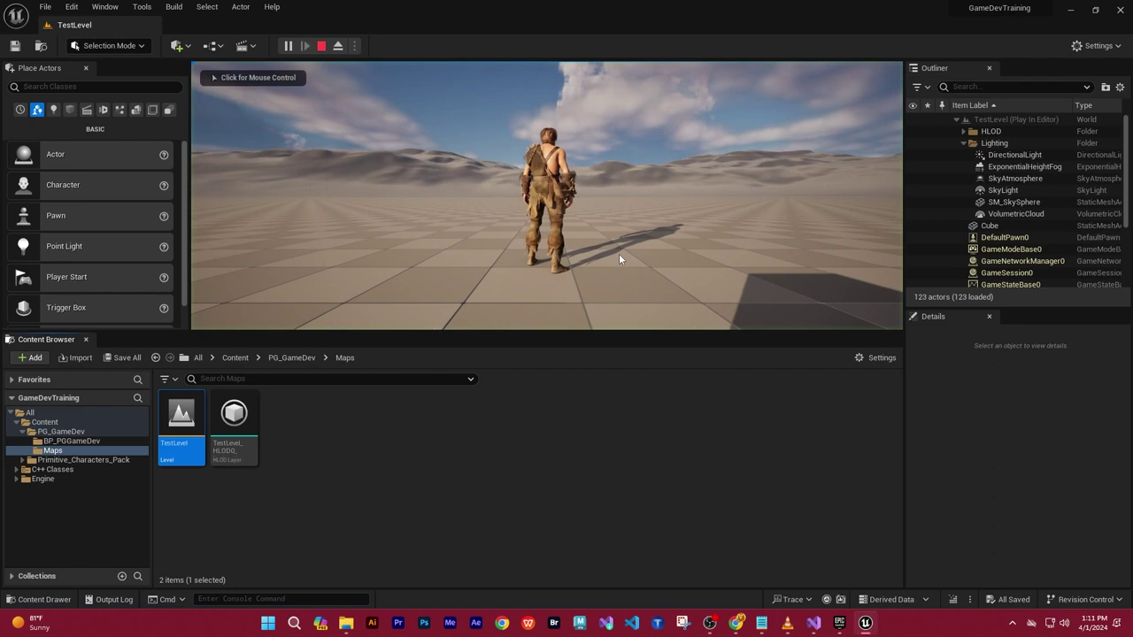
{"action": "left_click", "coordinate": [619, 257]}
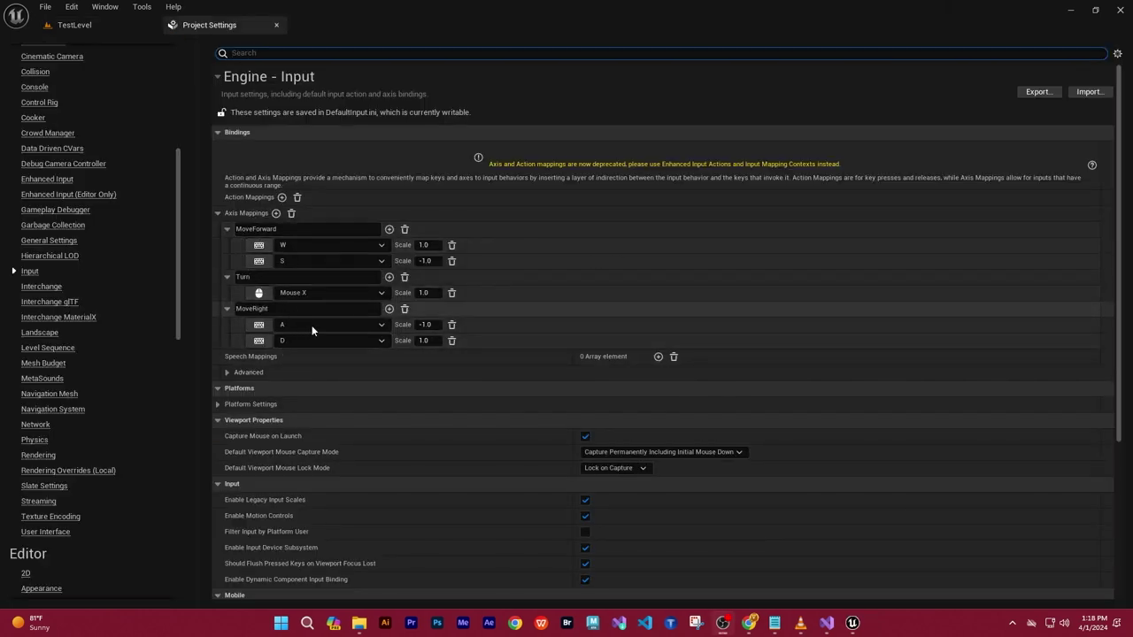
Add an axis mapping named LookUp and expand it to show its key choices
{"action": "left_click", "coordinate": [275, 213]}
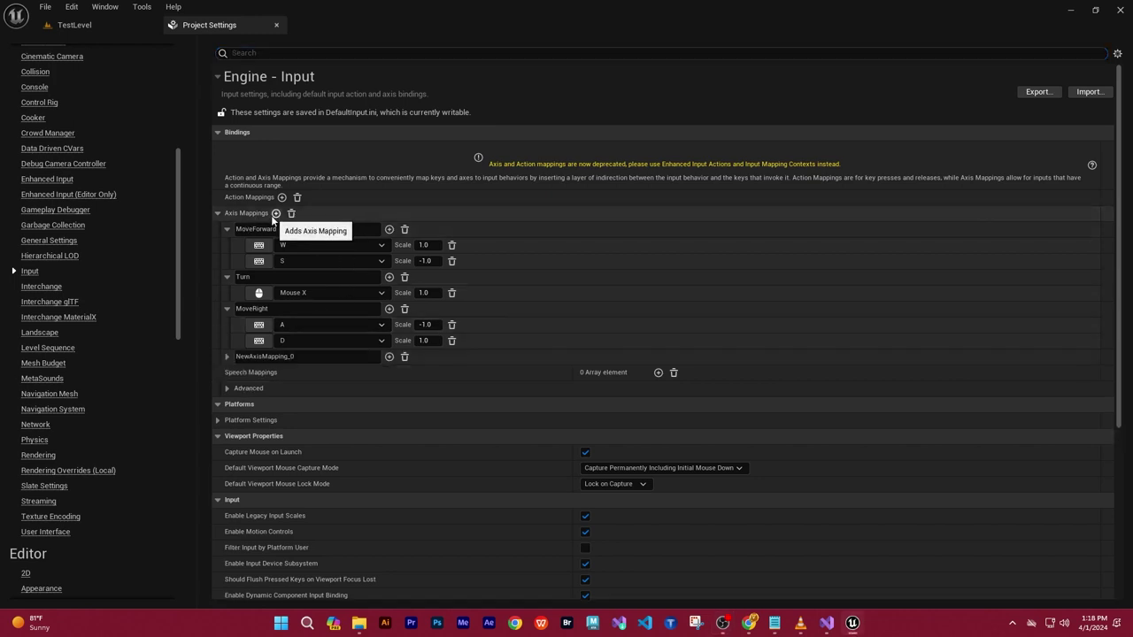
{"action": "left_click", "coordinate": [303, 357]}
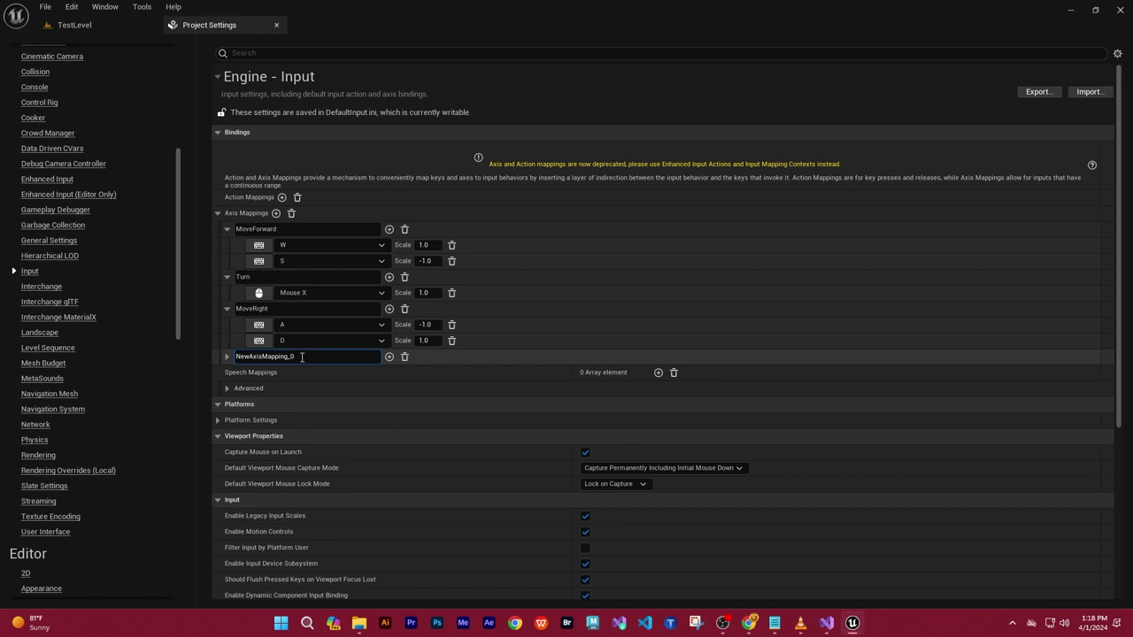
{"action": "double_click", "coordinate": [301, 357]}
{"action": "type", "text": "Loo"}
{"action": "left_click", "coordinate": [227, 357]}
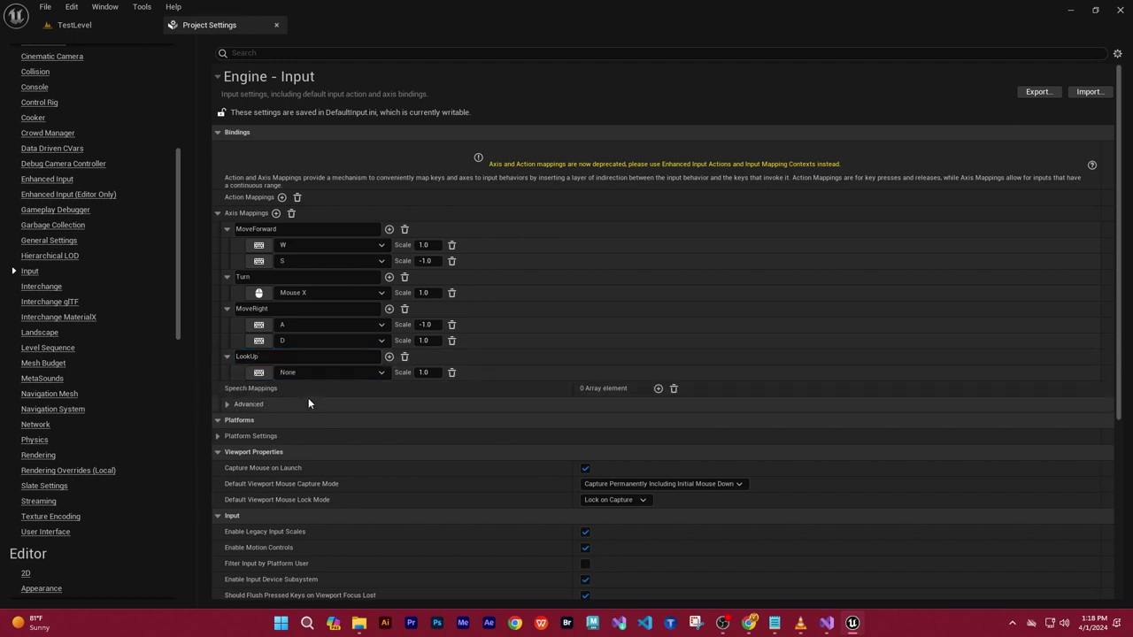
{"action": "left_click", "coordinate": [382, 372]}
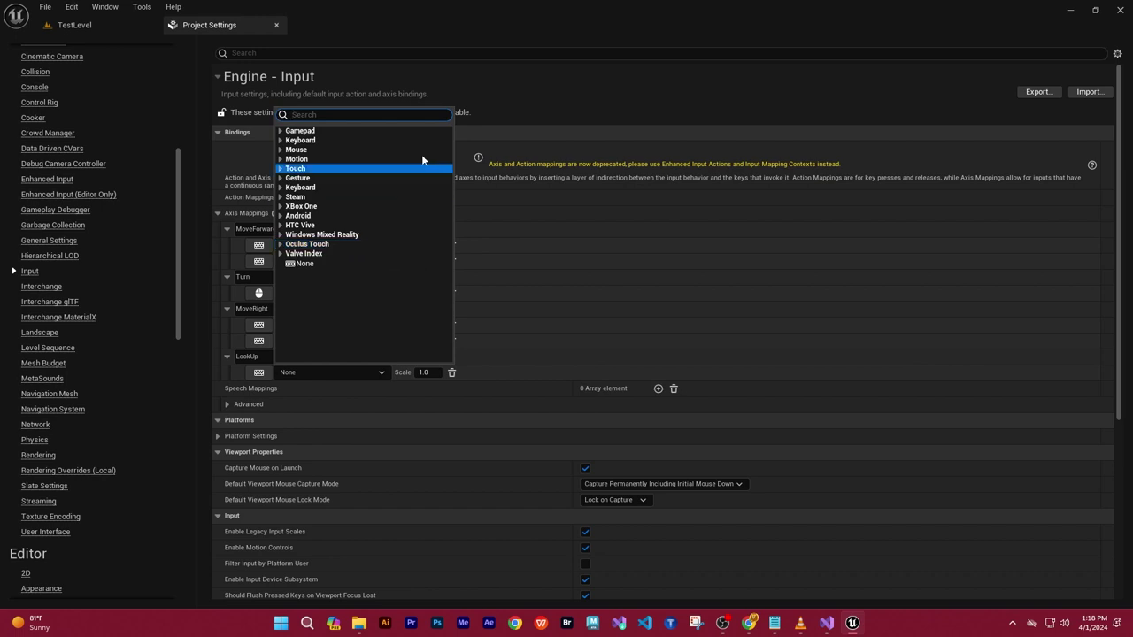
Bind LookUp to Mouse Y and close Project Settings to return to TestLevel
{"action": "left_click", "coordinate": [519, 95]}
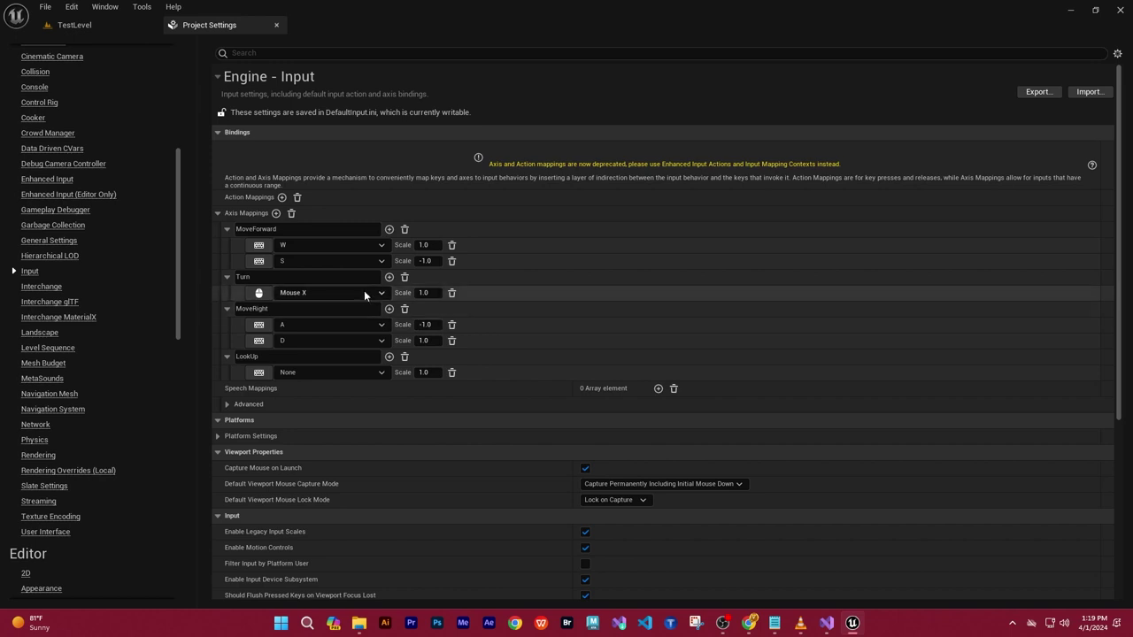
{"action": "left_click", "coordinate": [379, 373]}
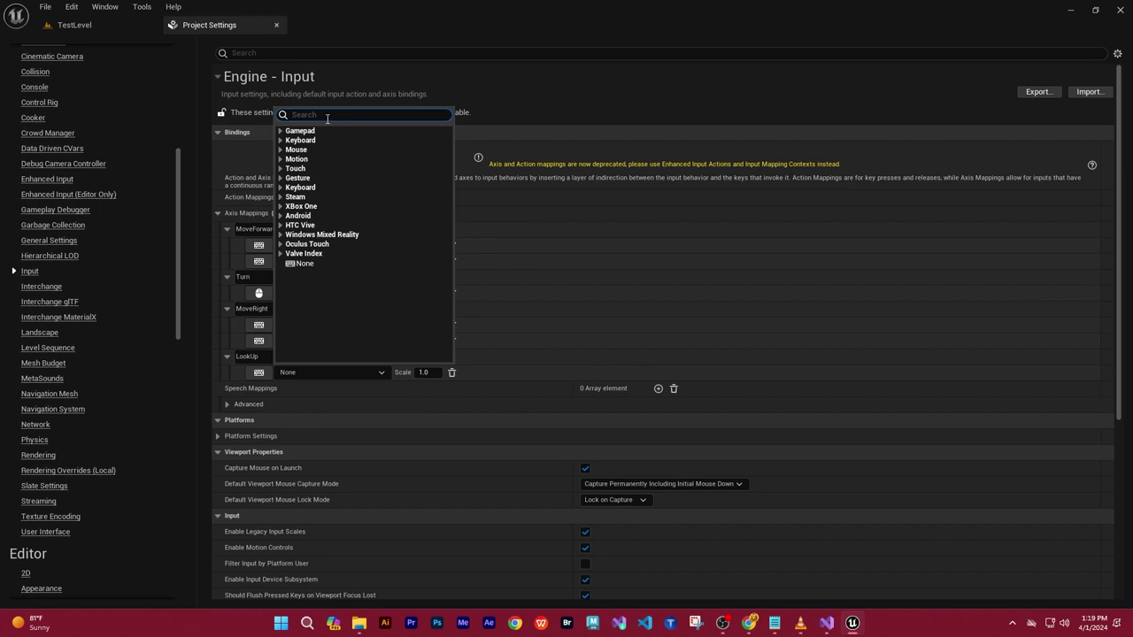
{"action": "type", "text": "mous"}
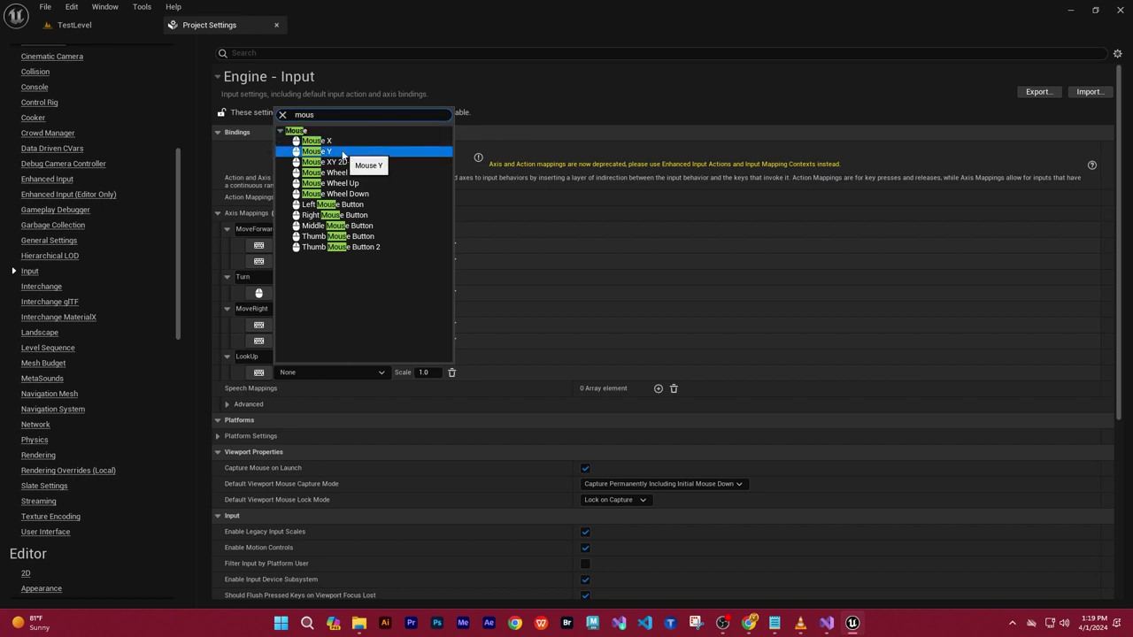
{"action": "left_click", "coordinate": [343, 152]}
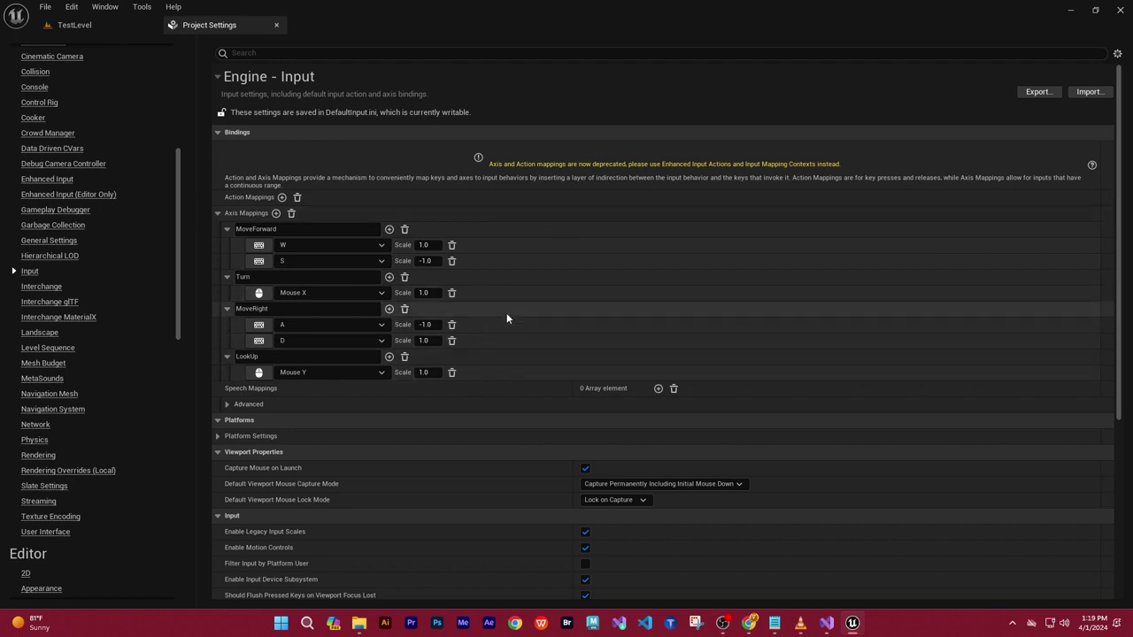
{"action": "left_click", "coordinate": [275, 26]}
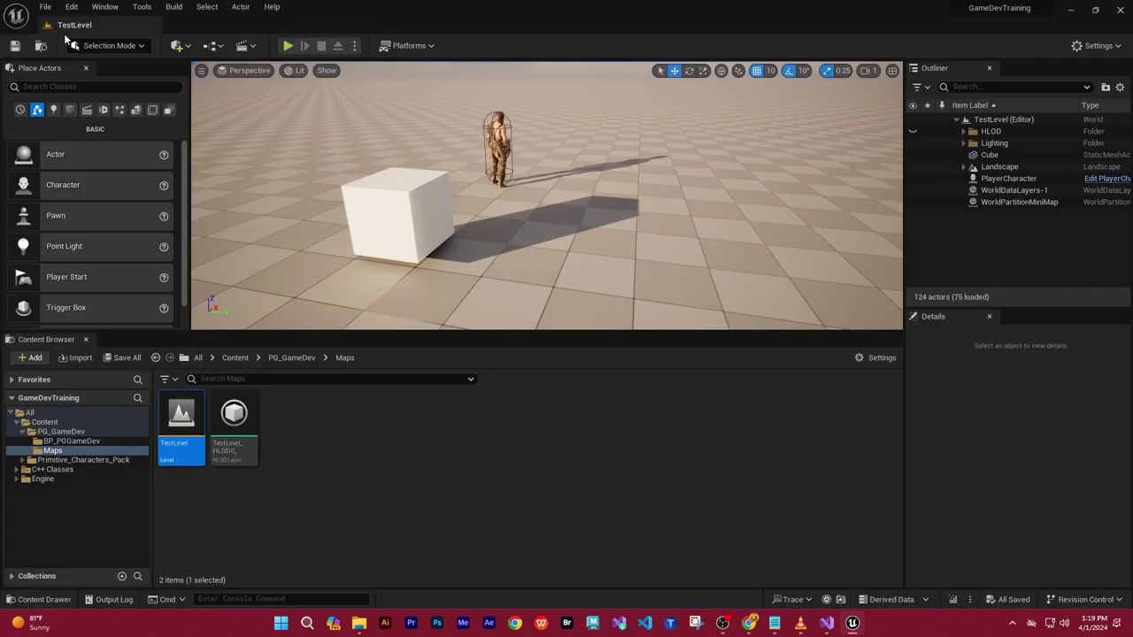
Save all work, enlarge the level viewport and turn the view toward the character
{"action": "left_click", "coordinate": [46, 6]}
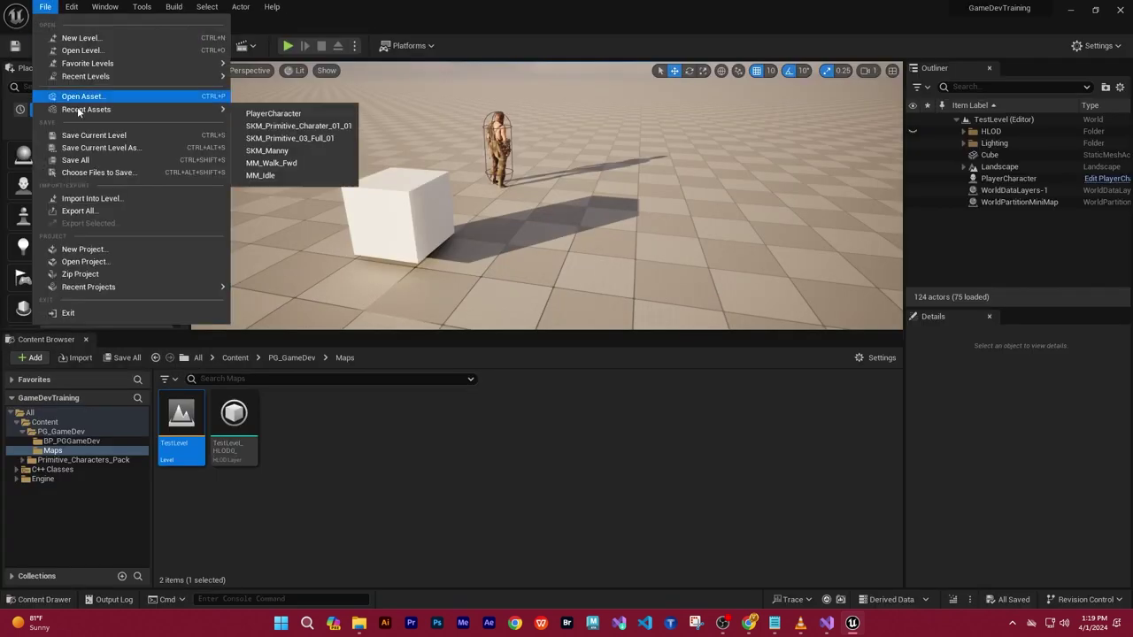
{"action": "left_click", "coordinate": [93, 161]}
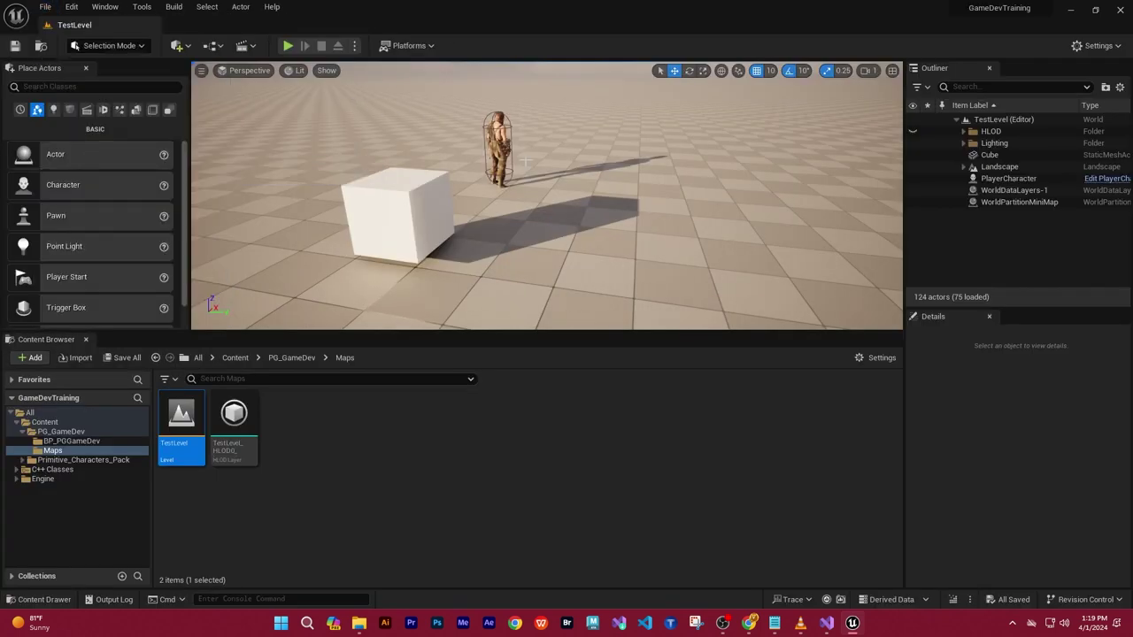
{"action": "left_click_drag", "start_coordinate": [617, 332], "coordinate": [616, 428]}
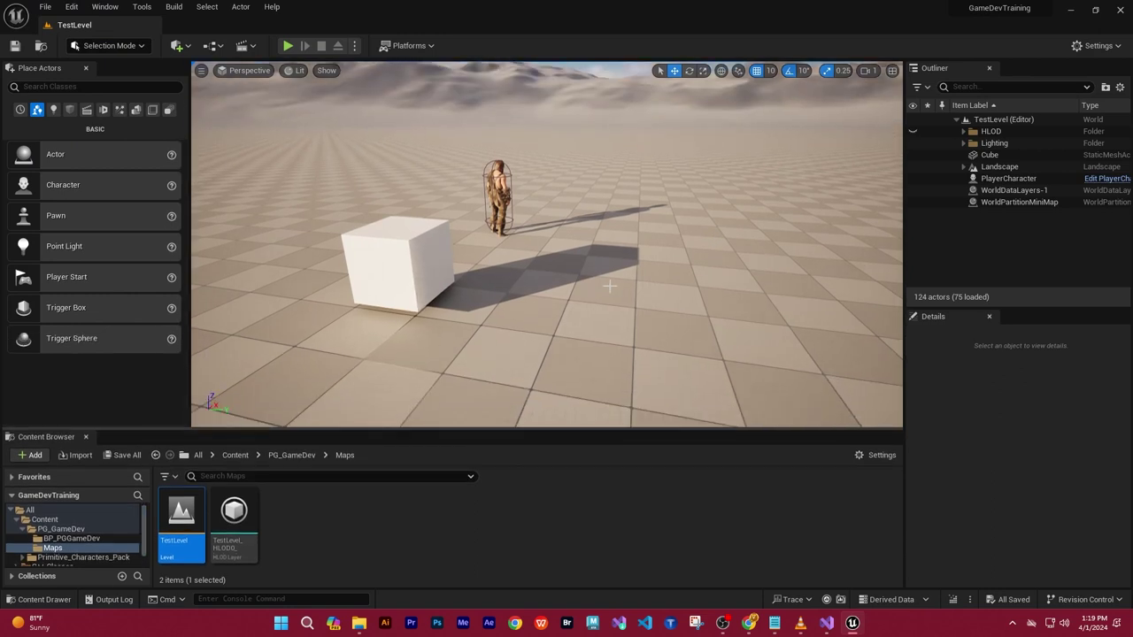
{"action": "right_click_drag", "start_coordinate": [619, 354], "coordinate": [442, 354]}
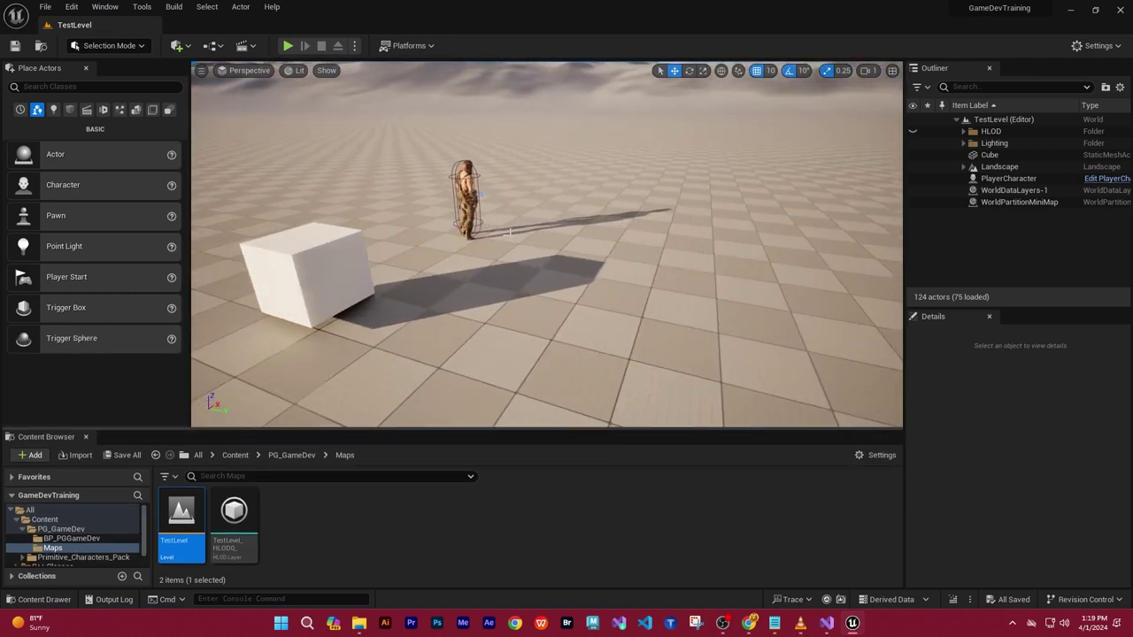
Play TestLevel, walk the character with D and W, then stop with Esc
{"action": "left_click", "coordinate": [288, 45]}
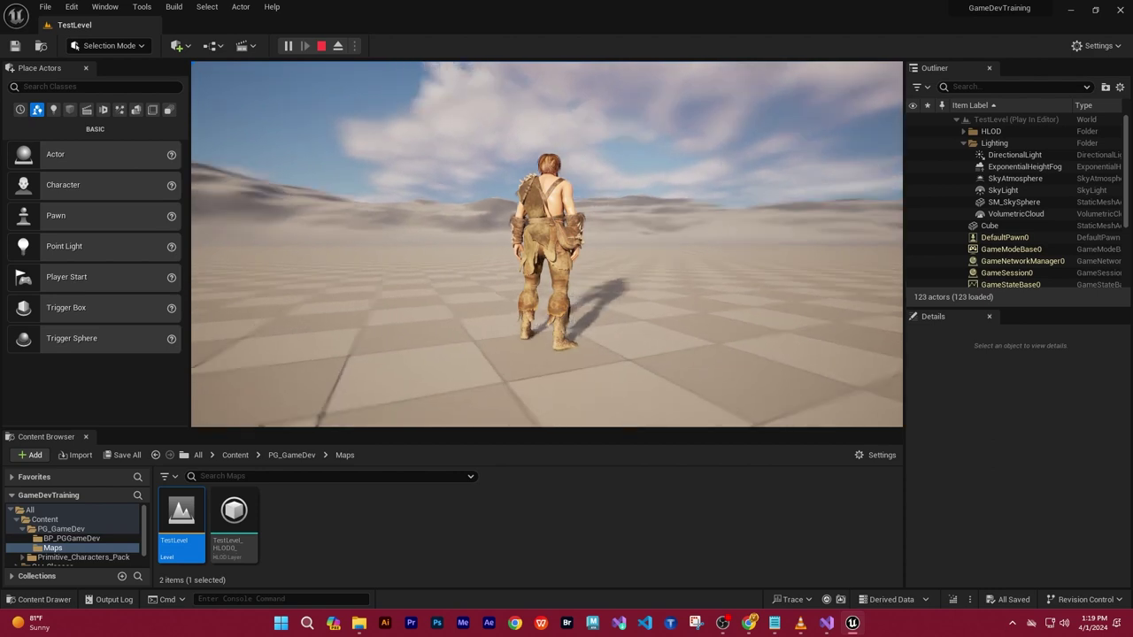
{"action": "key", "text": "d"}
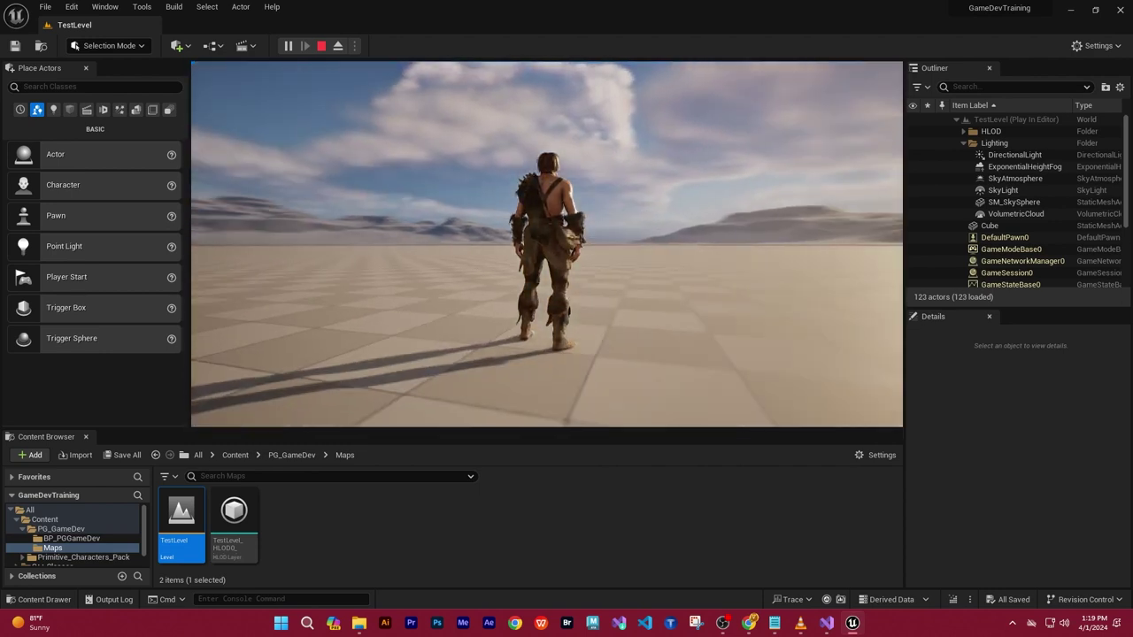
{"action": "key", "text": "w"}
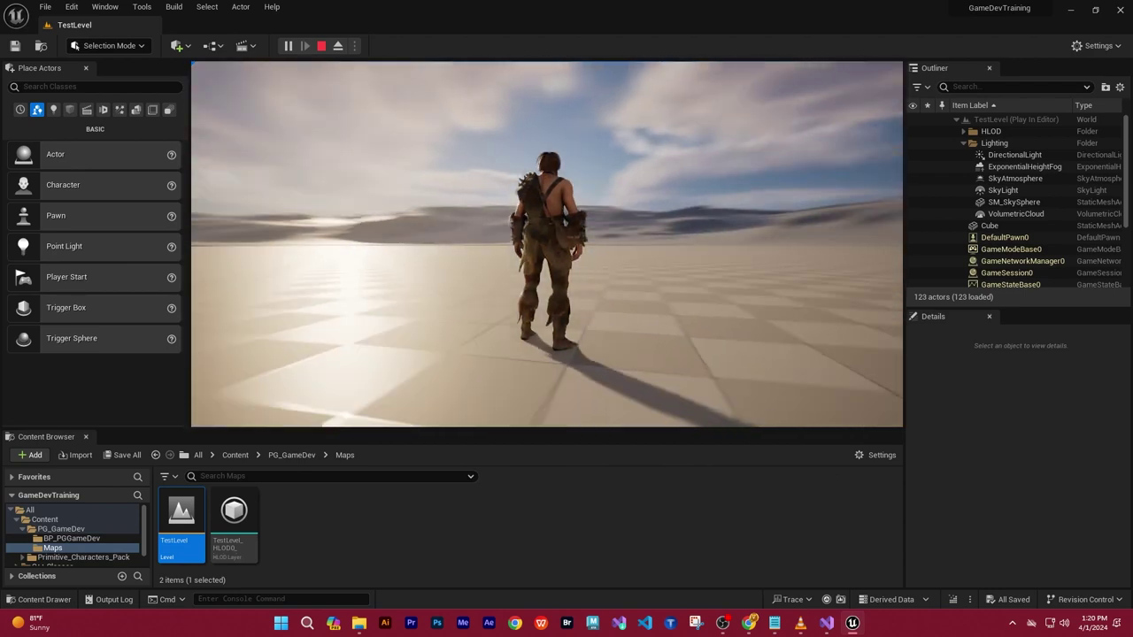
{"action": "key", "text": "Escape"}
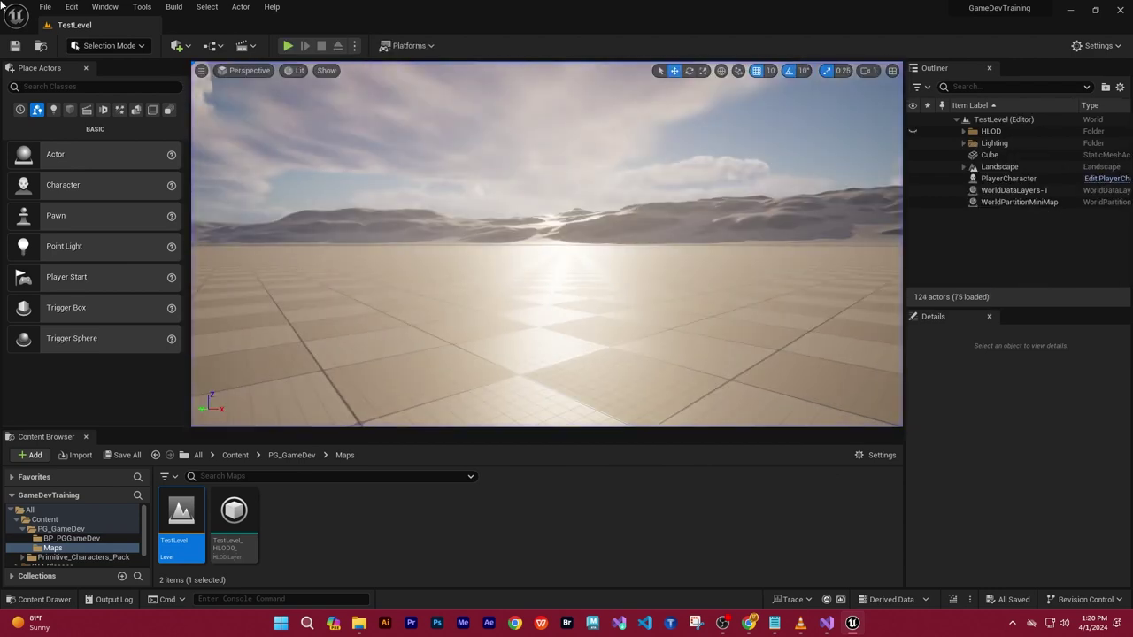
Open Project Settings and go to the Input binding section
{"action": "left_click", "coordinate": [72, 6]}
{"action": "left_click", "coordinate": [46, 7]}
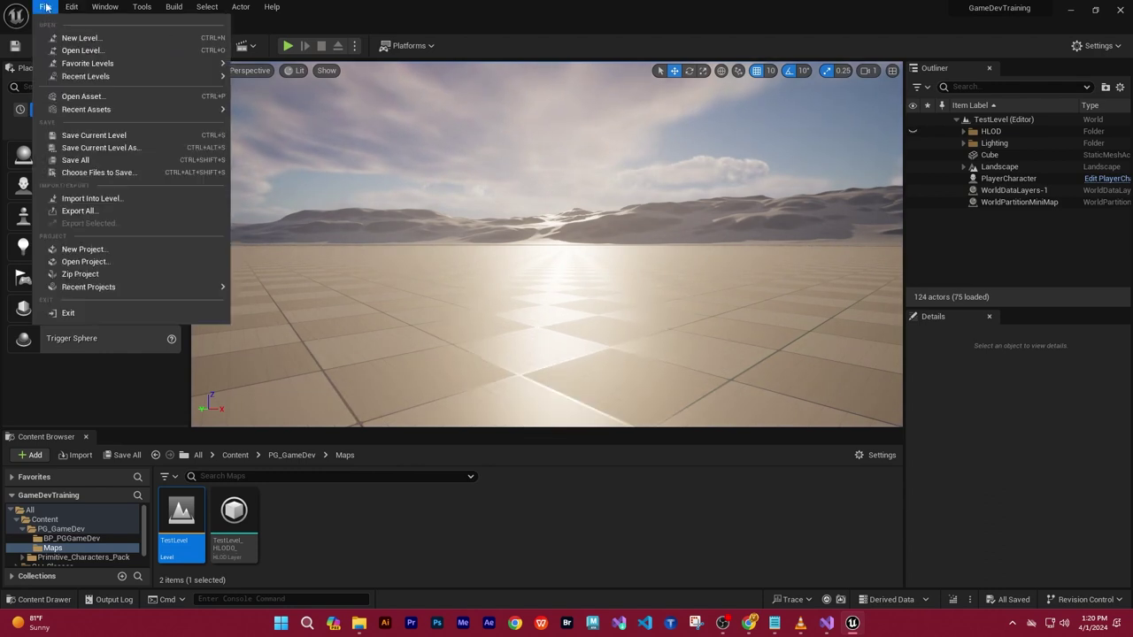
{"action": "mouse_move", "coordinate": [71, 6]}
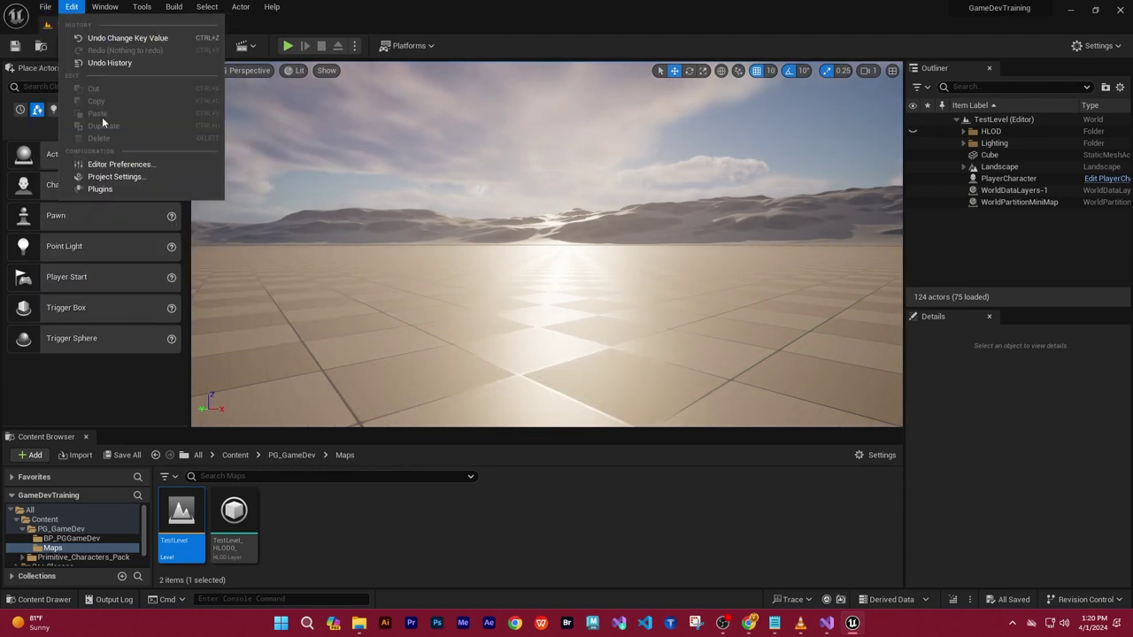
{"action": "left_click", "coordinate": [115, 176]}
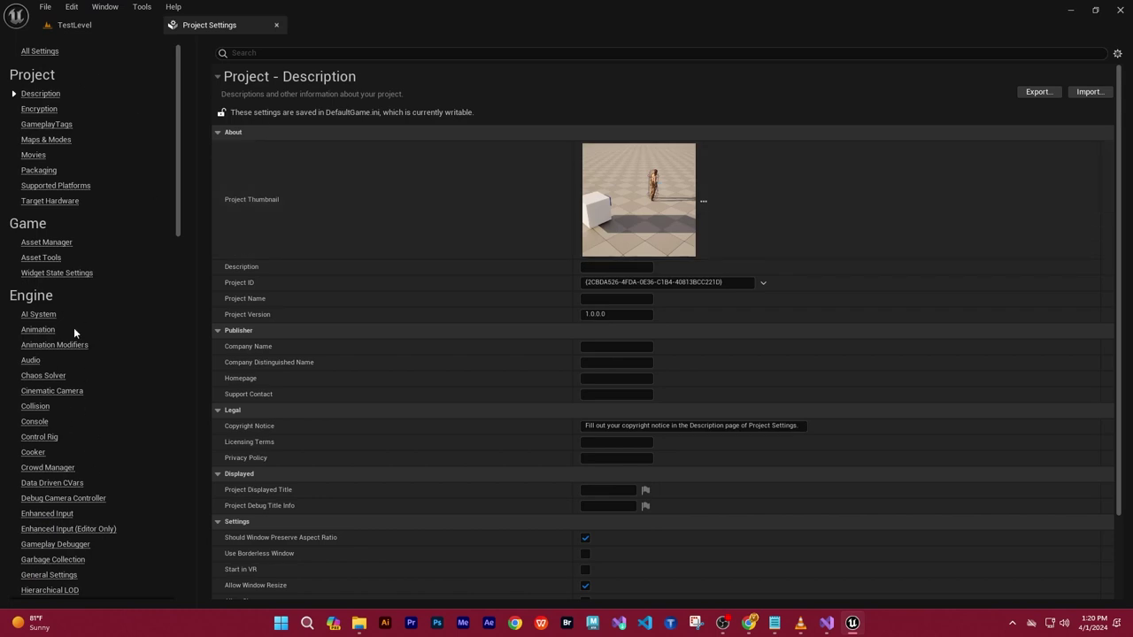
{"action": "scroll", "coordinate": [105, 346], "scroll_direction": "down", "scroll_amount": 1}
{"action": "scroll", "coordinate": [111, 358], "scroll_direction": "down", "scroll_amount": 2}
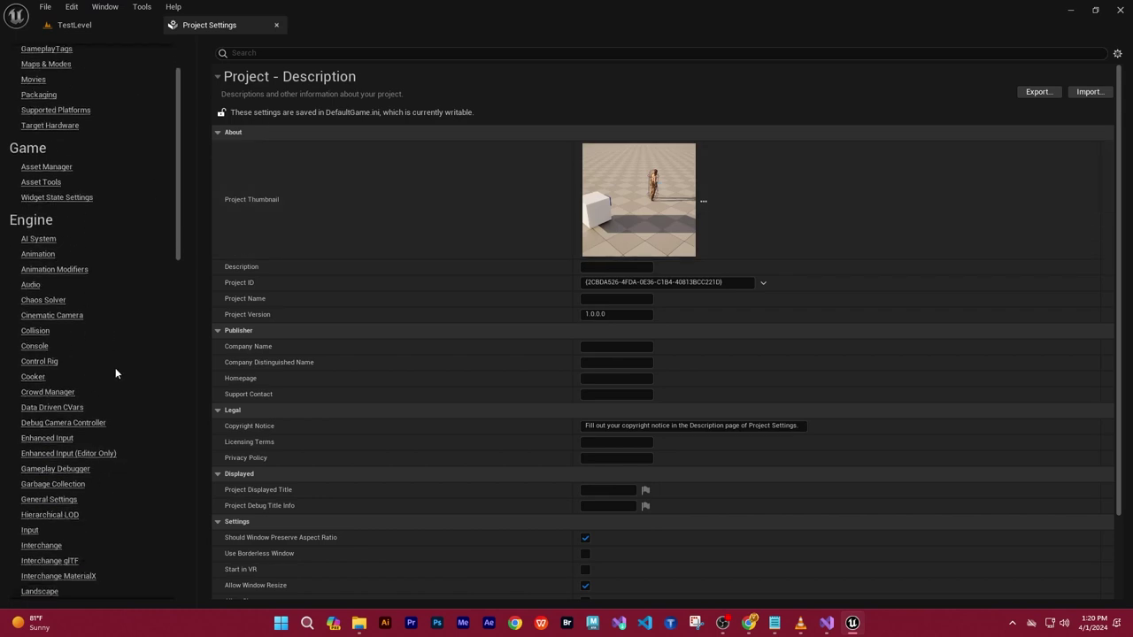
{"action": "left_click", "coordinate": [31, 531]}
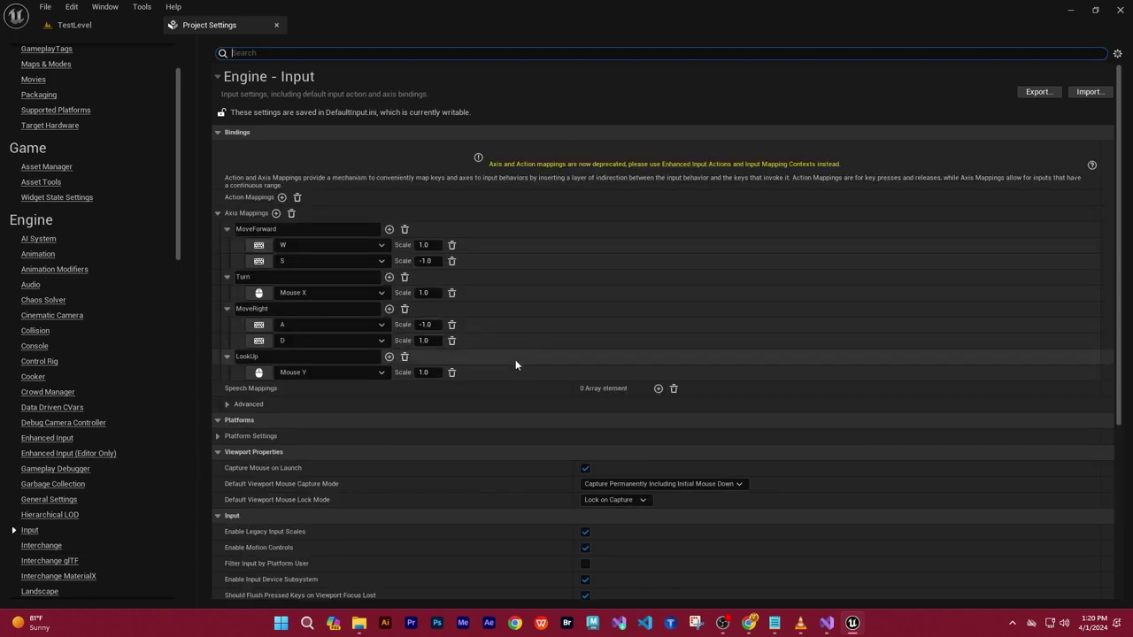
Rebind LookUp to Left Mouse Button and close Project Settings
{"action": "left_click", "coordinate": [383, 372]}
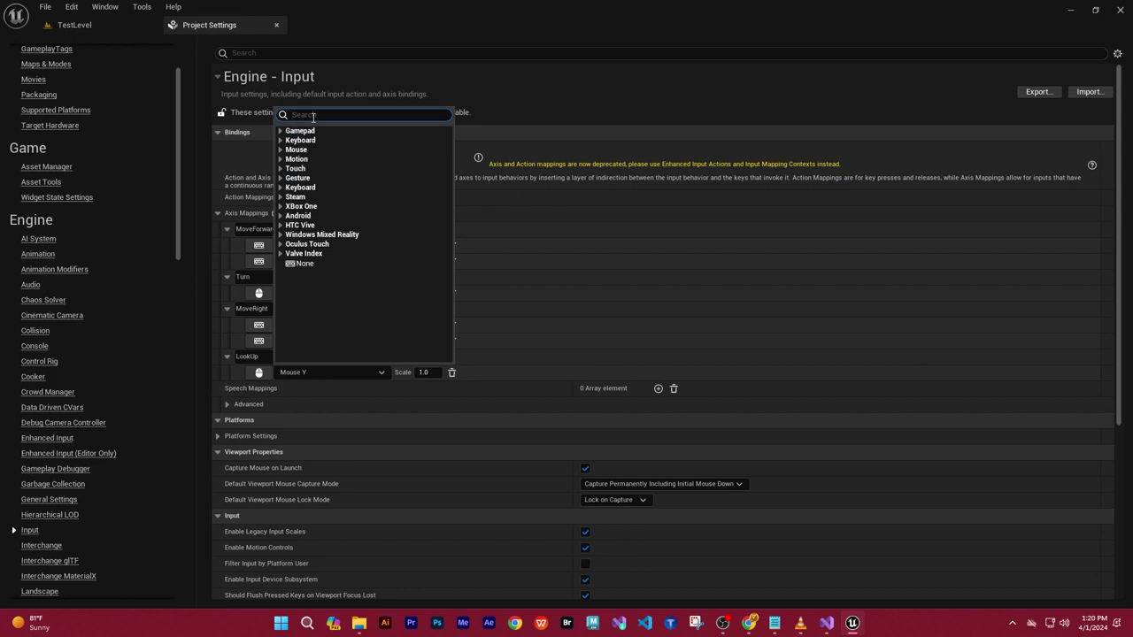
{"action": "type", "text": "mouse"}
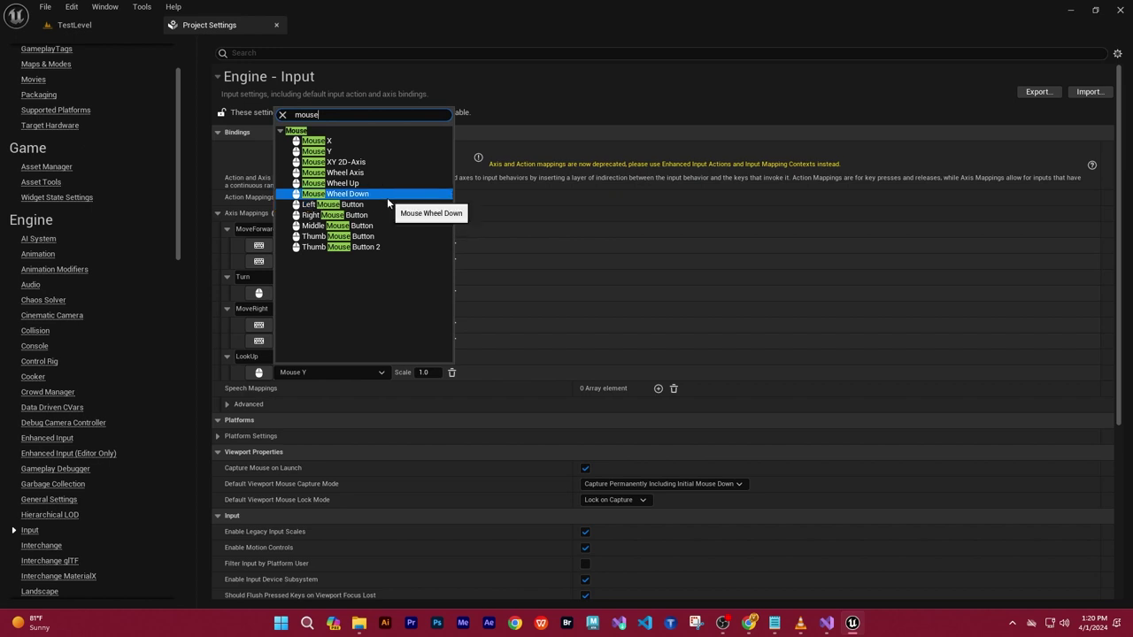
{"action": "left_click", "coordinate": [389, 204]}
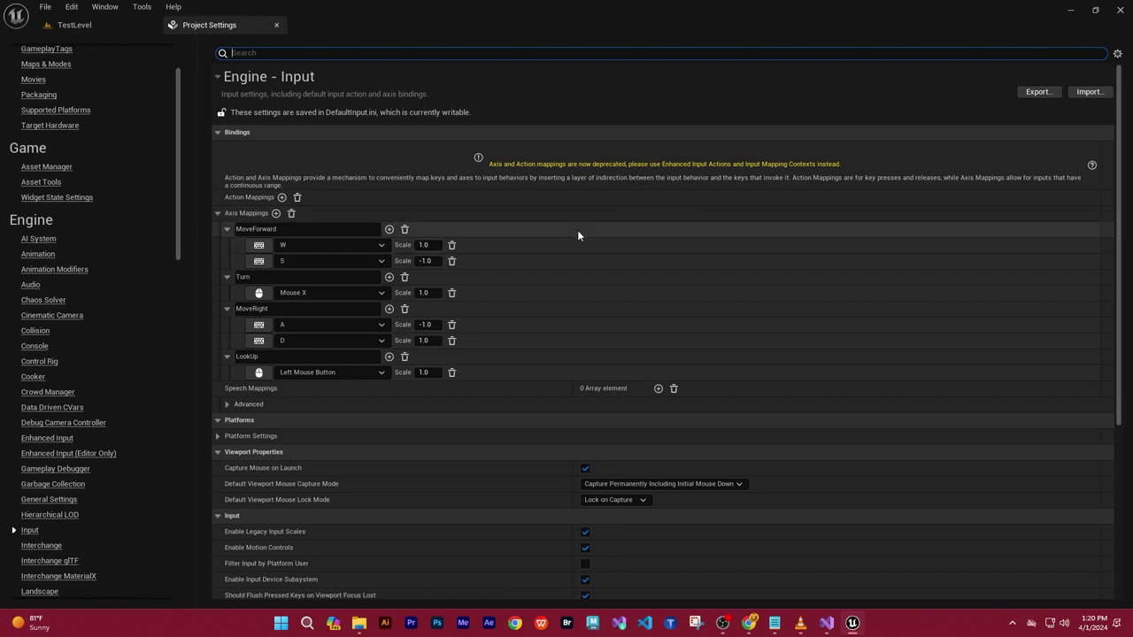
{"action": "left_click", "coordinate": [276, 28]}
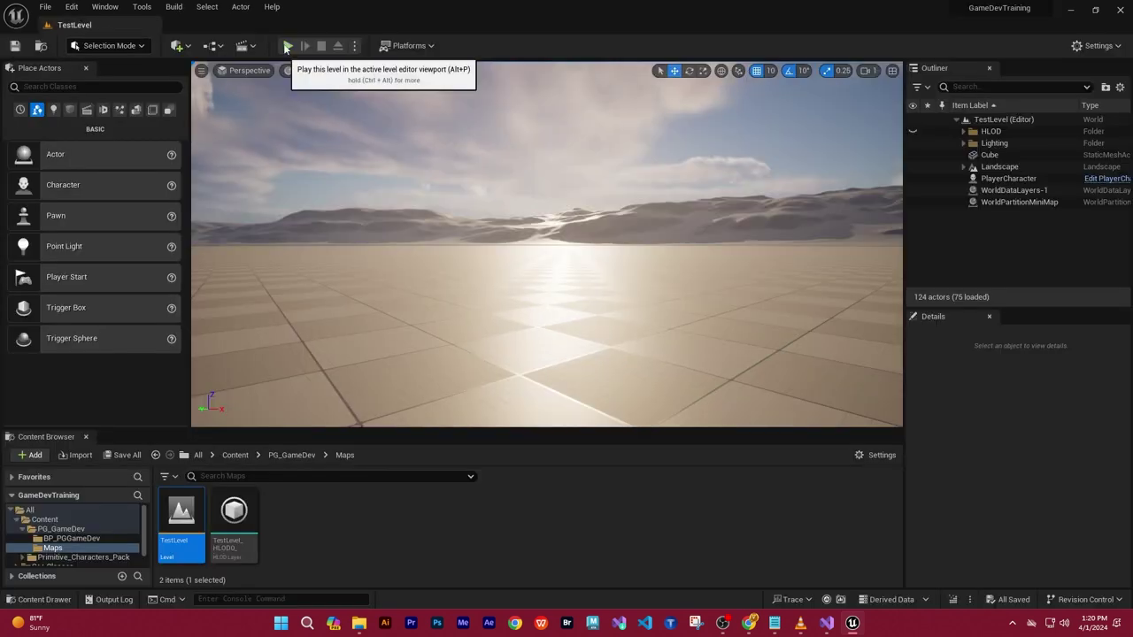
Play TestLevel briefly, stop with Esc, and orbit the view down toward the character
{"action": "left_click", "coordinate": [45, 8]}
{"action": "left_click", "coordinate": [87, 155]}
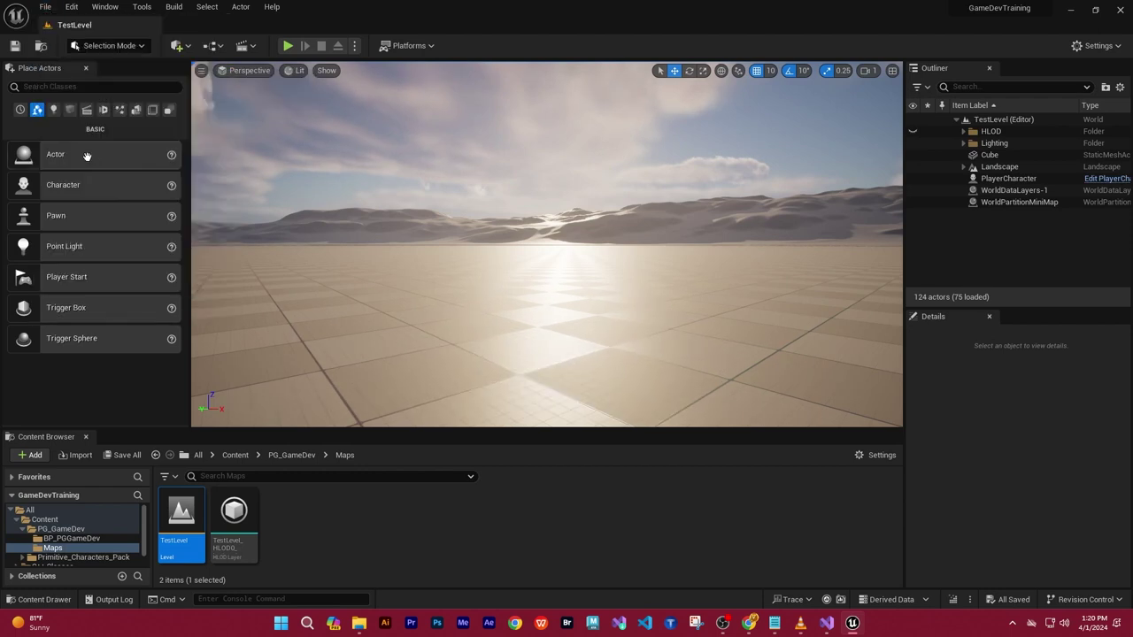
{"action": "left_click", "coordinate": [287, 47]}
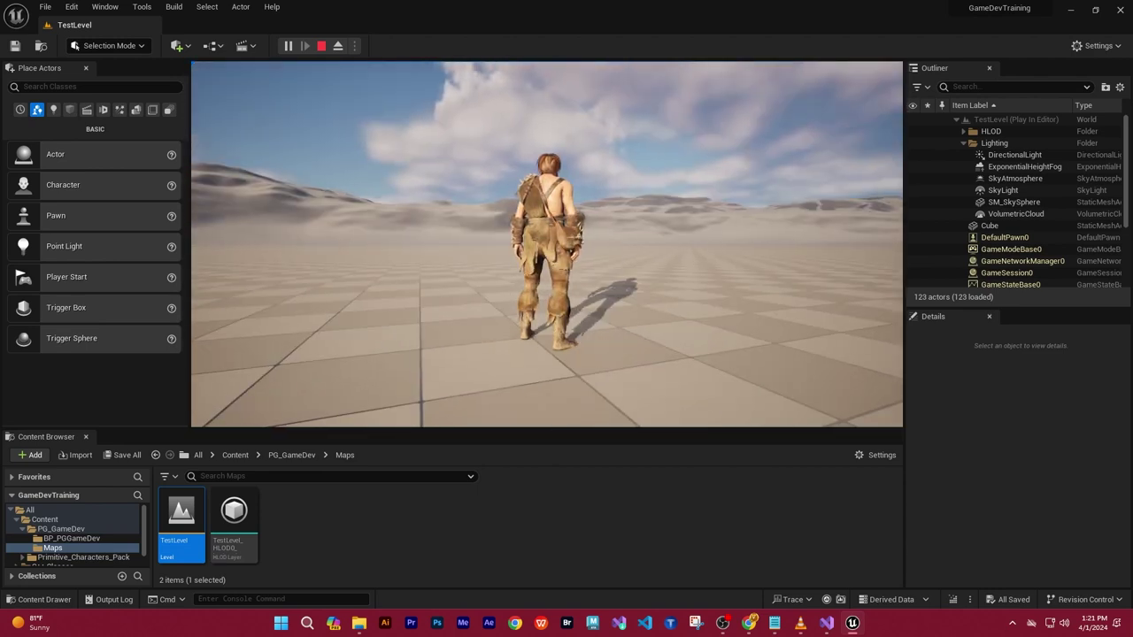
{"action": "key", "text": "Escape"}
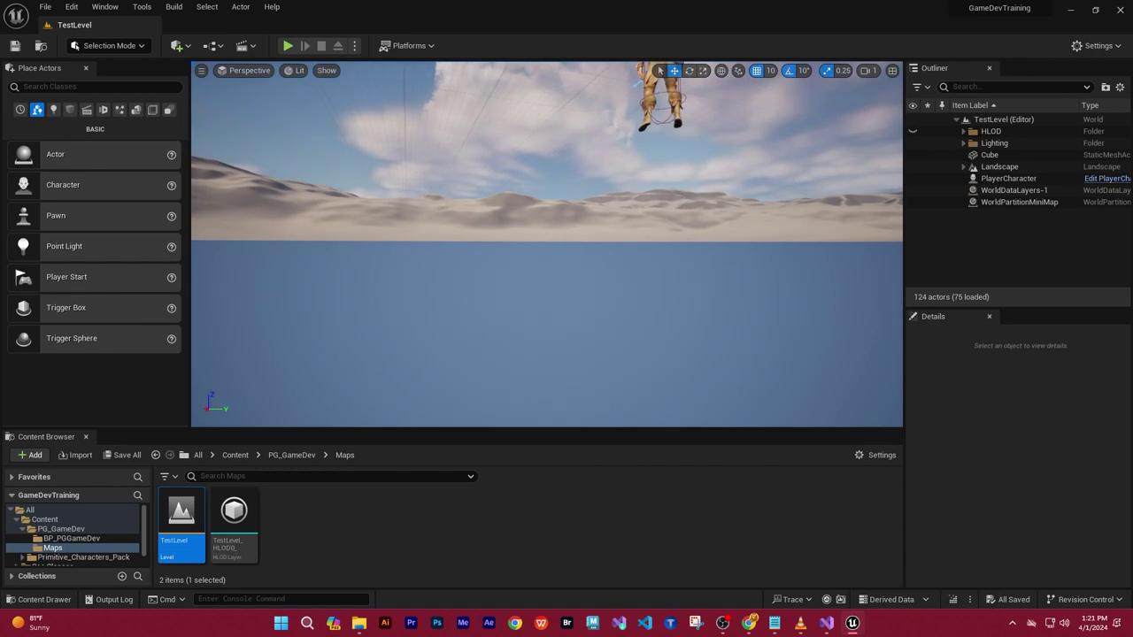
{"action": "right_click_drag", "start_coordinate": [460, 155], "coordinate": [460, 212]}
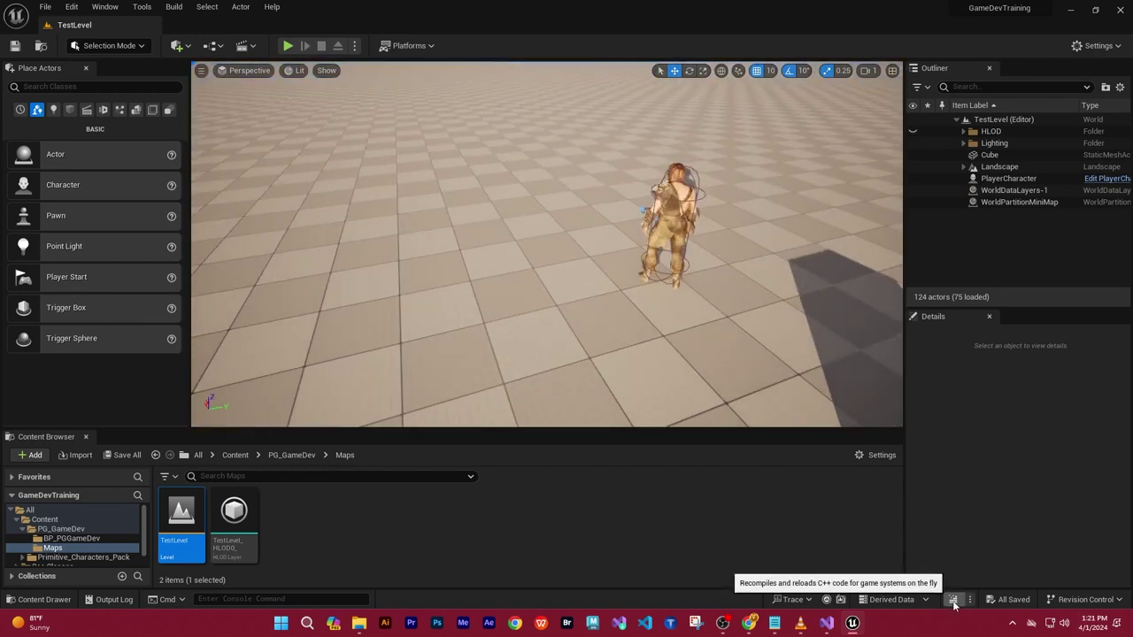
Recompile the C++ code with Live Coding, then play-test TestLevel again and stop
{"action": "left_click", "coordinate": [953, 601]}
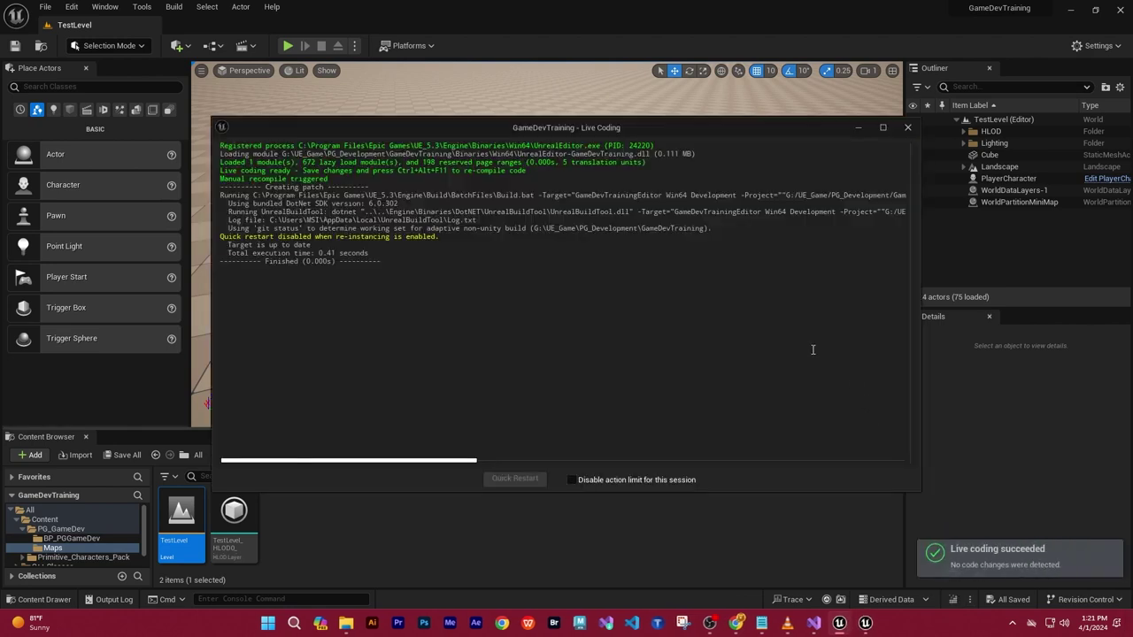
{"action": "left_click", "coordinate": [907, 127]}
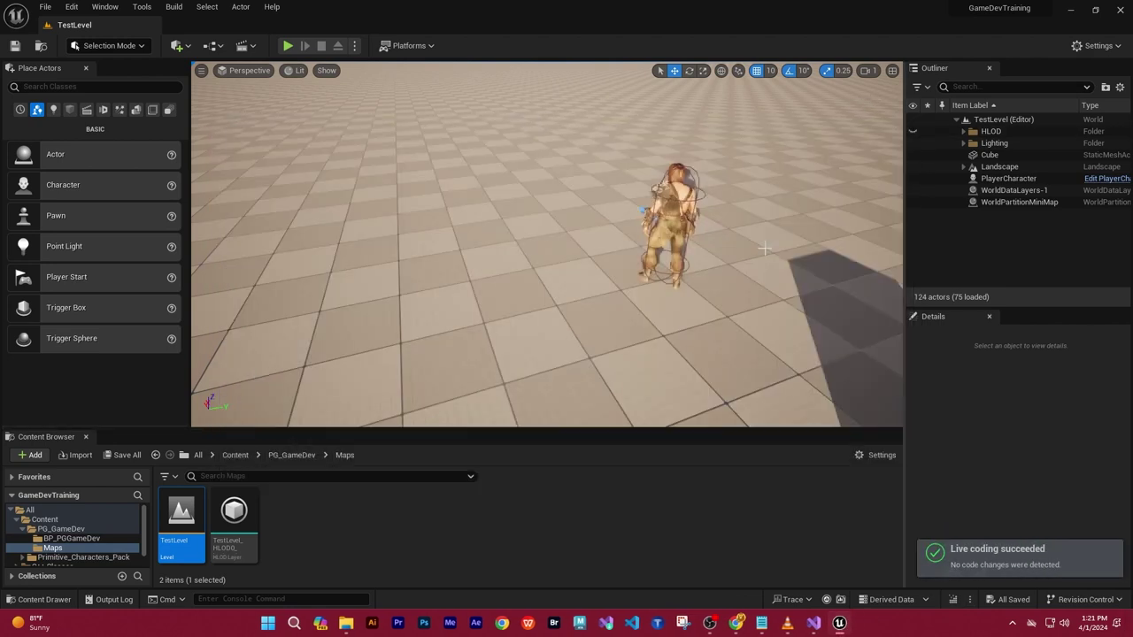
{"action": "right_click_drag", "start_coordinate": [643, 274], "coordinate": [621, 261]}
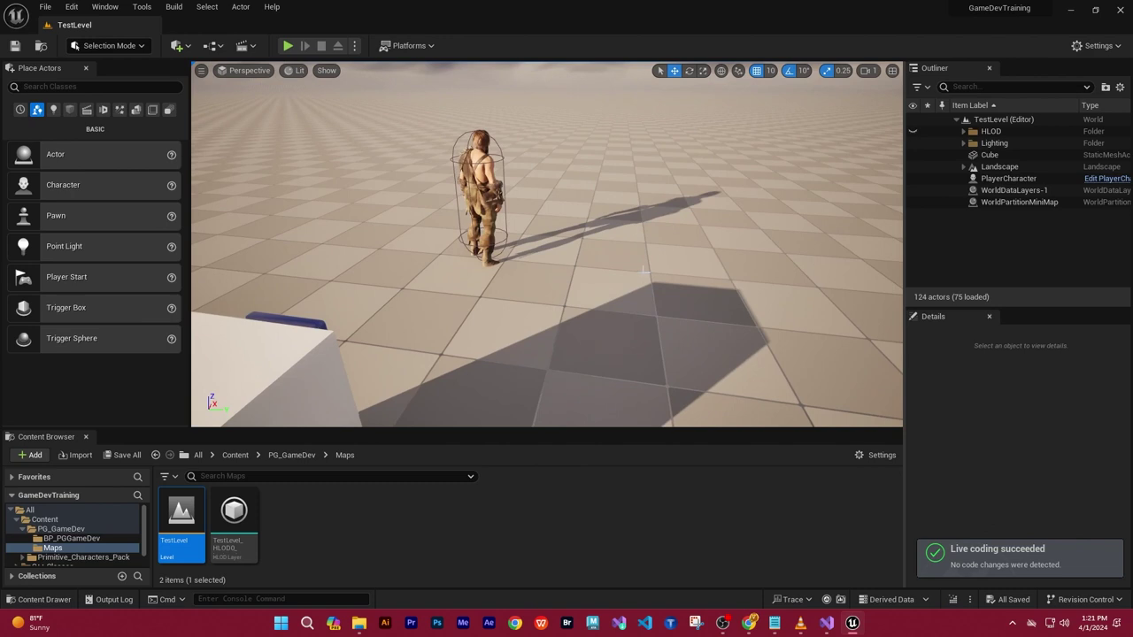
{"action": "left_click", "coordinate": [287, 45]}
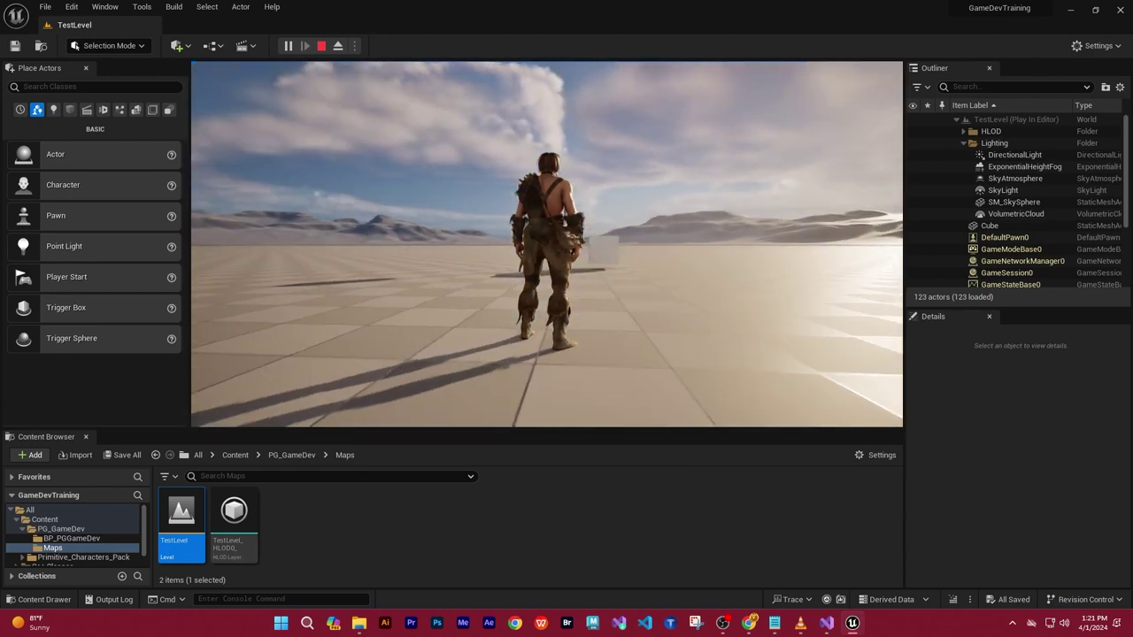
{"action": "key", "text": "Escape"}
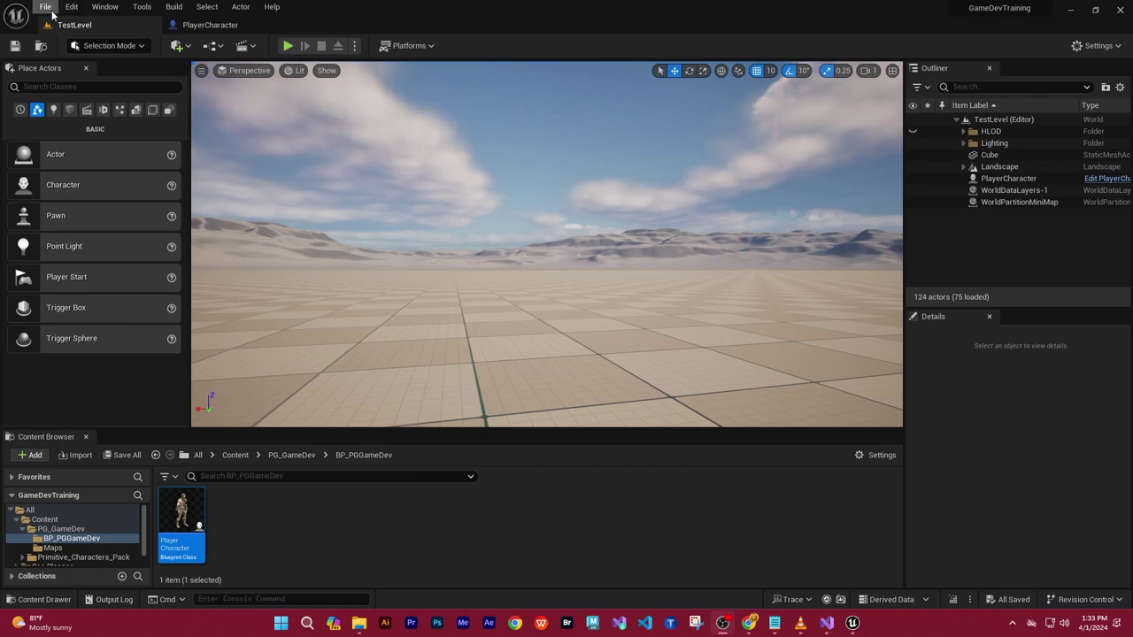
Open Edit > Project Settings > Input to check the axis mappings, then close it
{"action": "left_click", "coordinate": [49, 9]}
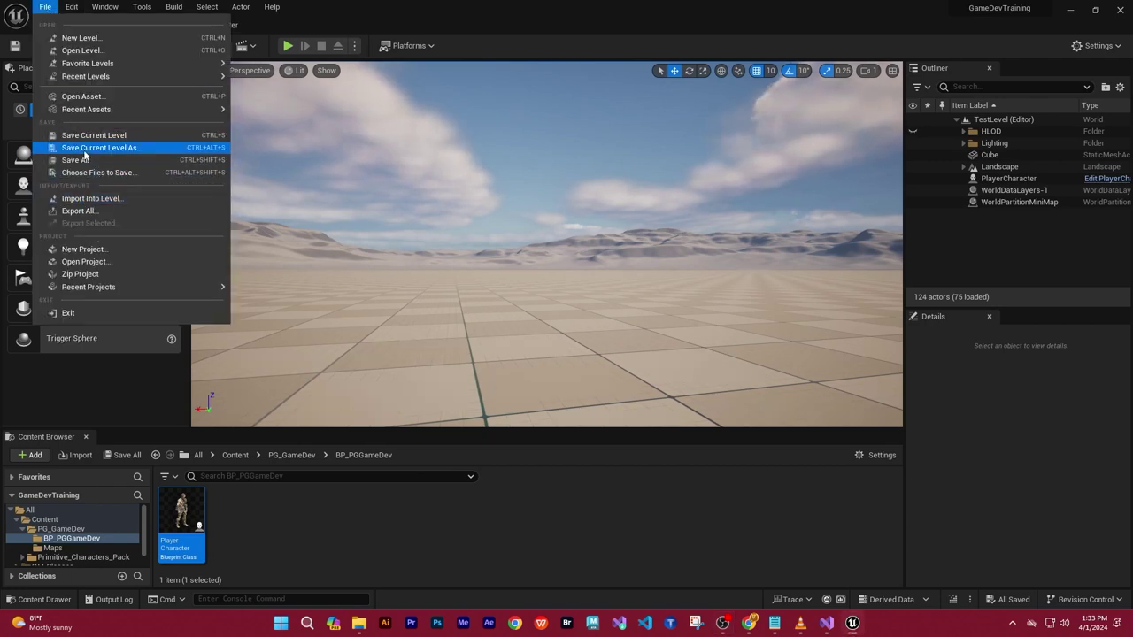
{"action": "mouse_move", "coordinate": [74, 8]}
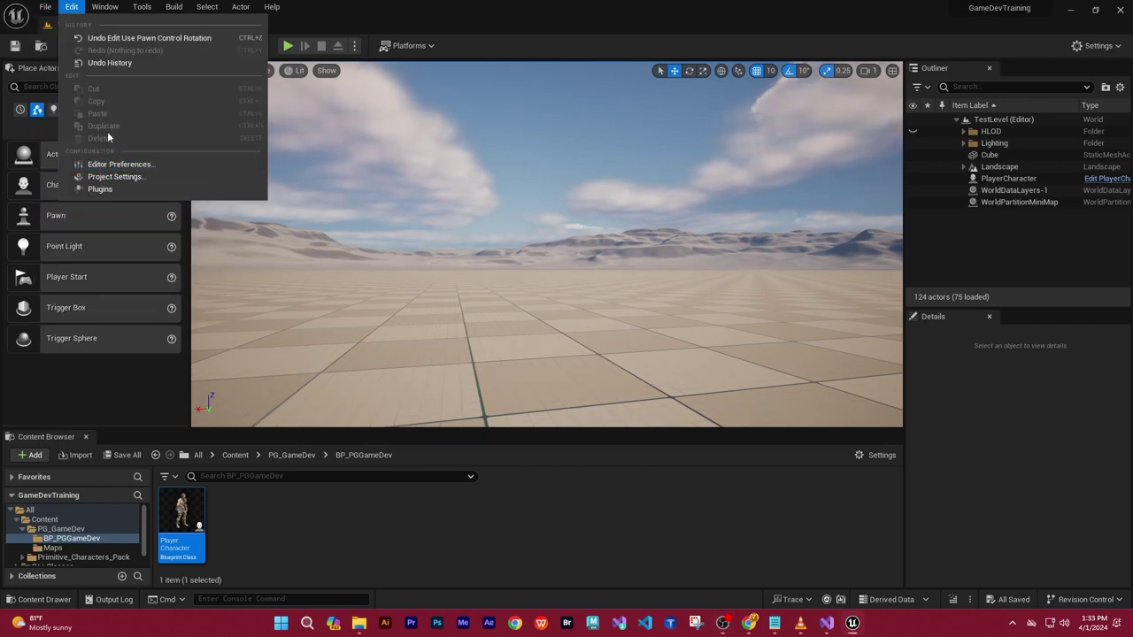
{"action": "left_click", "coordinate": [115, 177]}
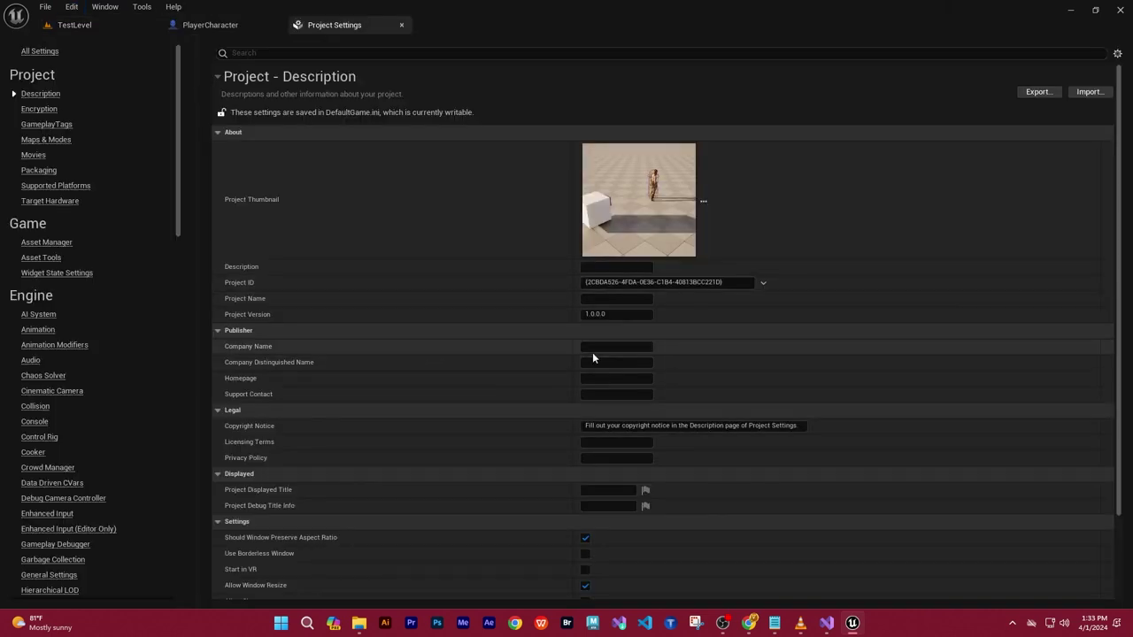
{"action": "scroll", "coordinate": [94, 449], "scroll_direction": "down", "scroll_amount": 2}
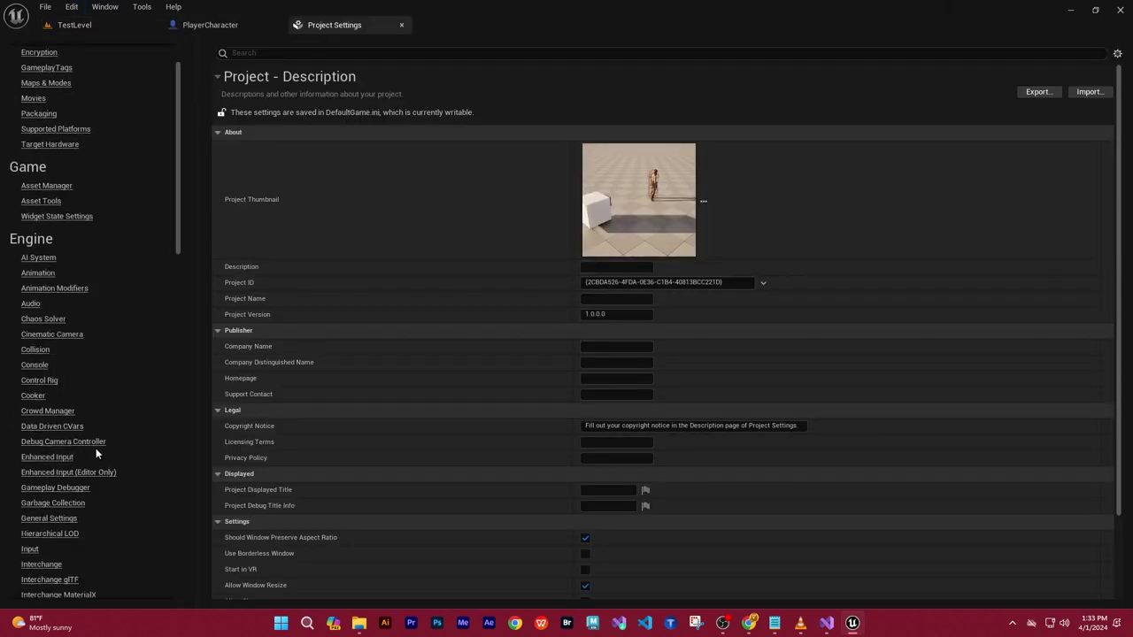
{"action": "scroll", "coordinate": [95, 453], "scroll_direction": "down", "scroll_amount": 1}
{"action": "left_click", "coordinate": [30, 531]}
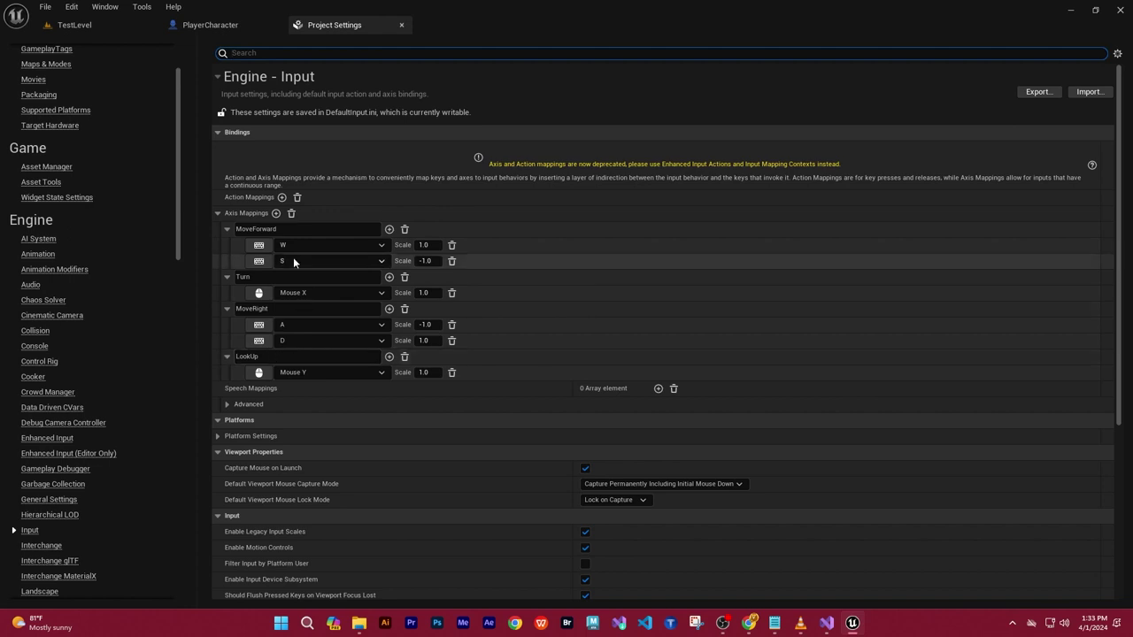
{"action": "left_click", "coordinate": [400, 26]}
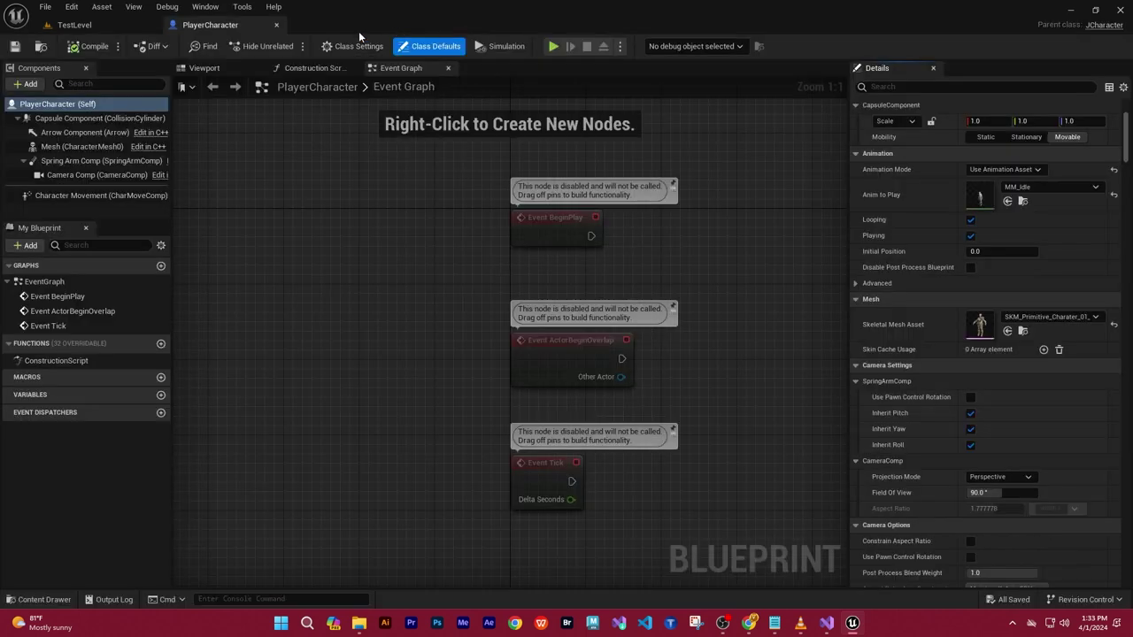
Open the PlayerCharacter blueprint and tick Use Pawn Control Rotation on SpringArmComp
{"action": "left_click", "coordinate": [78, 26]}
{"action": "double_click", "coordinate": [172, 511]}
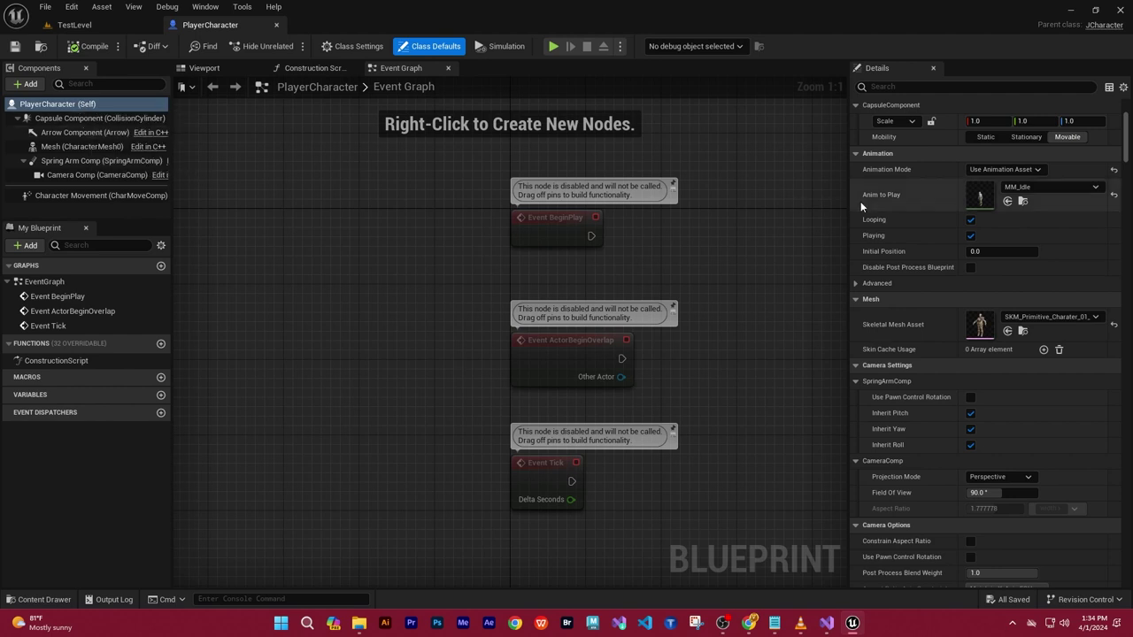
{"action": "mouse_move", "coordinate": [943, 400]}
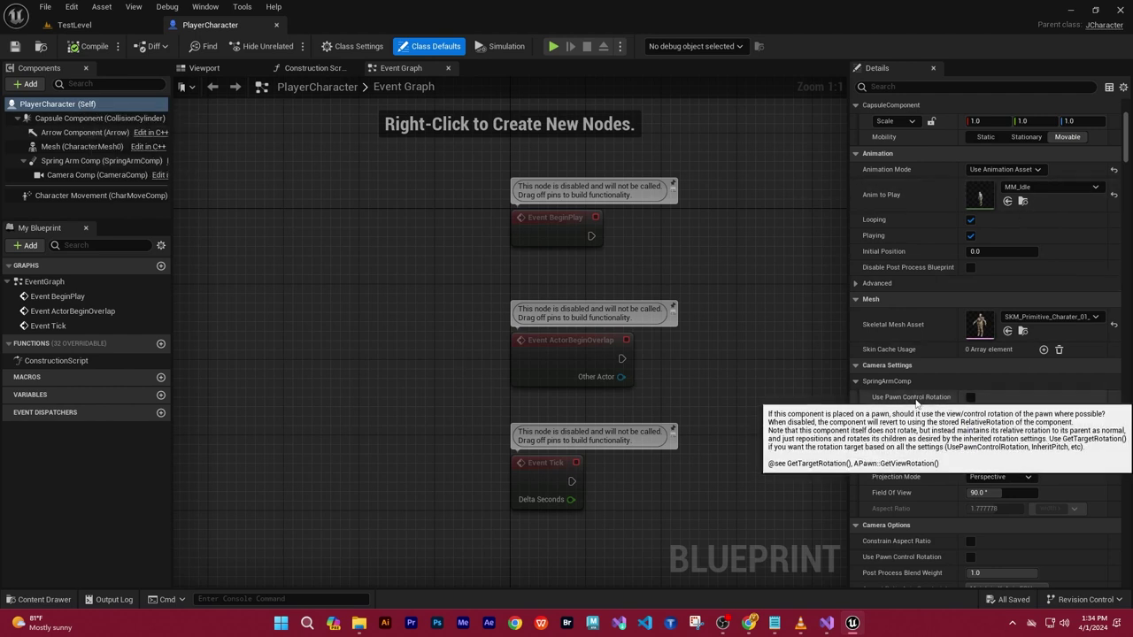
{"action": "left_click", "coordinate": [971, 398]}
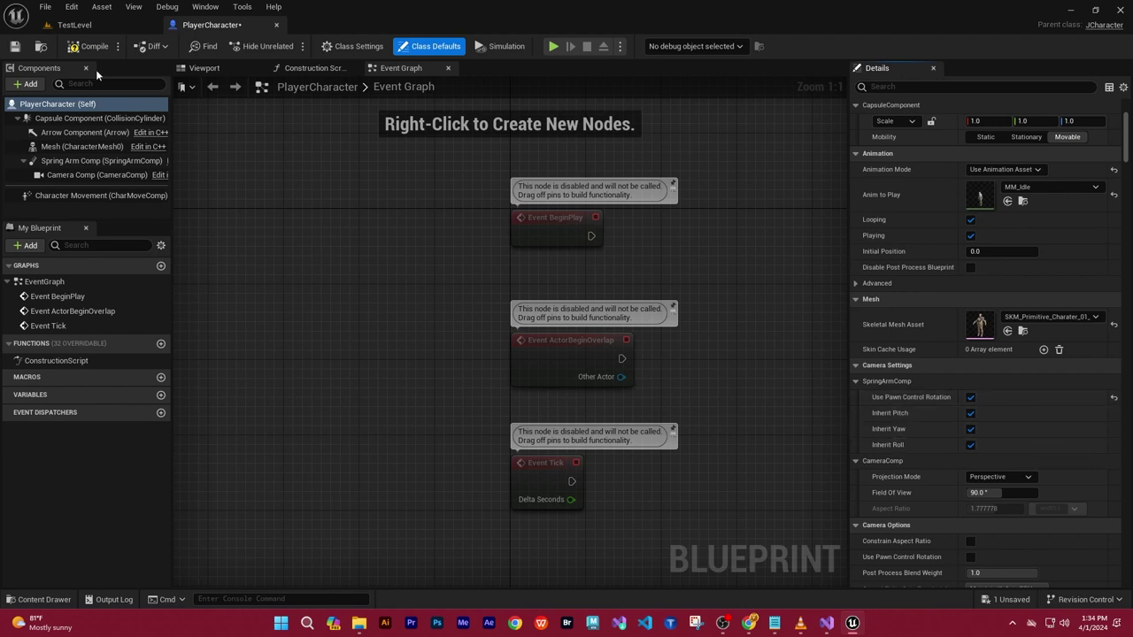
Save the PlayerCharacter blueprint and start playing TestLevel with Alt+P
{"action": "left_click", "coordinate": [23, 51]}
{"action": "left_click", "coordinate": [77, 27]}
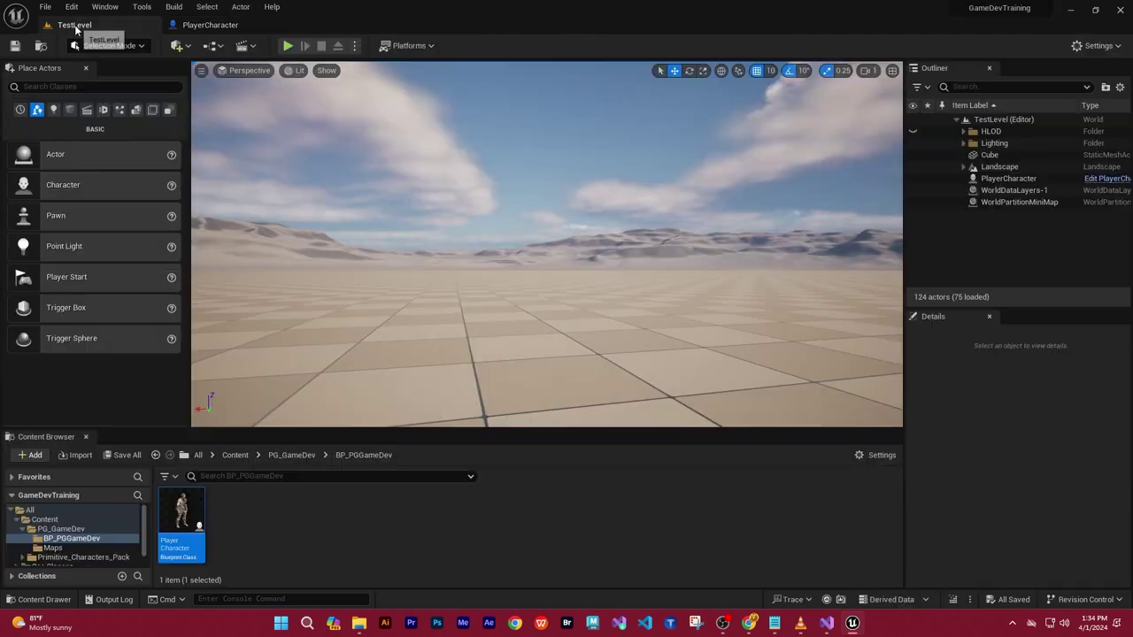
{"action": "key", "text": "alt+p"}
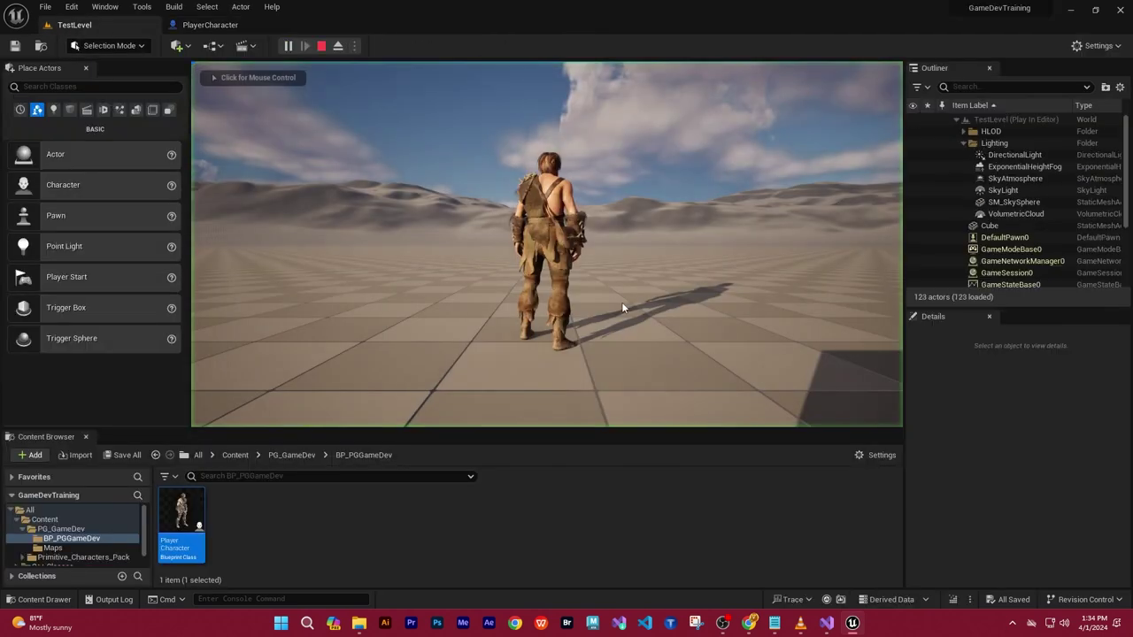
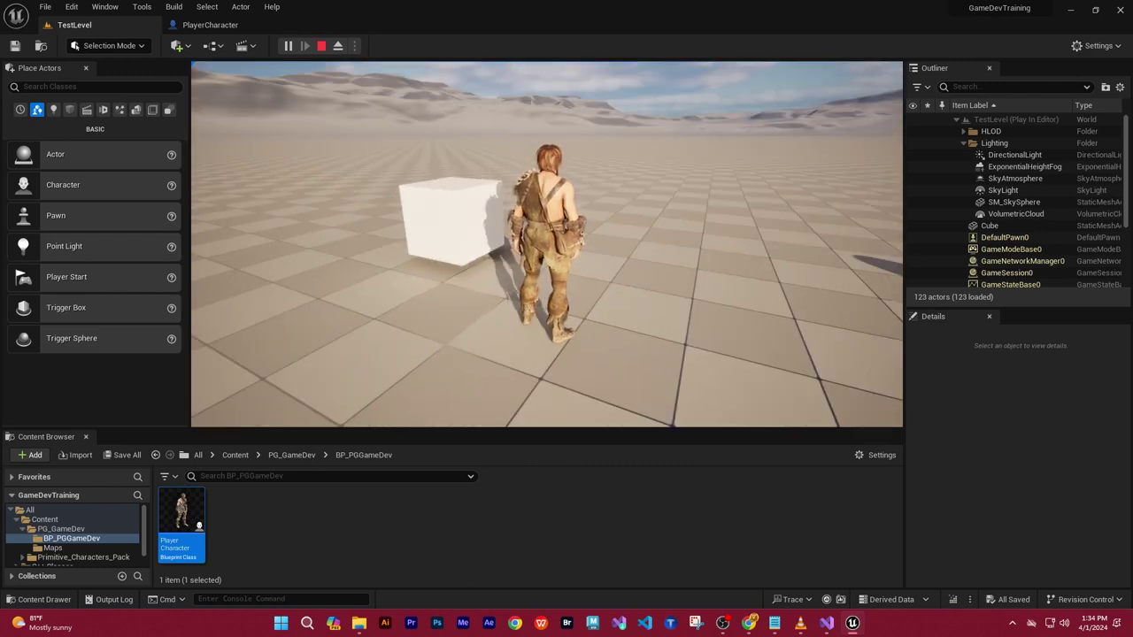
Stop the Play-in-Editor session with Escape
{"action": "key", "text": "Escape"}
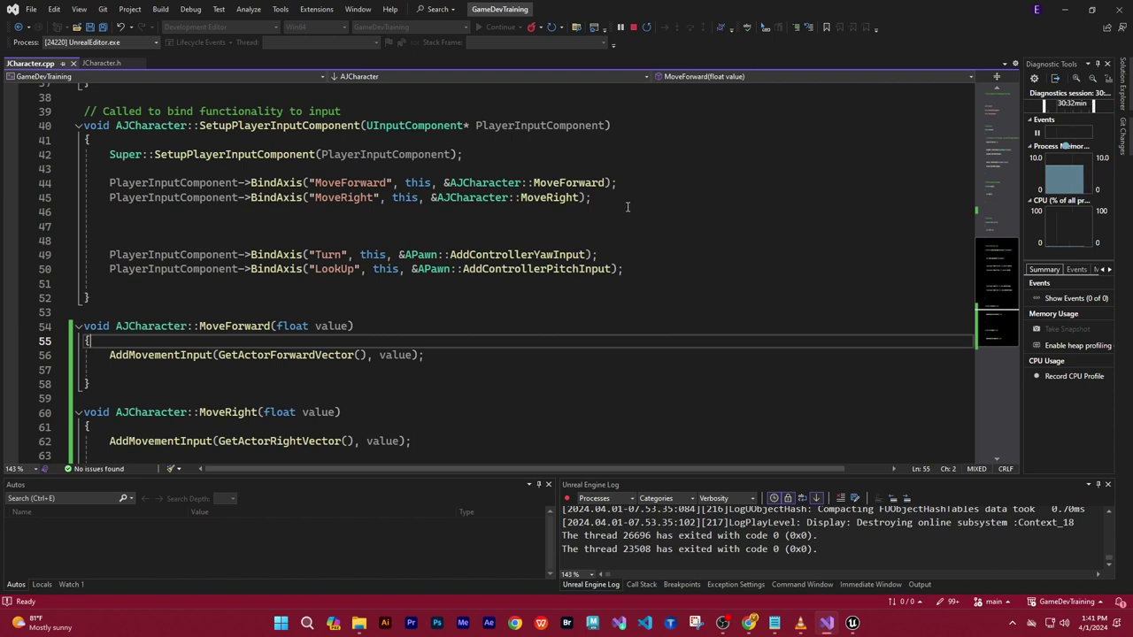
Below the spring arm creation, add SpringArmComp->bUsePawnControlRotation = true; using IntelliSense
{"action": "scroll", "coordinate": [623, 207], "scroll_direction": "up", "scroll_amount": 2}
{"action": "scroll", "coordinate": [630, 209], "scroll_direction": "down", "scroll_amount": 1}
{"action": "scroll", "coordinate": [635, 212], "scroll_direction": "down", "scroll_amount": 2, "text": "ctrl"}
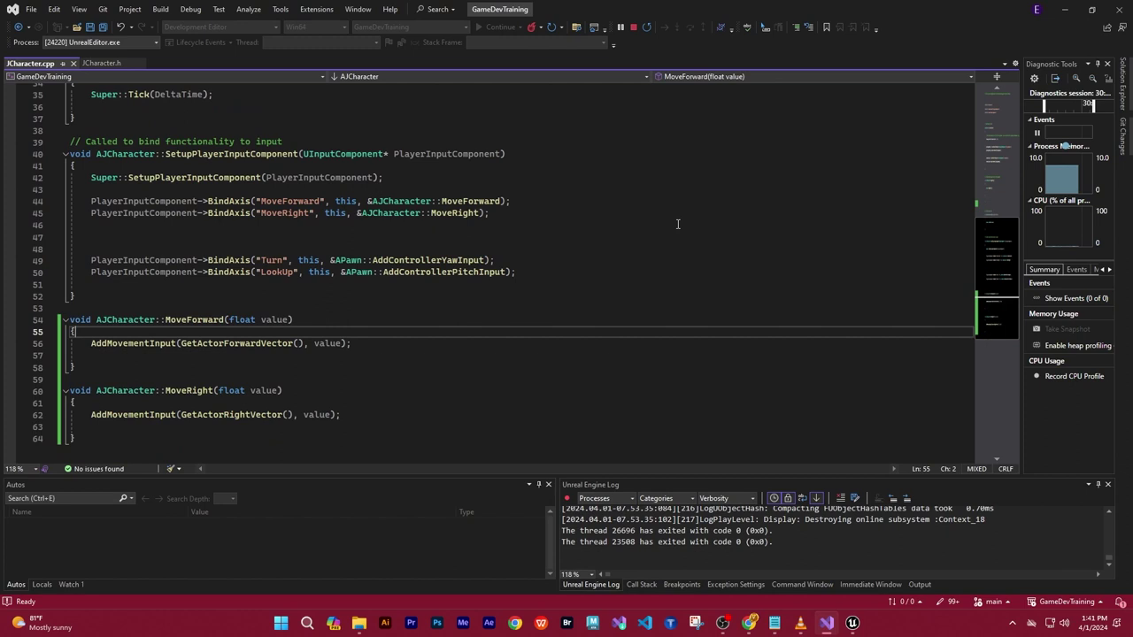
{"action": "scroll", "coordinate": [655, 218], "scroll_direction": "down", "scroll_amount": 2, "text": "ctrl"}
{"action": "scroll", "coordinate": [874, 237], "scroll_direction": "up", "scroll_amount": 11}
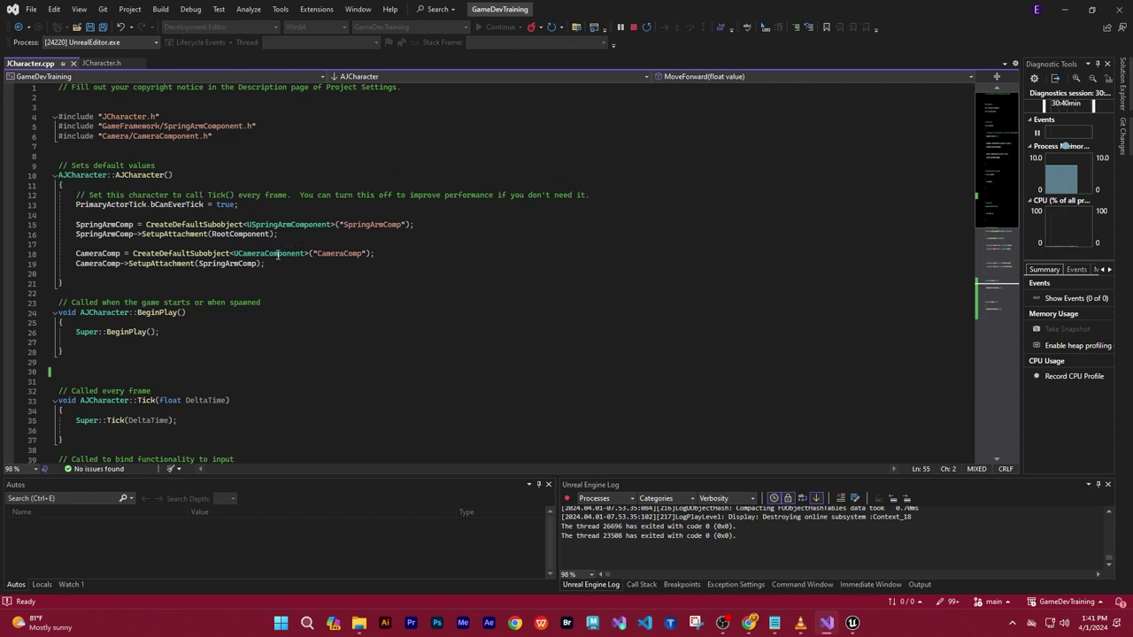
{"action": "left_click", "coordinate": [426, 227]}
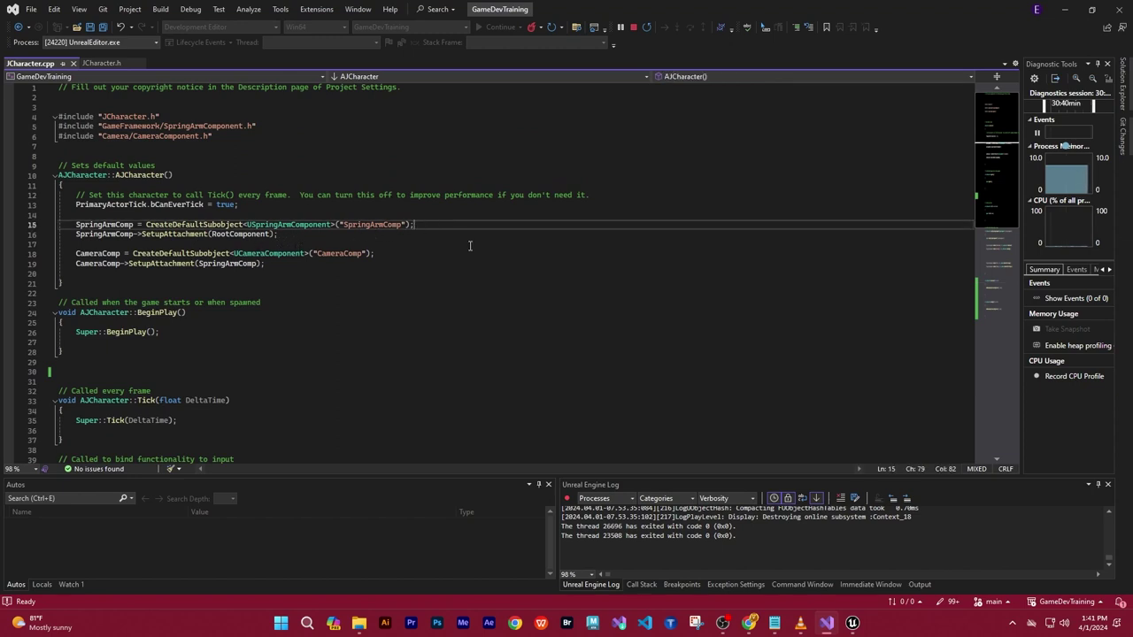
{"action": "key", "text": "Return"}
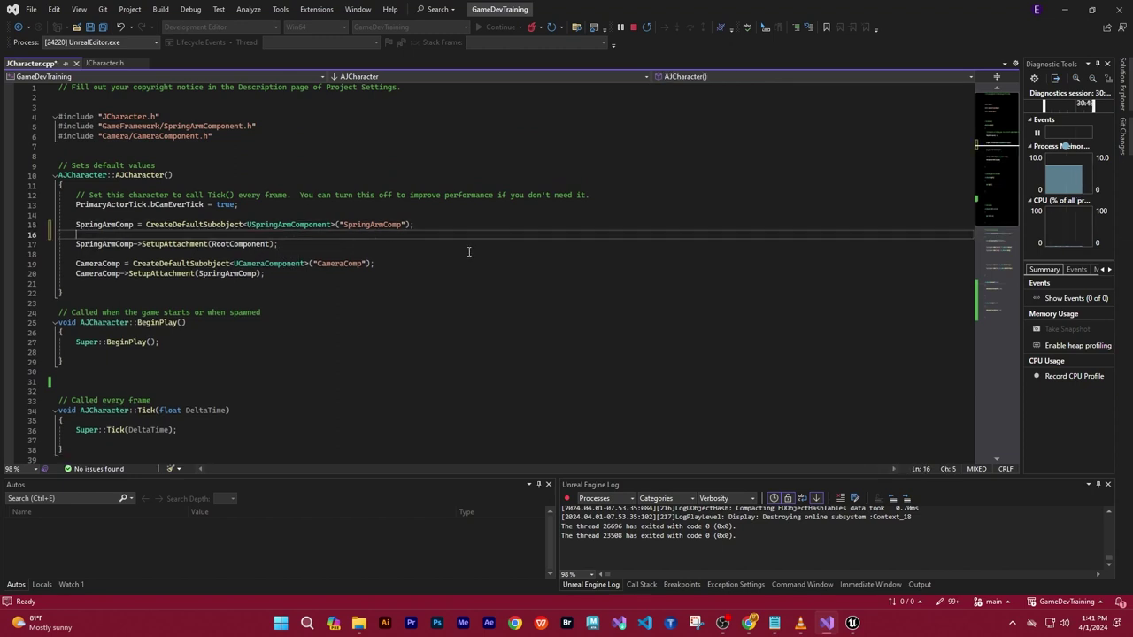
{"action": "type", "text": "S"}
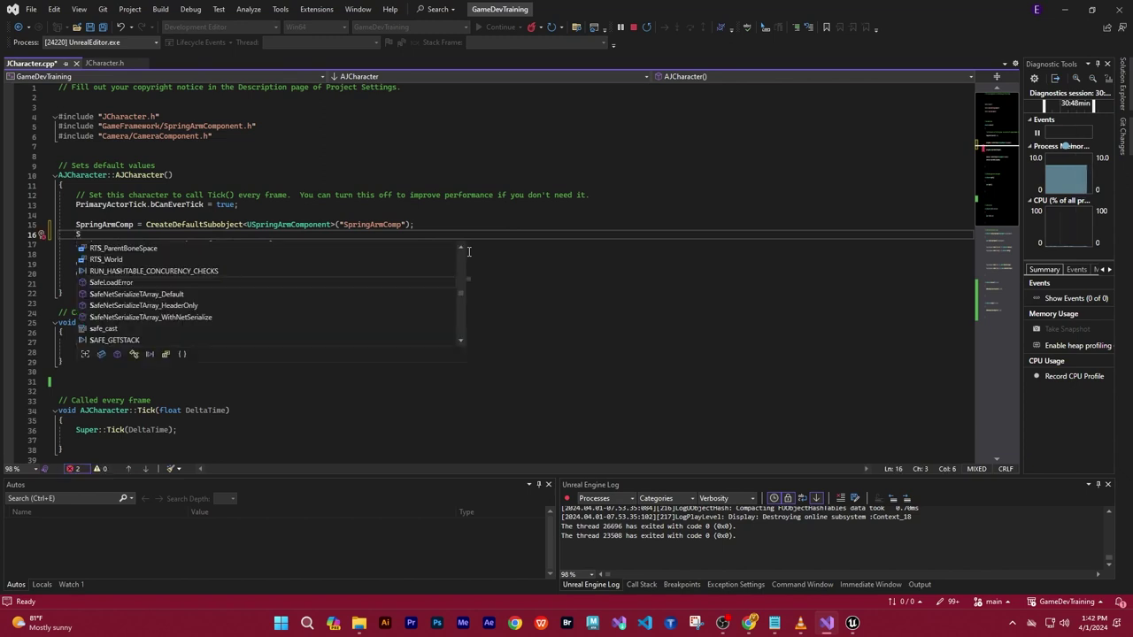
{"action": "type", "text": "pring"}
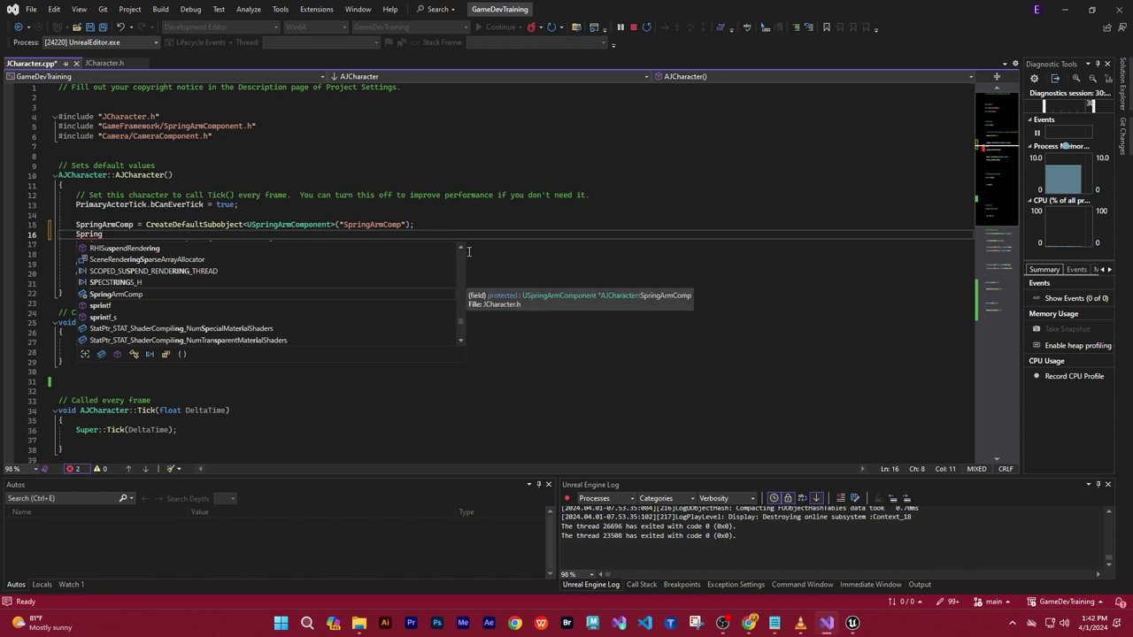
{"action": "type", "text": "ArmComp"}
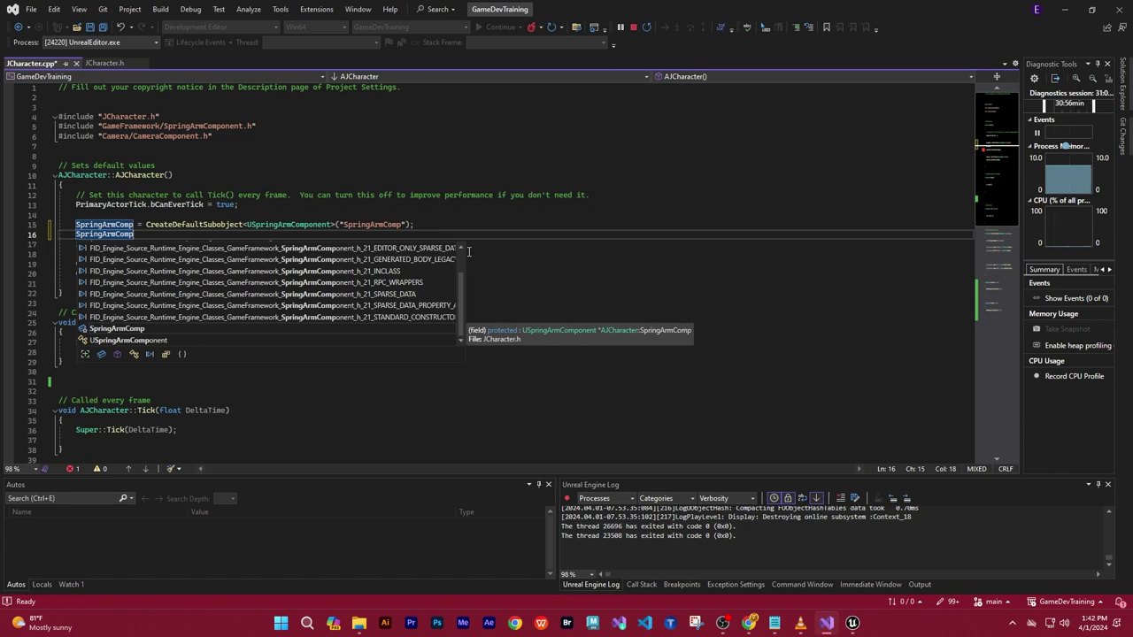
{"action": "type", "text": "->"}
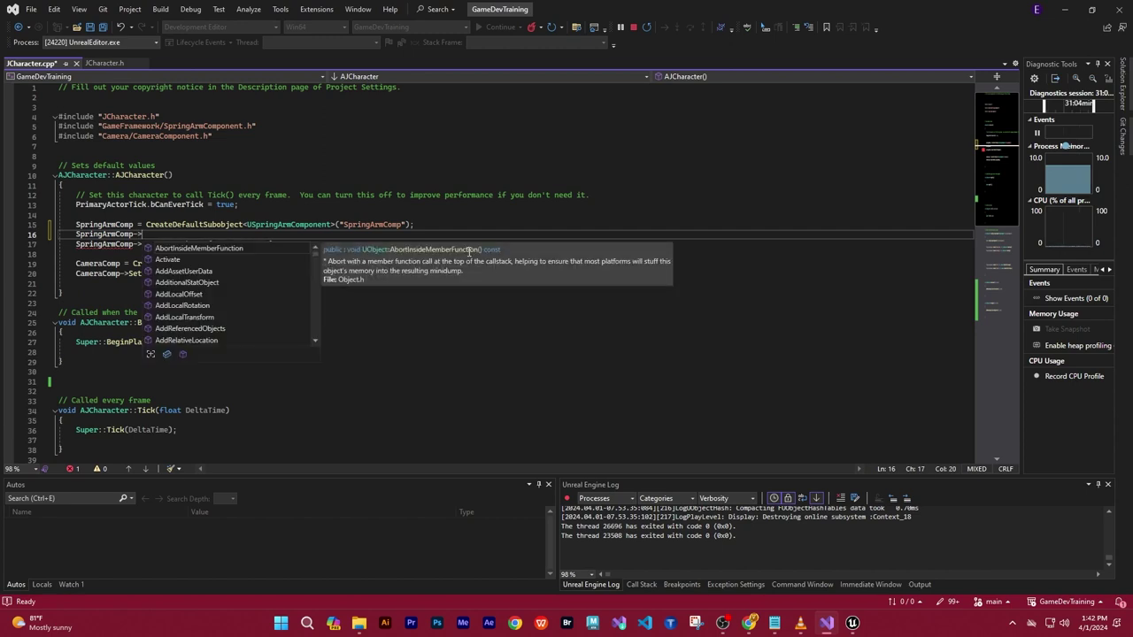
{"action": "type", "text": "bUse"}
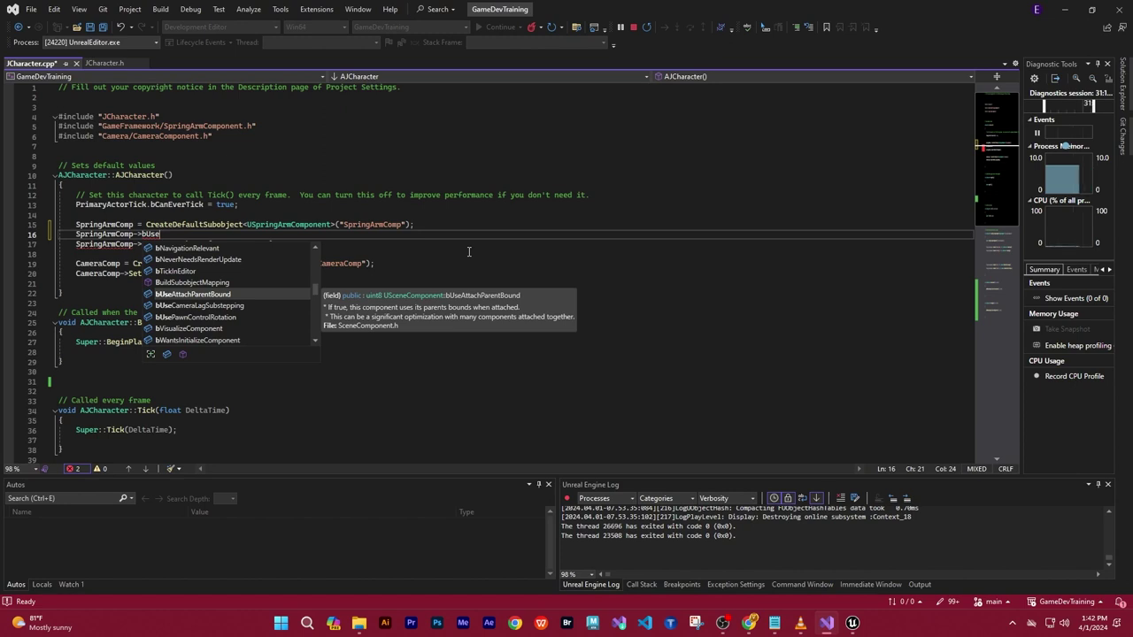
{"action": "type", "text": "Pa"}
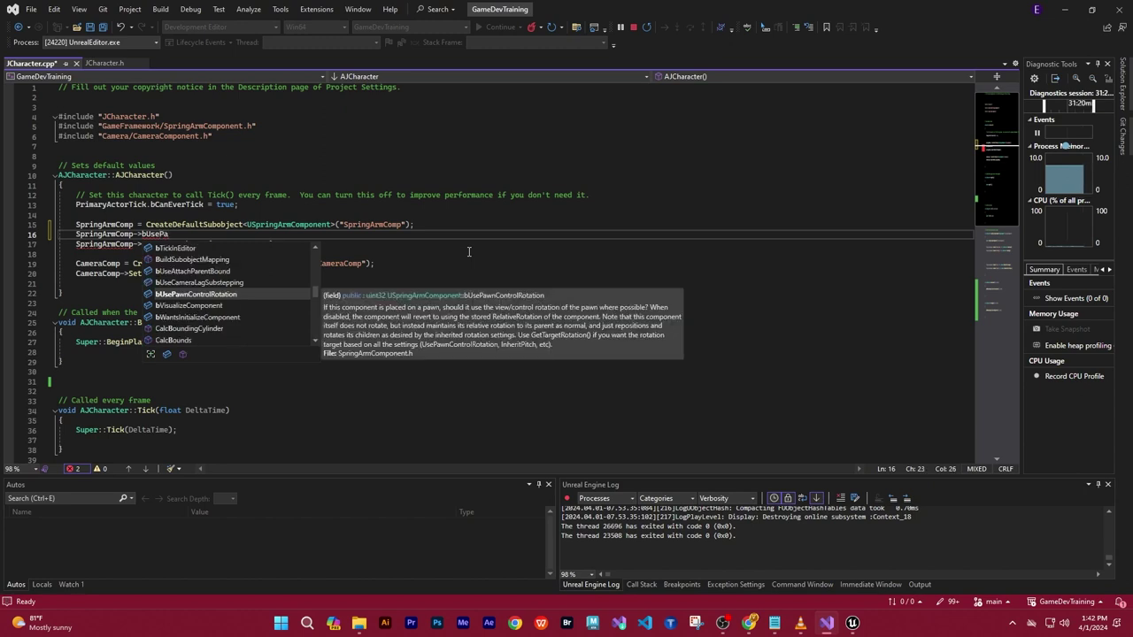
{"action": "key", "text": "Down"}
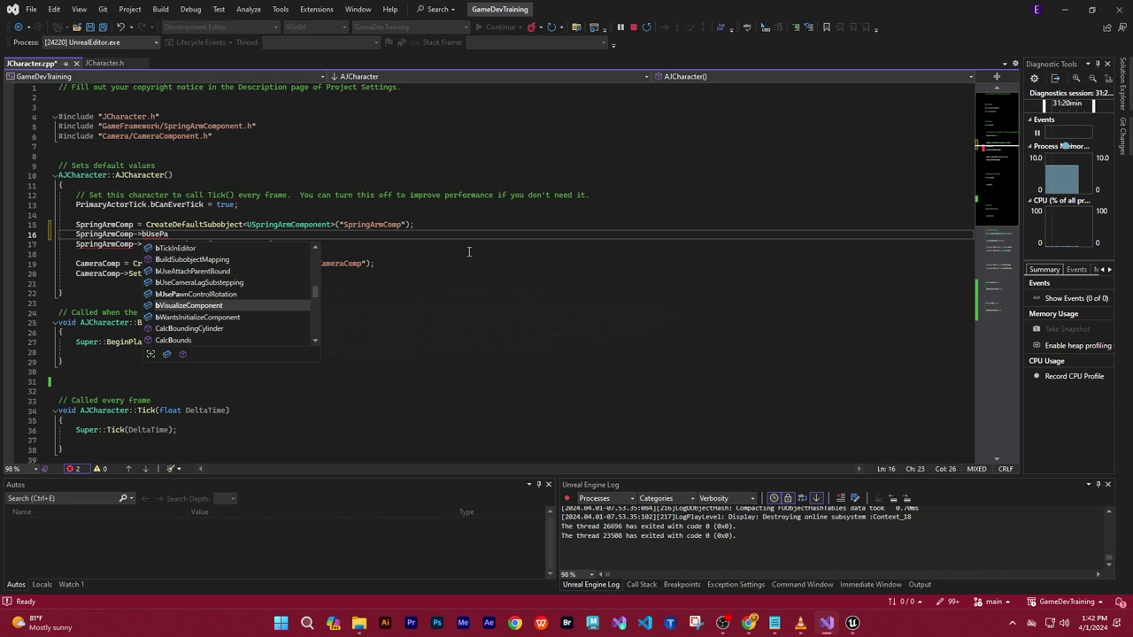
{"action": "key", "text": "Up"}
{"action": "key", "text": "Tab"}
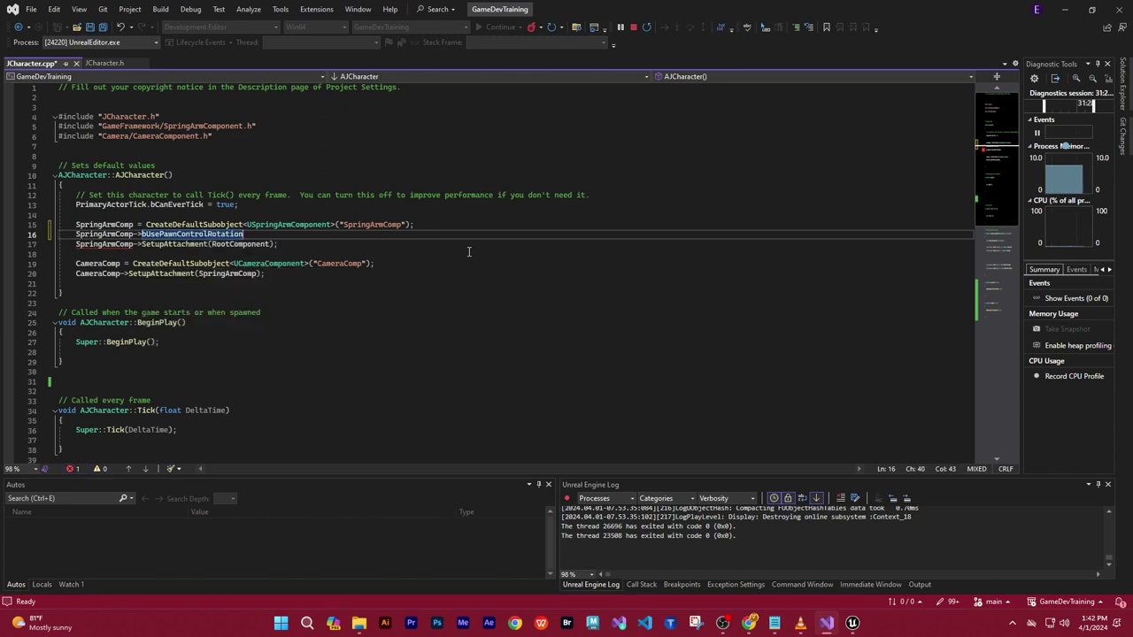
{"action": "type", "text": " = "}
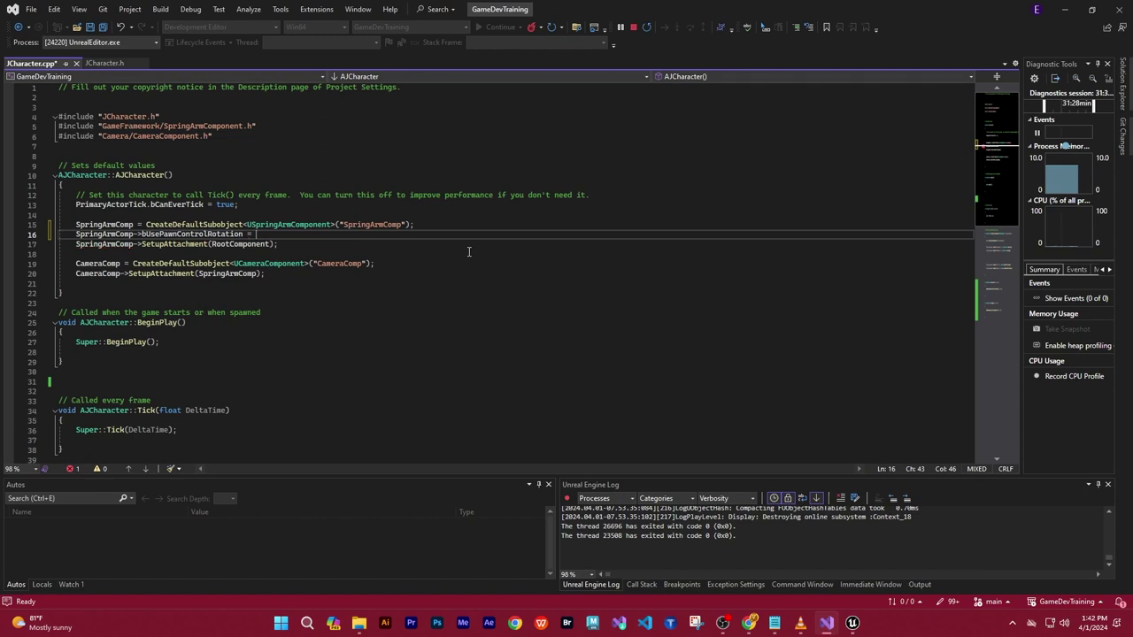
{"action": "type", "text": "true"}
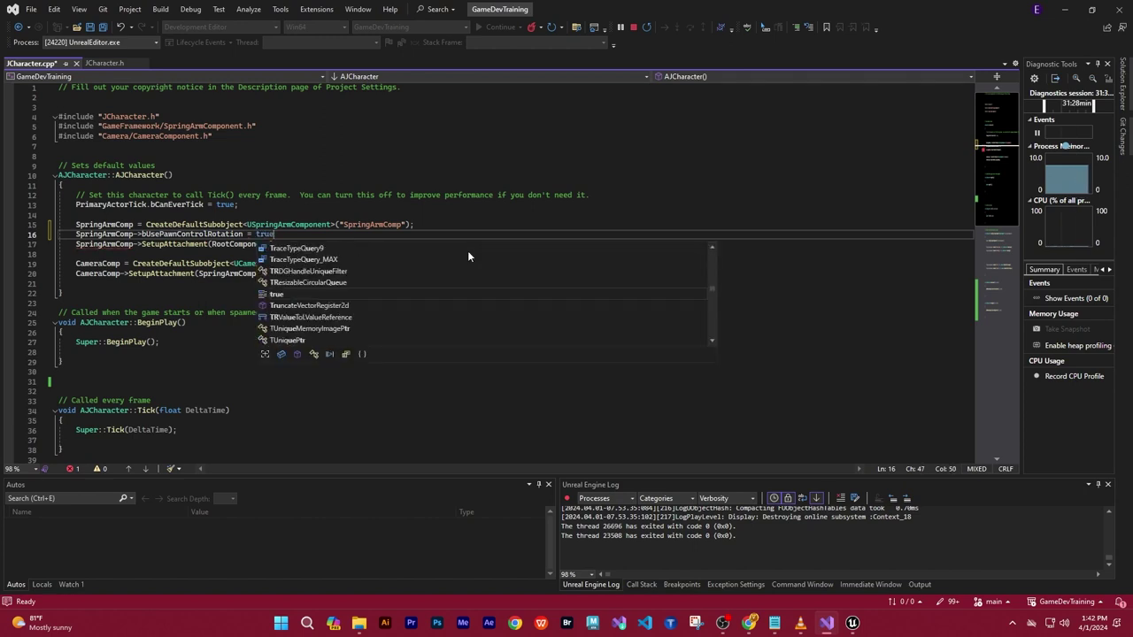
{"action": "type", "text": ";"}
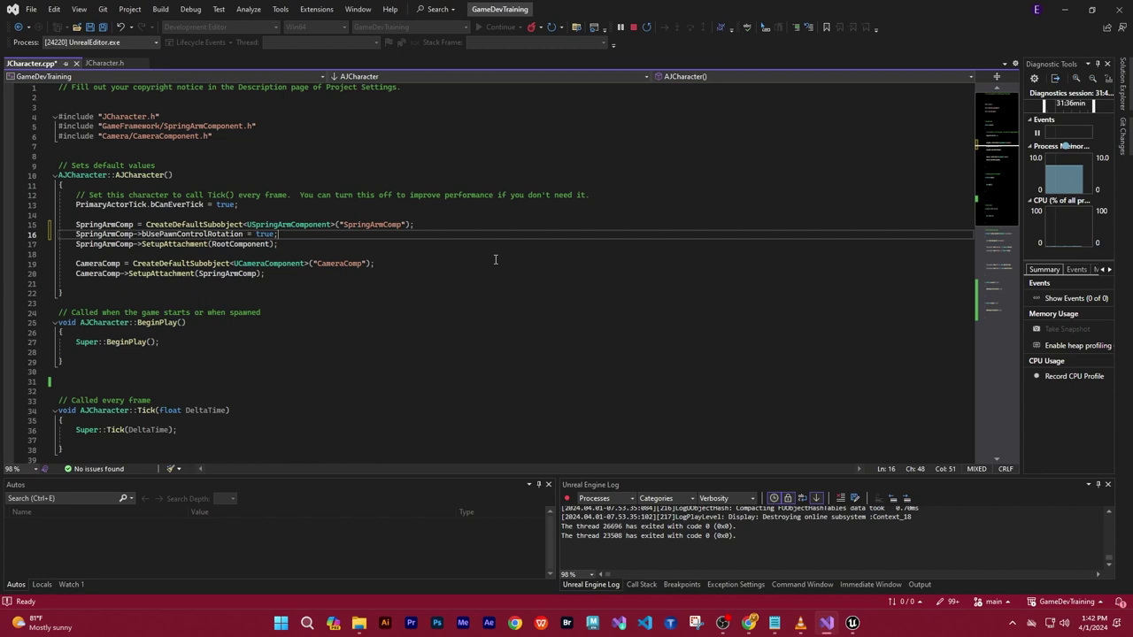
Add bUseControllerRotationYaw = false; on a new line at the end of the constructor
{"action": "left_click", "coordinate": [282, 284]}
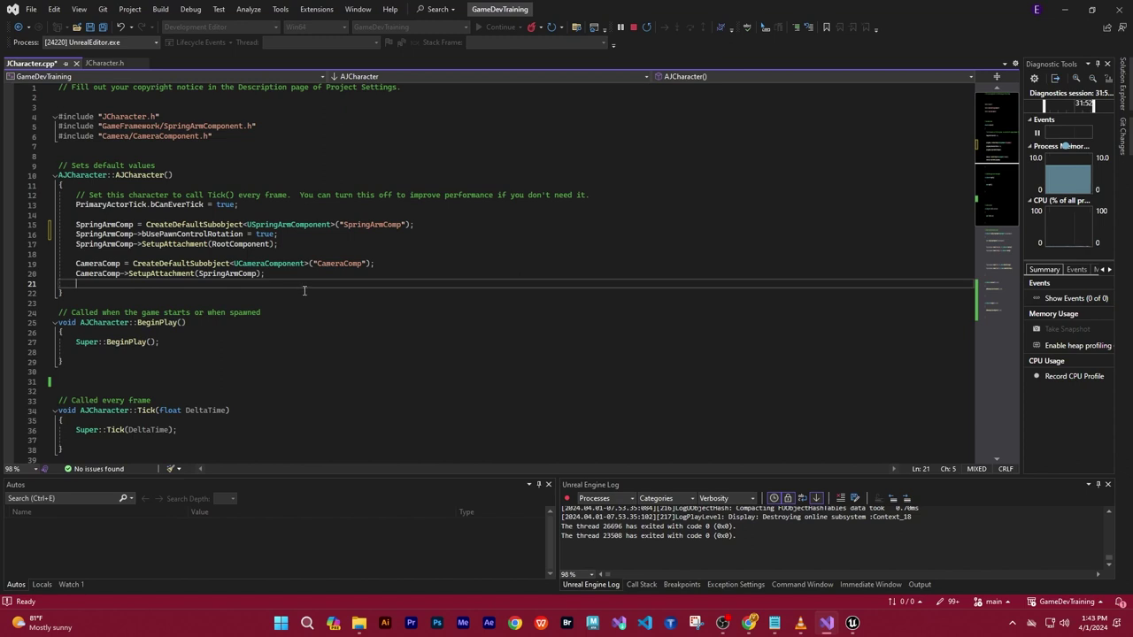
{"action": "key", "text": "Return"}
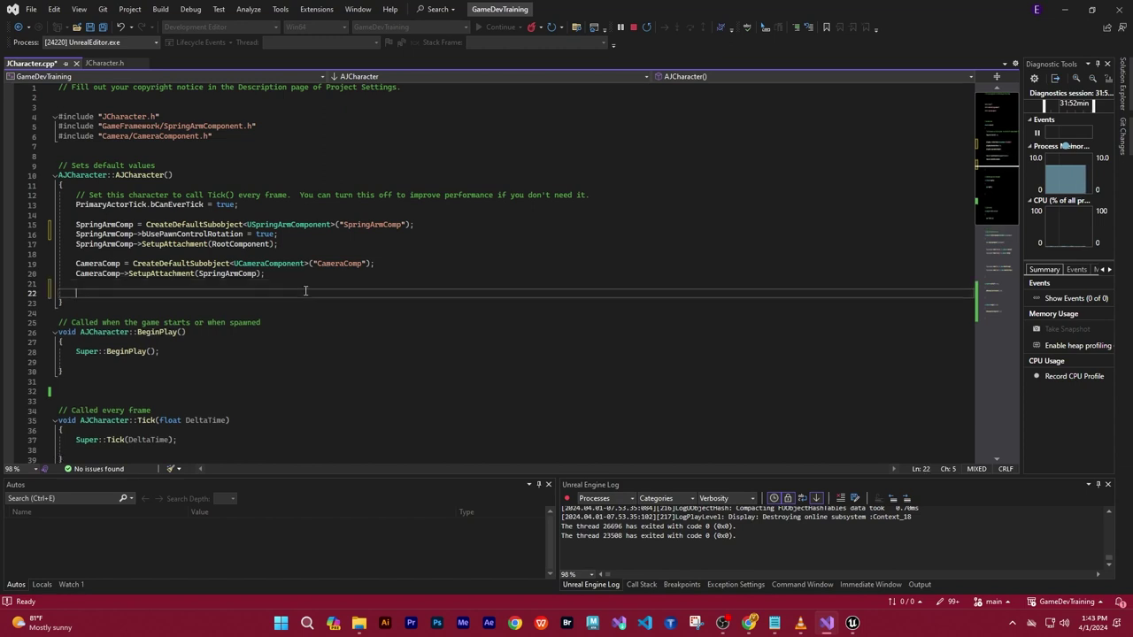
{"action": "key", "text": "Return"}
{"action": "key", "text": "Up"}
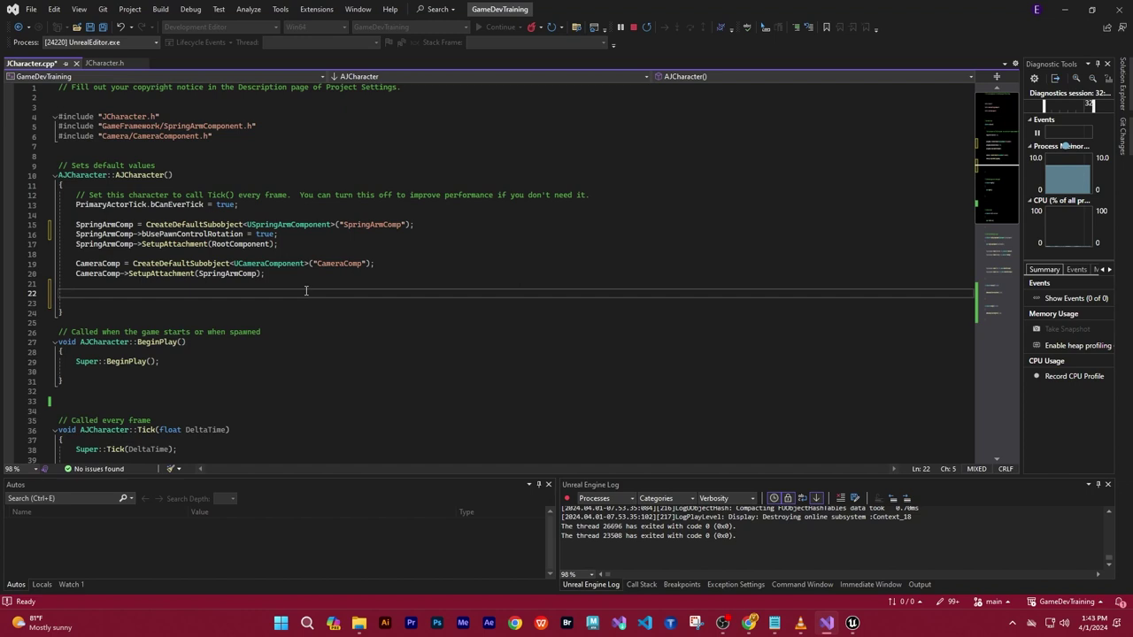
{"action": "type", "text": "bUse"}
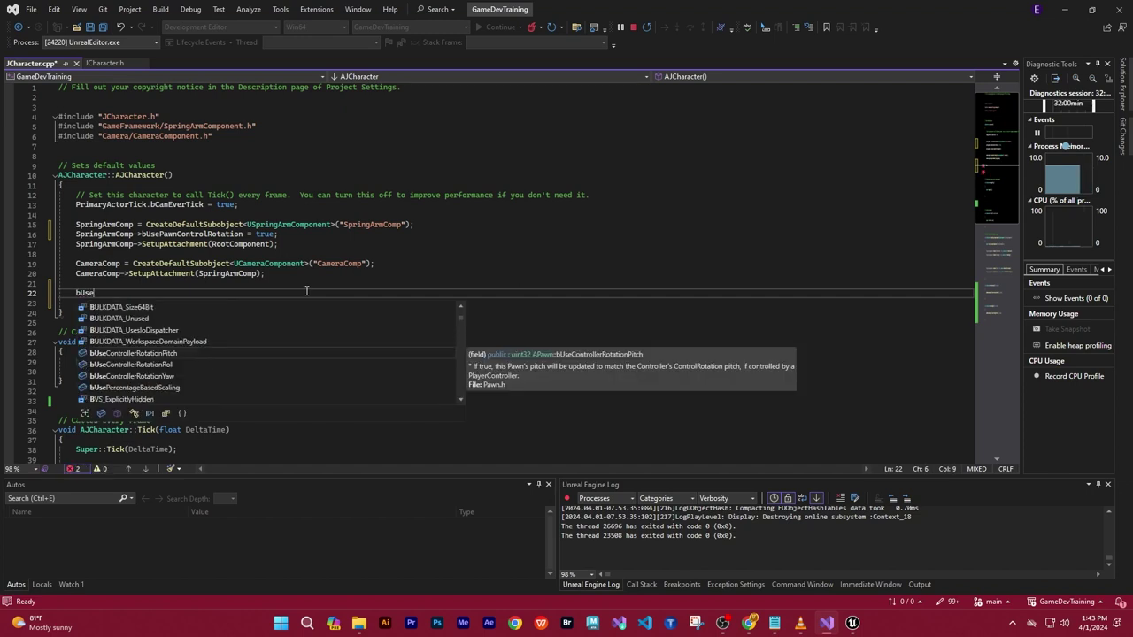
{"action": "type", "text": "Control"}
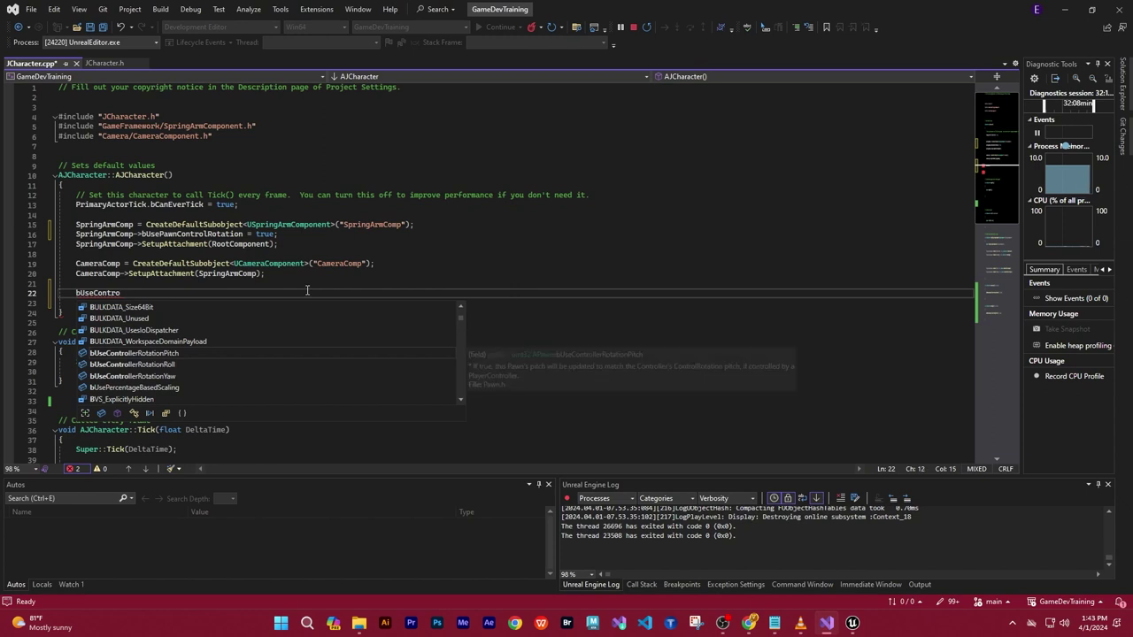
{"action": "type", "text": "ler"}
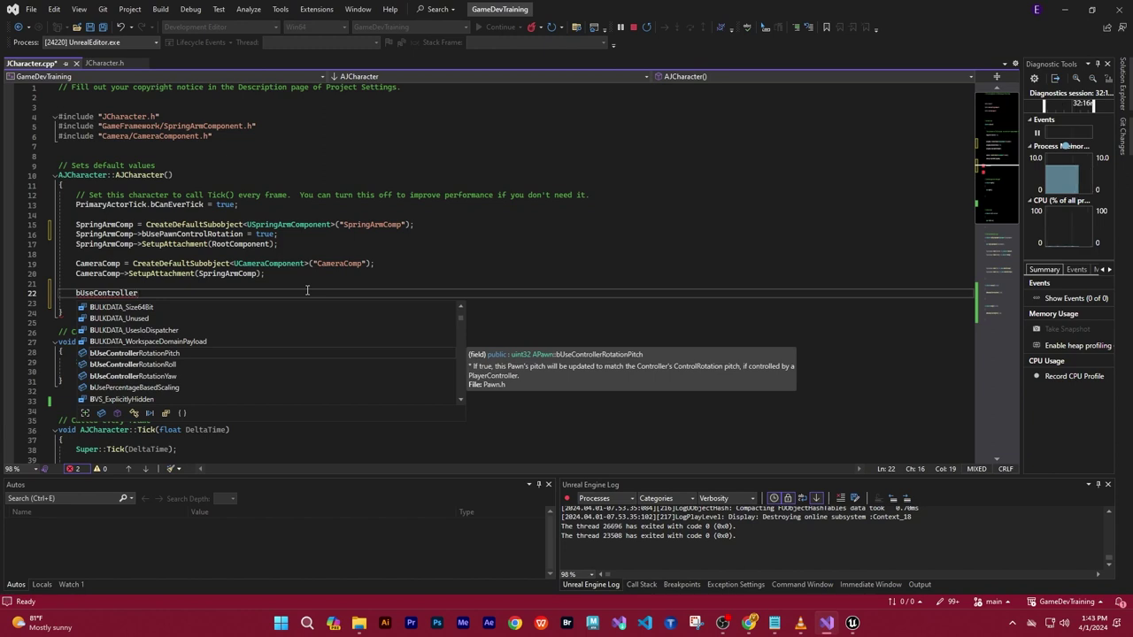
{"action": "type", "text": "Rotation"}
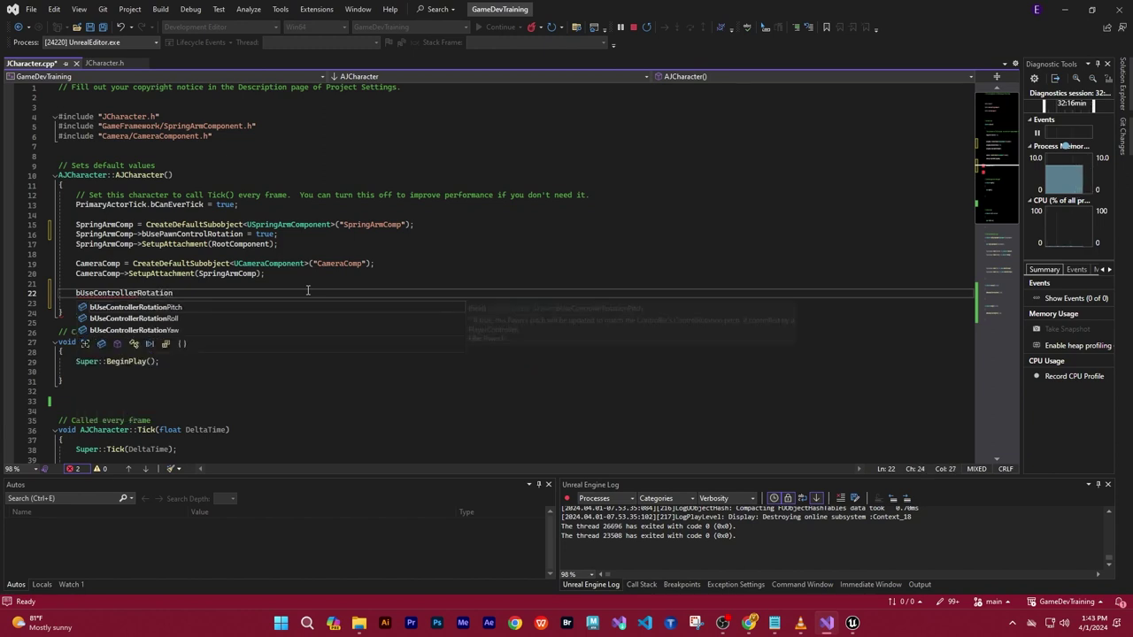
{"action": "type", "text": "Y"}
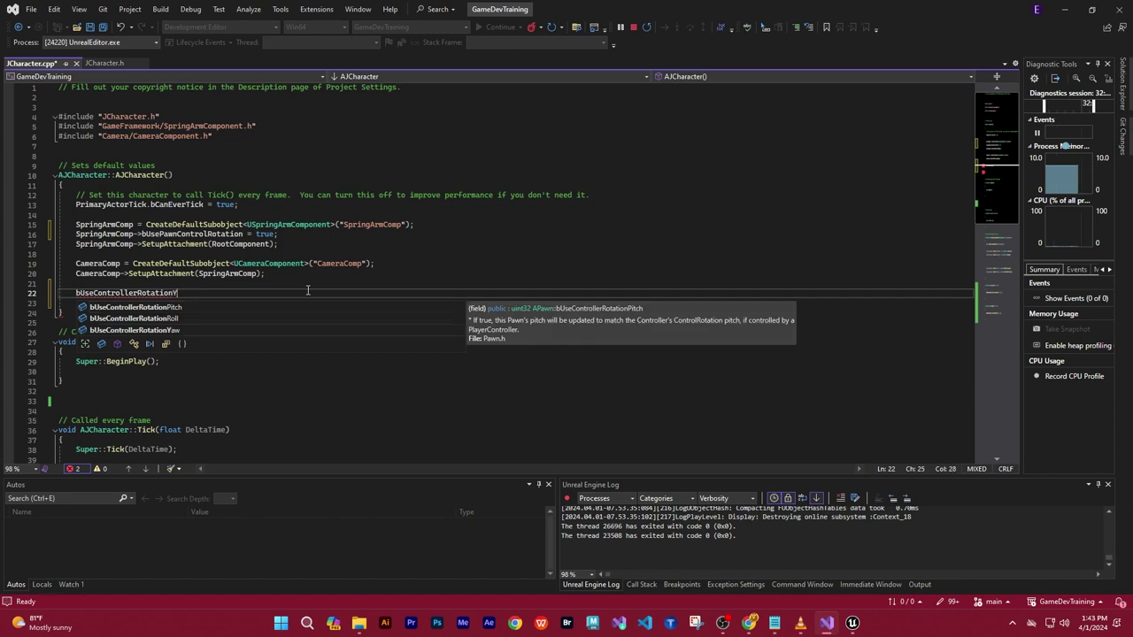
{"action": "type", "text": "aw"}
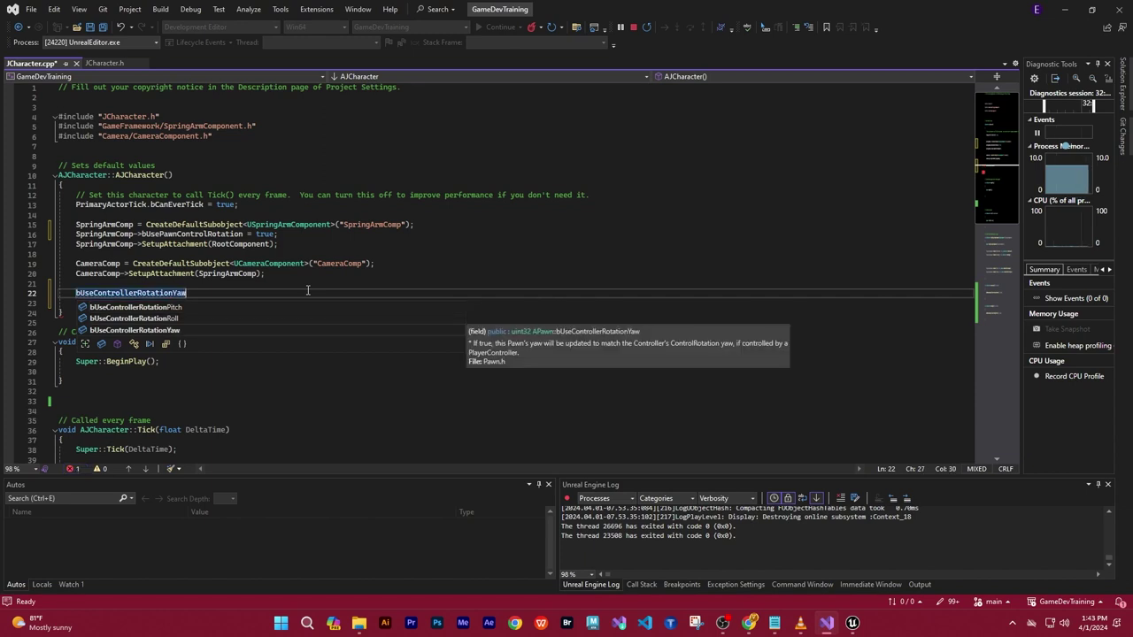
{"action": "type", "text": " = "}
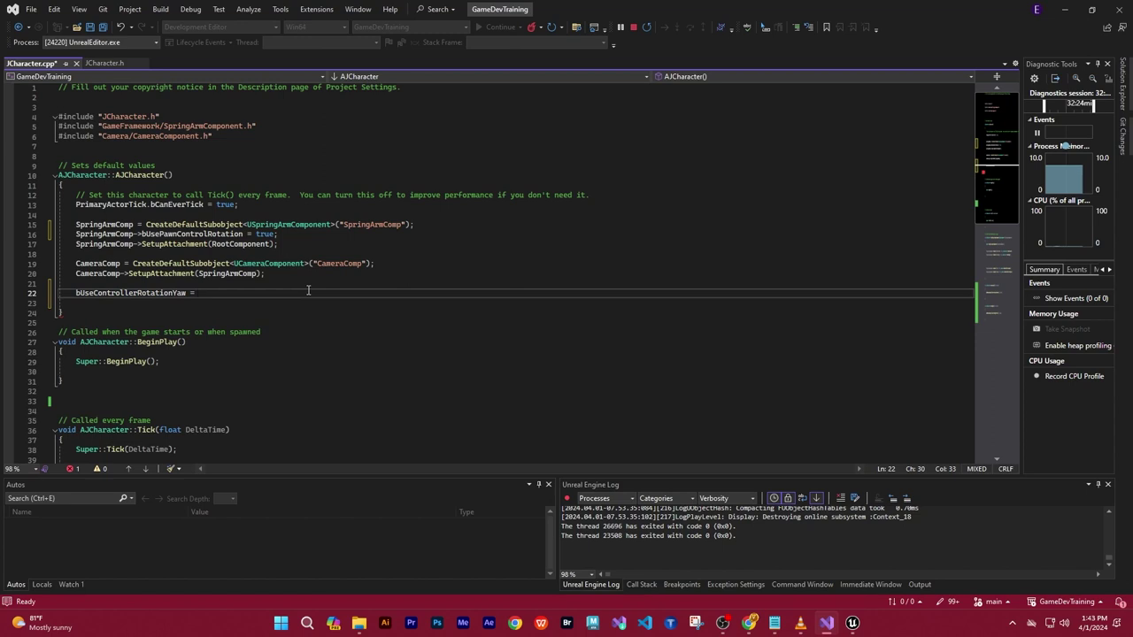
{"action": "type", "text": "false"}
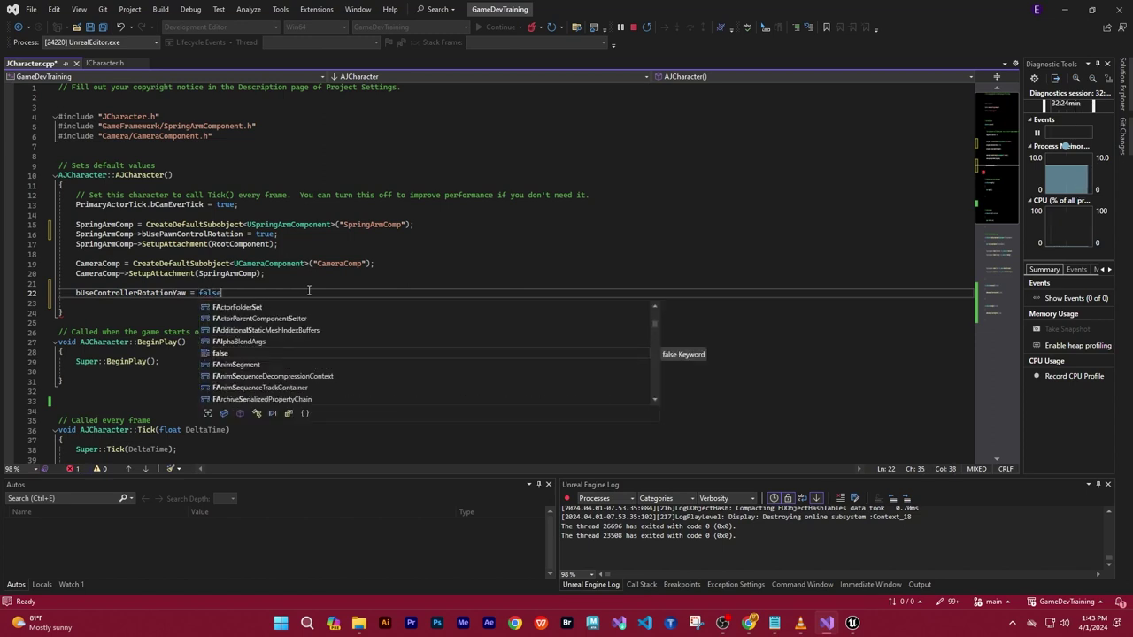
{"action": "type", "text": ";"}
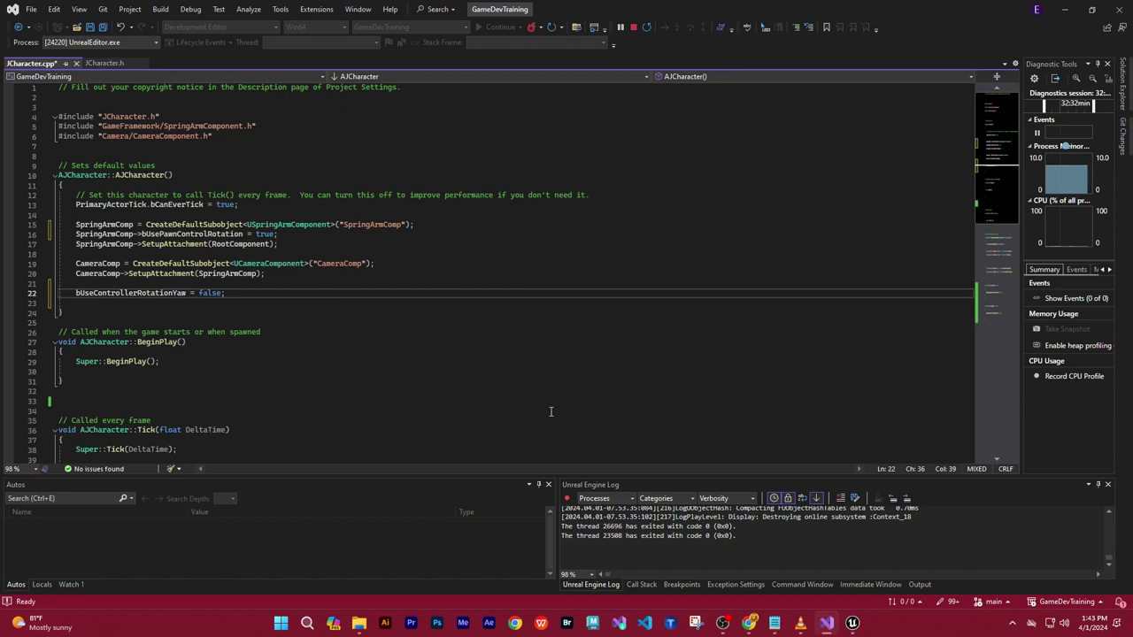
Bring up the Character Input and Rotations notes in Notepad and scroll through them
{"action": "left_click", "coordinate": [774, 623]}
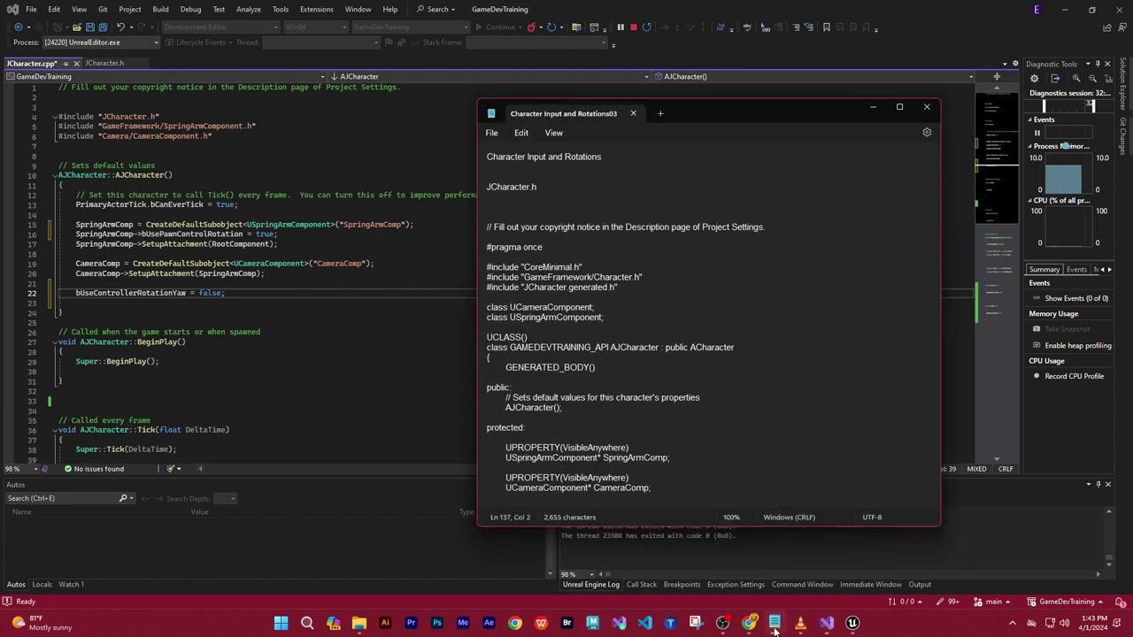
{"action": "scroll", "coordinate": [754, 365], "scroll_direction": "down", "scroll_amount": 5}
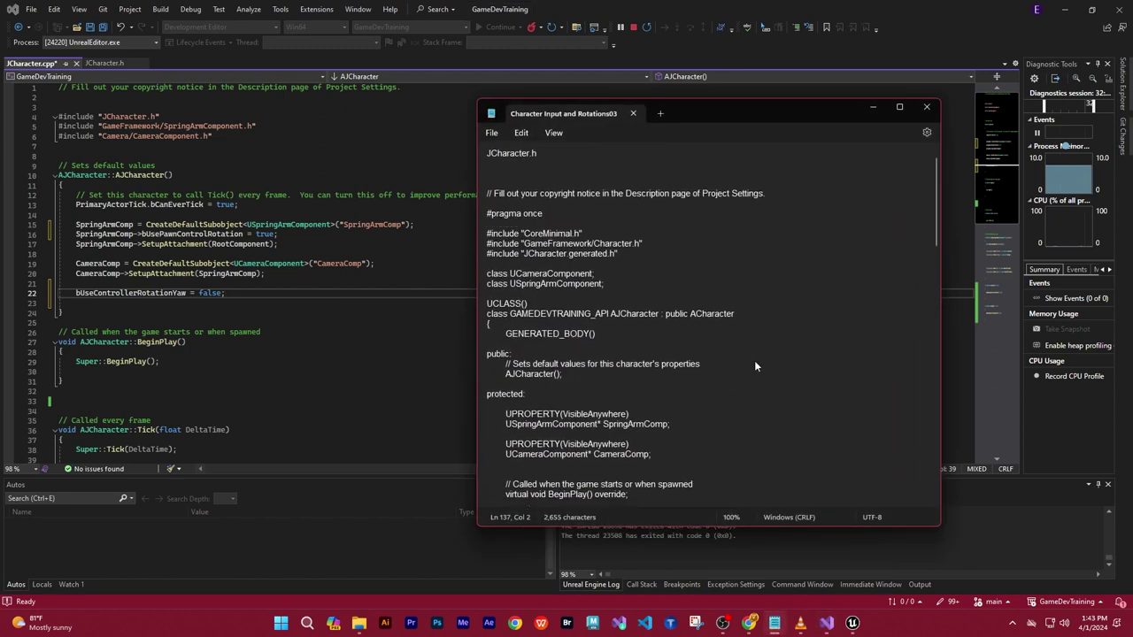
{"action": "scroll", "coordinate": [755, 366], "scroll_direction": "down", "scroll_amount": 2}
{"action": "scroll", "coordinate": [756, 366], "scroll_direction": "down", "scroll_amount": 2}
{"action": "scroll", "coordinate": [755, 365], "scroll_direction": "down", "scroll_amount": 2}
{"action": "scroll", "coordinate": [756, 367], "scroll_direction": "down", "scroll_amount": 2}
{"action": "scroll", "coordinate": [755, 362], "scroll_direction": "down", "scroll_amount": 5}
{"action": "scroll", "coordinate": [755, 364], "scroll_direction": "down", "scroll_amount": 4}
{"action": "scroll", "coordinate": [756, 366], "scroll_direction": "down", "scroll_amount": 5}
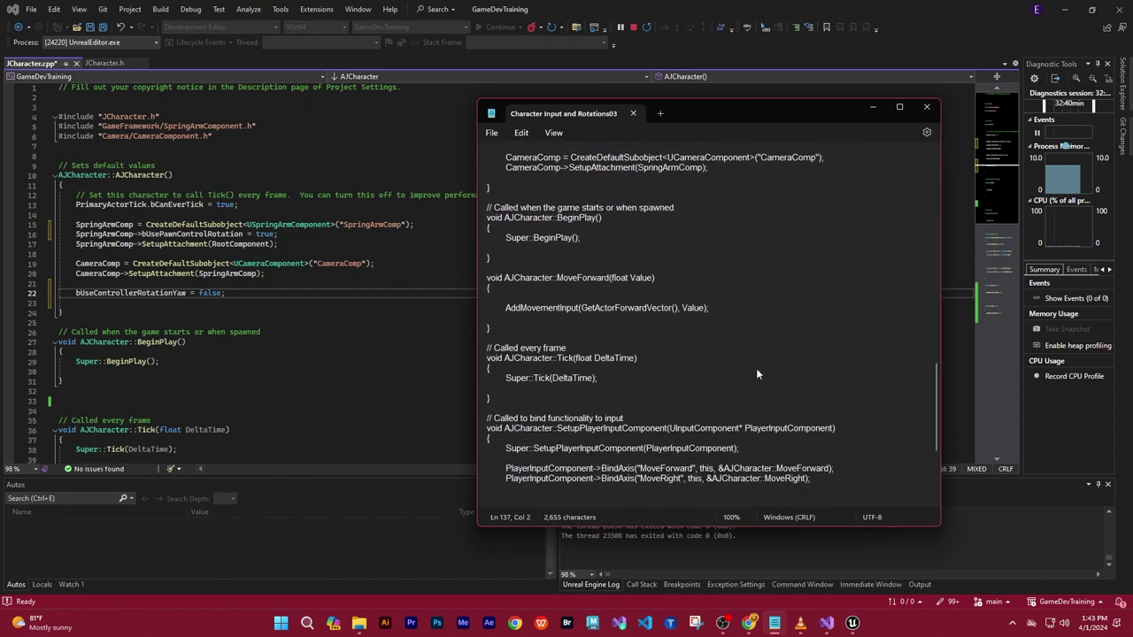
{"action": "scroll", "coordinate": [757, 367], "scroll_direction": "down", "scroll_amount": 4}
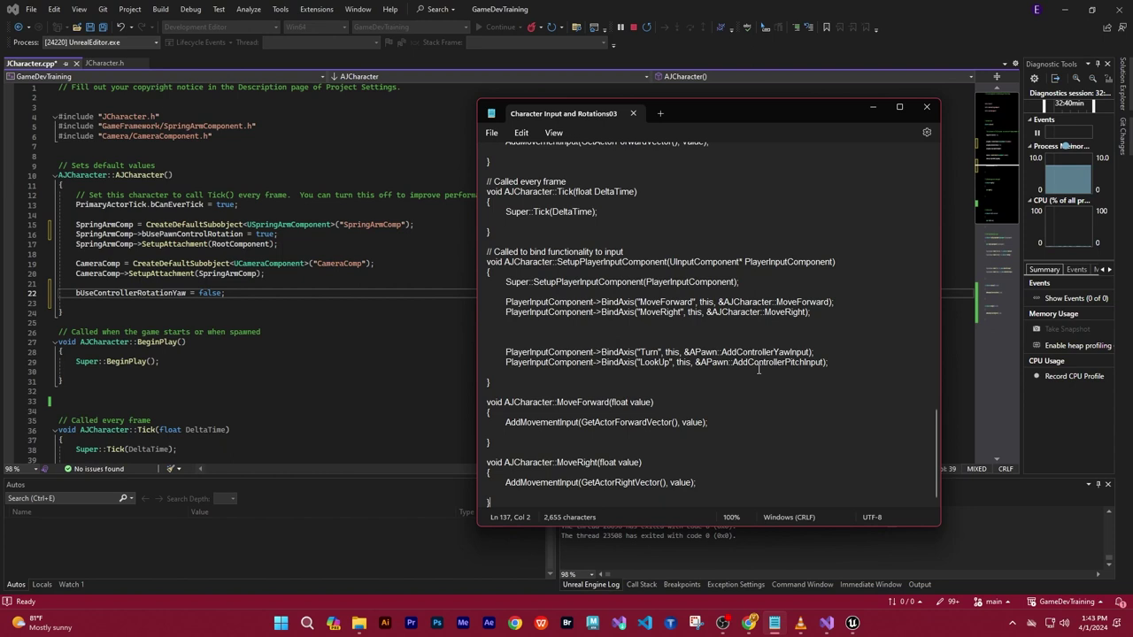
{"action": "scroll", "coordinate": [757, 370], "scroll_direction": "up", "scroll_amount": 1}
{"action": "scroll", "coordinate": [757, 370], "scroll_direction": "up", "scroll_amount": 2}
{"action": "scroll", "coordinate": [758, 372], "scroll_direction": "up", "scroll_amount": 5}
{"action": "scroll", "coordinate": [757, 372], "scroll_direction": "up", "scroll_amount": 4}
{"action": "scroll", "coordinate": [758, 372], "scroll_direction": "up", "scroll_amount": 5}
{"action": "scroll", "coordinate": [758, 372], "scroll_direction": "up", "scroll_amount": 5}
{"action": "scroll", "coordinate": [757, 371], "scroll_direction": "up", "scroll_amount": 4}
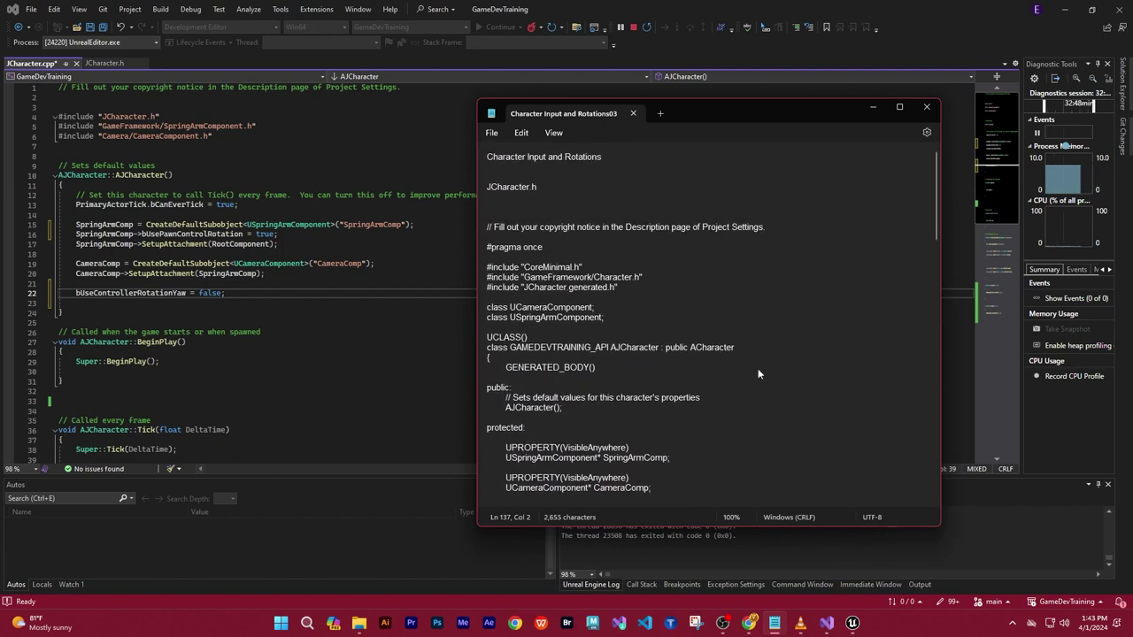
Add a blank tab, close the Character Input and Rotations03 tab, and shift the window left
{"action": "left_click", "coordinate": [490, 132]}
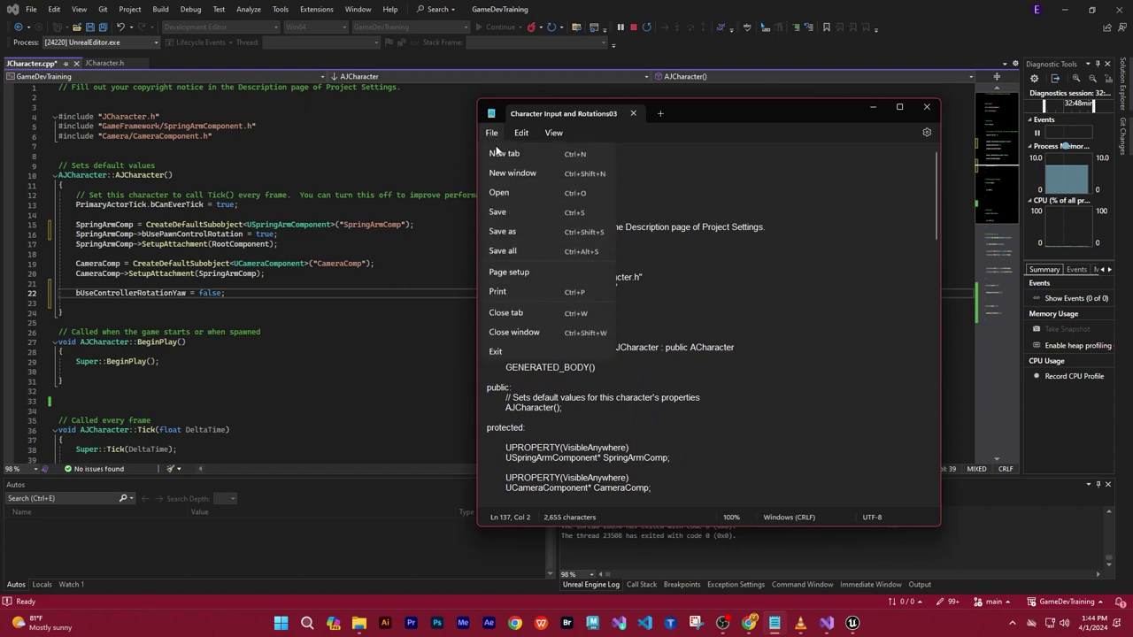
{"action": "left_click", "coordinate": [522, 252]}
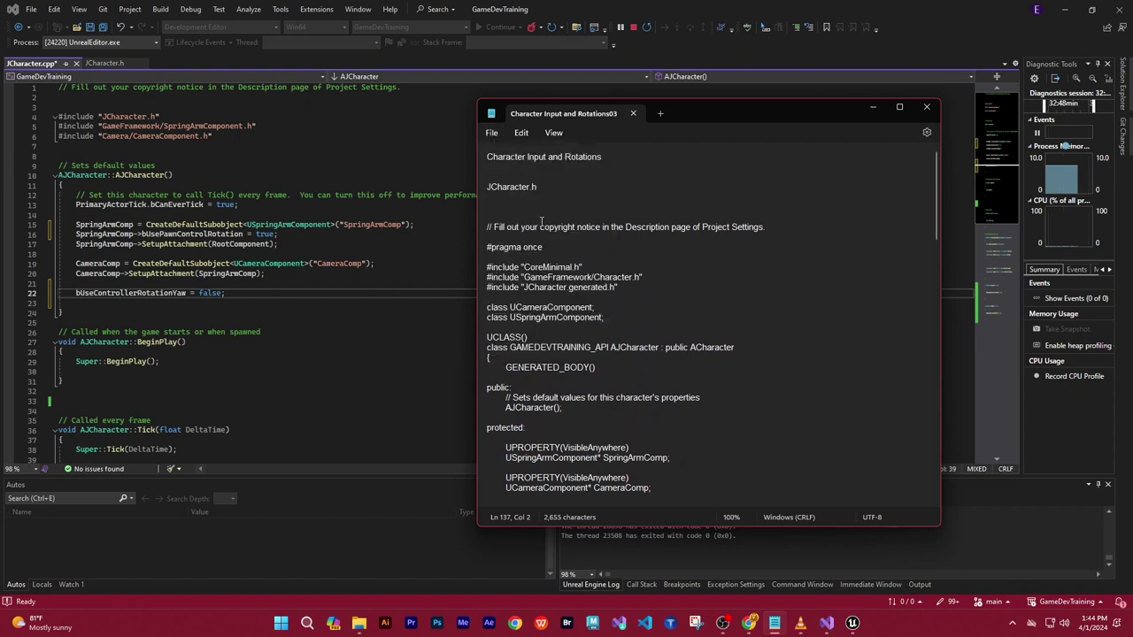
{"action": "left_click", "coordinate": [660, 114]}
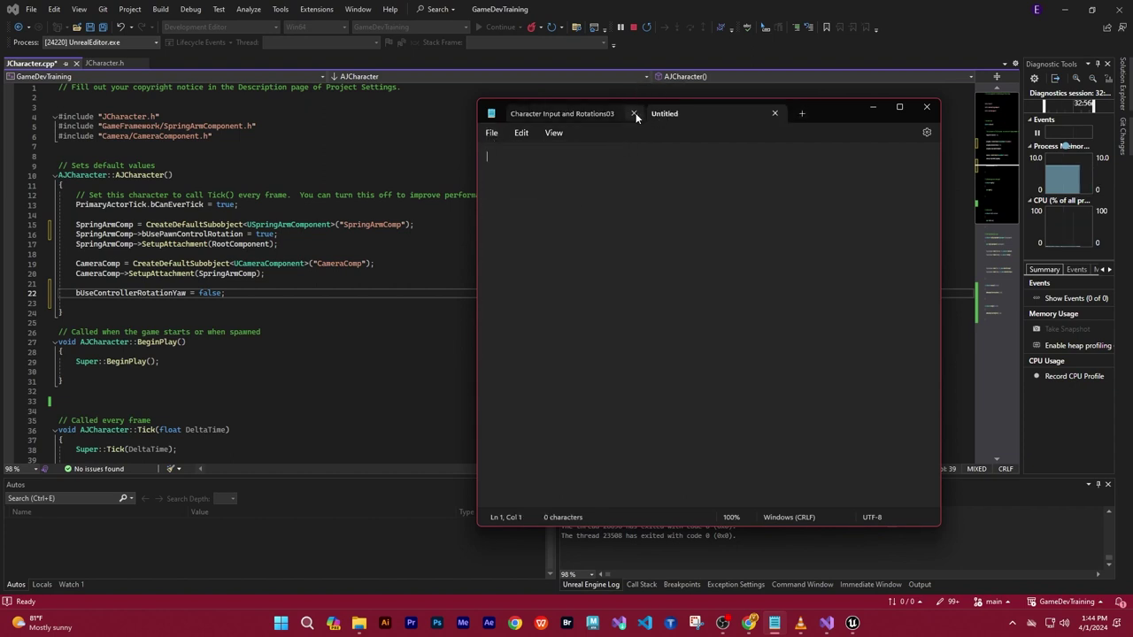
{"action": "left_click", "coordinate": [634, 113]}
{"action": "left_click_drag", "start_coordinate": [696, 113], "coordinate": [652, 110]}
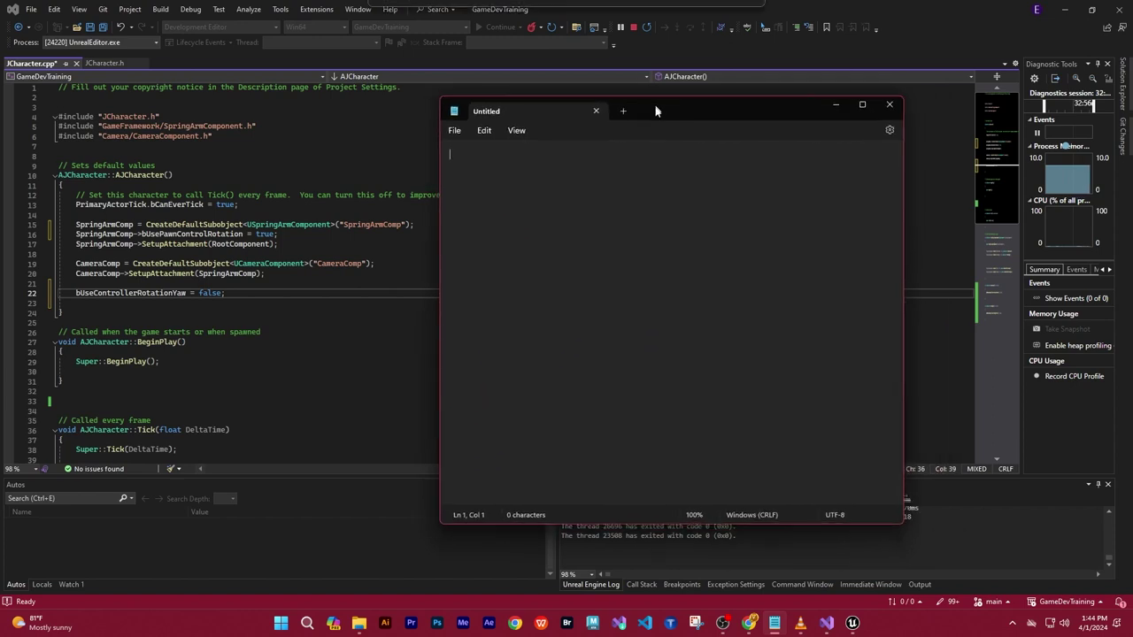
Minimize Notepad, focus line 17 of JCharacter.cpp, then switch to the PlayerCharacter Blueprint in Unreal
{"action": "left_click", "coordinate": [830, 104]}
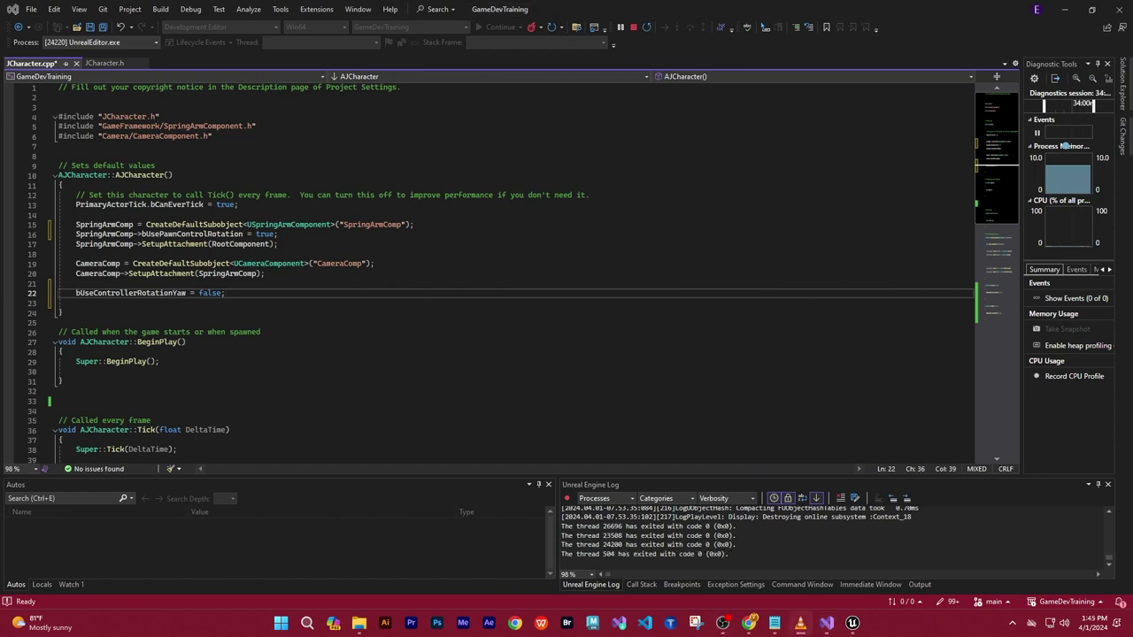
{"action": "left_click", "coordinate": [751, 243]}
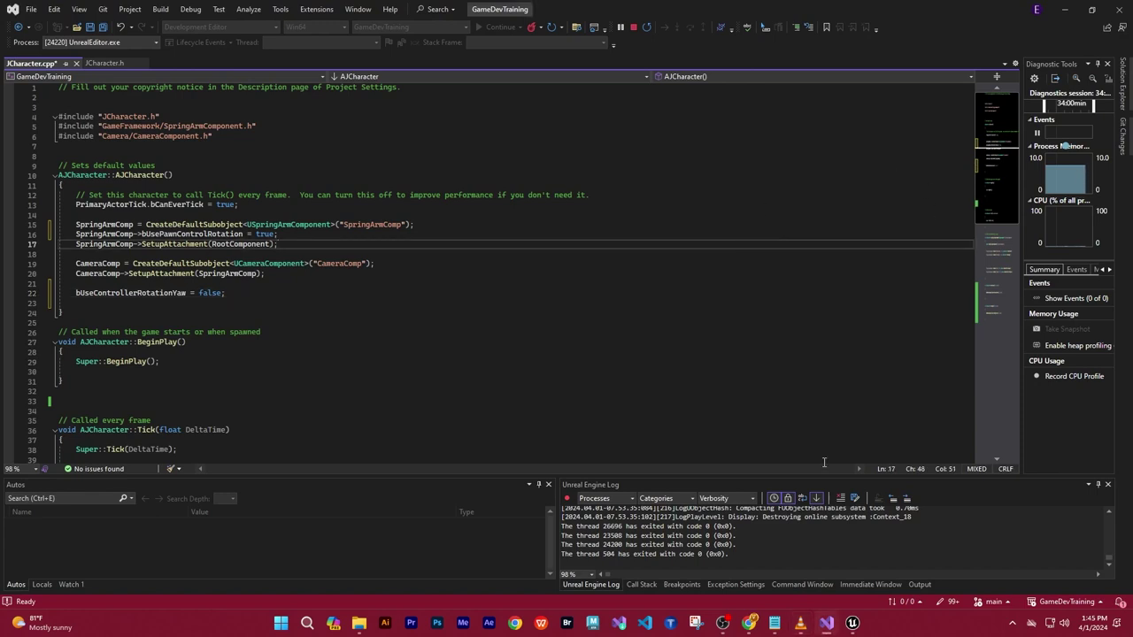
{"action": "key", "text": "alt+Tab"}
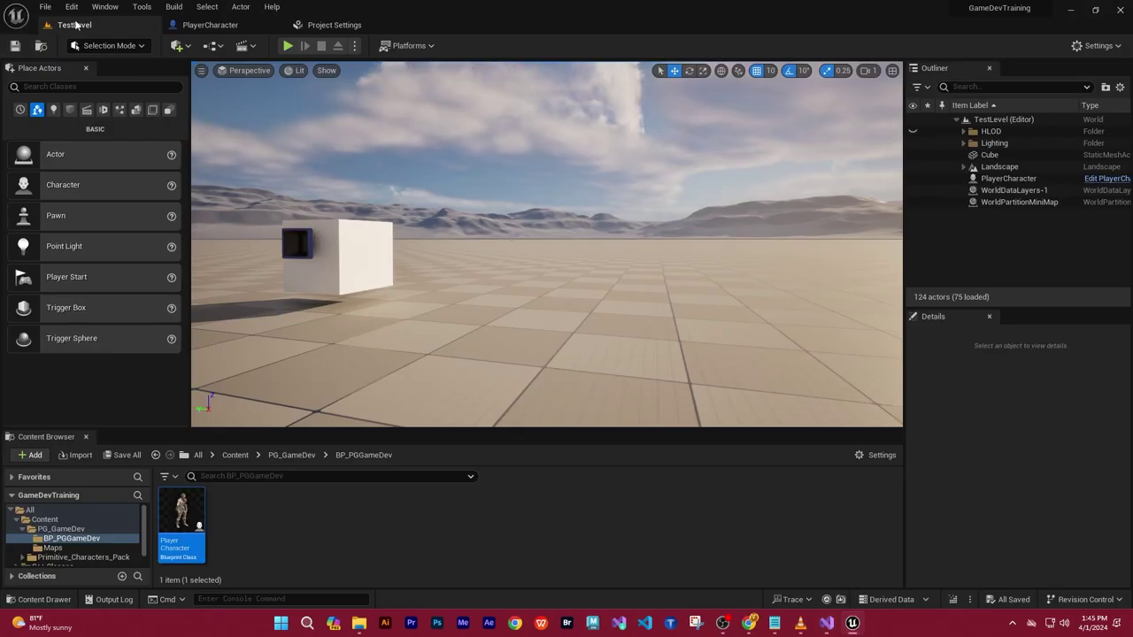
{"action": "left_click", "coordinate": [205, 25]}
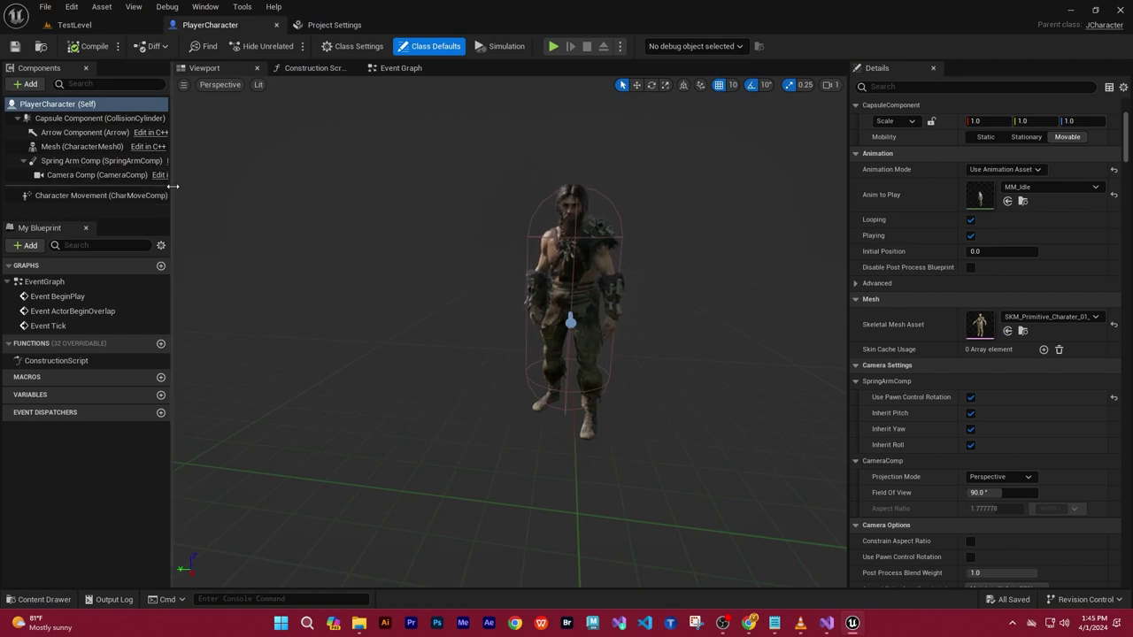
Search 'orient' in Details and enable Orient Rotation to Movement on Character Movement
{"action": "left_click_drag", "start_coordinate": [174, 185], "coordinate": [246, 185]}
{"action": "left_click", "coordinate": [124, 175]}
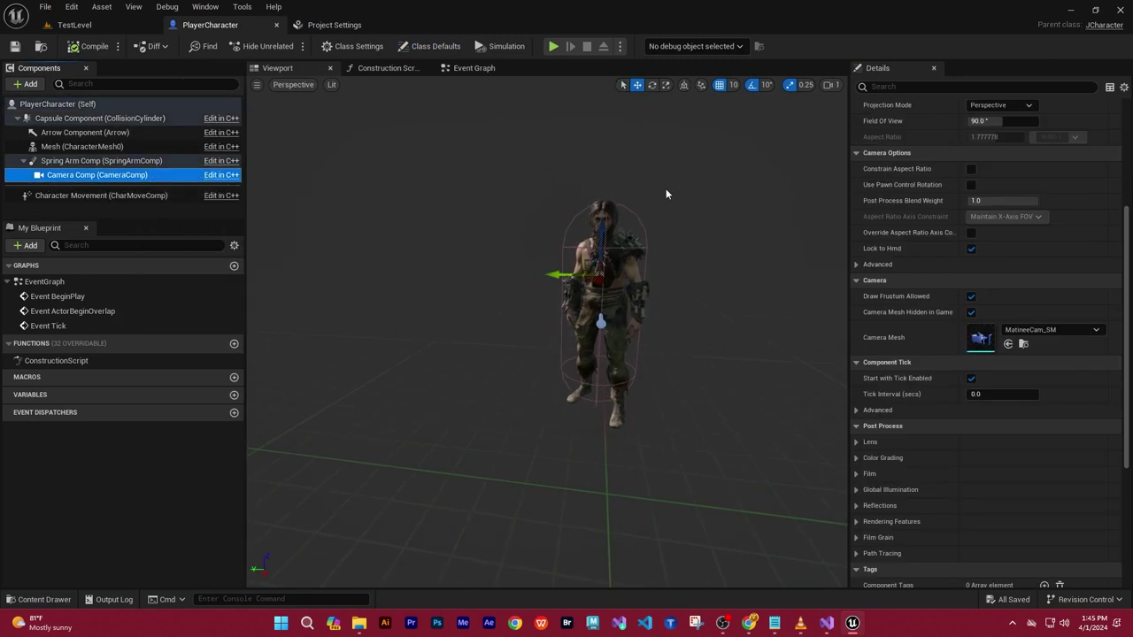
{"action": "left_click", "coordinate": [899, 86]}
{"action": "type", "text": "orient"}
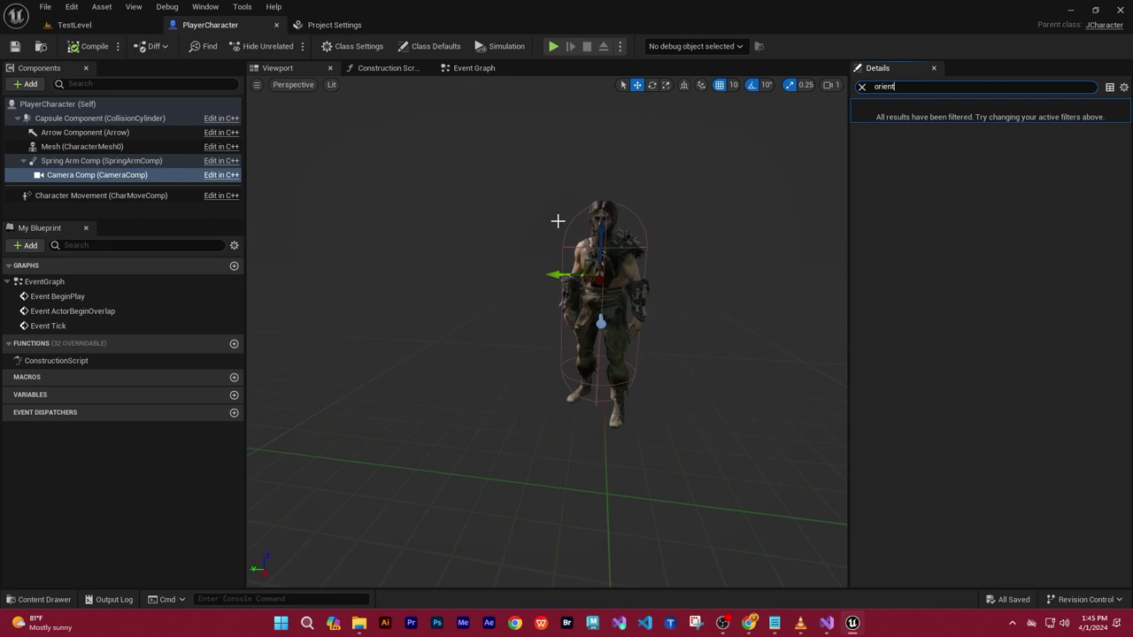
{"action": "left_click", "coordinate": [104, 196]}
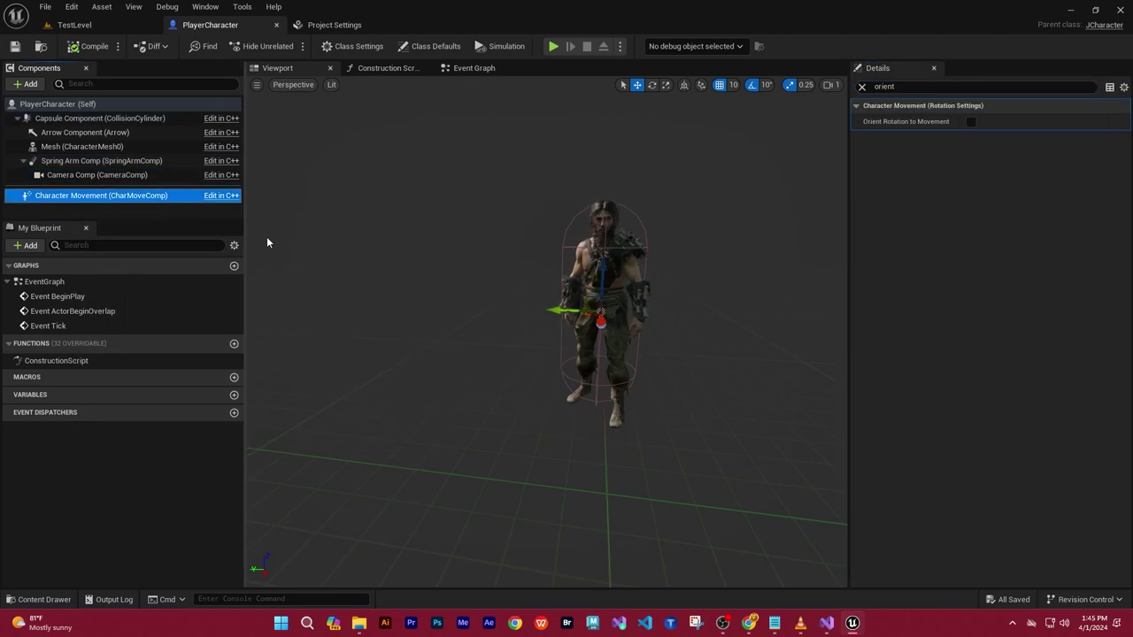
{"action": "left_click", "coordinate": [970, 122]}
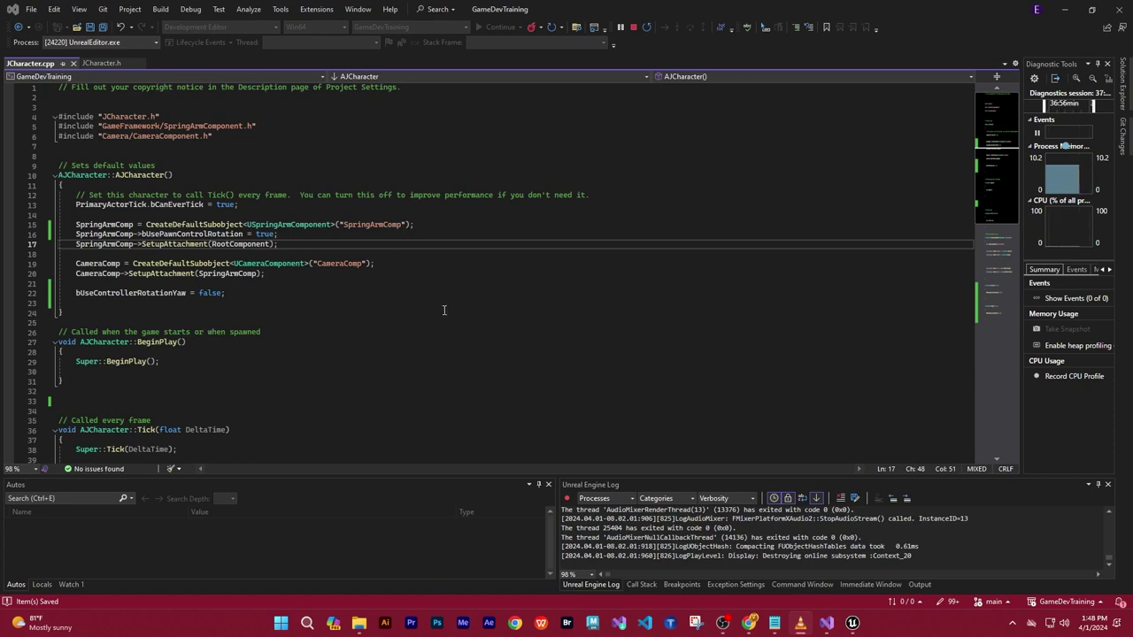
After the camera attachment line, add GetCharacterMovement()->bOrientRoattionToMovement = true; to the constructor
{"action": "left_click", "coordinate": [235, 293]}
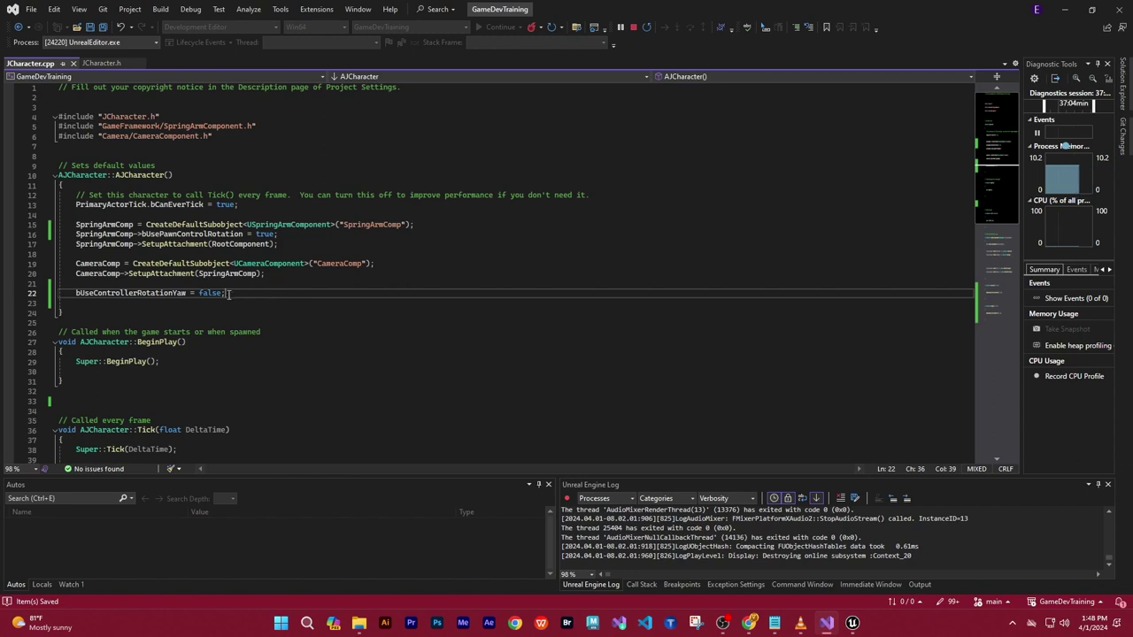
{"action": "left_click", "coordinate": [271, 275]}
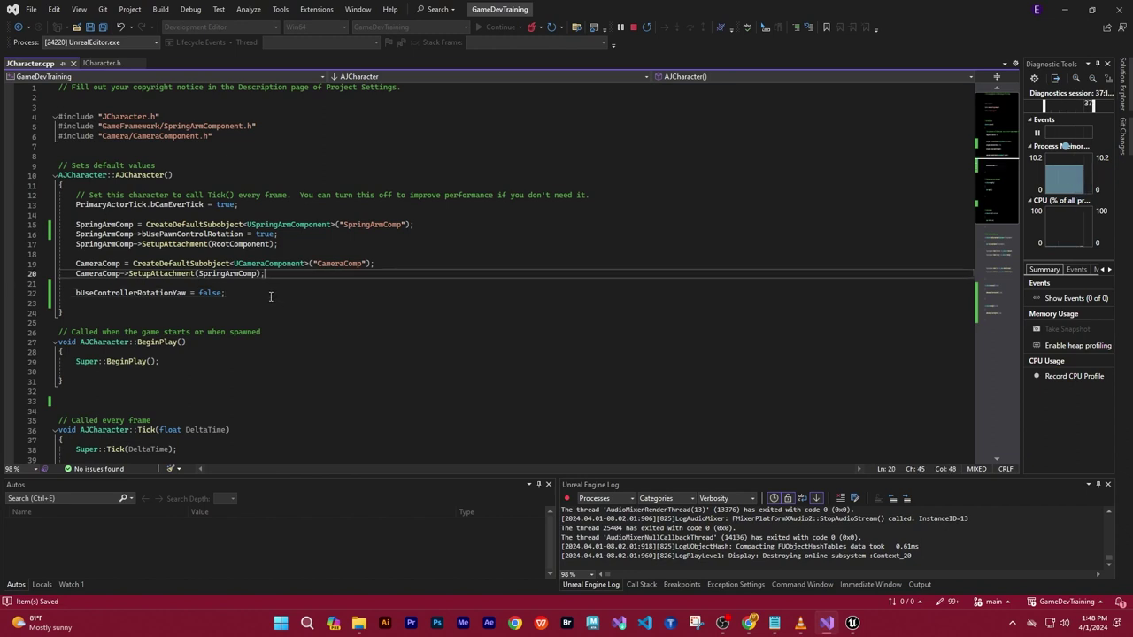
{"action": "key", "text": "Return"}
{"action": "key", "text": "Return"}
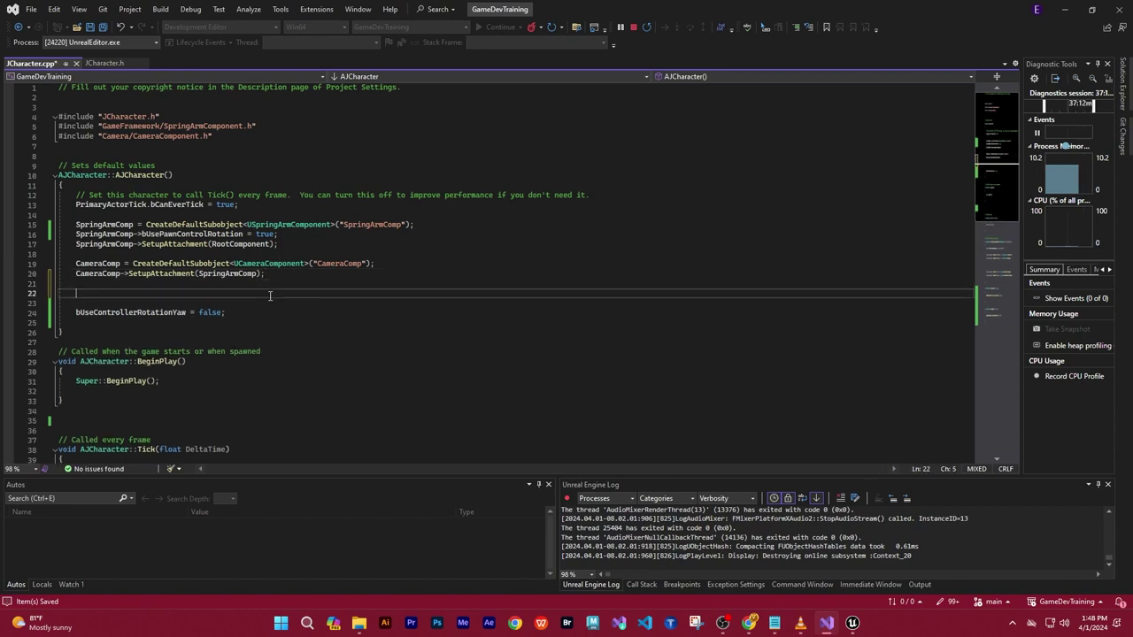
{"action": "key", "text": "Return"}
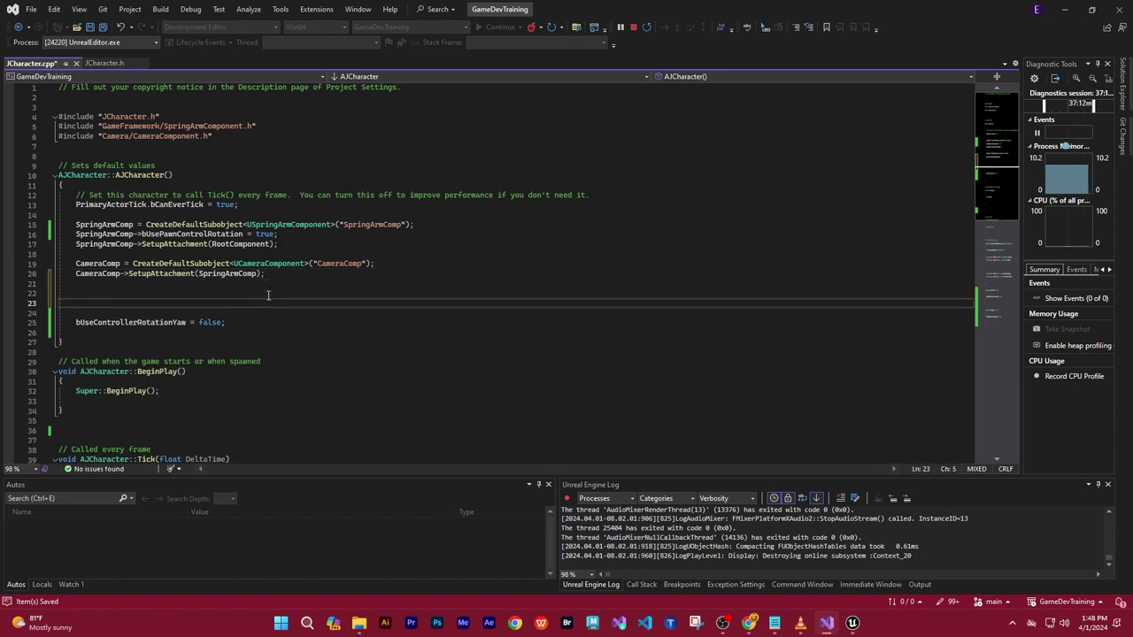
{"action": "key", "text": "Up"}
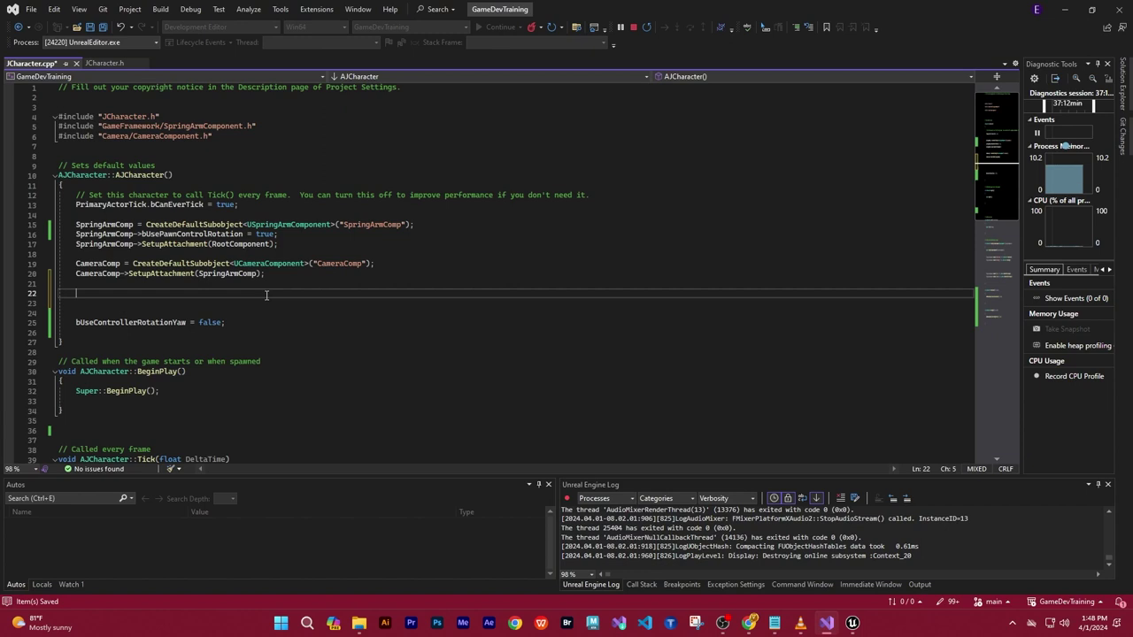
{"action": "type", "text": "Get"}
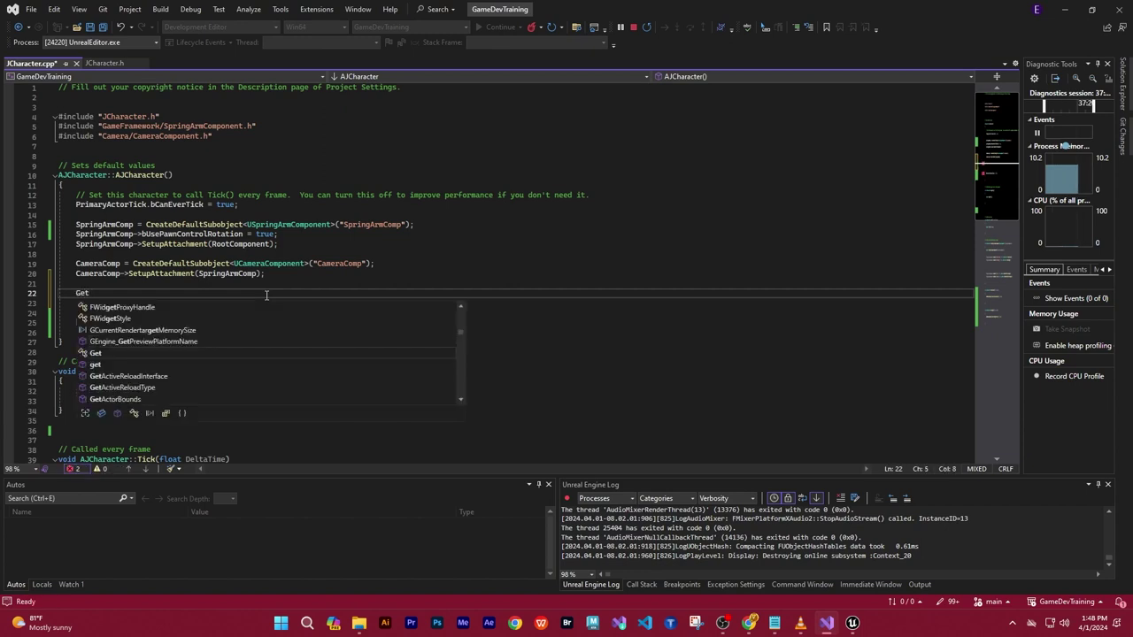
{"action": "type", "text": "Character"}
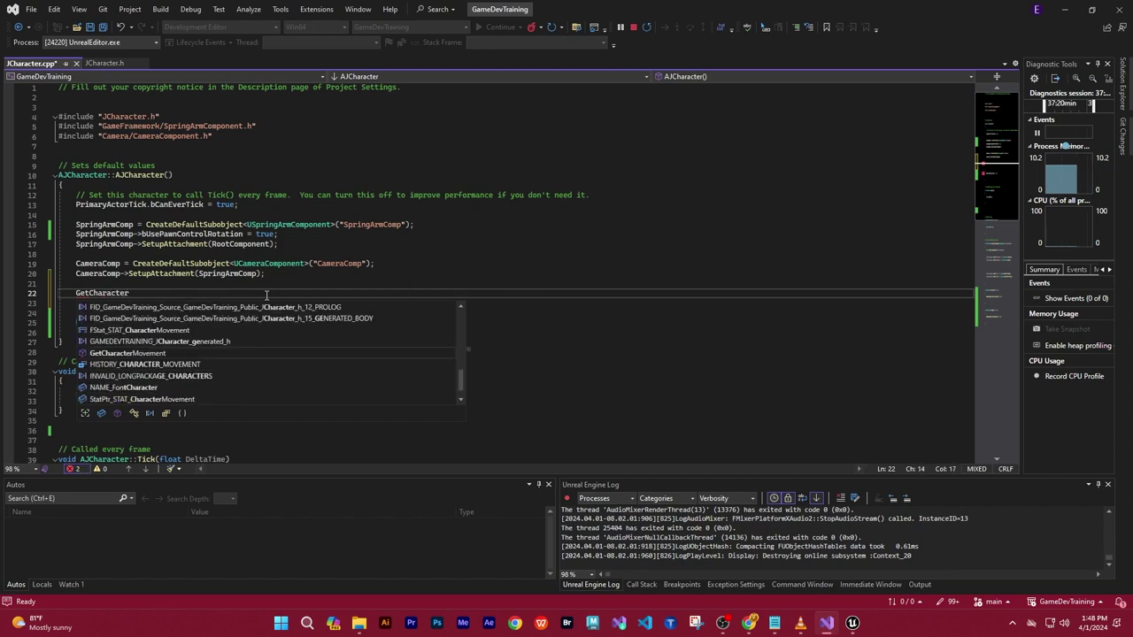
{"action": "type", "text": "Movement"}
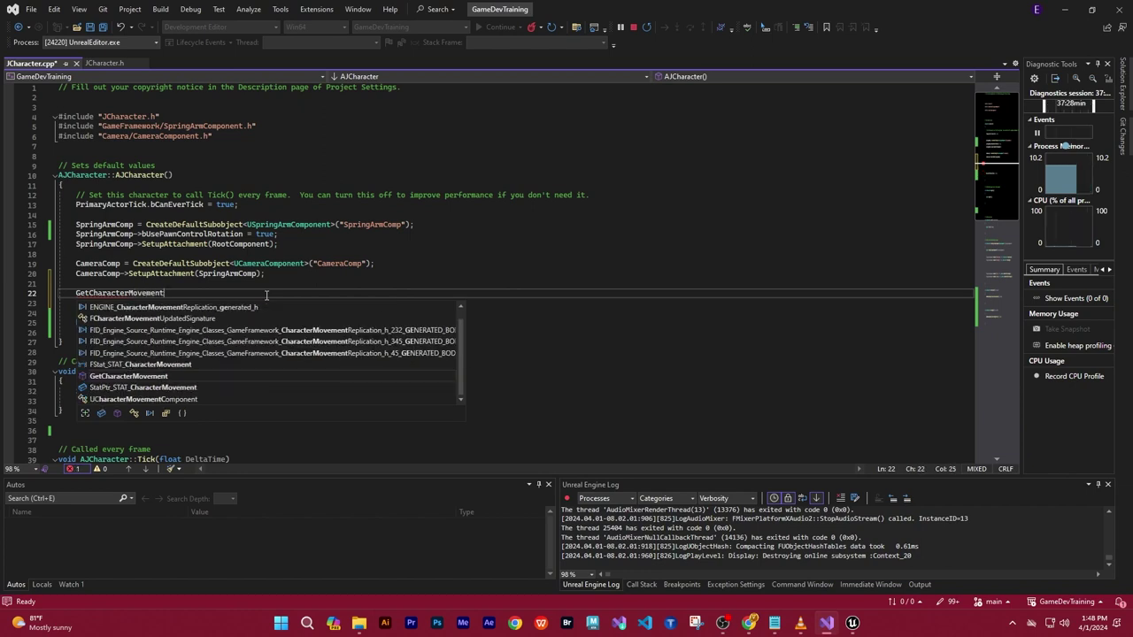
{"action": "type", "text": "("}
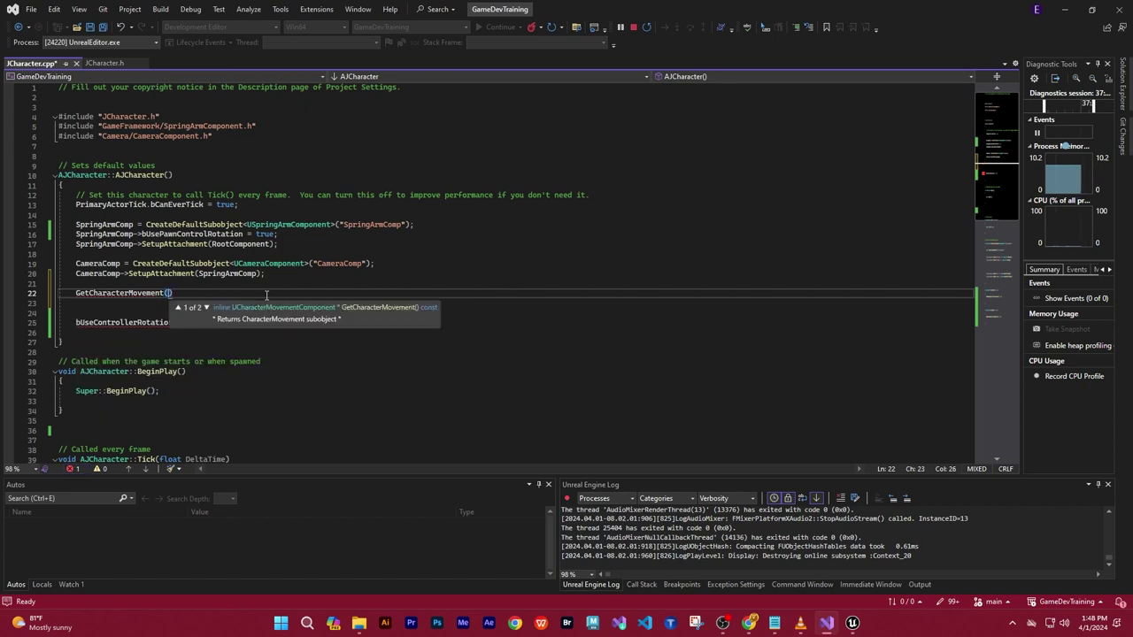
{"action": "type", "text": ")"}
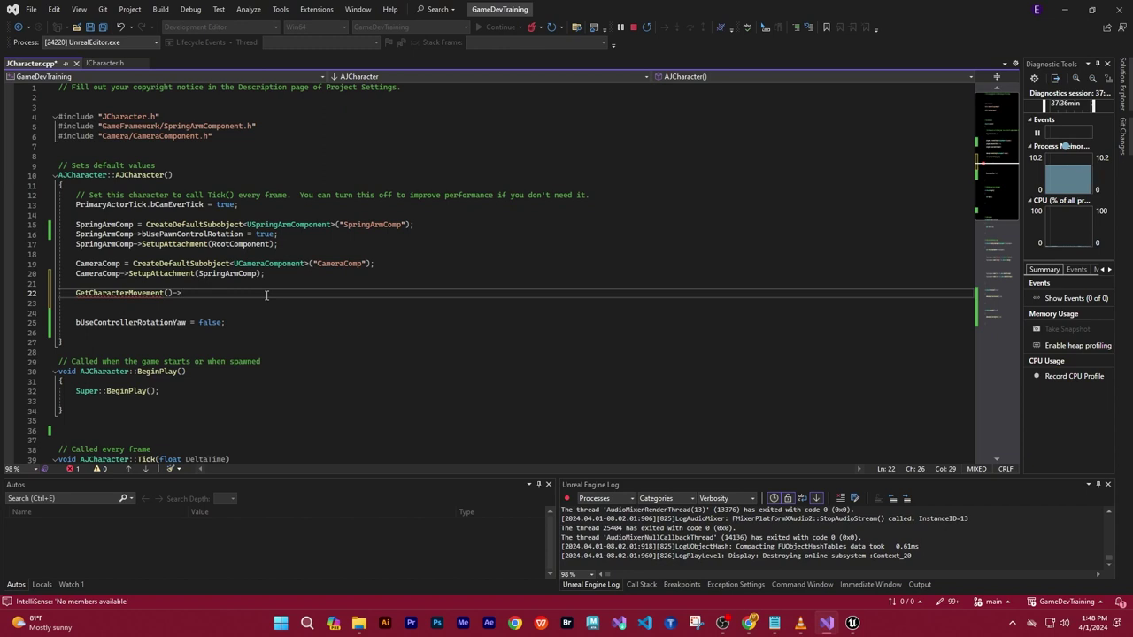
{"action": "type", "text": "b"}
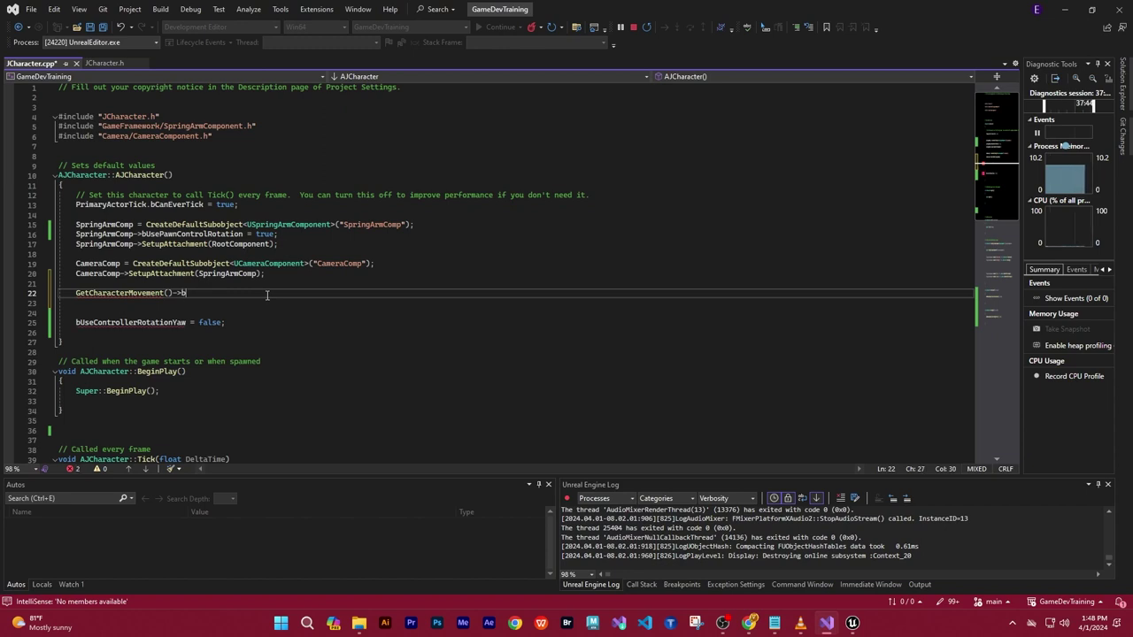
{"action": "type", "text": "Orien"}
{"action": "type", "text": "t"}
{"action": "type", "text": "Roattion"}
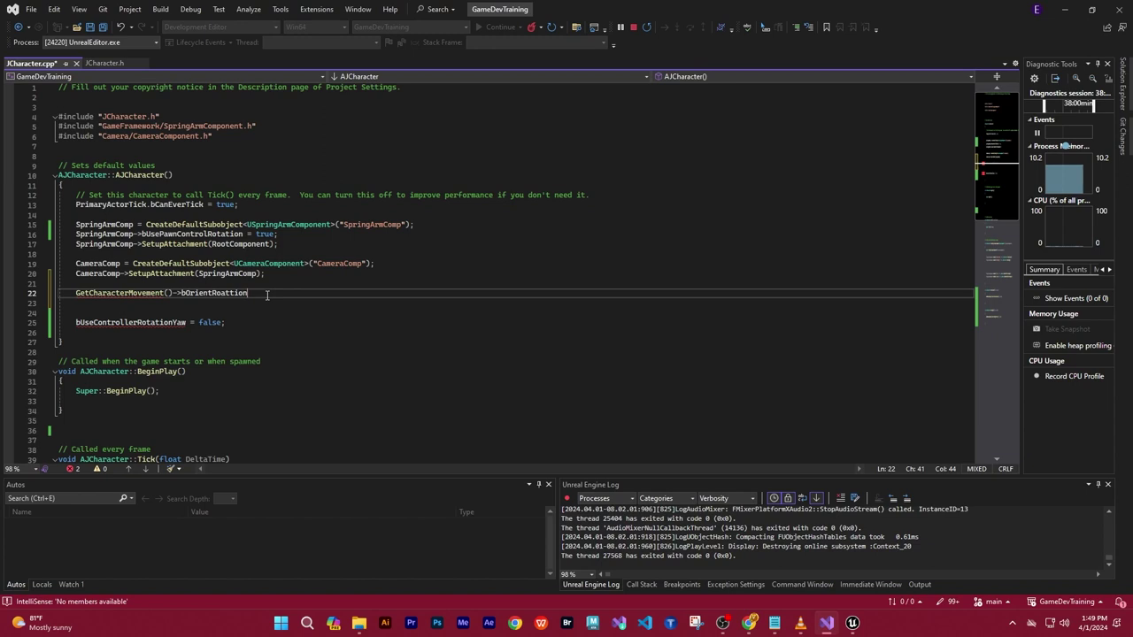
{"action": "type", "text": "ToMovement"}
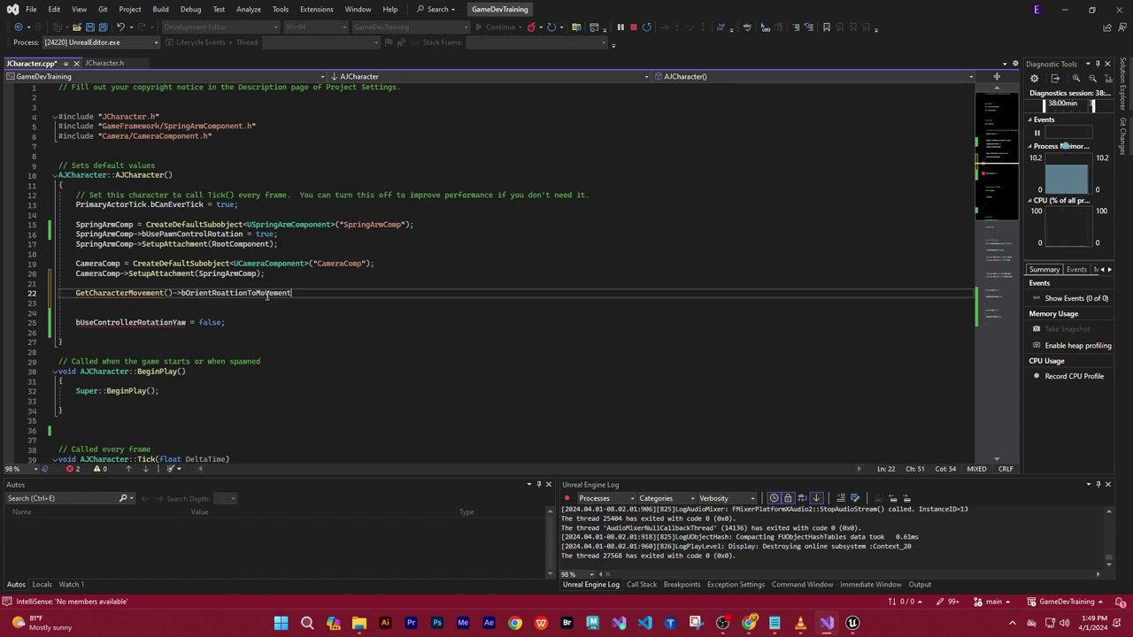
{"action": "type", "text": " = "}
{"action": "type", "text": "true;"}
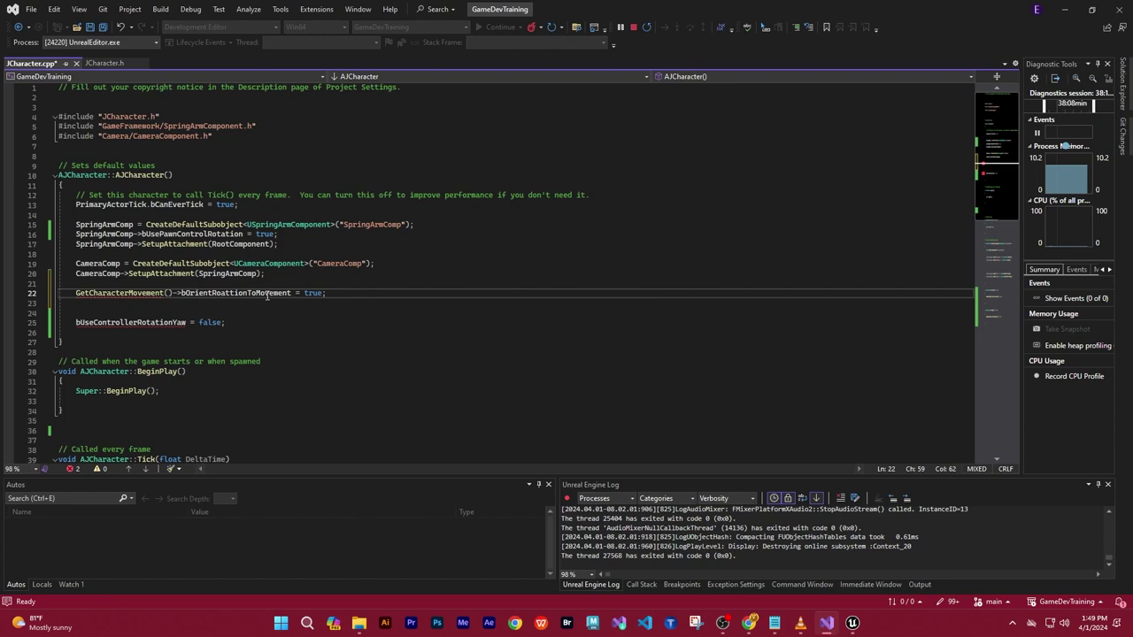
{"action": "left_click", "coordinate": [349, 371]}
Paste a copy of the CameraComponent include onto a new line 7
{"action": "left_click", "coordinate": [393, 343]}
{"action": "mouse_move", "coordinate": [138, 292]}
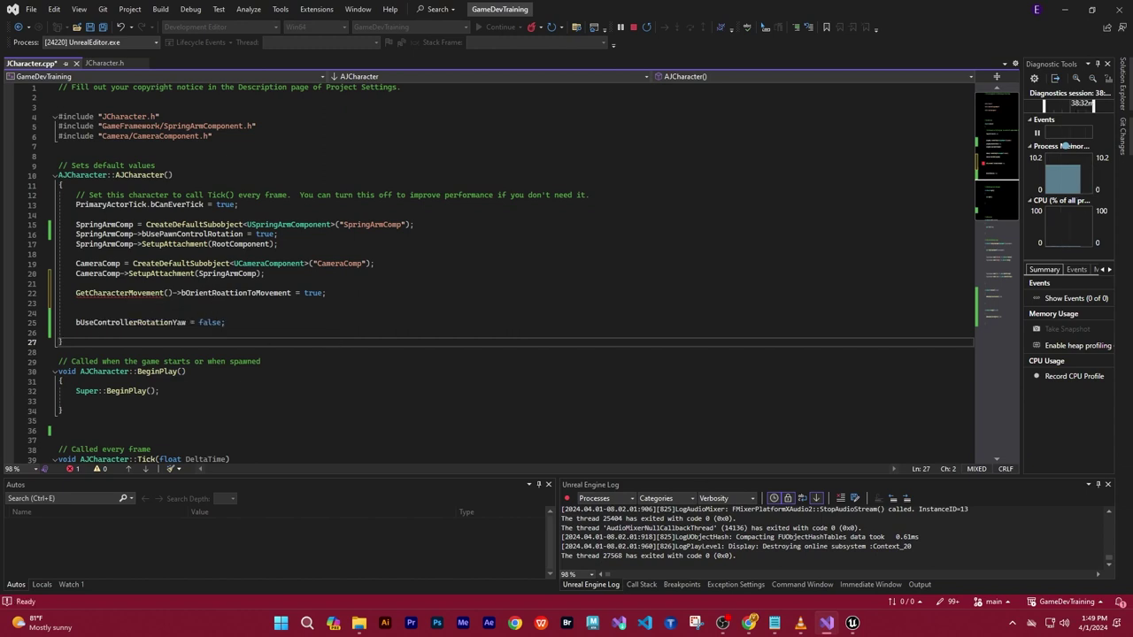
{"action": "key", "text": "alt+Tab"}
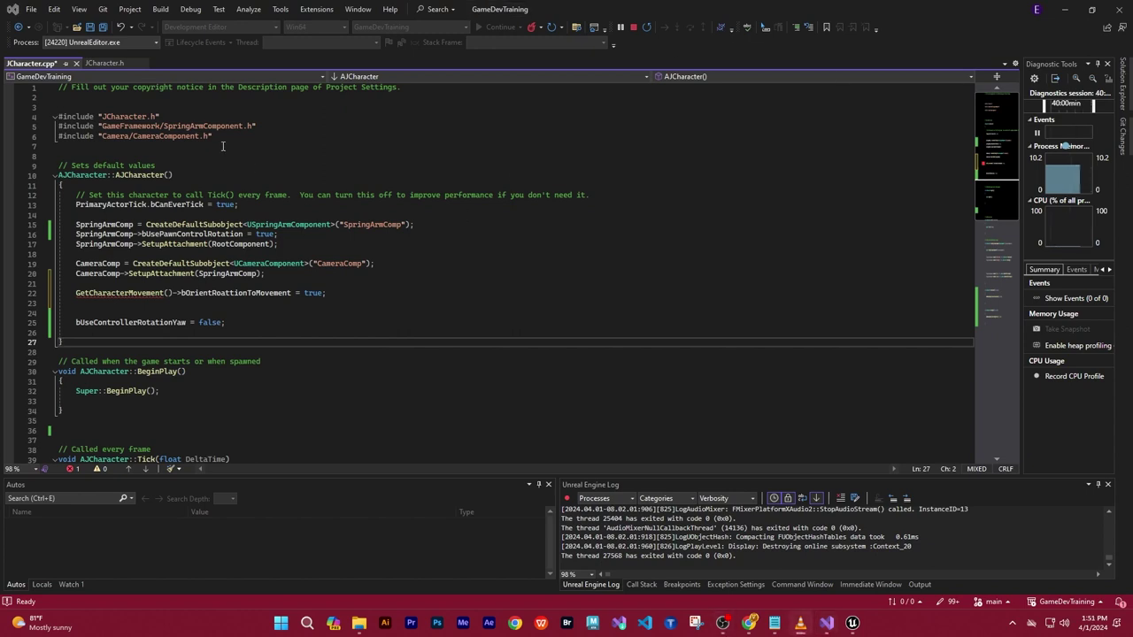
{"action": "left_click", "coordinate": [223, 138]}
{"action": "key", "text": "Return"}
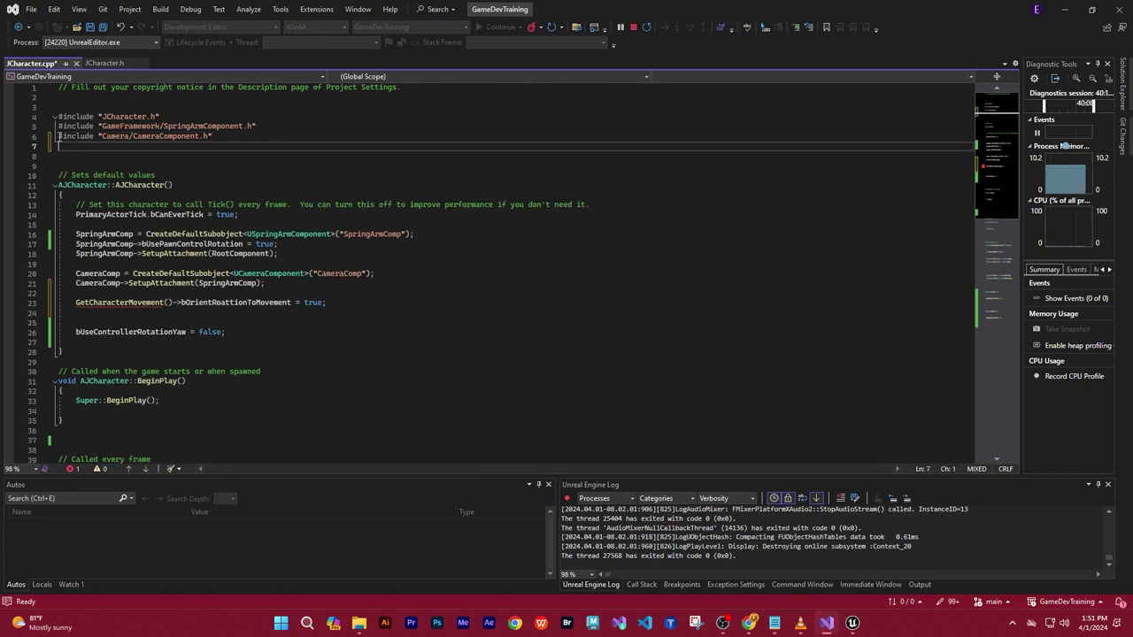
{"action": "left_click_drag", "start_coordinate": [58, 136], "coordinate": [218, 142]}
{"action": "key", "text": "ctrl+c"}
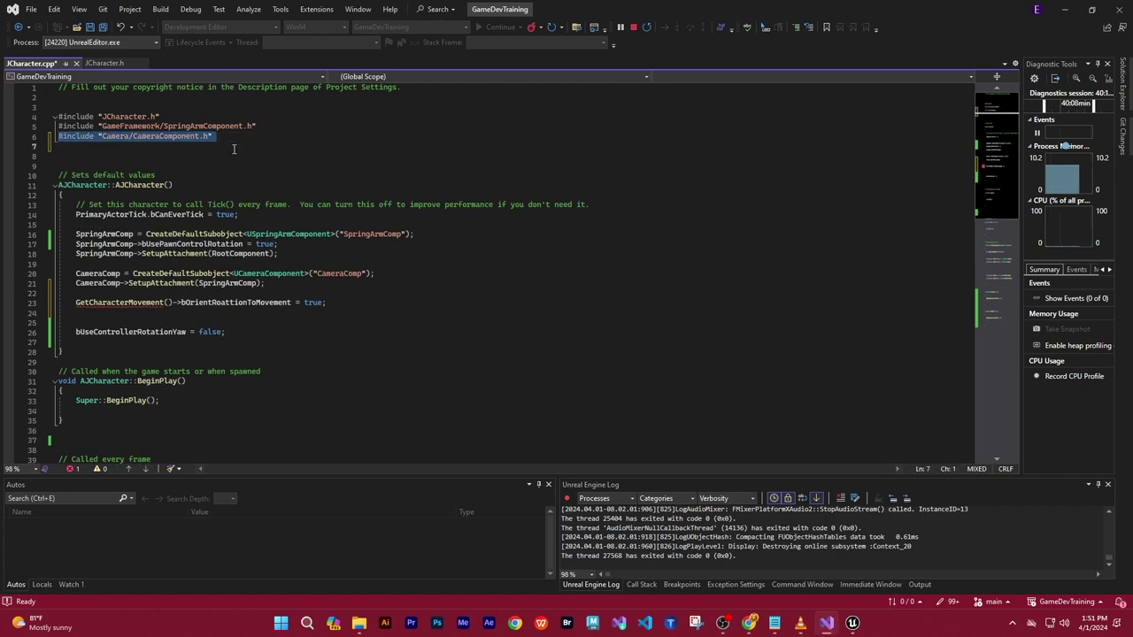
{"action": "left_click", "coordinate": [65, 147]}
{"action": "key", "text": "ctrl+v"}
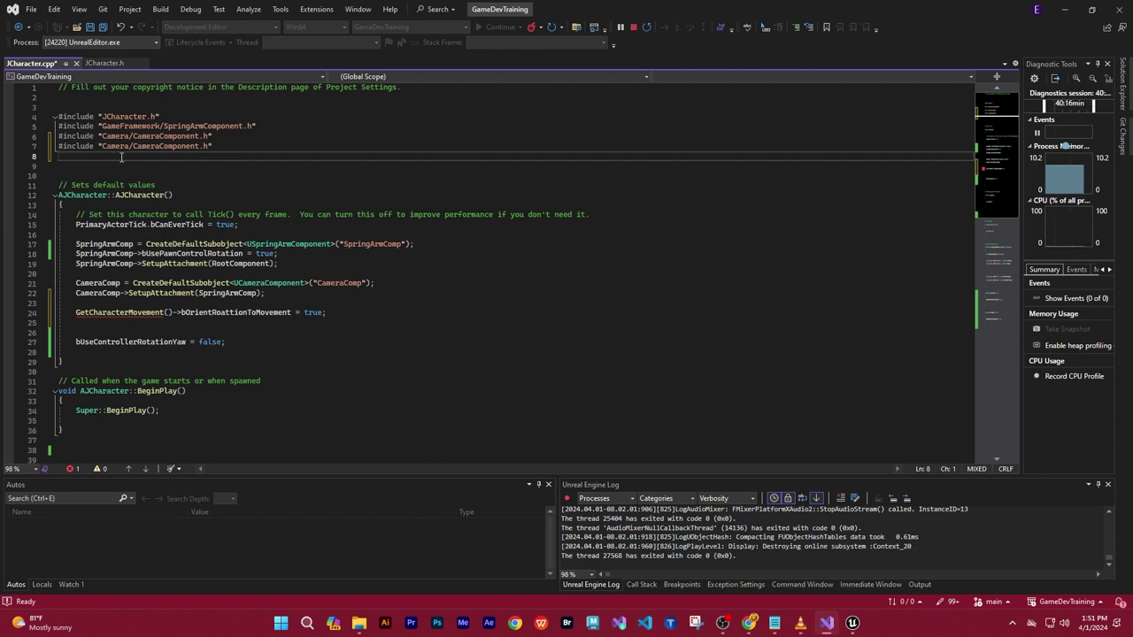
Replace the copied Camera/CameraComponent path with DrawDebugHelpers
{"action": "left_click", "coordinate": [125, 146]}
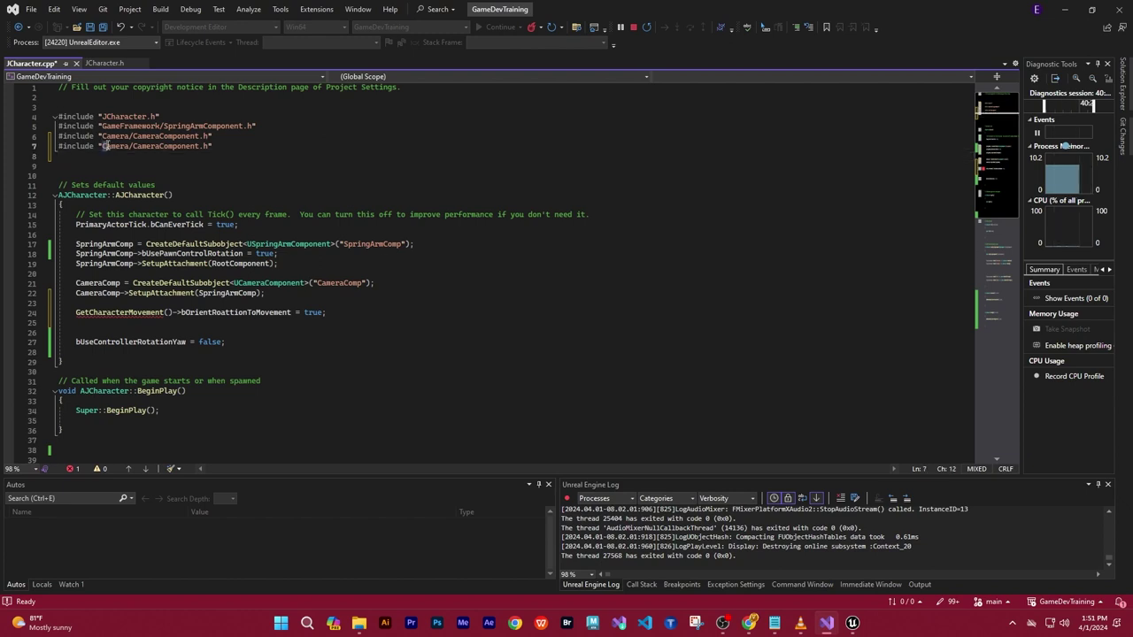
{"action": "left_click", "coordinate": [130, 146]}
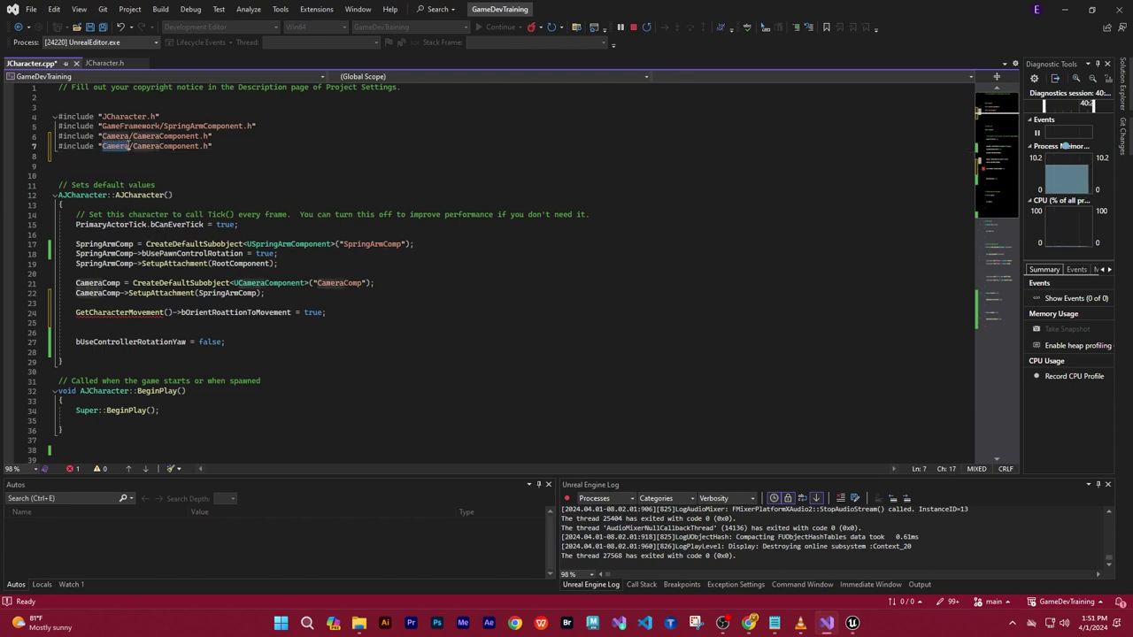
{"action": "left_click_drag", "start_coordinate": [101, 146], "coordinate": [201, 146]}
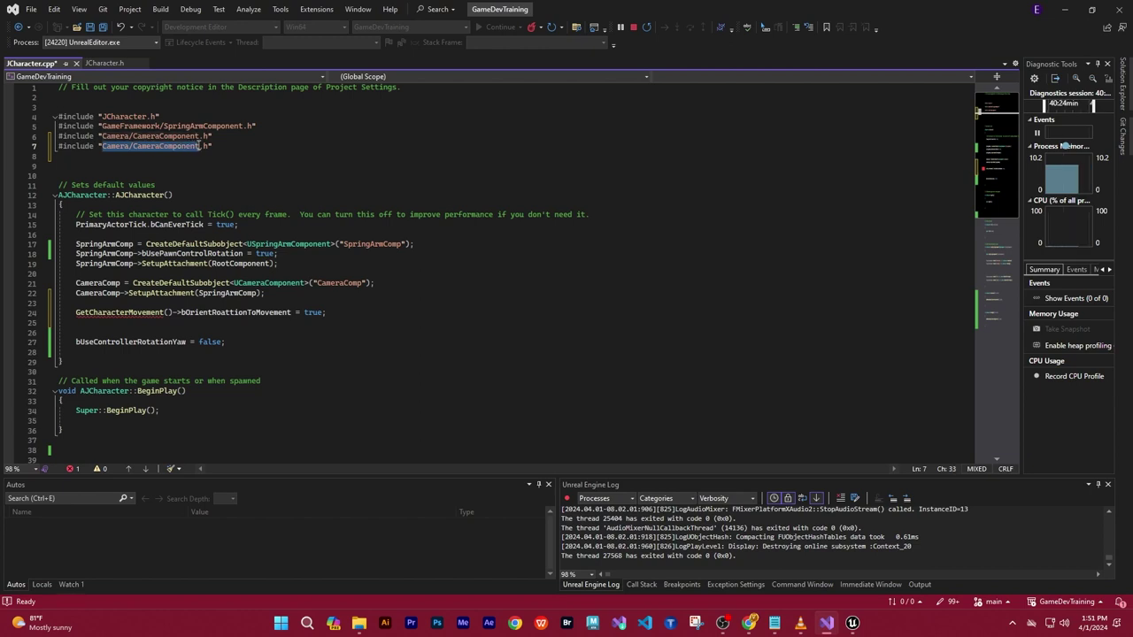
{"action": "type", "text": "Draw"}
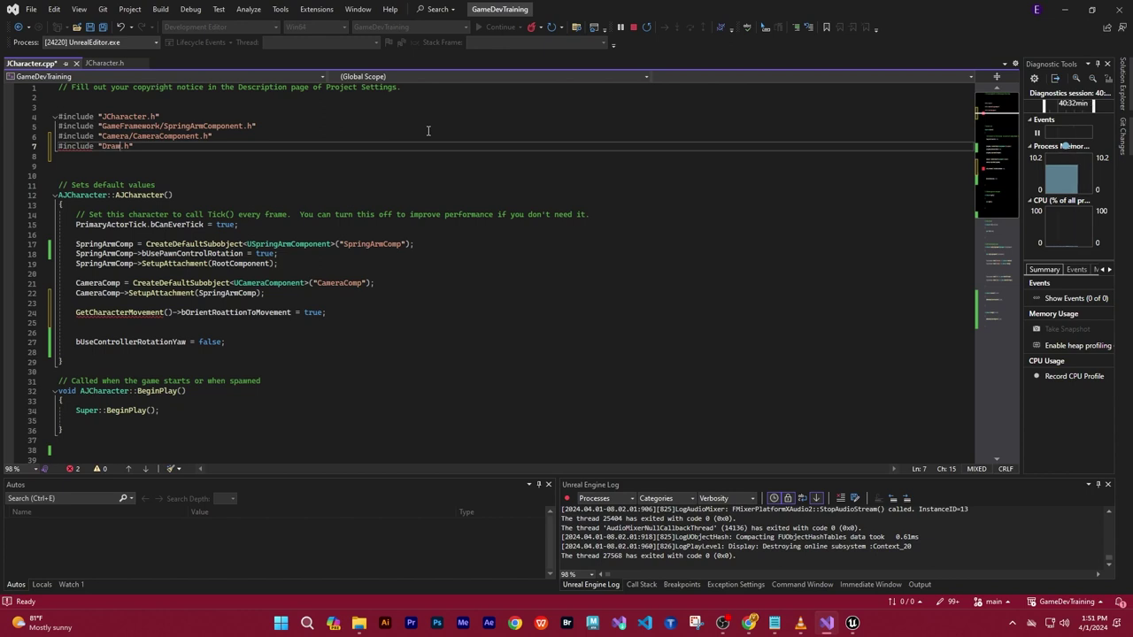
{"action": "type", "text": "De"}
{"action": "type", "text": "bug"}
{"action": "type", "text": "Helpers"}
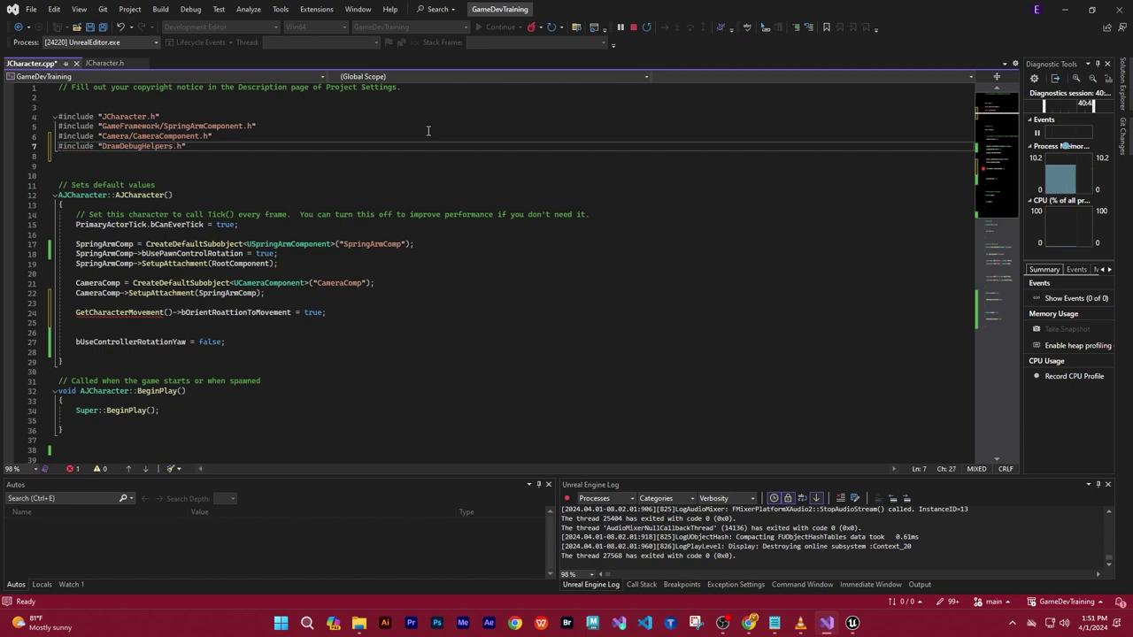
{"action": "left_click", "coordinate": [200, 146]}
Paste an include on line 8 and change its path to GameFramework/CharacterMovementComponent
{"action": "key", "text": "Return"}
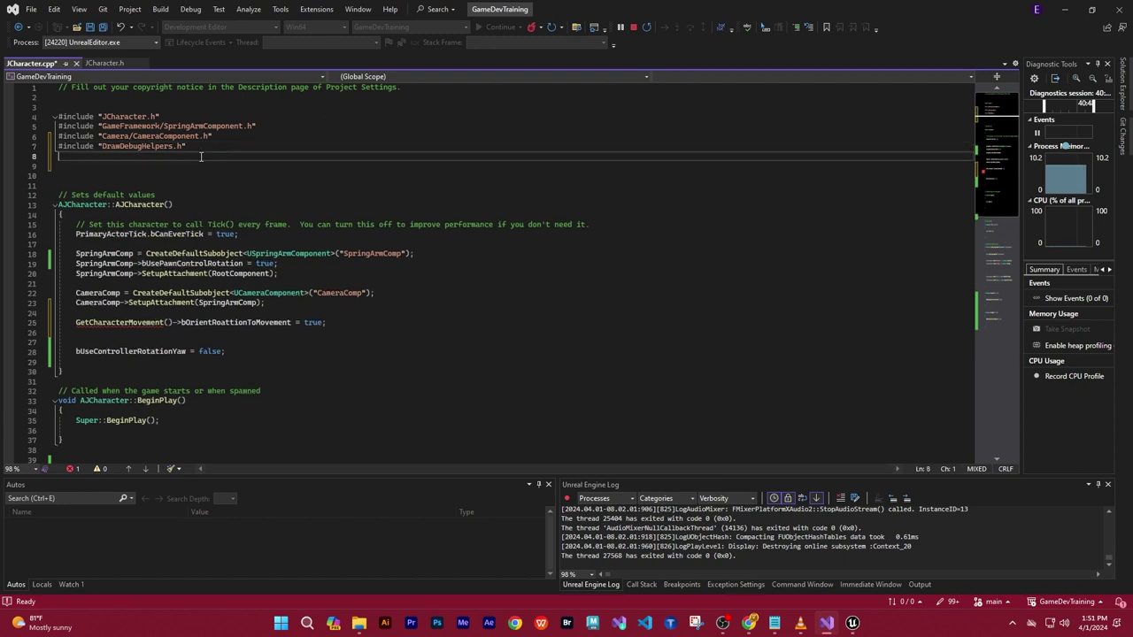
{"action": "key", "text": "ctrl+v"}
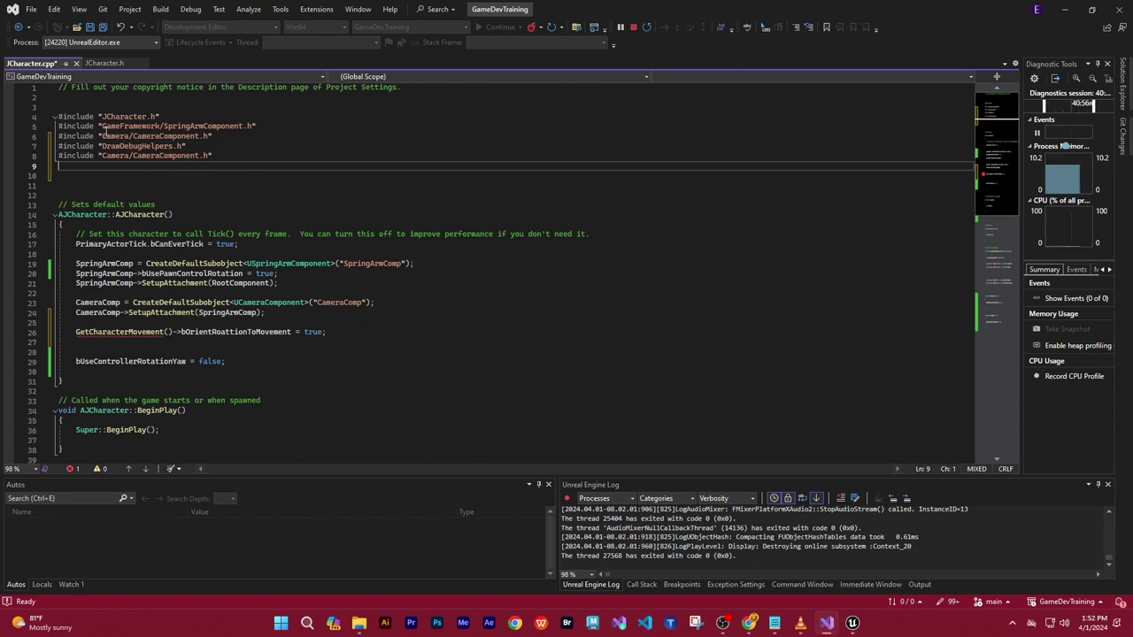
{"action": "left_click_drag", "start_coordinate": [103, 126], "coordinate": [244, 126]}
{"action": "key", "text": "ctrl+c"}
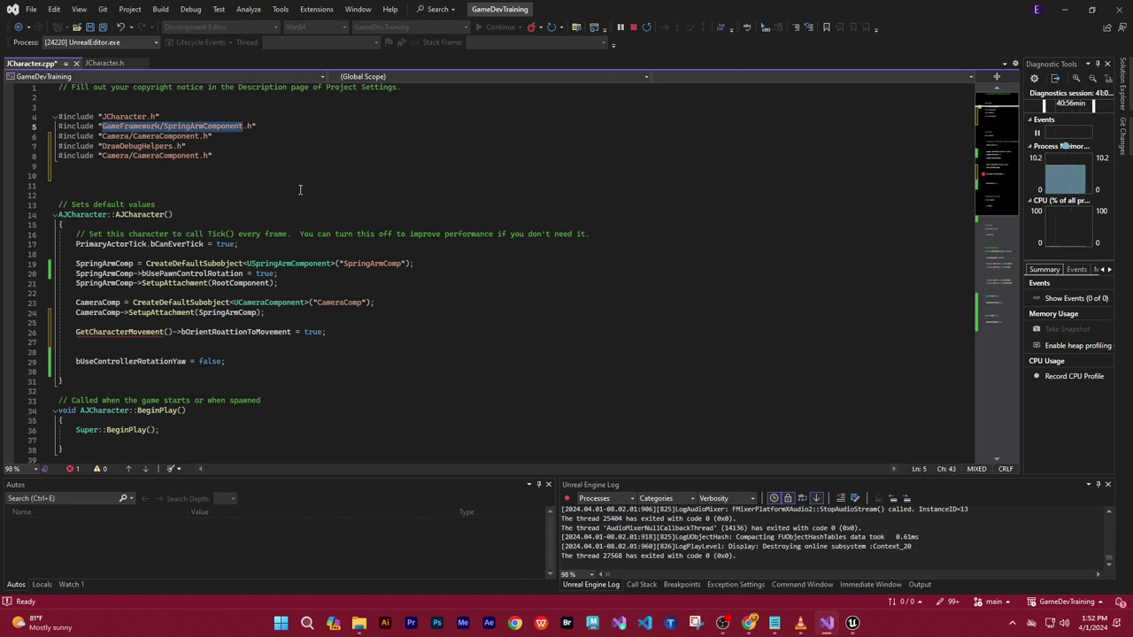
{"action": "left_click_drag", "start_coordinate": [102, 156], "coordinate": [200, 156]}
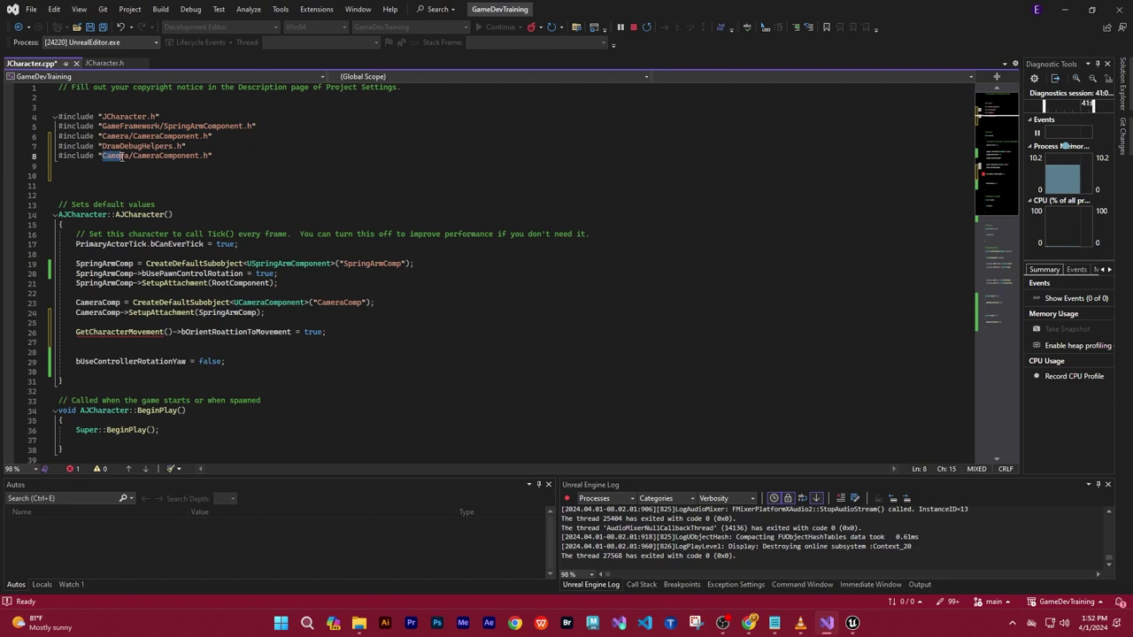
{"action": "key", "text": "ctrl+v"}
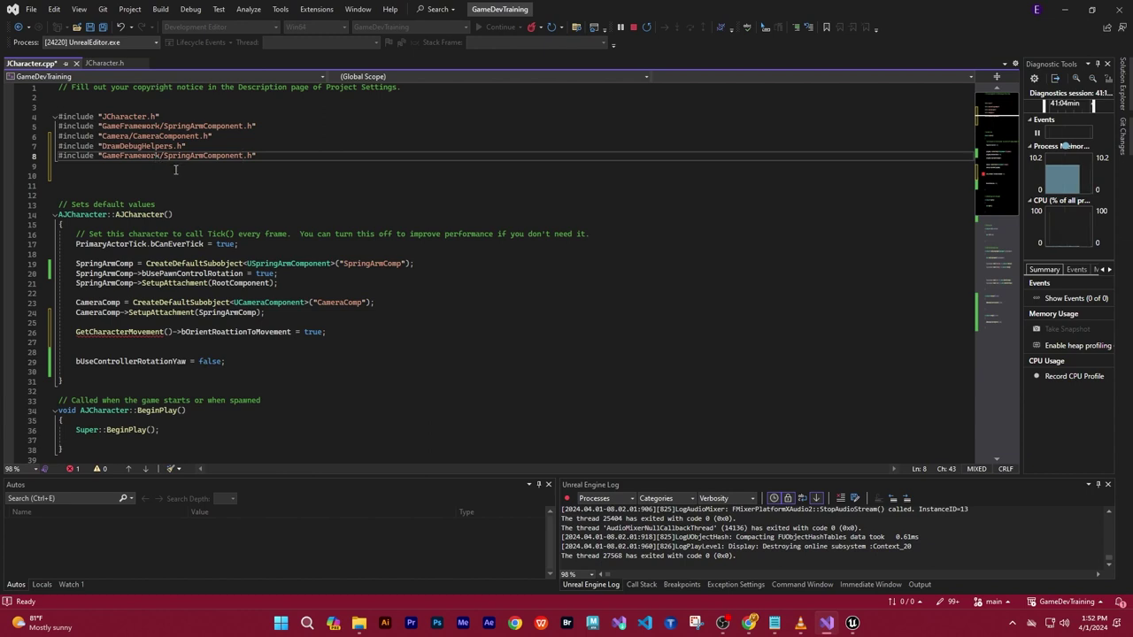
{"action": "left_click_drag", "start_coordinate": [164, 157], "coordinate": [187, 159]}
{"action": "key", "text": "Right"}
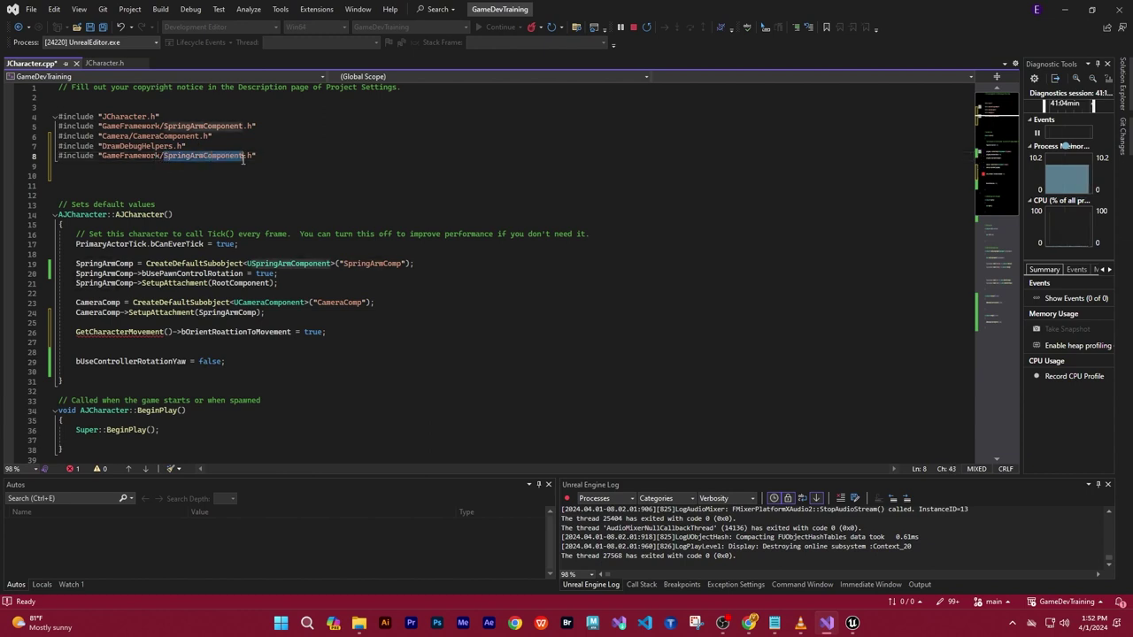
{"action": "type", "text": "Character"}
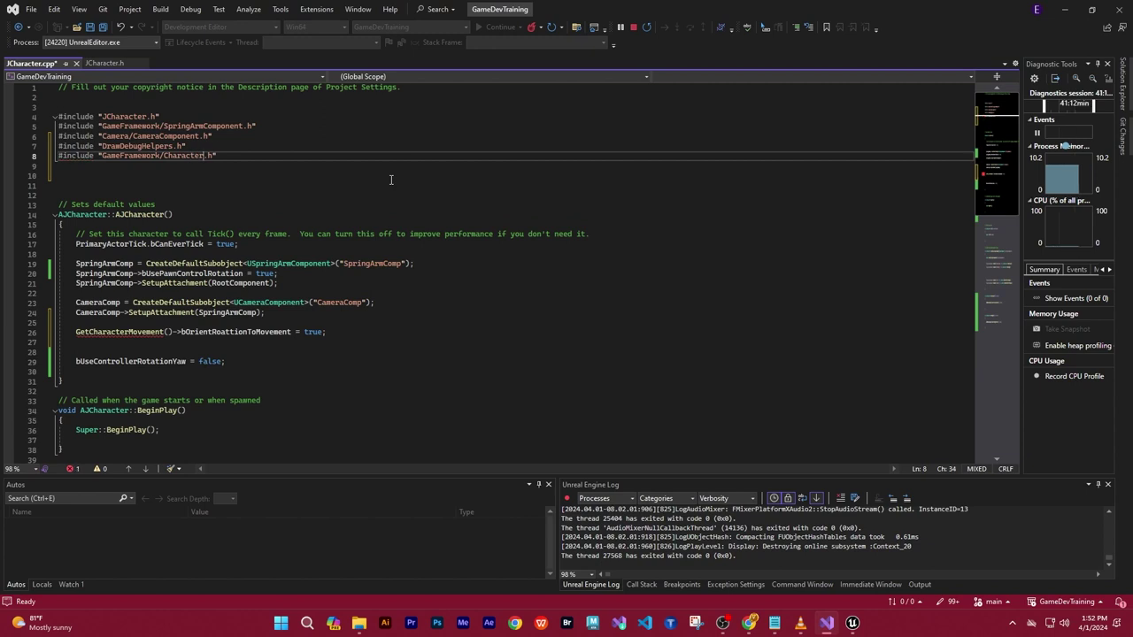
{"action": "type", "text": "Movement"}
{"action": "type", "text": "Component"}
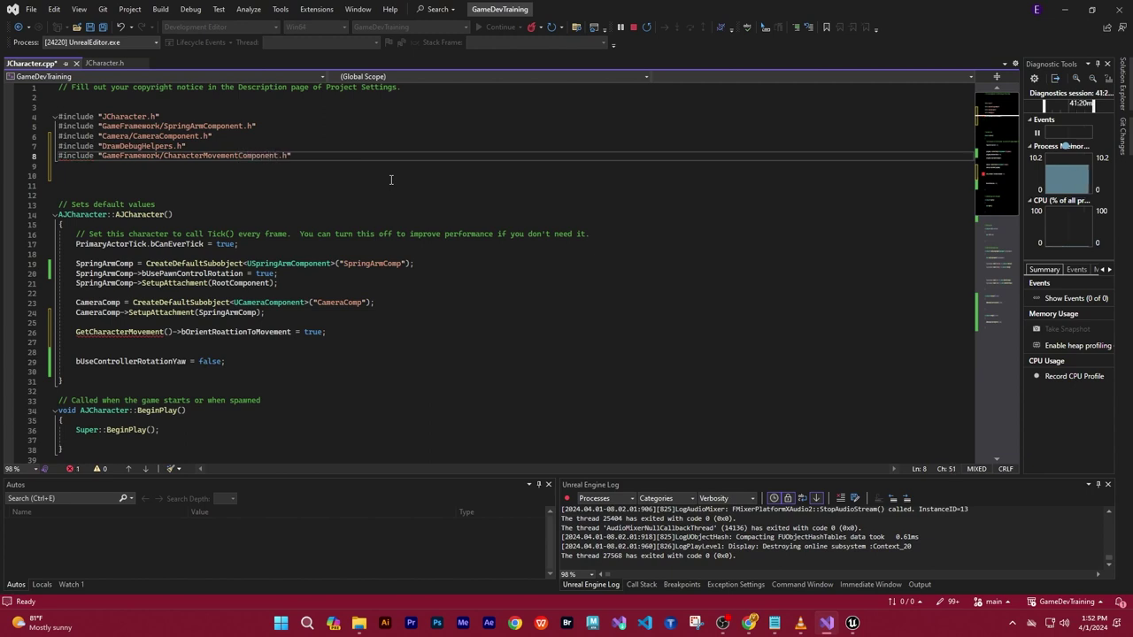
{"action": "left_click", "coordinate": [418, 185]}
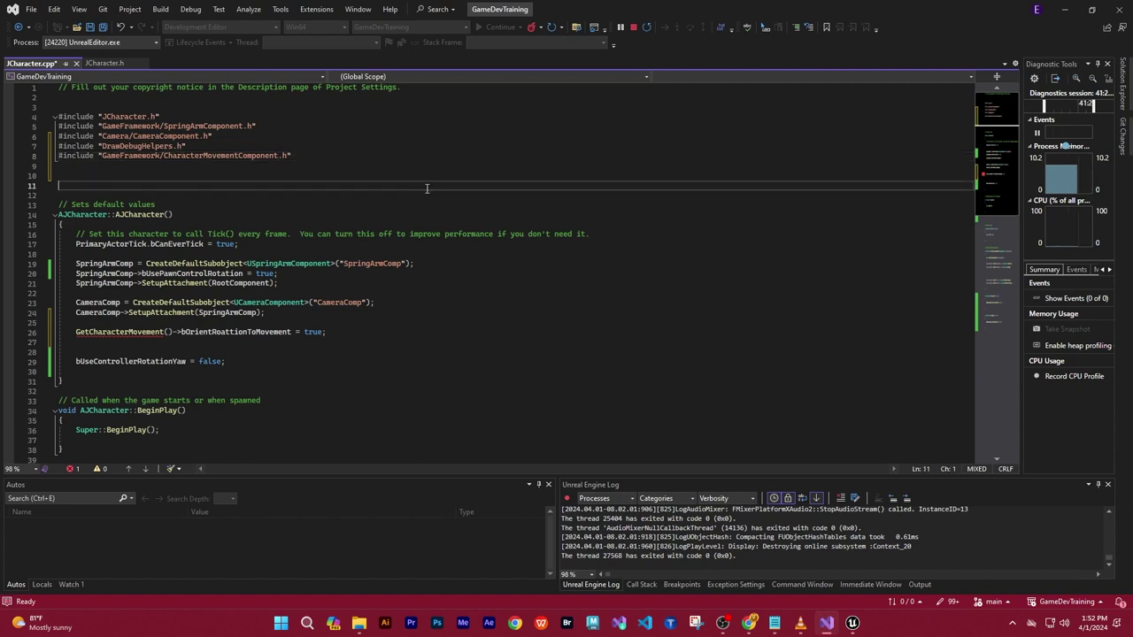
{"action": "left_click", "coordinate": [315, 160]}
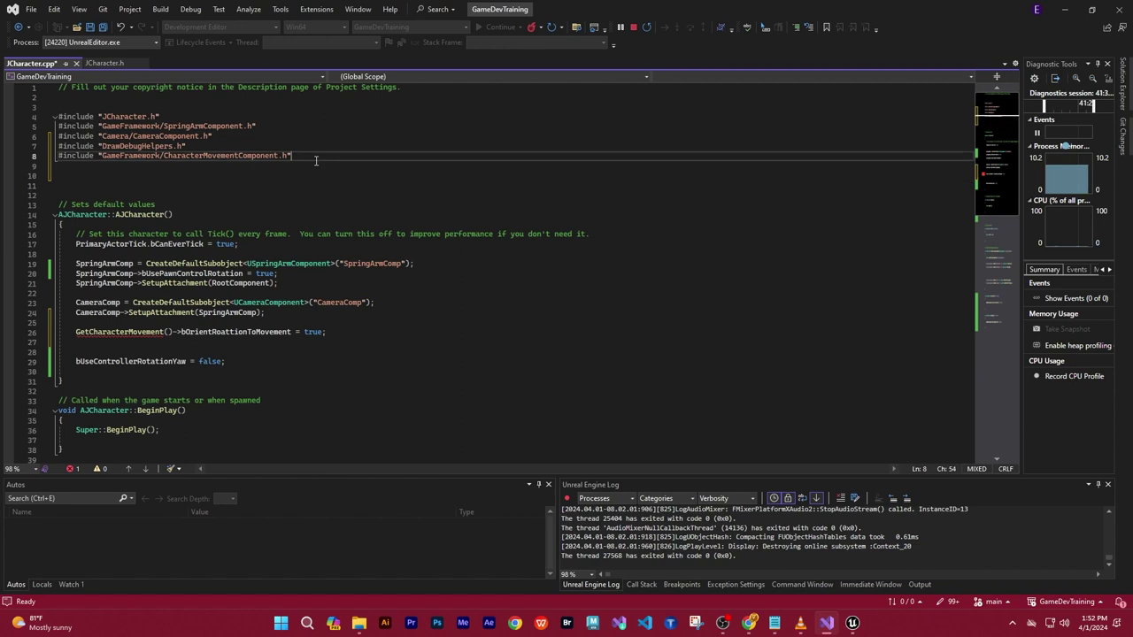
Save all modified files with File > Save All
{"action": "left_click", "coordinate": [31, 9]}
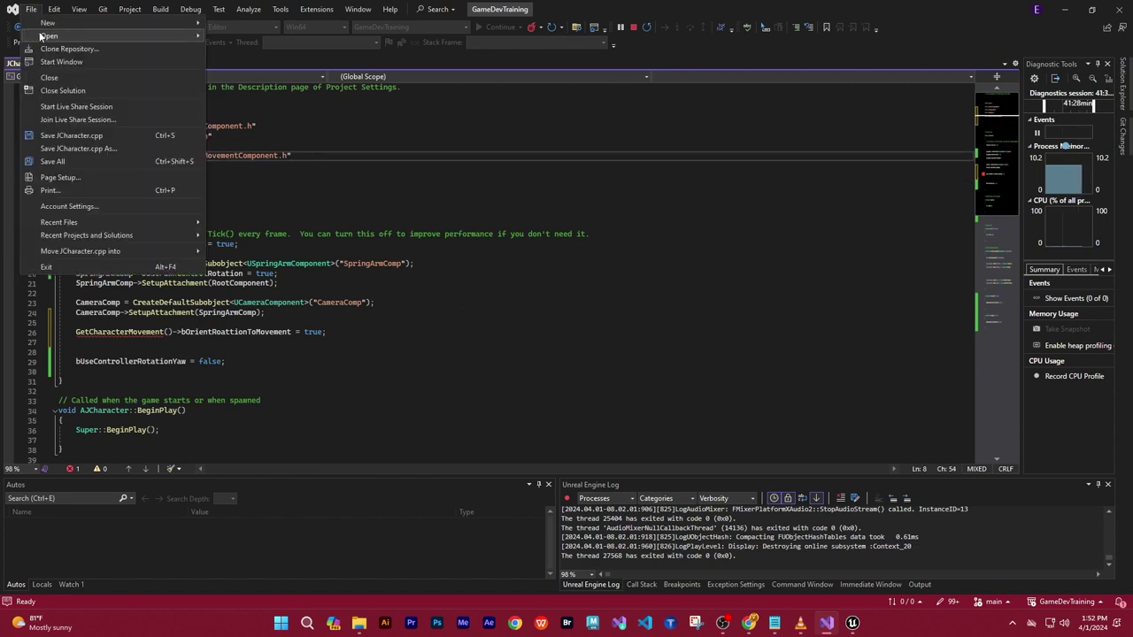
{"action": "left_click", "coordinate": [70, 160]}
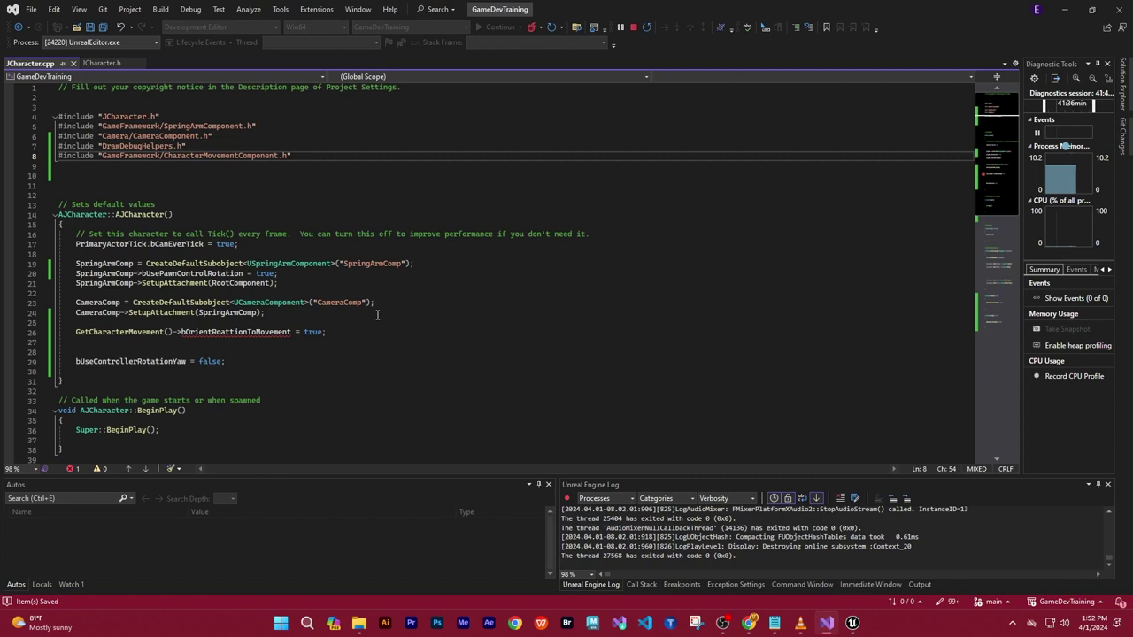
{"action": "mouse_move", "coordinate": [239, 335]}
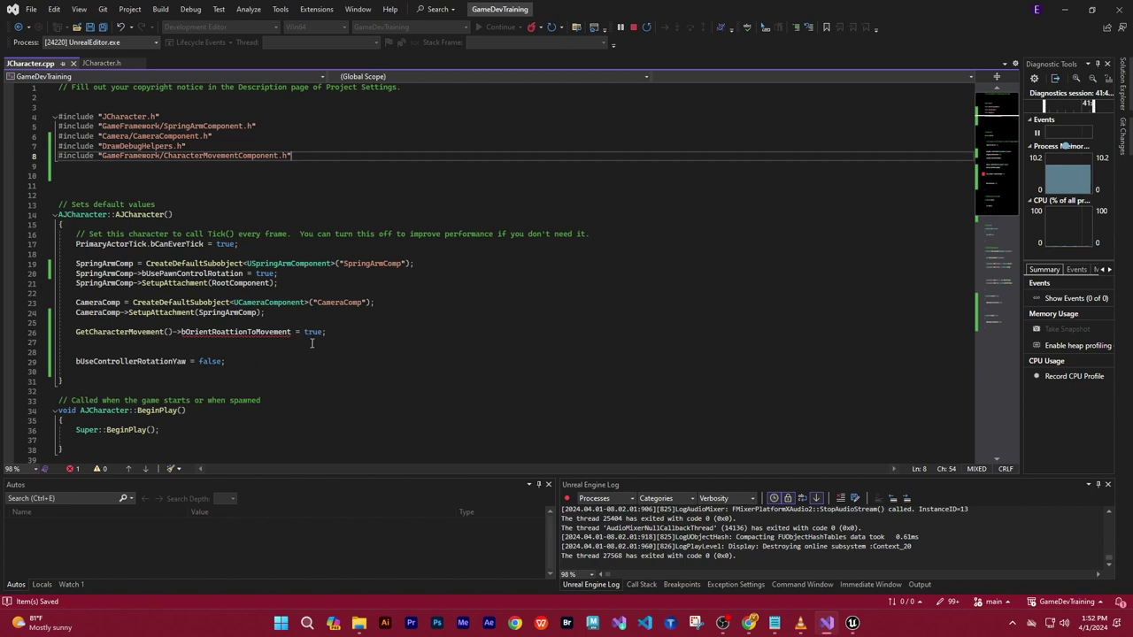
Correct the misspelled bOrientRoattionToMovement on line 26 of JCharacter.cpp to bOrientRotationToMovement
{"action": "scroll", "coordinate": [398, 348], "scroll_direction": "down", "scroll_amount": 3}
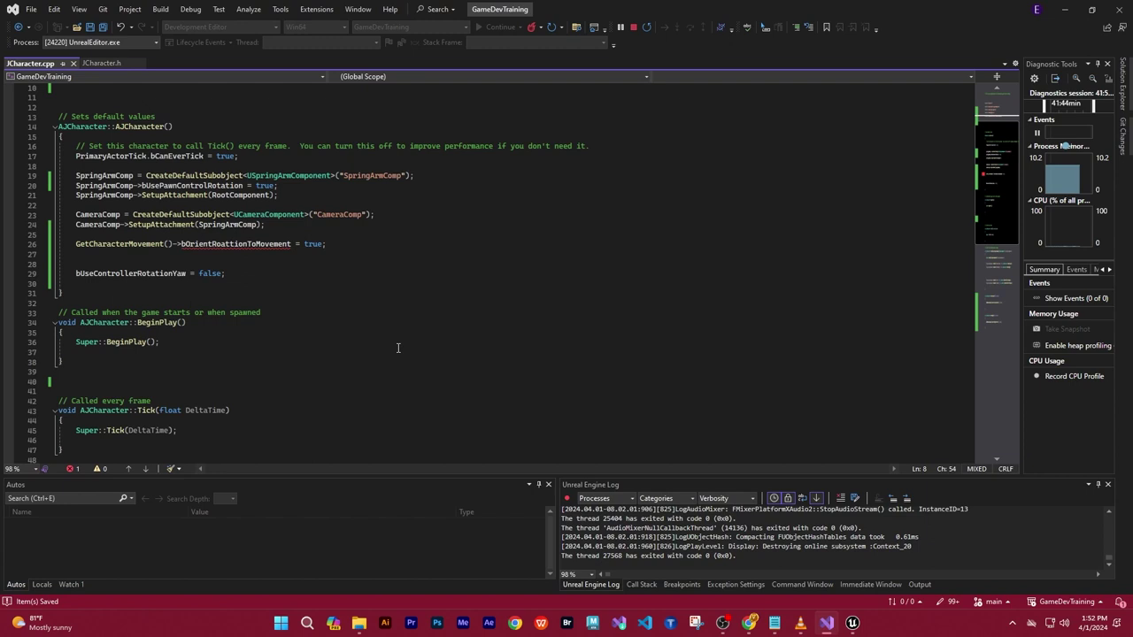
{"action": "scroll", "coordinate": [398, 347], "scroll_direction": "up", "scroll_amount": 3}
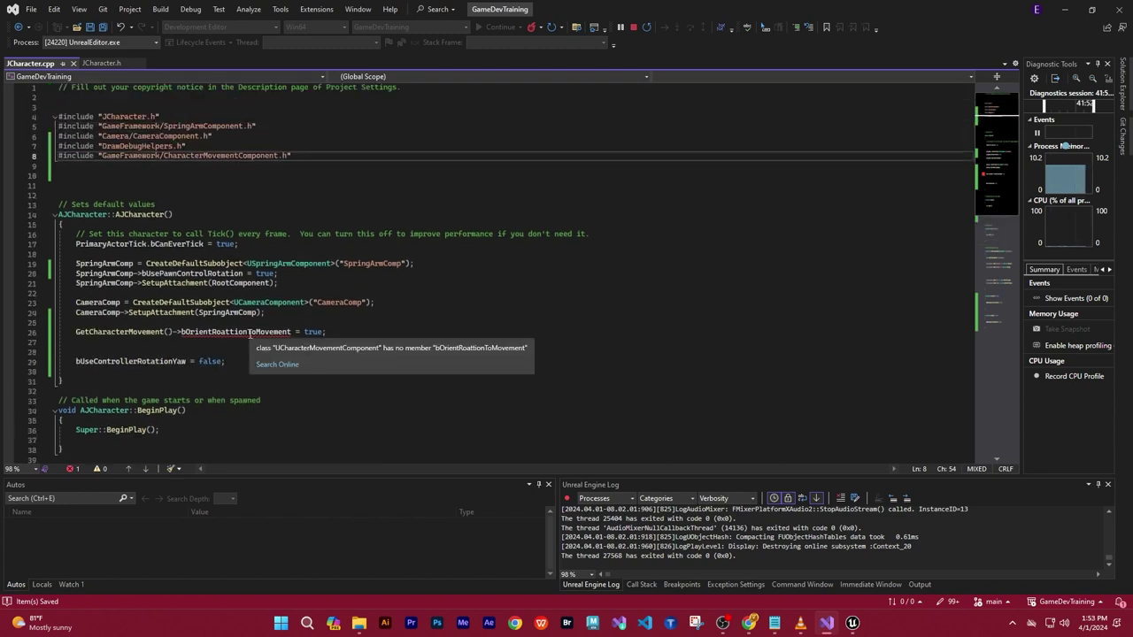
{"action": "left_click", "coordinate": [250, 333]}
{"action": "right_click", "coordinate": [249, 333]}
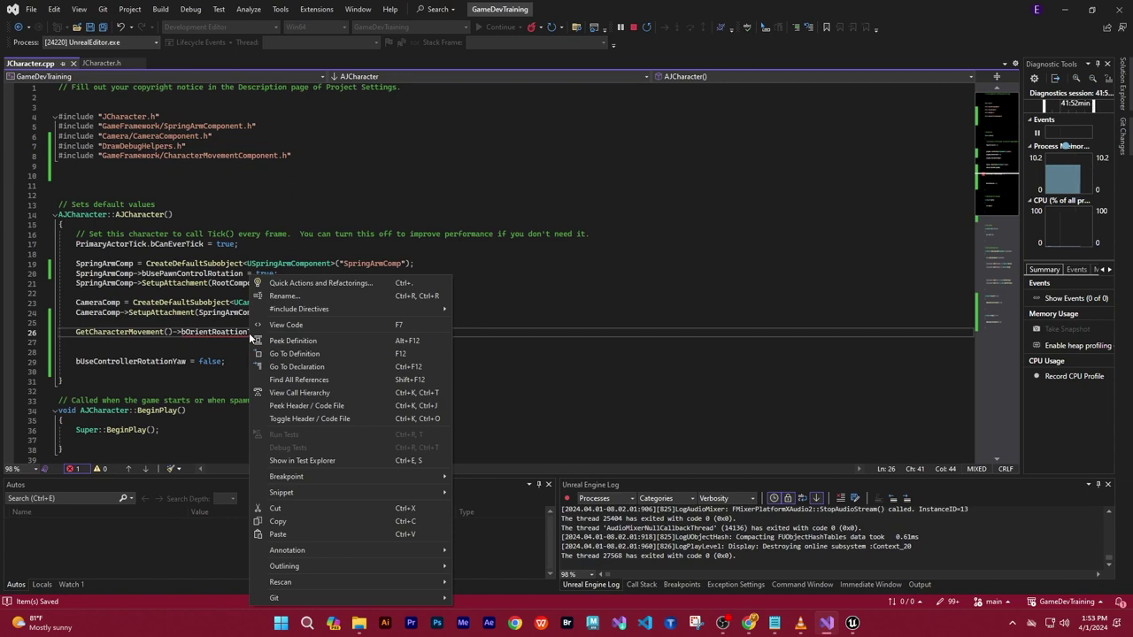
{"action": "left_click", "coordinate": [239, 334]}
{"action": "double_click", "coordinate": [239, 334]}
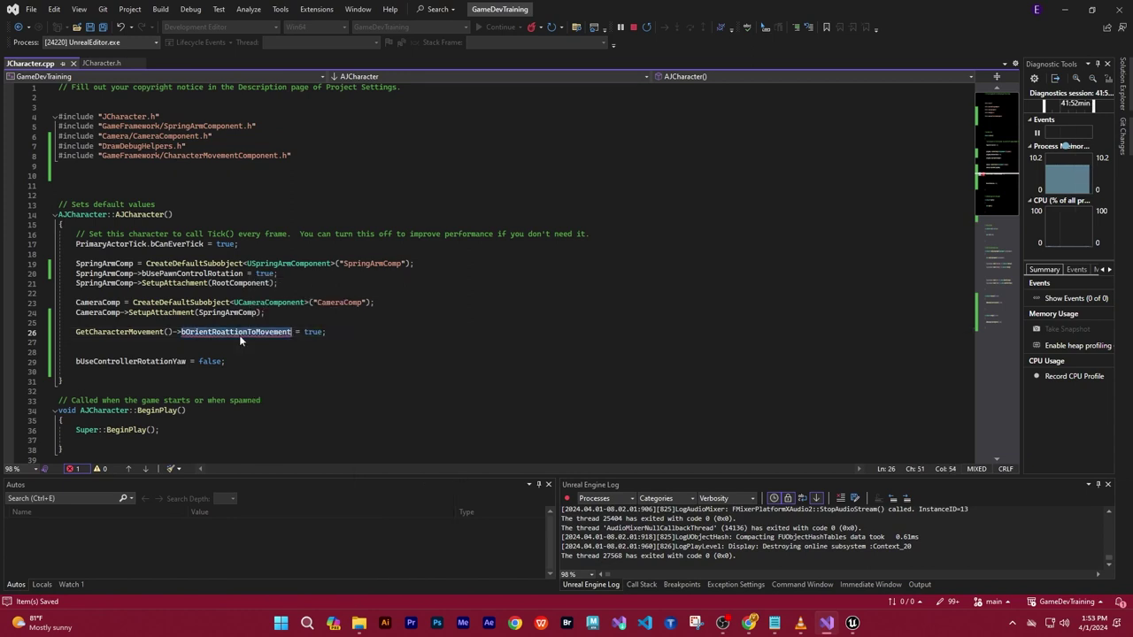
{"action": "right_click", "coordinate": [241, 334]}
{"action": "key", "text": "Escape"}
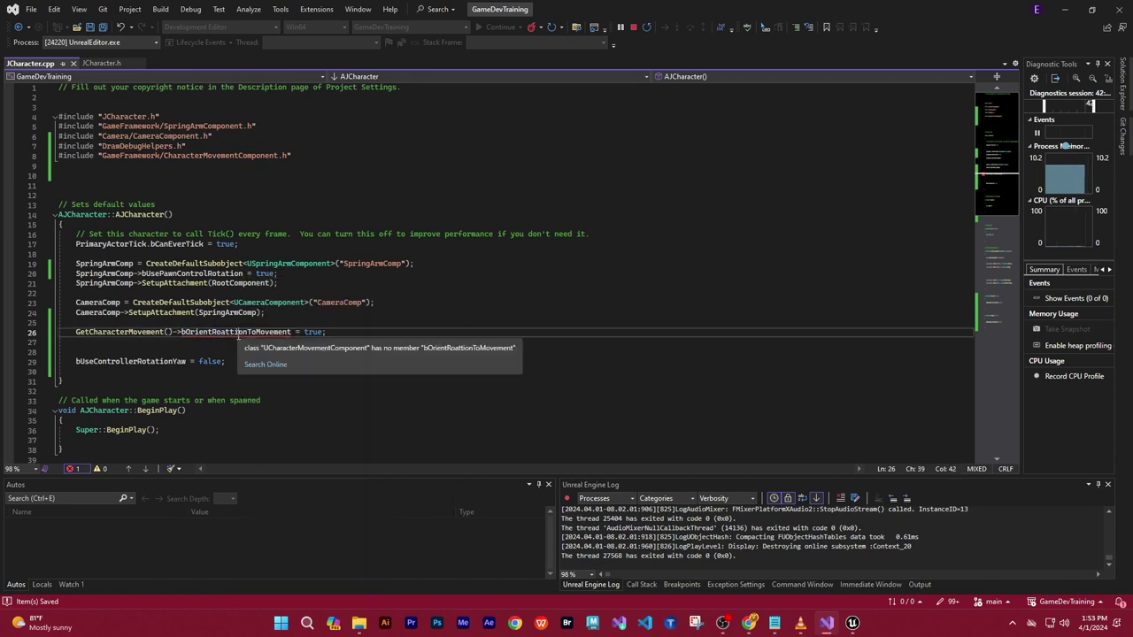
{"action": "left_click", "coordinate": [237, 334]}
{"action": "double_click", "coordinate": [237, 335]}
{"action": "right_click", "coordinate": [237, 334]}
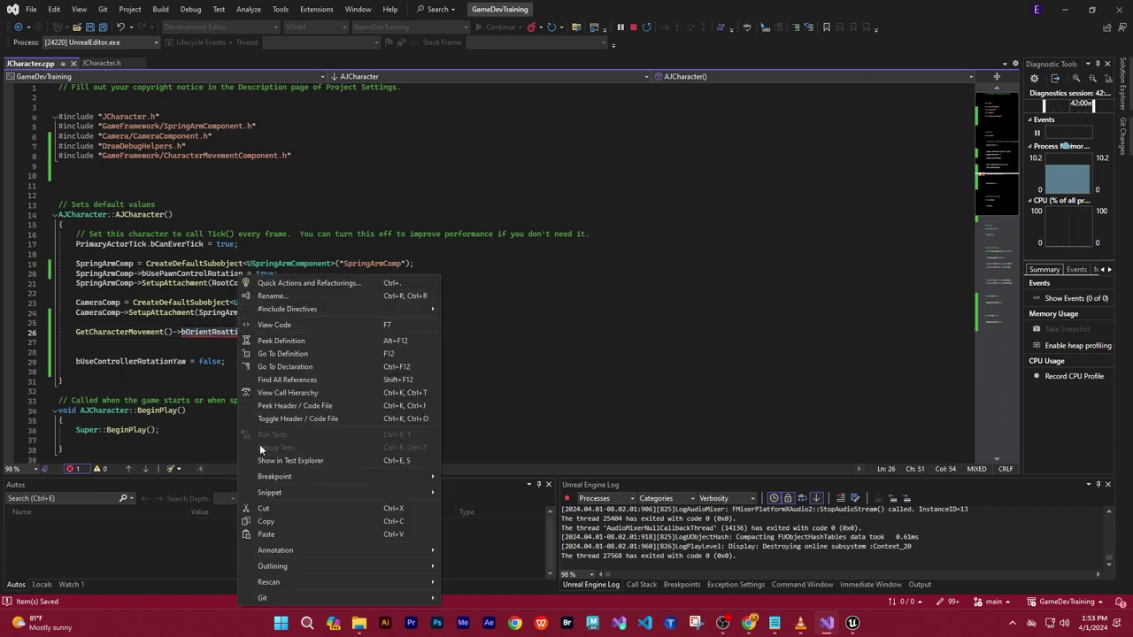
{"action": "mouse_move", "coordinate": [319, 600]}
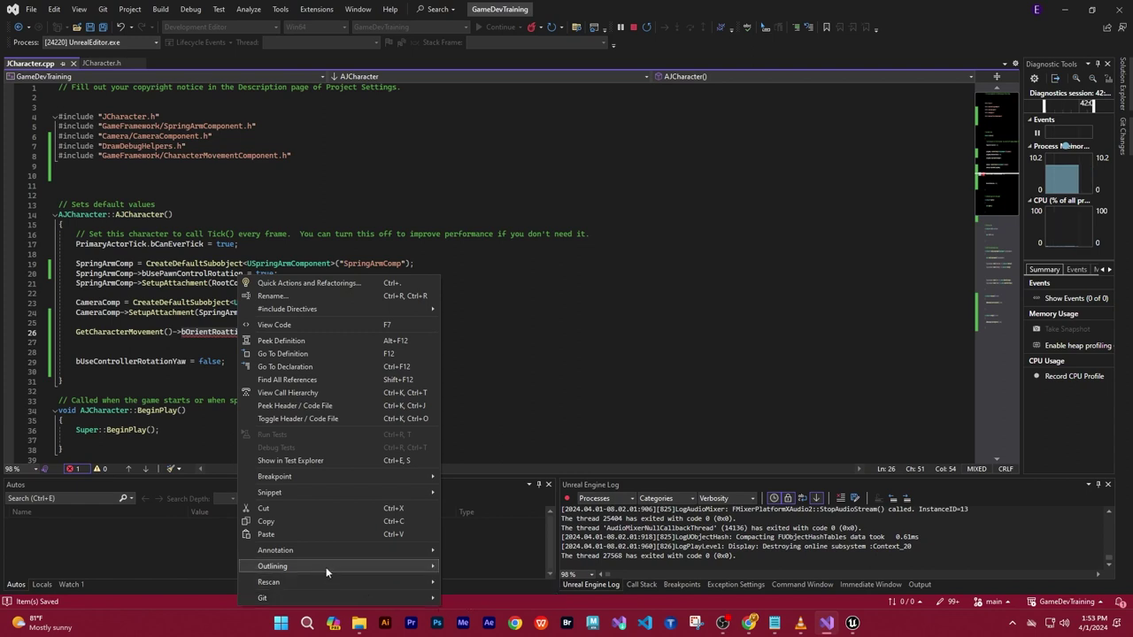
{"action": "mouse_move", "coordinate": [423, 566]}
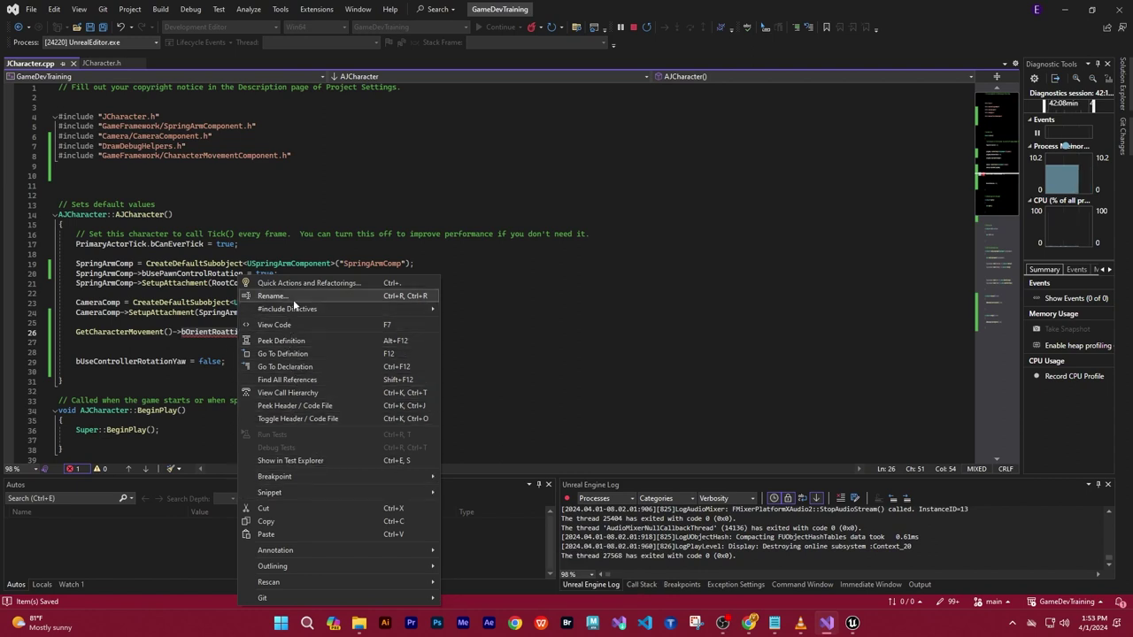
{"action": "left_click", "coordinate": [76, 322]}
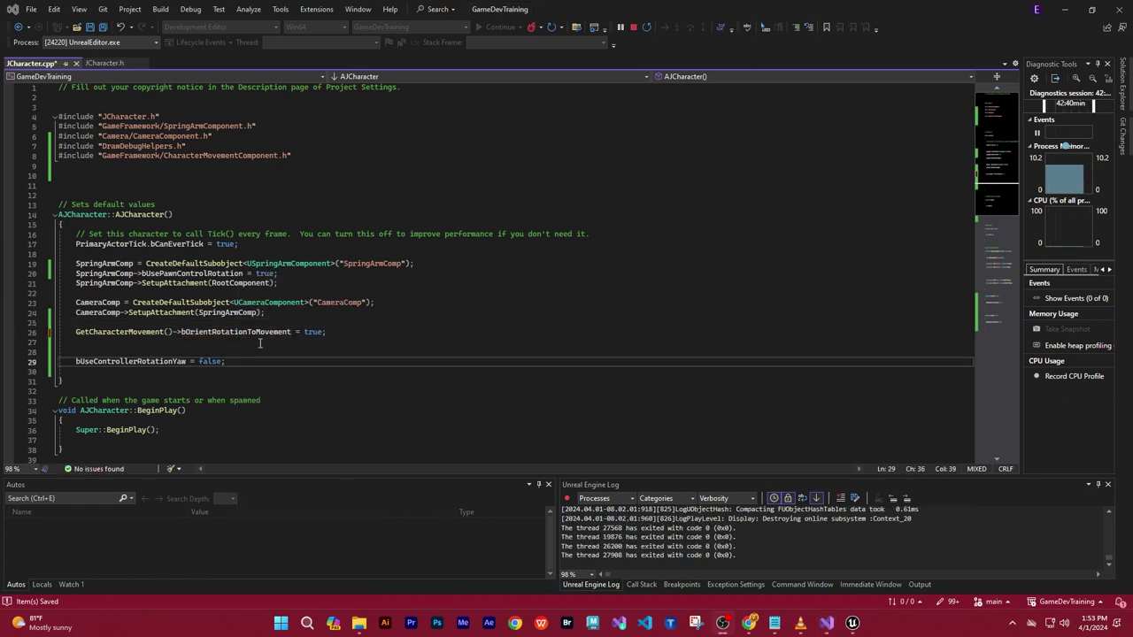
Review the corrected bOrientRotationToMovement statement and the #include block in JCharacter.cpp
{"action": "left_click_drag", "start_coordinate": [335, 331], "coordinate": [74, 333]}
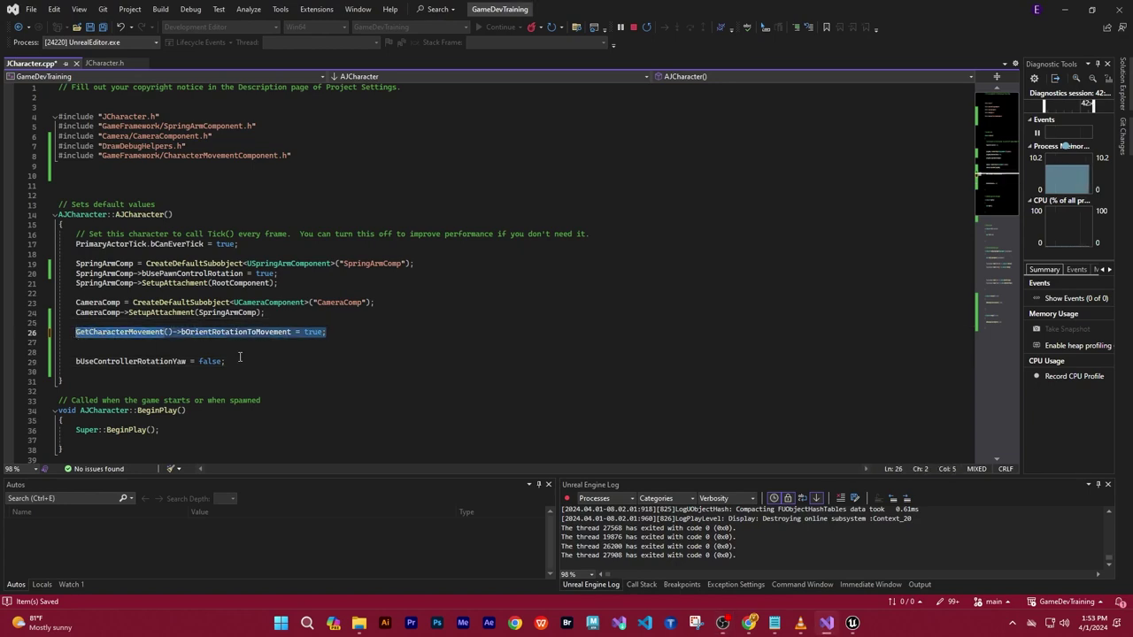
{"action": "left_click", "coordinate": [331, 361]}
{"action": "left_click_drag", "start_coordinate": [293, 156], "coordinate": [58, 107]}
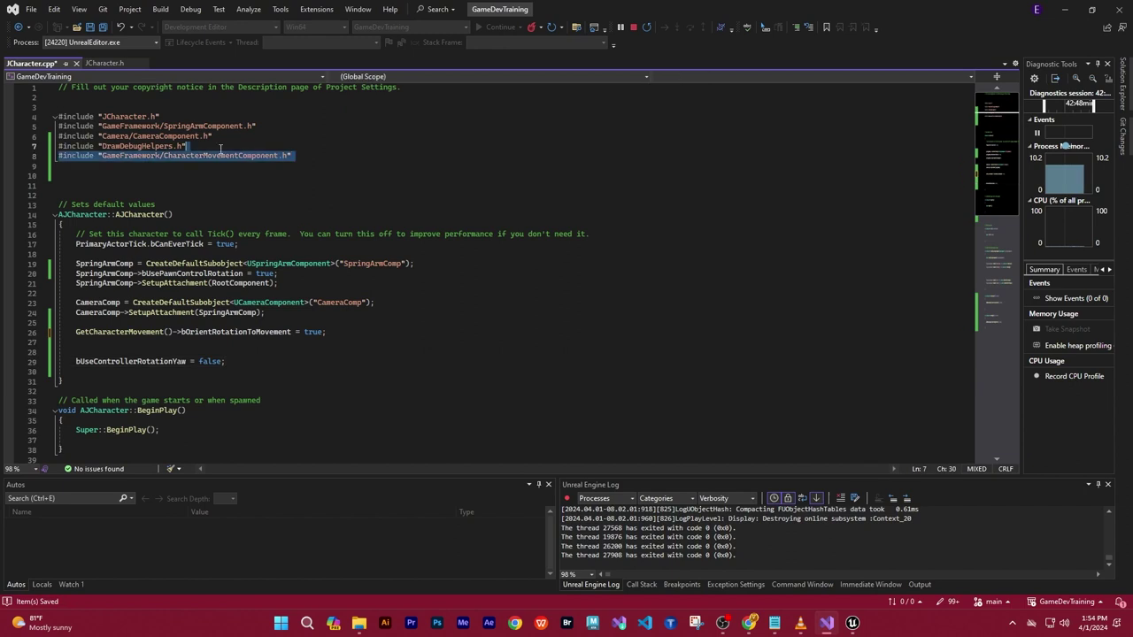
{"action": "left_click", "coordinate": [467, 345]}
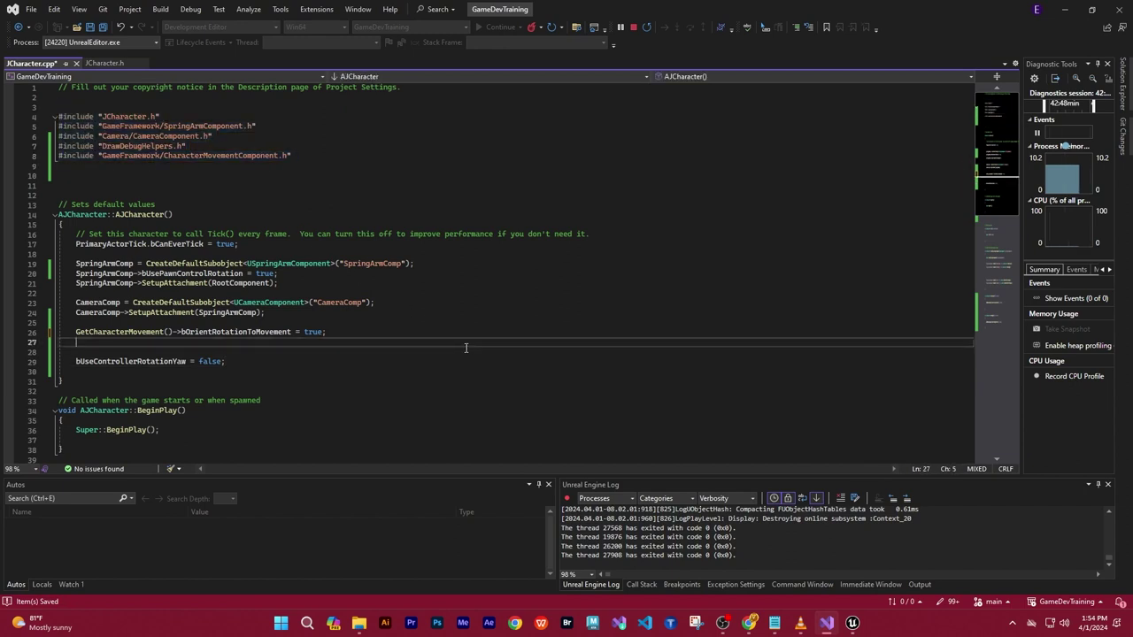
Save all changed files with File > Save All and return to the Unreal Editor
{"action": "left_click", "coordinate": [31, 9]}
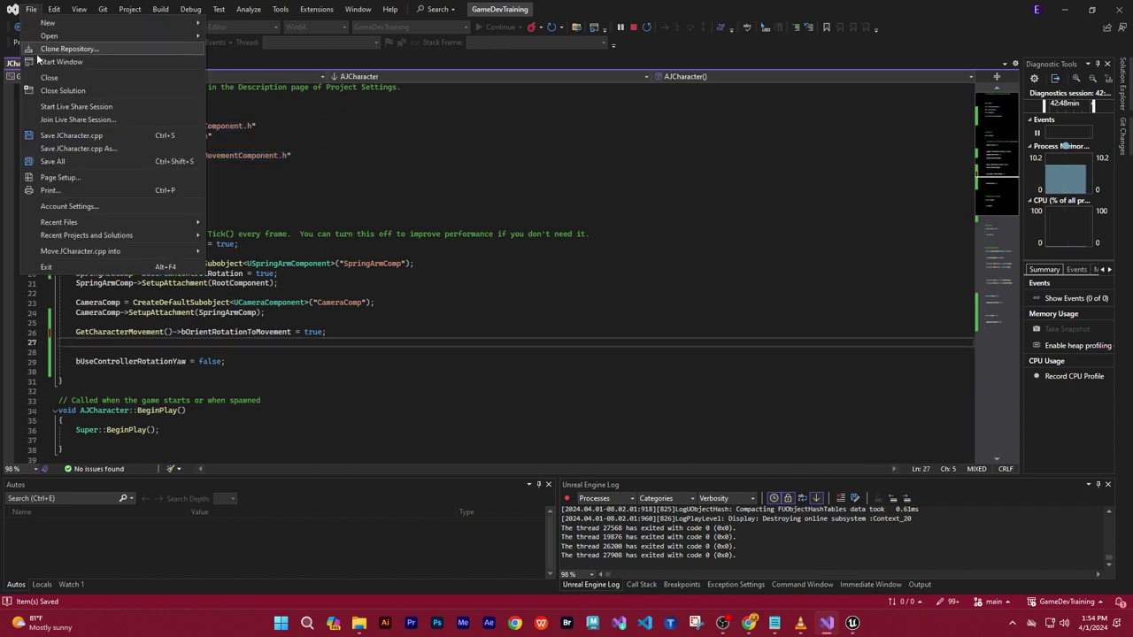
{"action": "left_click", "coordinate": [67, 161]}
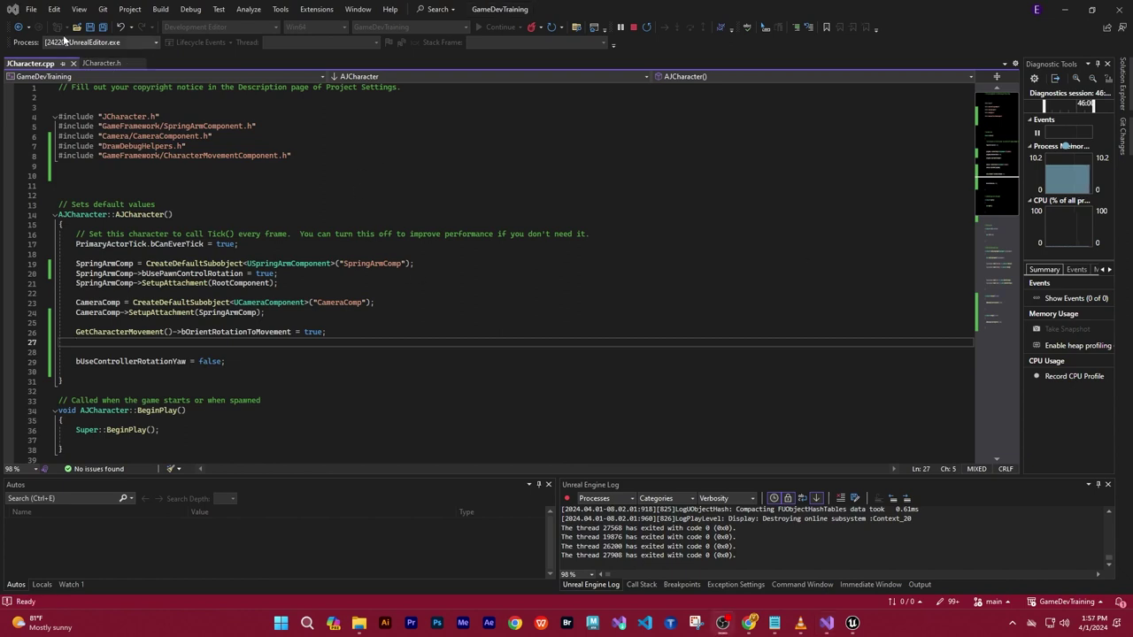
{"action": "left_click", "coordinate": [31, 9]}
{"action": "left_click", "coordinate": [58, 161]}
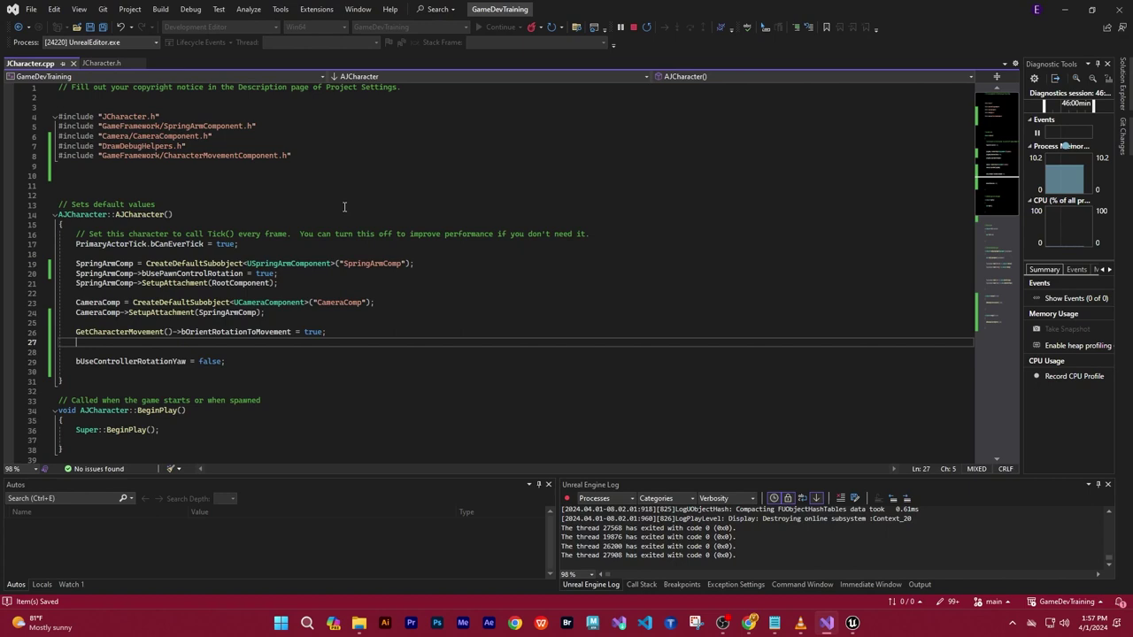
{"action": "left_click", "coordinate": [853, 622]}
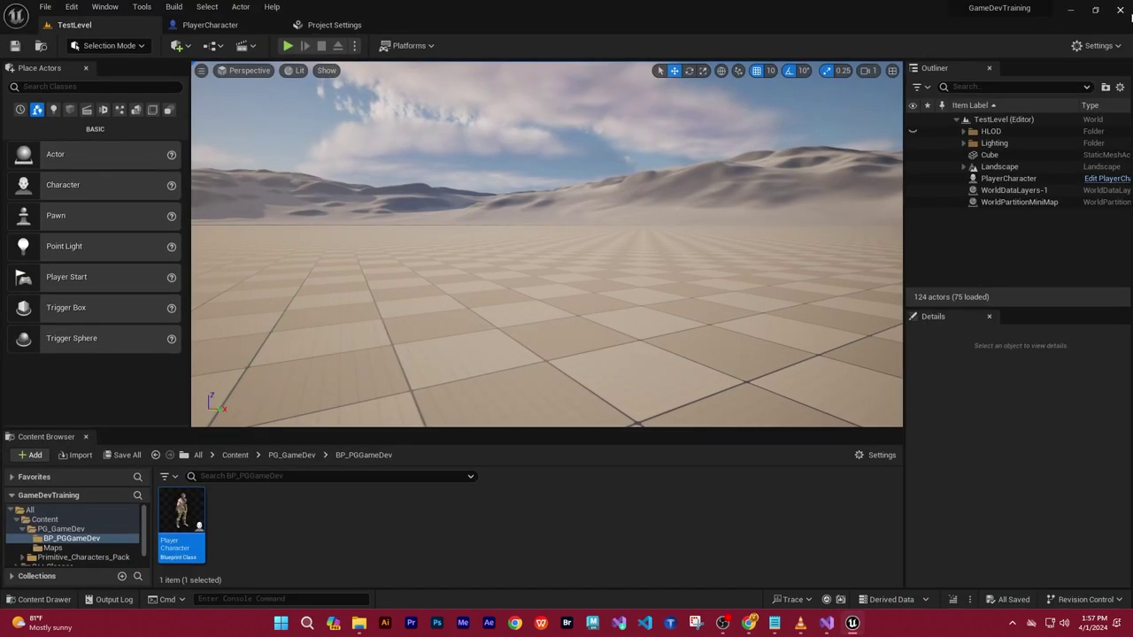
Close Unreal Editor and use Debug > Start Debugging to recompile and relaunch it
{"action": "left_click", "coordinate": [1119, 15]}
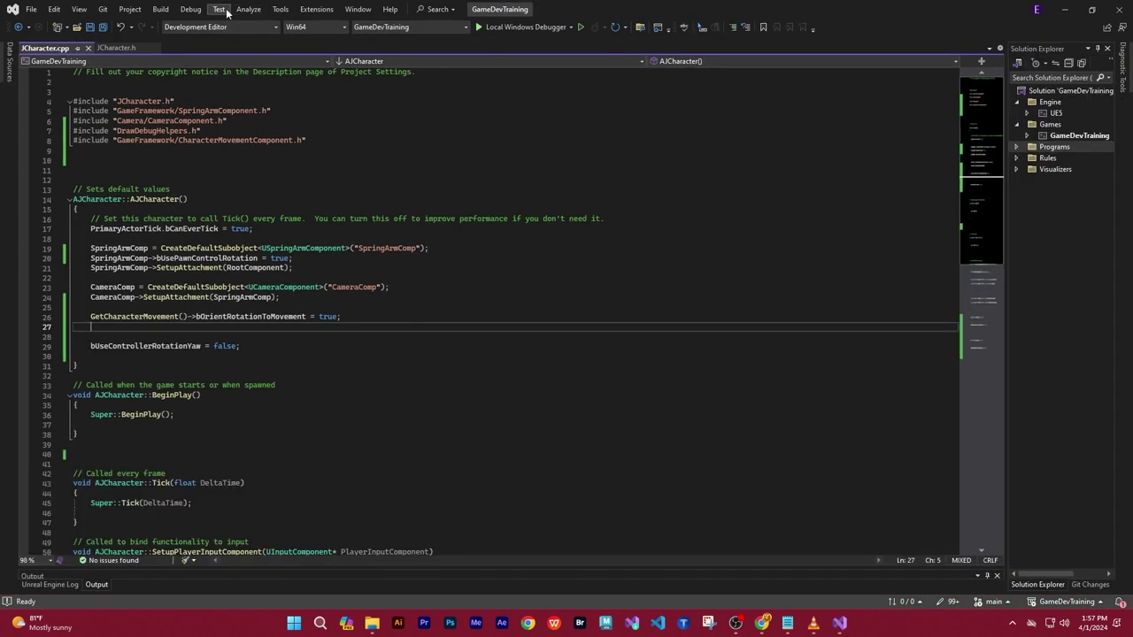
{"action": "left_click", "coordinate": [190, 9]}
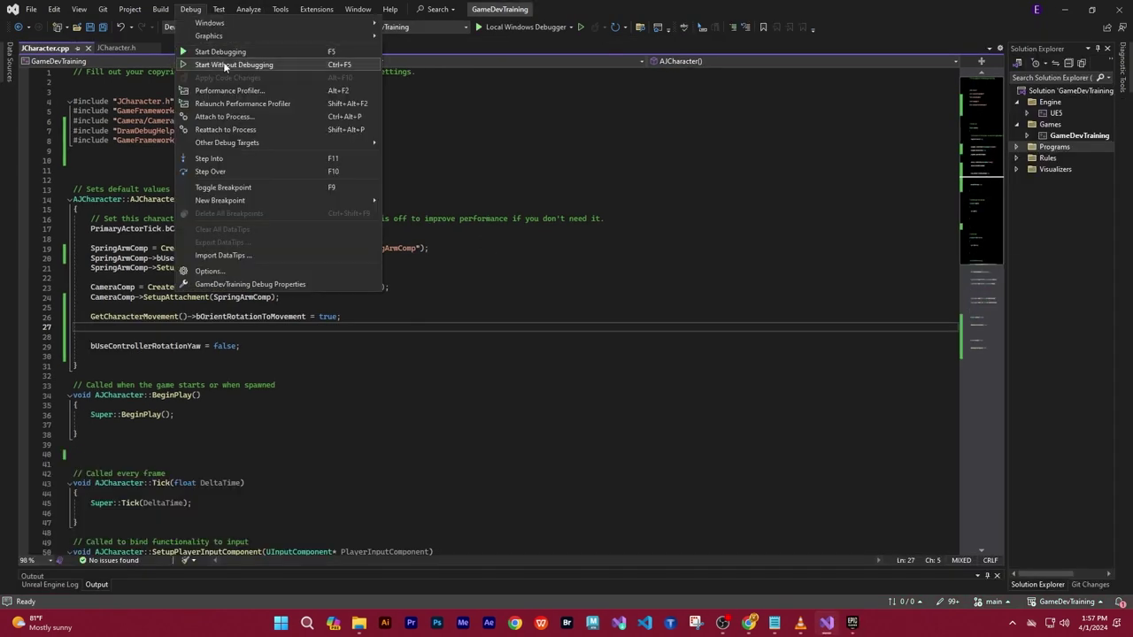
{"action": "left_click", "coordinate": [235, 53]}
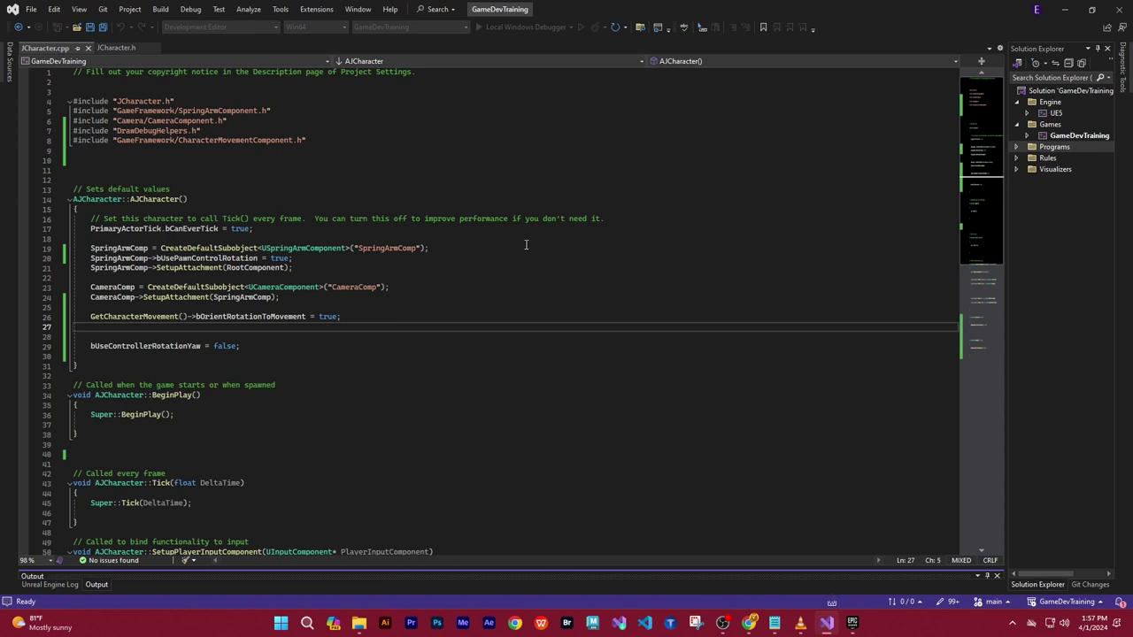
{"action": "key", "text": "alt+Tab"}
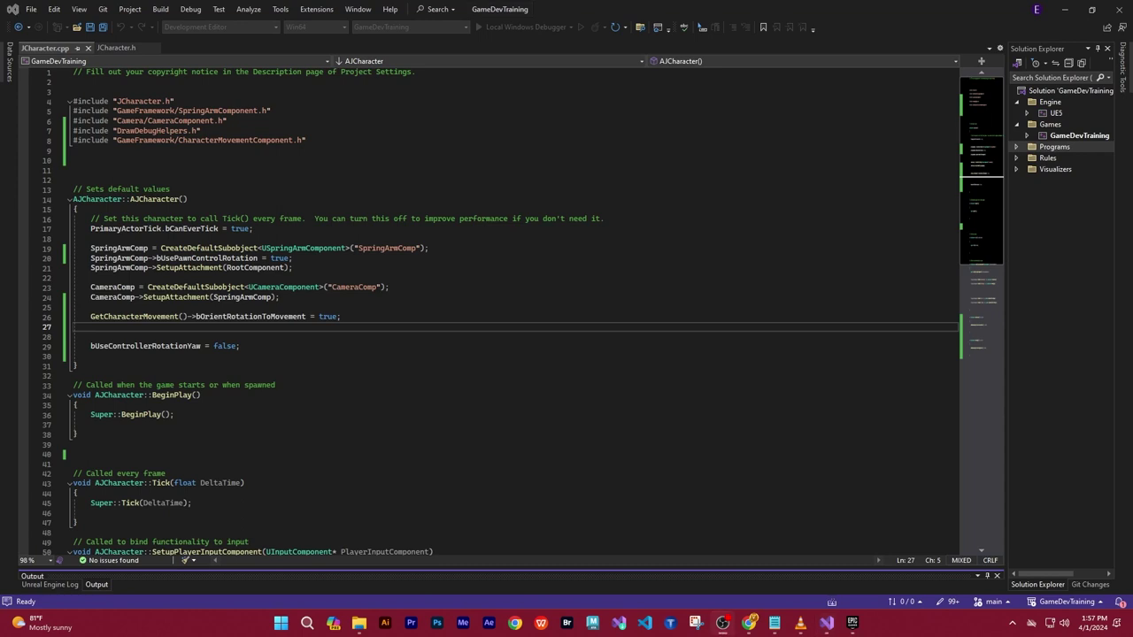
{"action": "left_click", "coordinate": [188, 11]}
{"action": "left_click", "coordinate": [630, 10]}
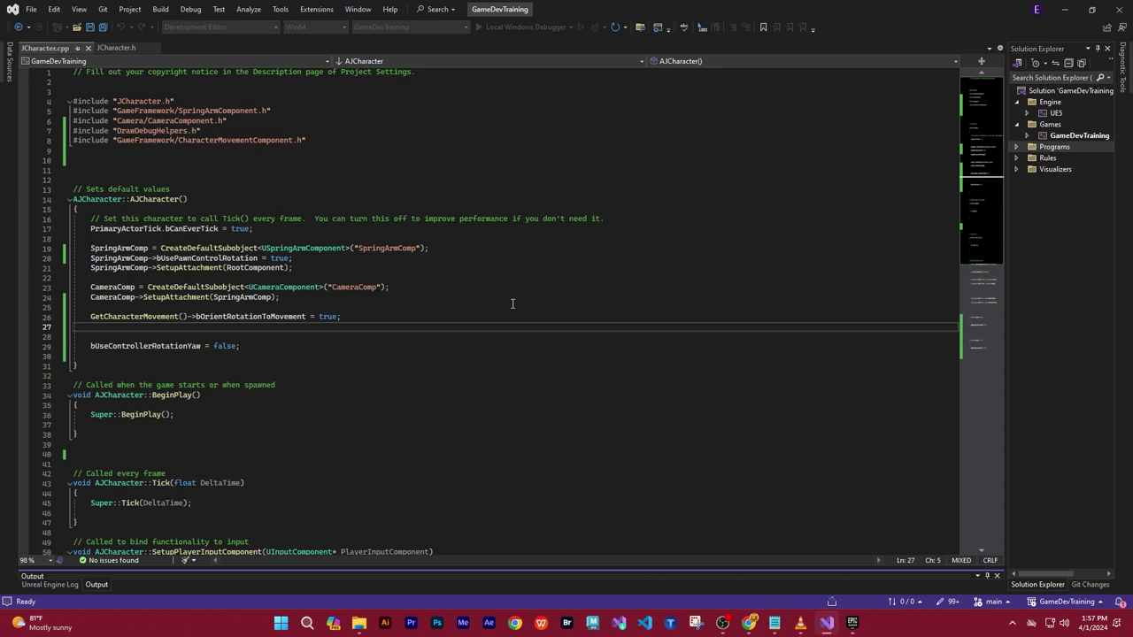
{"action": "left_click", "coordinate": [189, 10]}
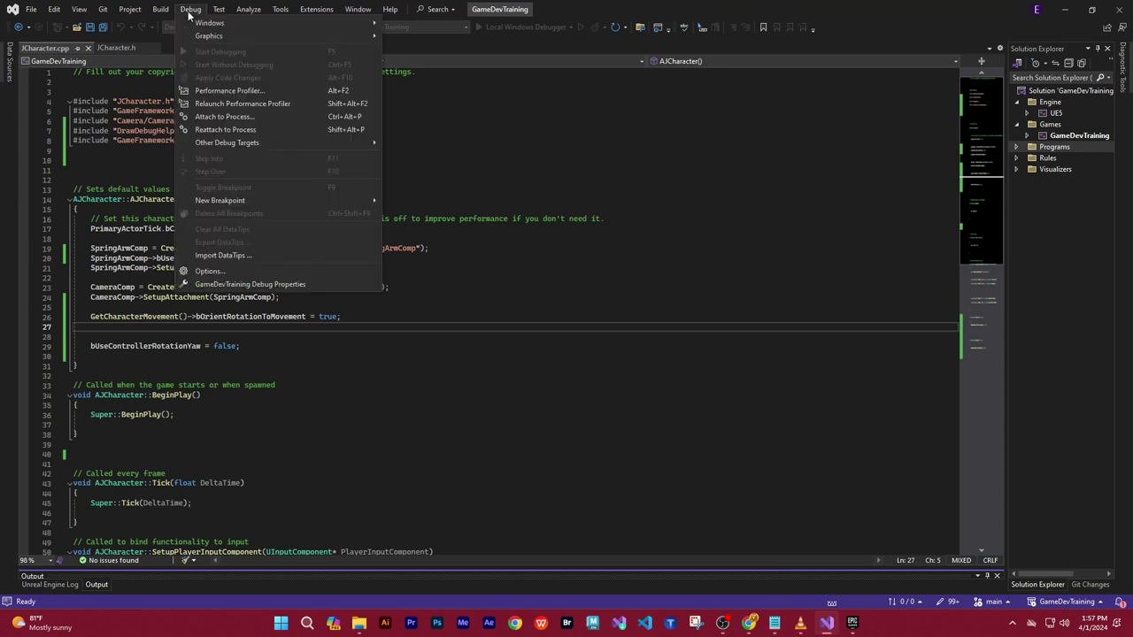
{"action": "left_click", "coordinate": [607, 9]}
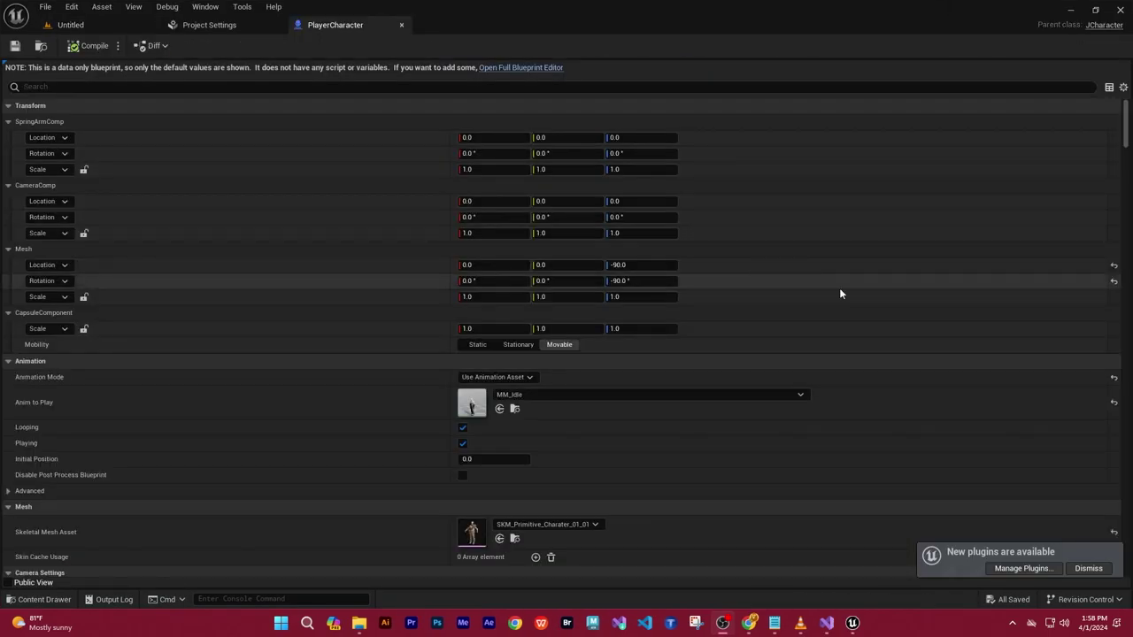
Open PlayerCharacter in the full blueprint editor, inspect Camera Comp, and return to the Untitled level
{"action": "left_click", "coordinate": [522, 68]}
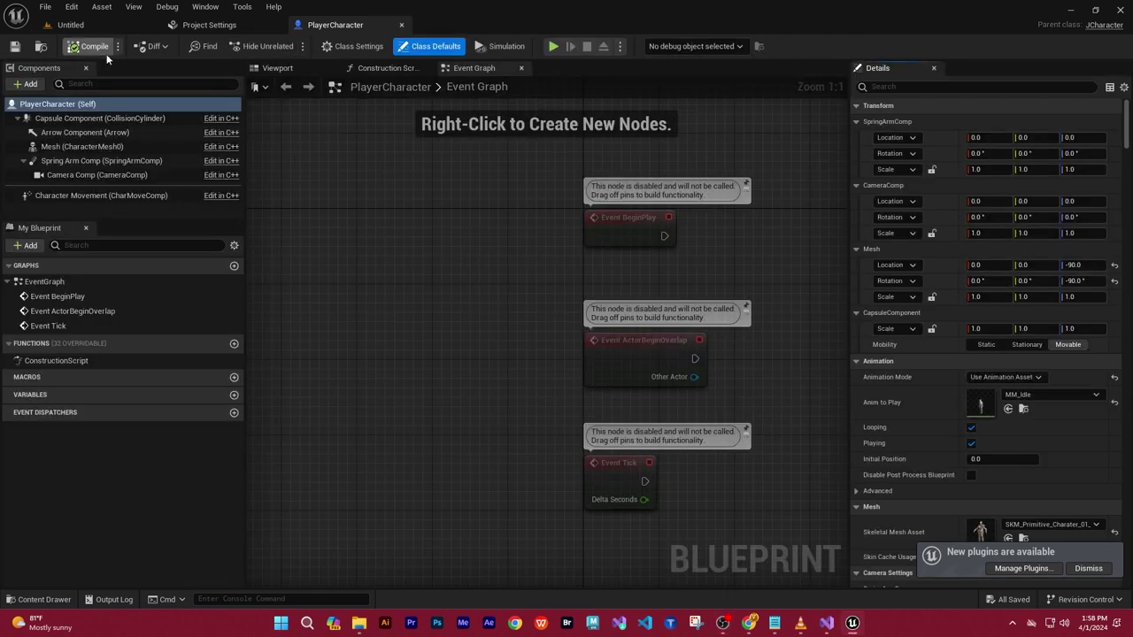
{"action": "left_click", "coordinate": [87, 174]}
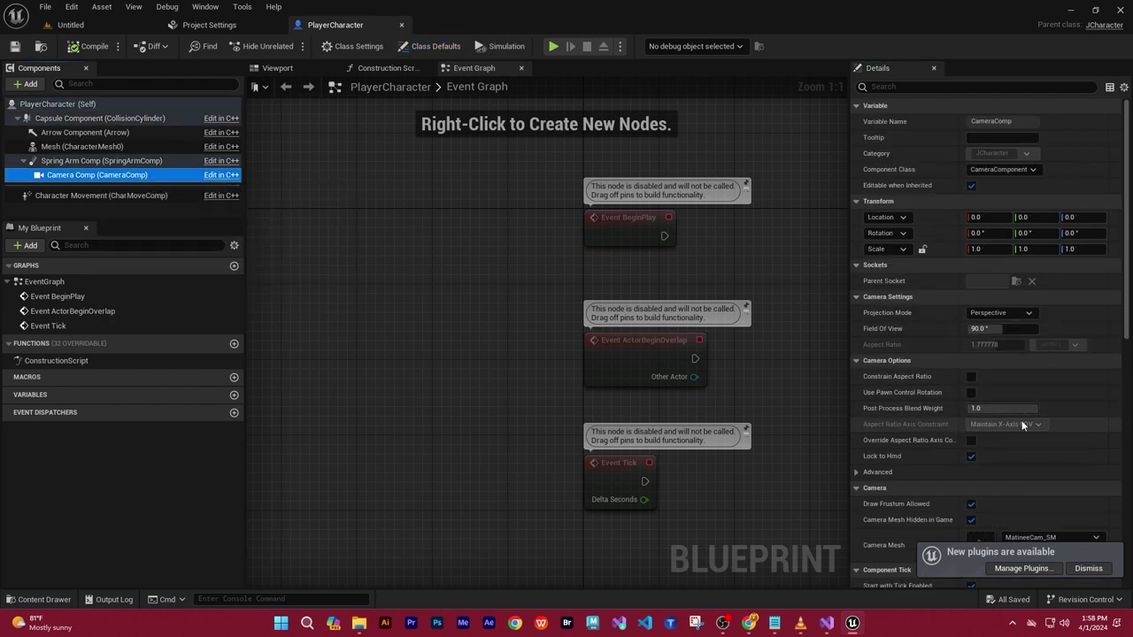
{"action": "left_click", "coordinate": [399, 298]}
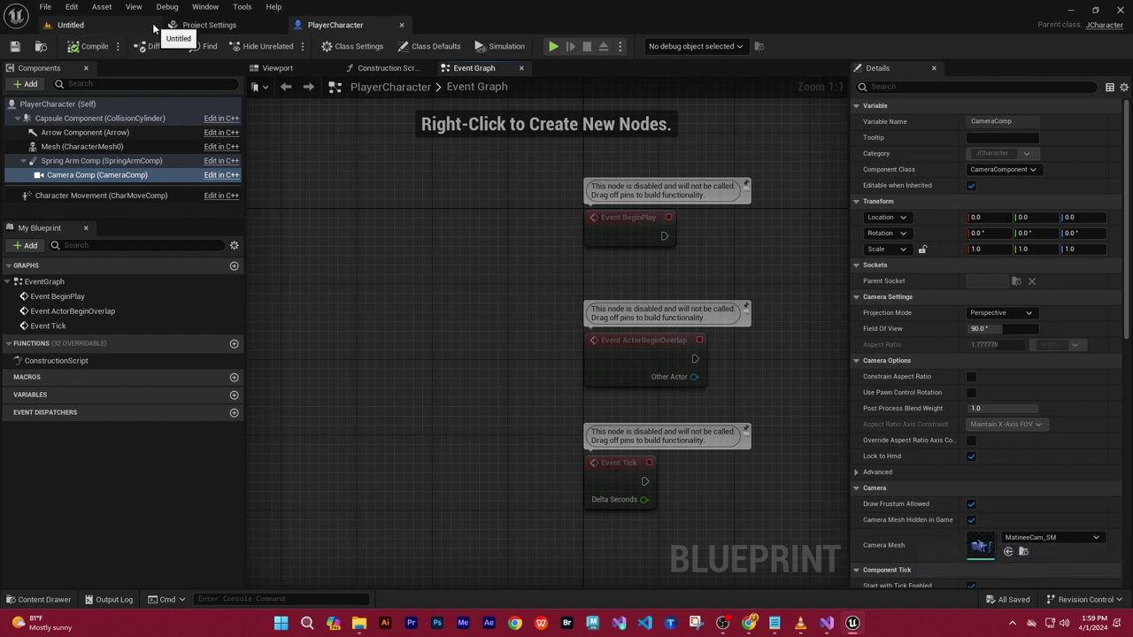
{"action": "left_click", "coordinate": [124, 27]}
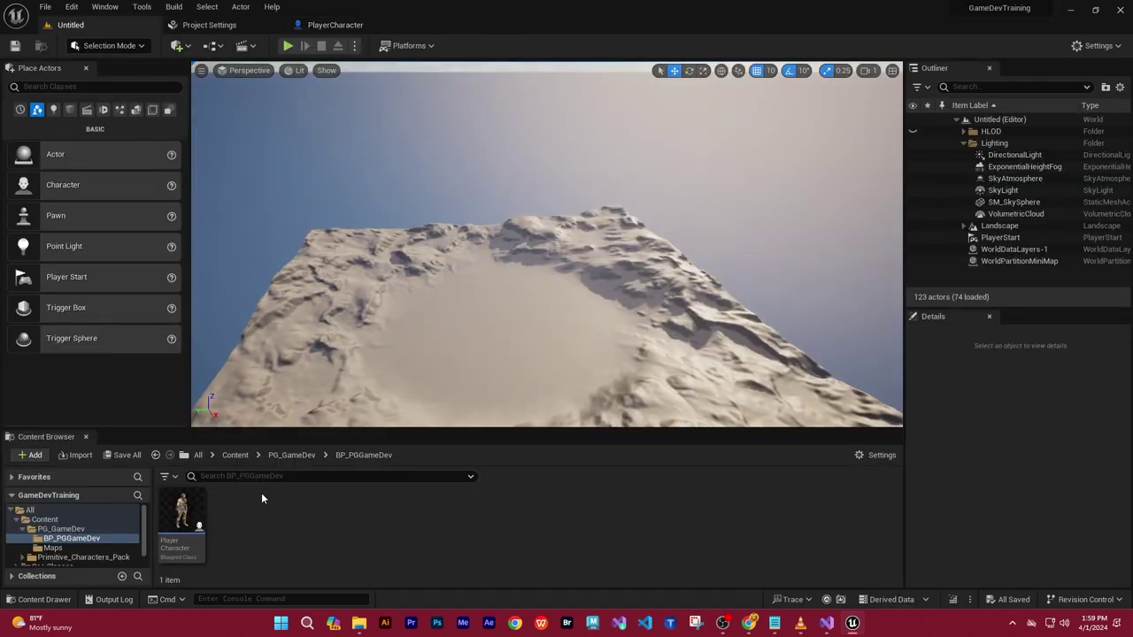
Open TestLevel from the Maps assets and start Play In Editor with the follow camera
{"action": "key", "text": "ctrl+space"}
{"action": "double_click", "coordinate": [224, 457]}
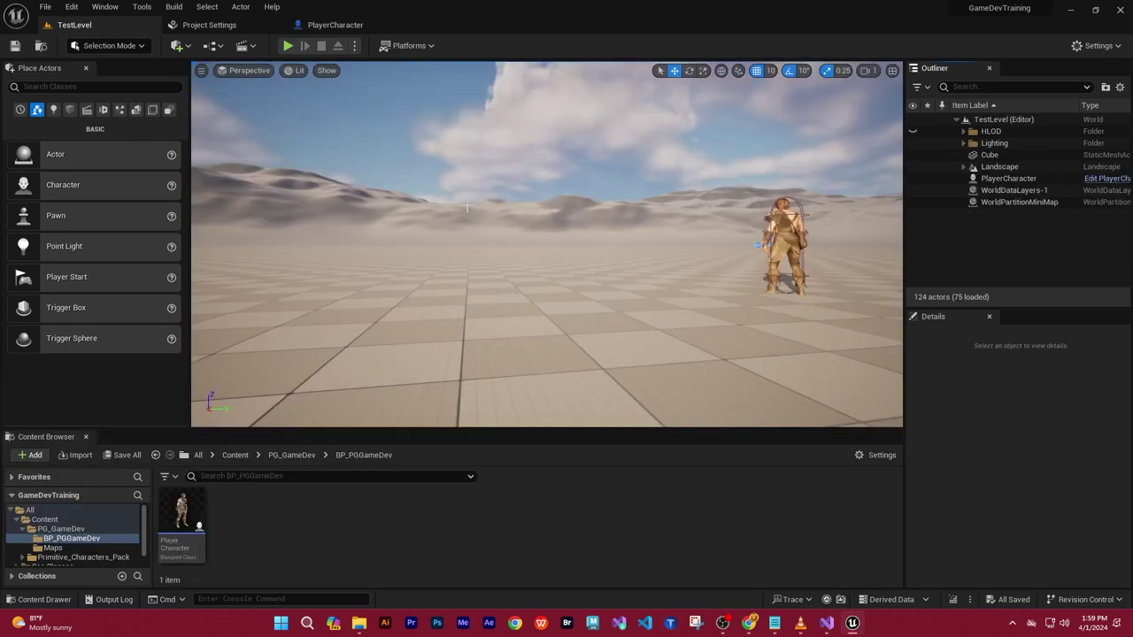
{"action": "right_click_drag", "start_coordinate": [484, 210], "coordinate": [484, 210]}
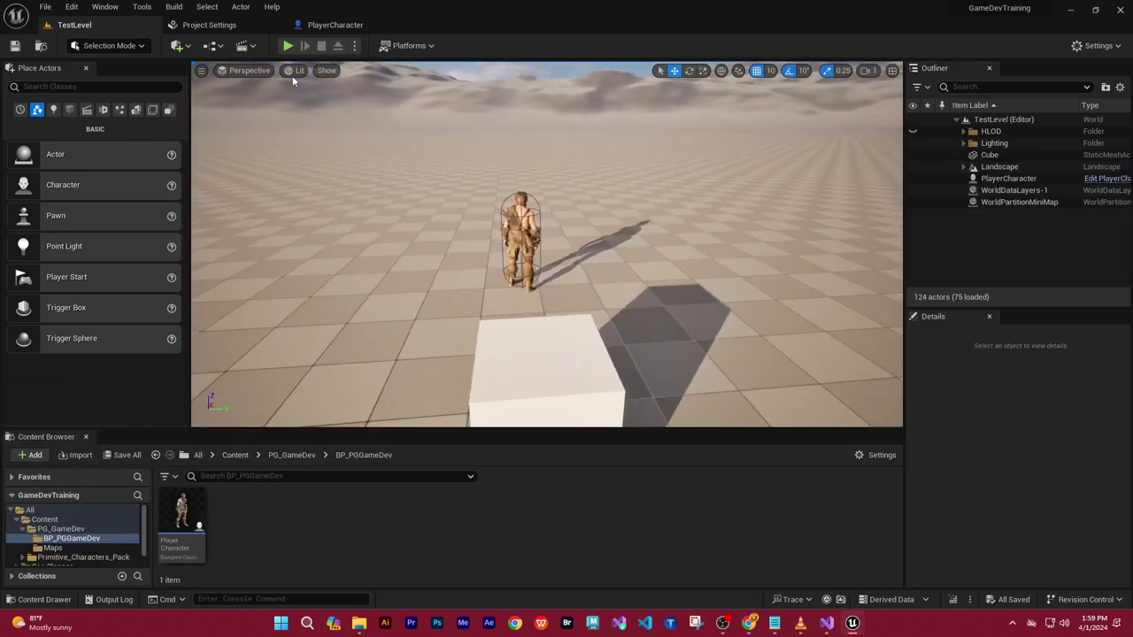
{"action": "left_click", "coordinate": [288, 45]}
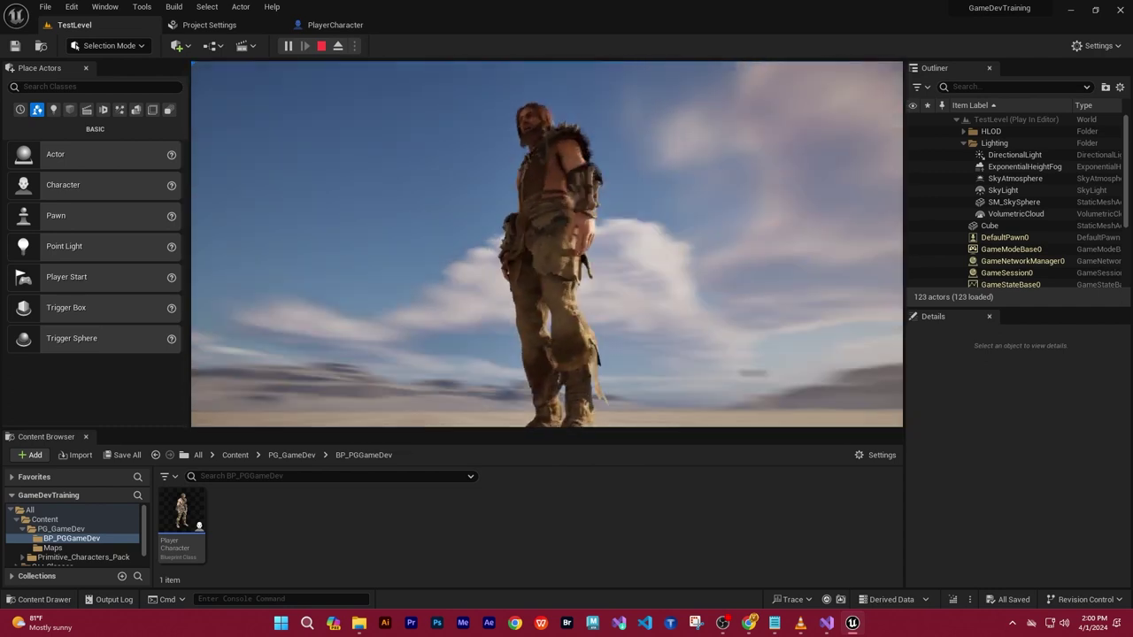
Stop the play test and frame the viewport on PlayerCharacter beside the cube
{"action": "key", "text": "Escape"}
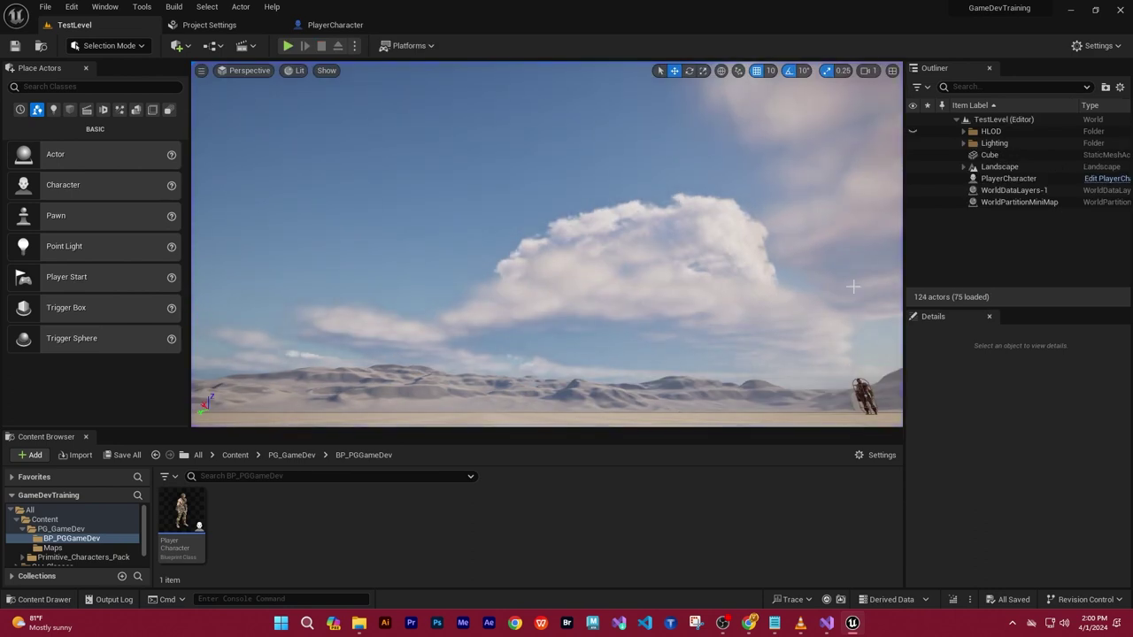
{"action": "right_click_drag", "start_coordinate": [769, 271], "coordinate": [769, 272]}
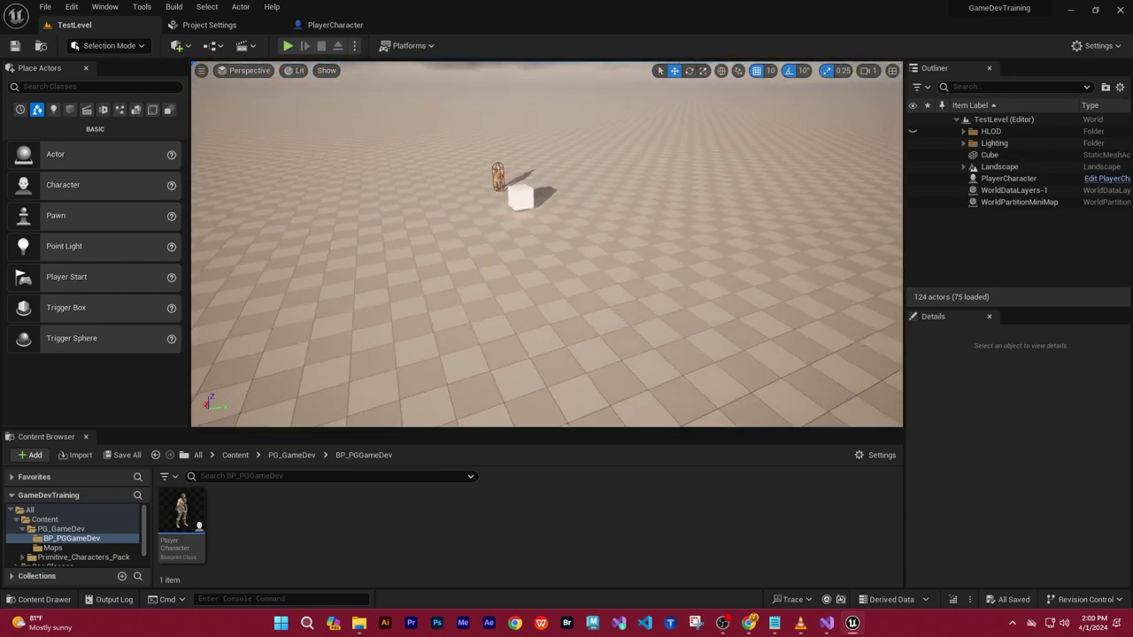
{"action": "mouse_move", "coordinate": [557, 217]}
{"action": "right_mouse_down"}
{"action": "mouse_move", "coordinate": [531, 217]}
{"action": "mouse_move", "coordinate": [566, 217]}
{"action": "right_mouse_up"}
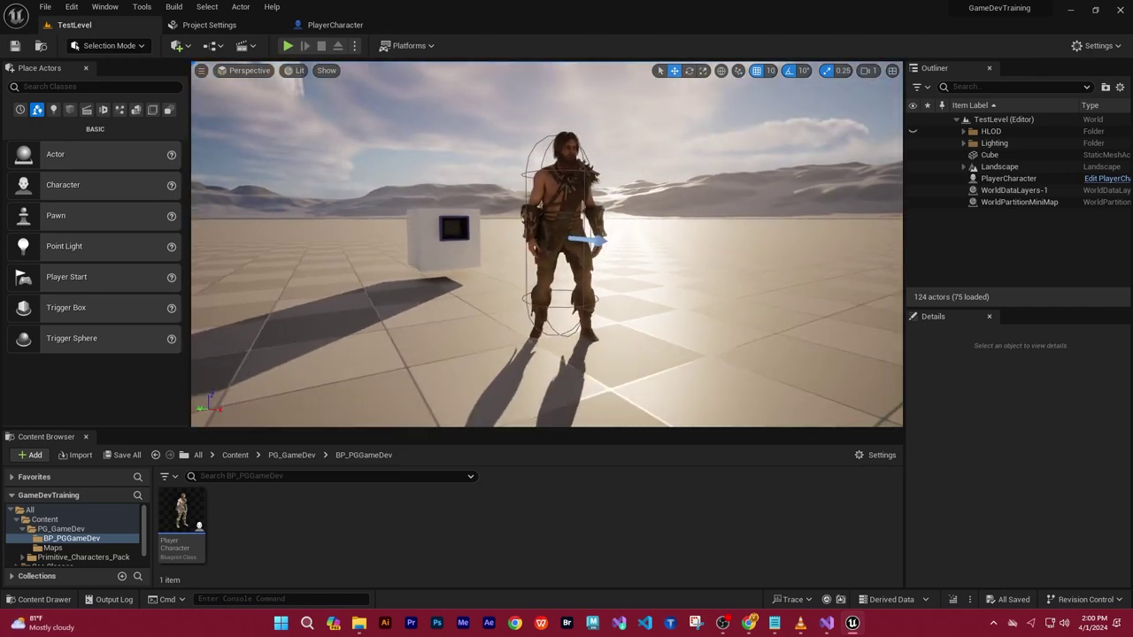
{"action": "right_click_drag", "start_coordinate": [691, 292], "coordinate": [690, 292]}
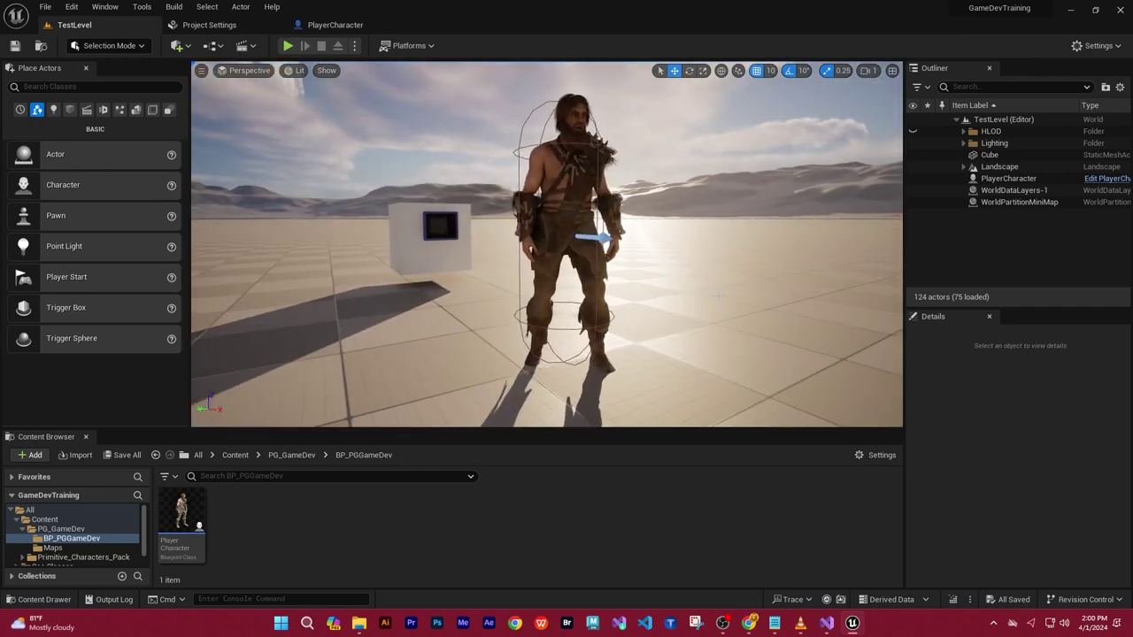
{"action": "key", "text": "alt+Tab"}
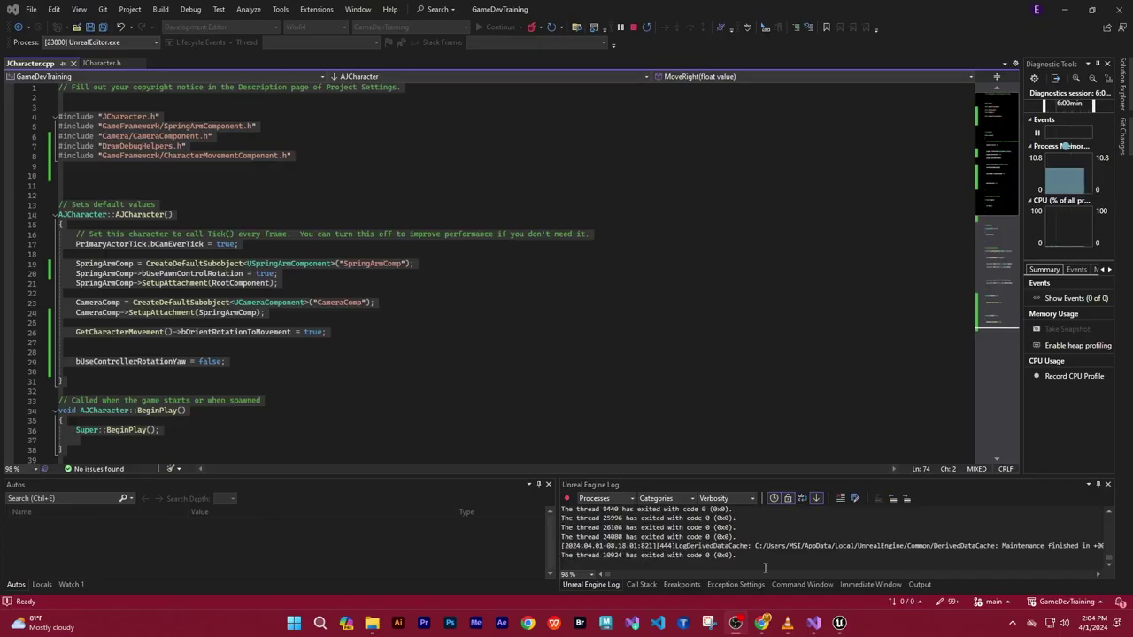
{"action": "left_click", "coordinate": [837, 623]}
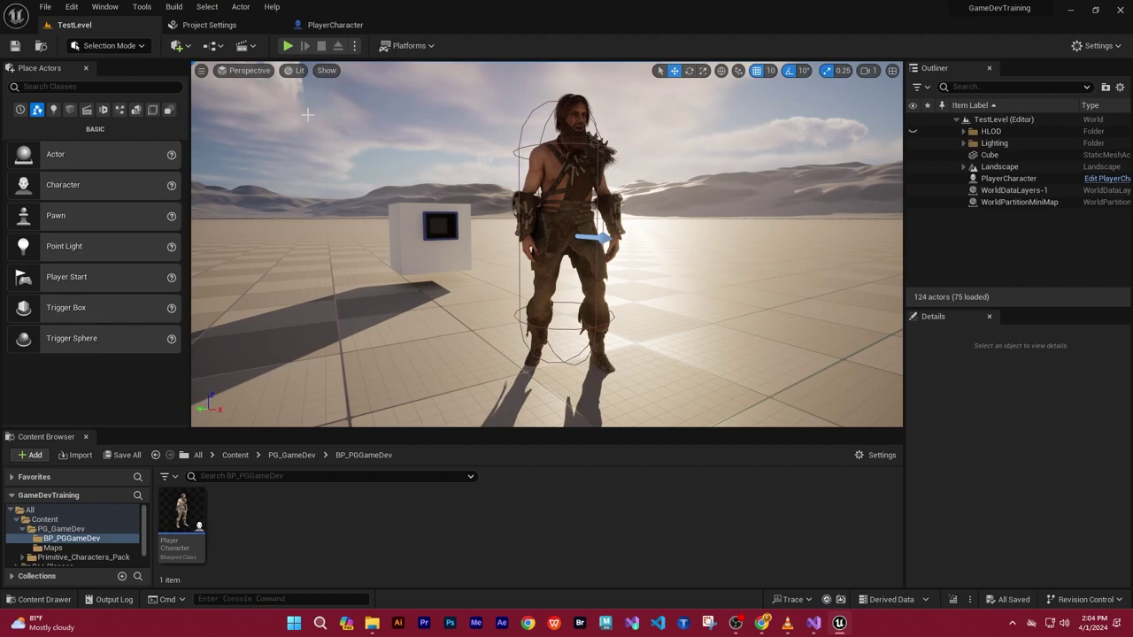
Turn on Game Gets Mouse Control in the Play In Editor advanced settings
{"action": "left_click", "coordinate": [354, 45]}
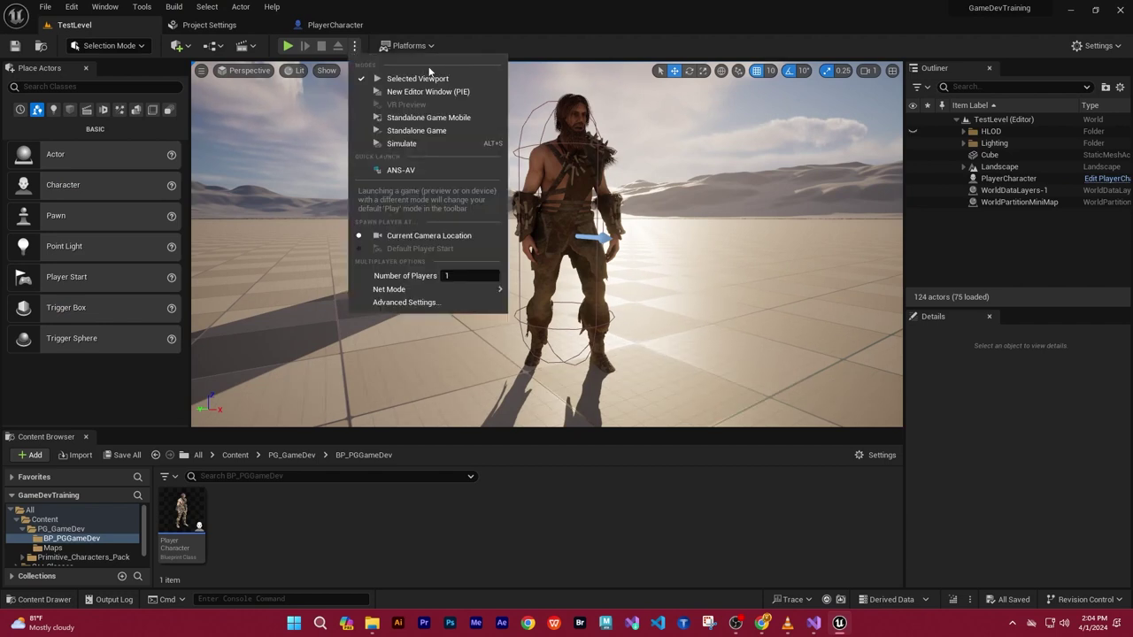
{"action": "left_click", "coordinate": [422, 302]}
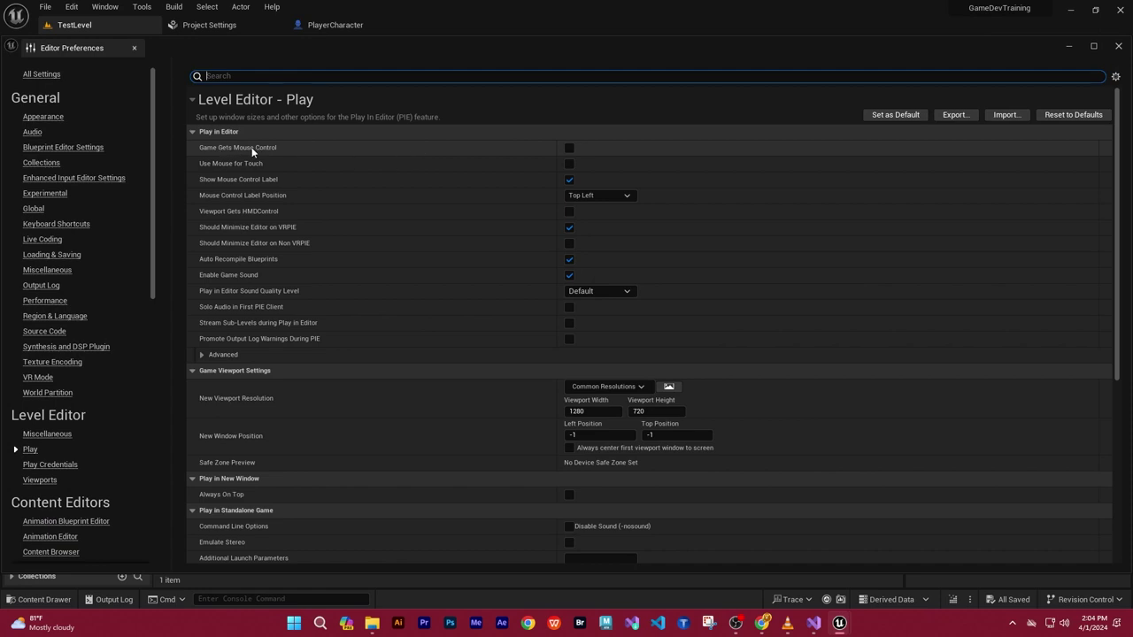
{"action": "left_click", "coordinate": [569, 148]}
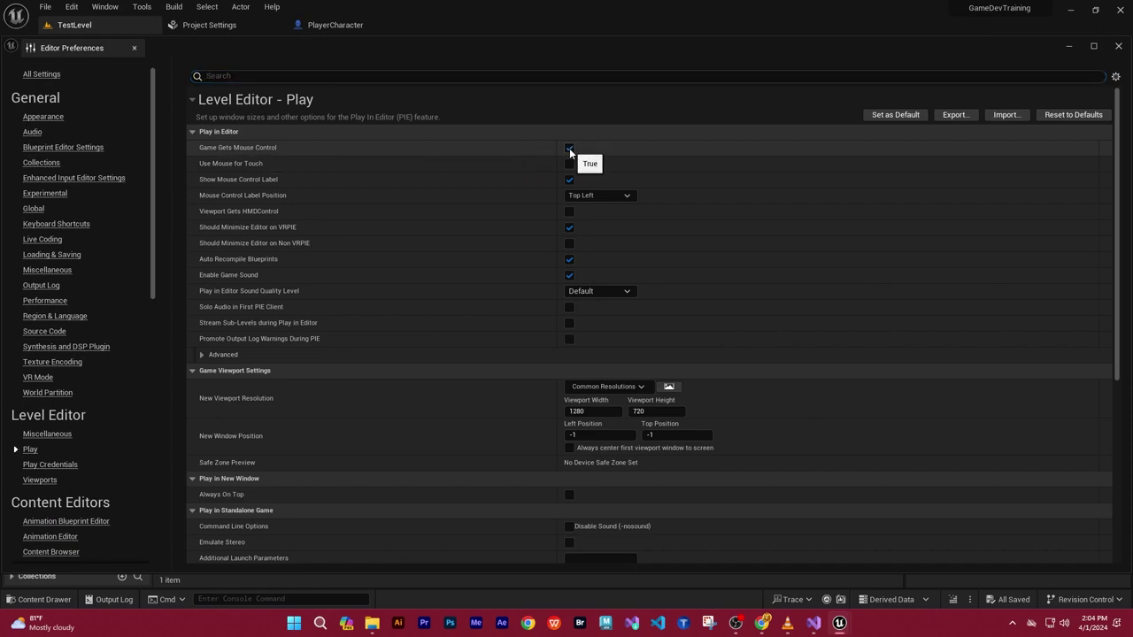